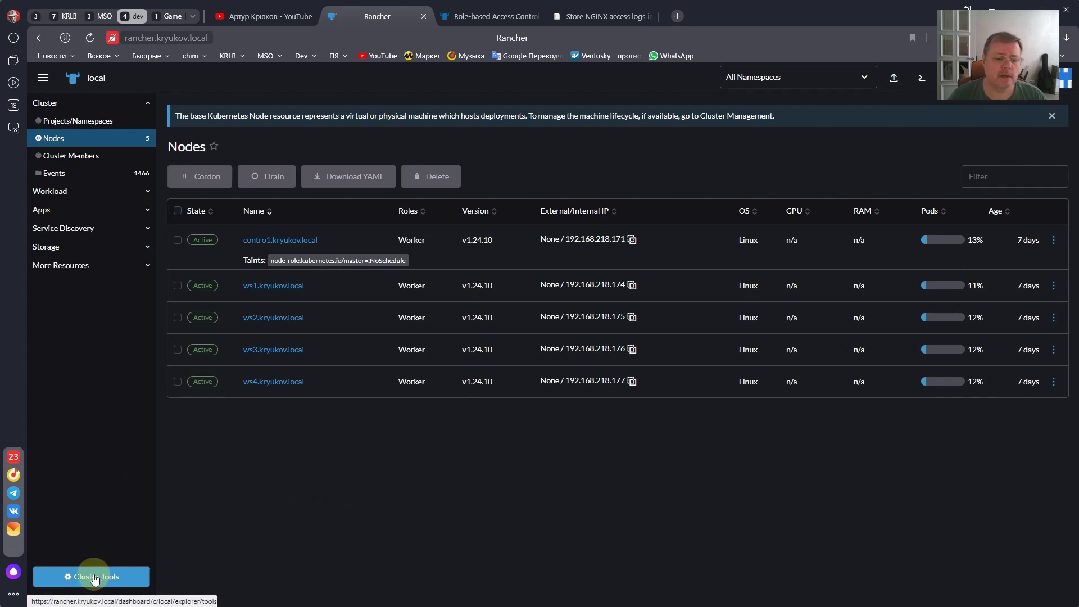
- Go from Cluster Tools to Cluster > Projects/Namespaces in the local cluster's sidebar
{"action": "left_click", "coordinate": [94, 579]}
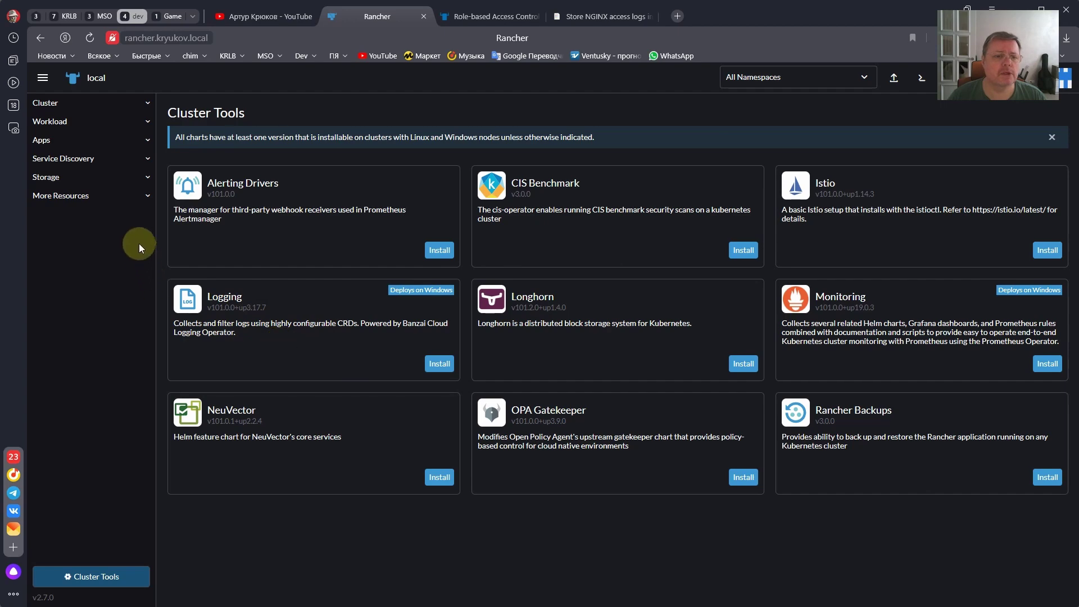
{"action": "left_click", "coordinate": [85, 120]}
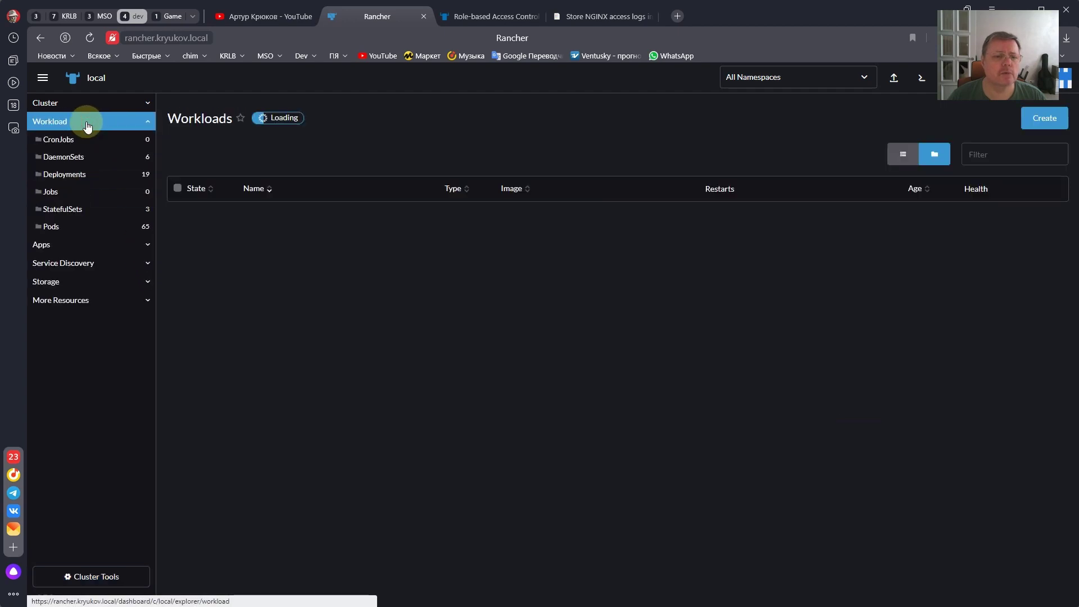
{"action": "left_click", "coordinate": [82, 103]}
{"action": "left_click", "coordinate": [79, 121]}
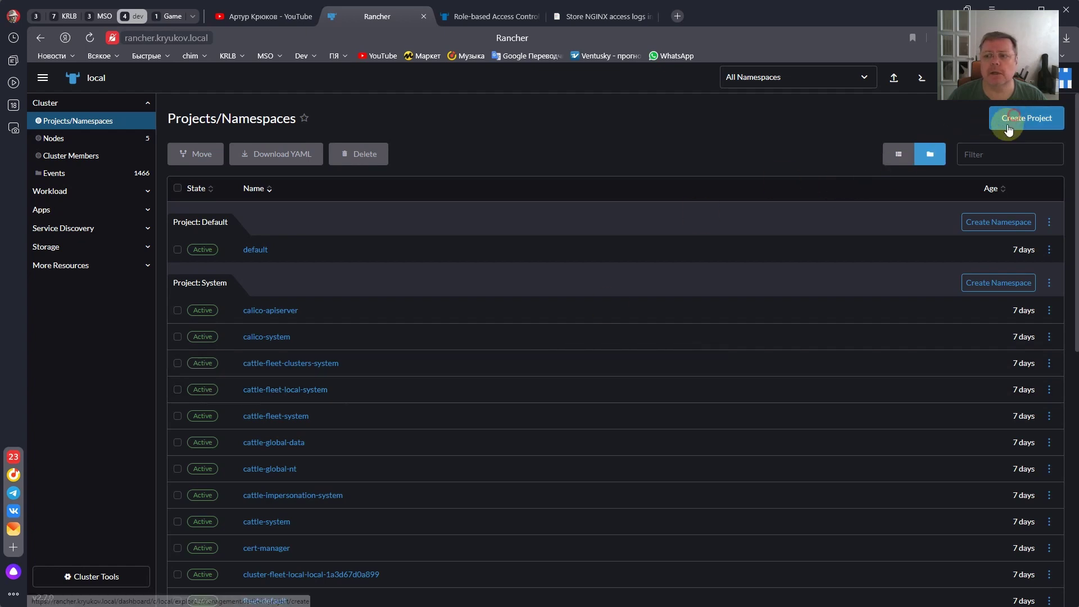
- Start a new project, name it Logging, and submit it with Create
{"action": "left_click", "coordinate": [1015, 117]}
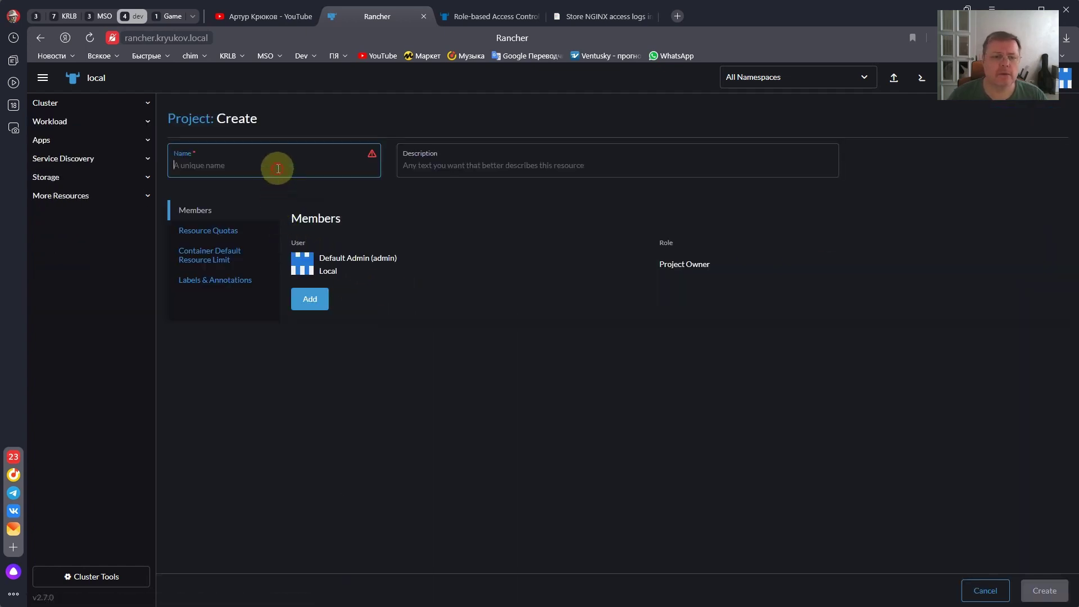
{"action": "type", "text": "Loggi"}
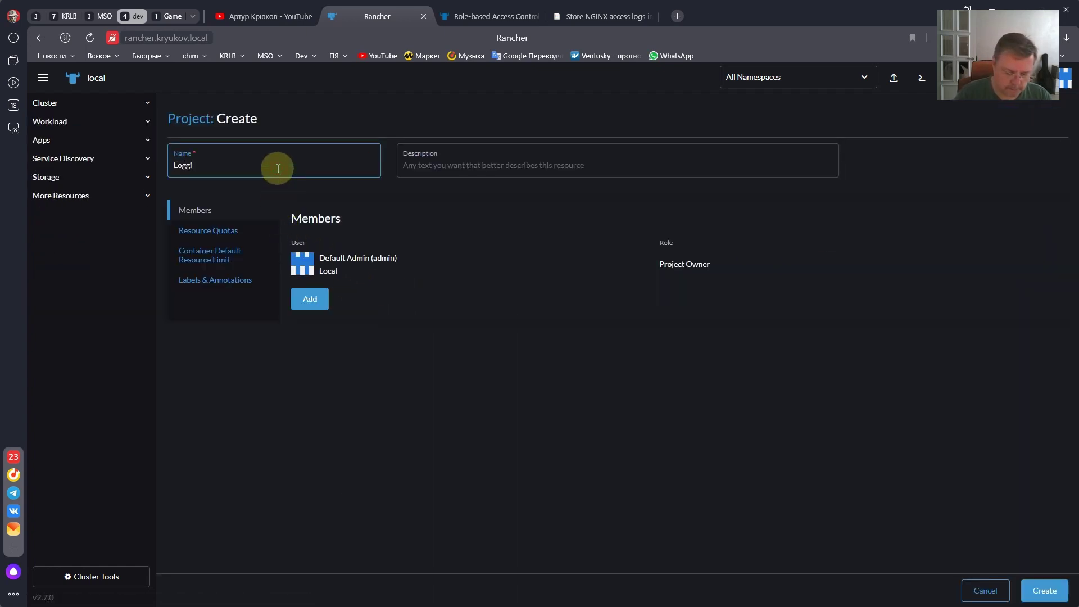
{"action": "type", "text": "ng"}
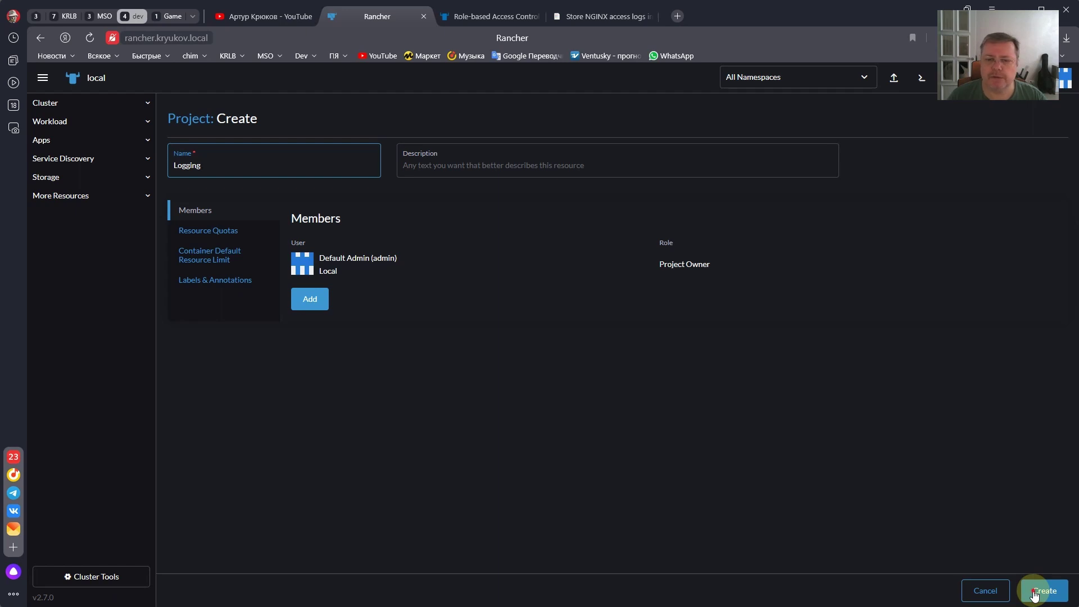
{"action": "left_click", "coordinate": [1035, 592]}
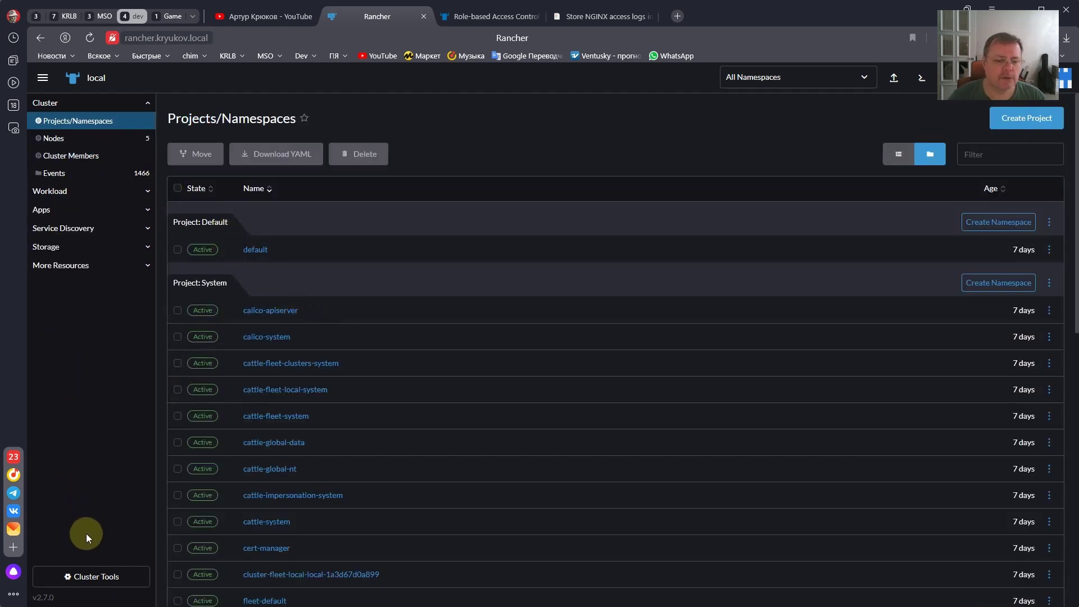
- Set the Logging chart install to target the Logging project with Customize Helm options ticked, then continue
{"action": "left_click", "coordinate": [90, 577]}
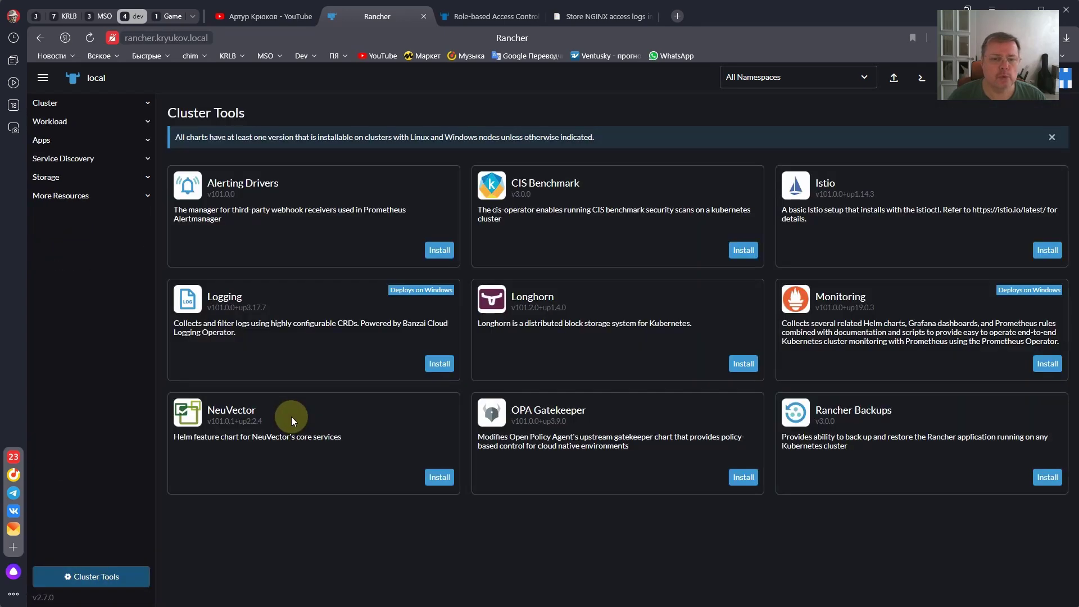
{"action": "left_click", "coordinate": [439, 365]}
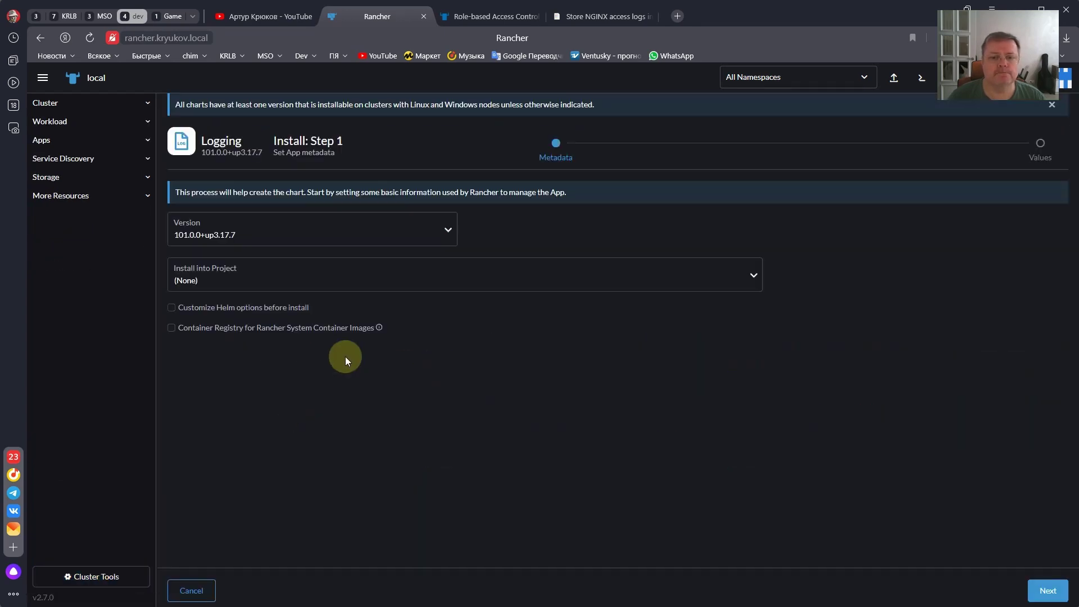
{"action": "left_click", "coordinate": [225, 276]}
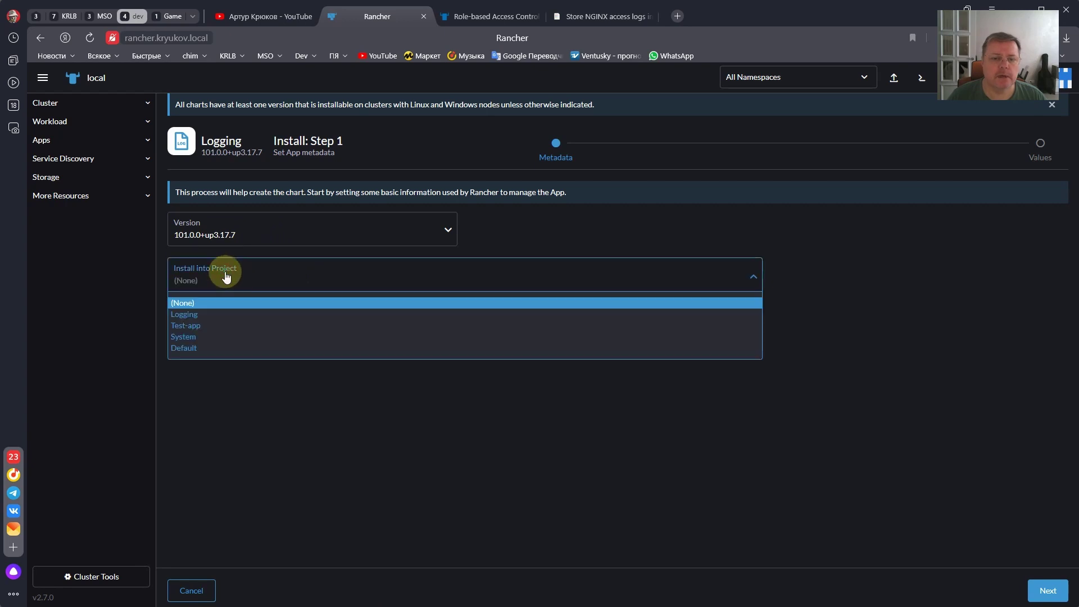
{"action": "left_click", "coordinate": [200, 316]}
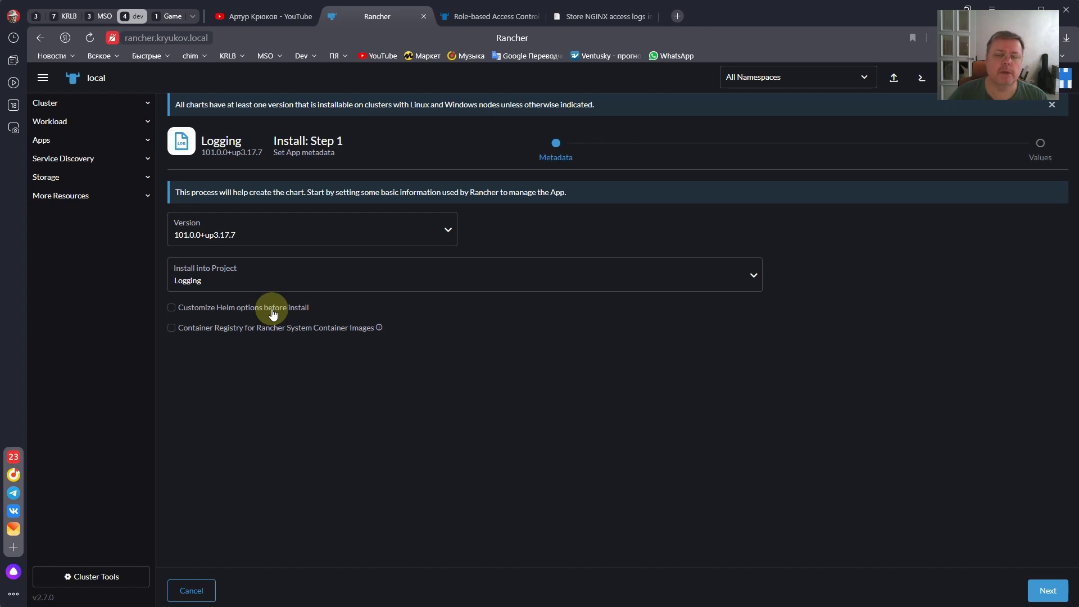
{"action": "left_click", "coordinate": [272, 313]}
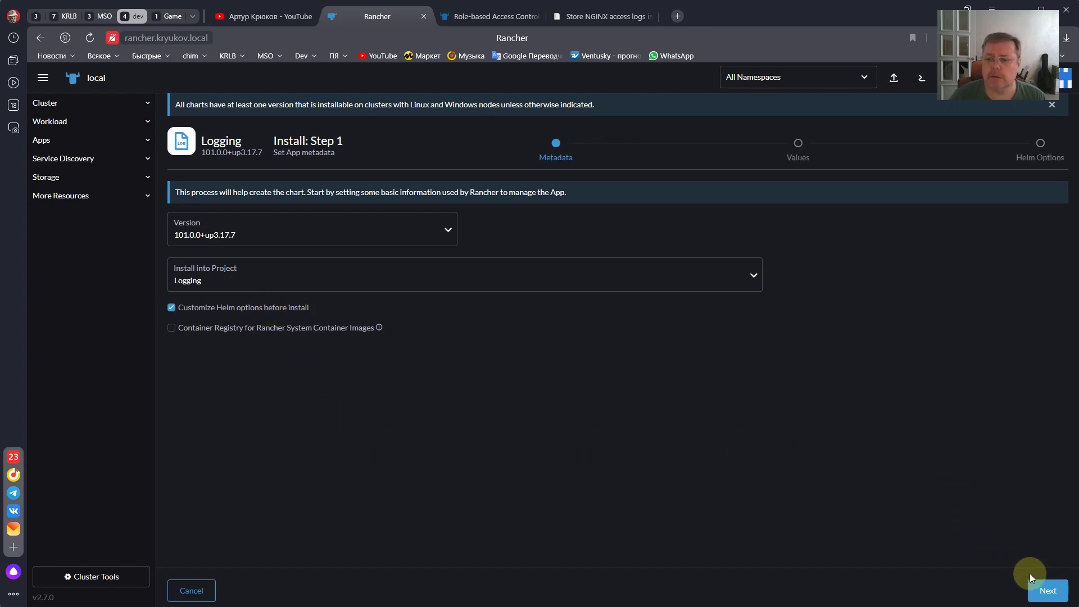
{"action": "left_click", "coordinate": [1037, 588]}
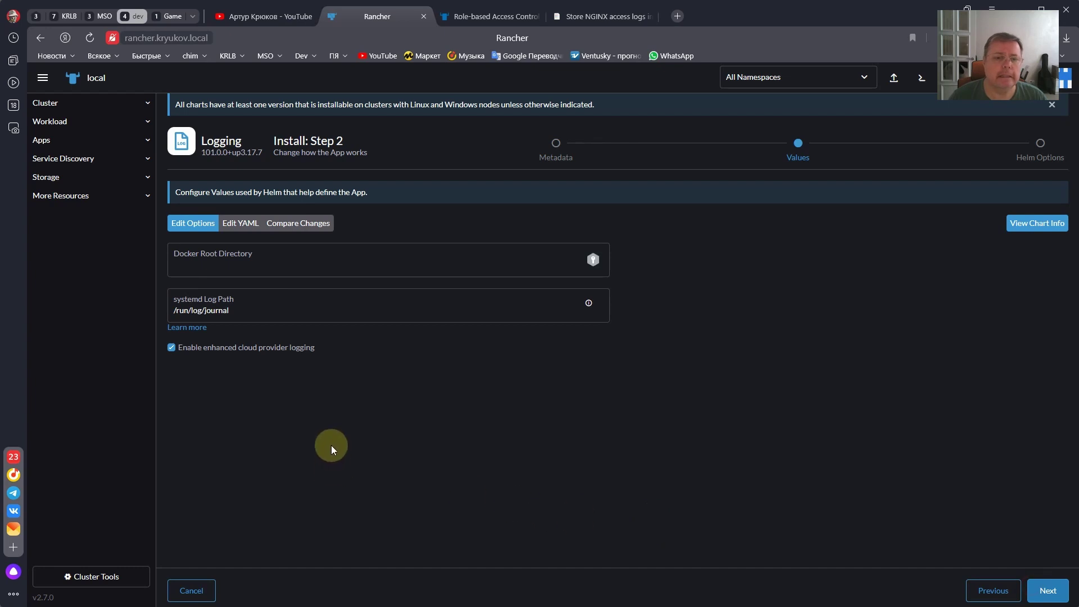
{"action": "left_click", "coordinate": [229, 267]}
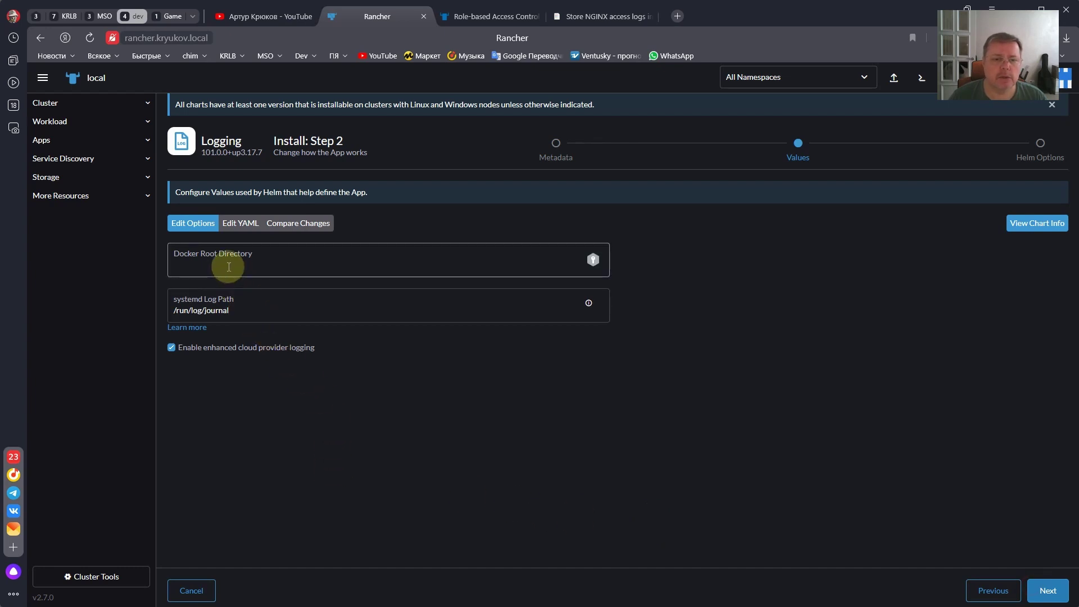
{"action": "left_click", "coordinate": [216, 319]}
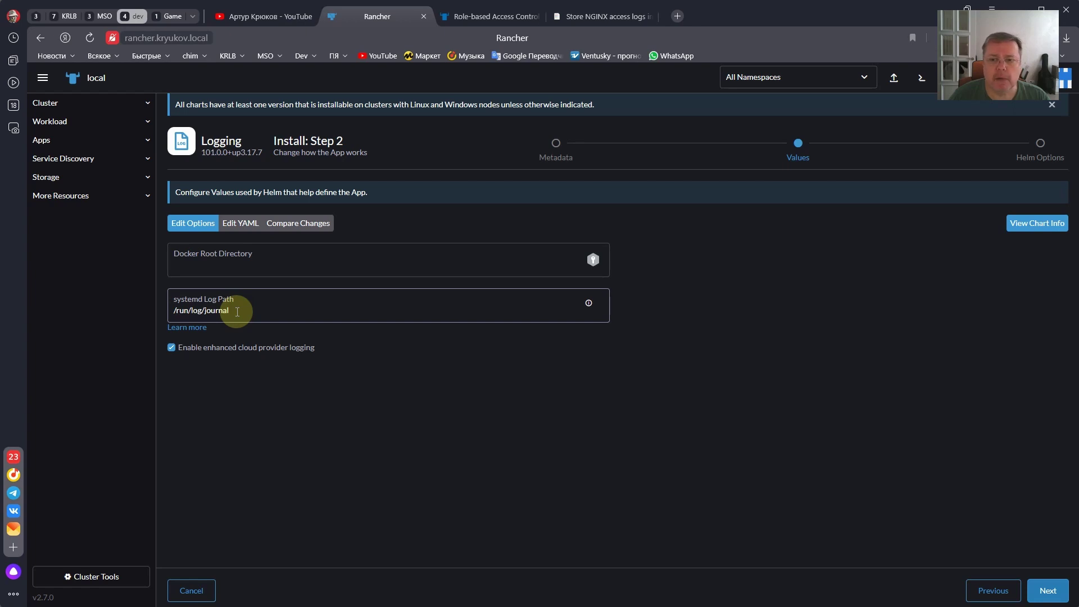
- Switch the Logging chart values to Edit YAML and scroll through them
{"action": "left_click", "coordinate": [243, 225]}
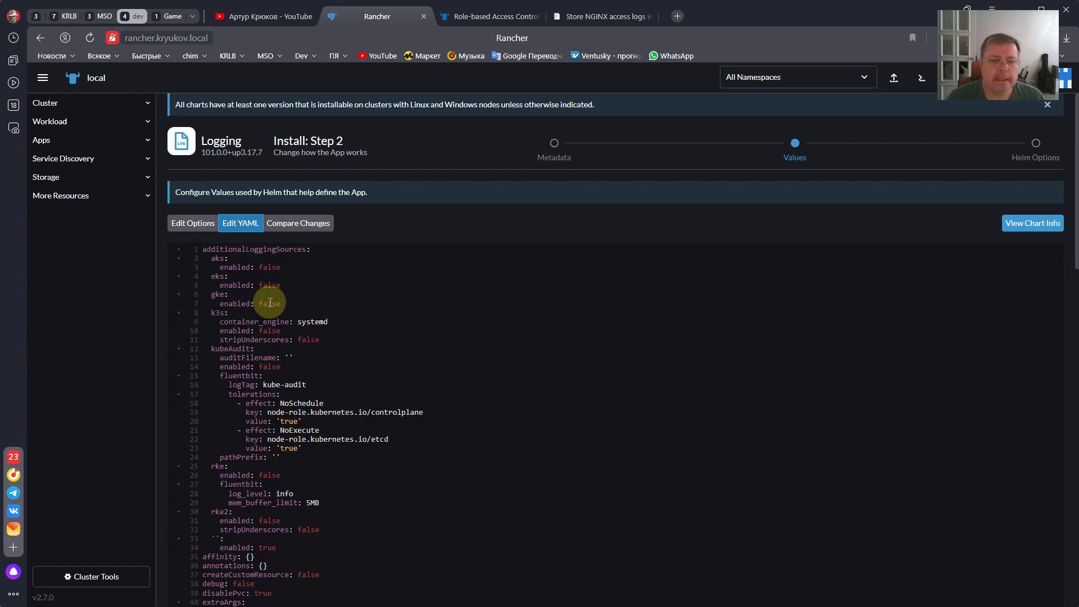
{"action": "scroll", "coordinate": [271, 304], "scroll_direction": "down", "scroll_amount": 10}
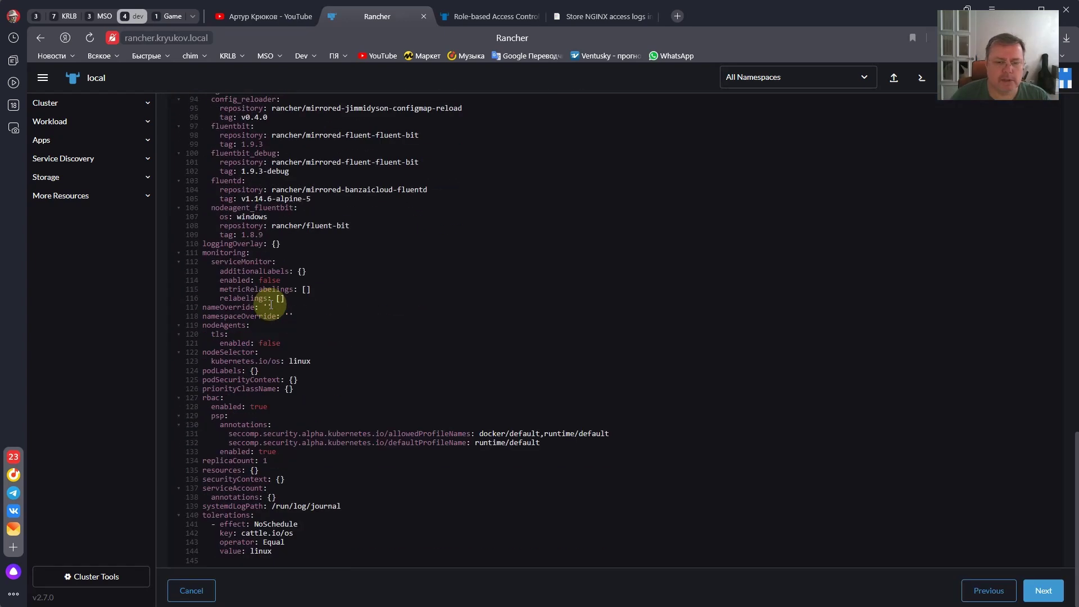
{"action": "scroll", "coordinate": [270, 304], "scroll_direction": "down", "scroll_amount": 7}
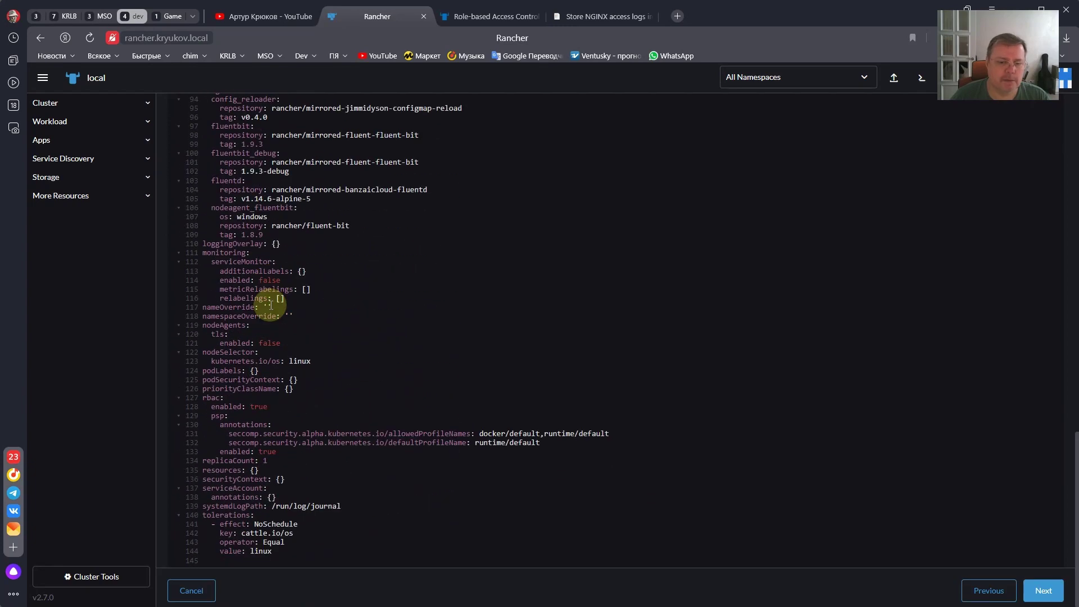
{"action": "scroll", "coordinate": [270, 306], "scroll_direction": "up", "scroll_amount": 17}
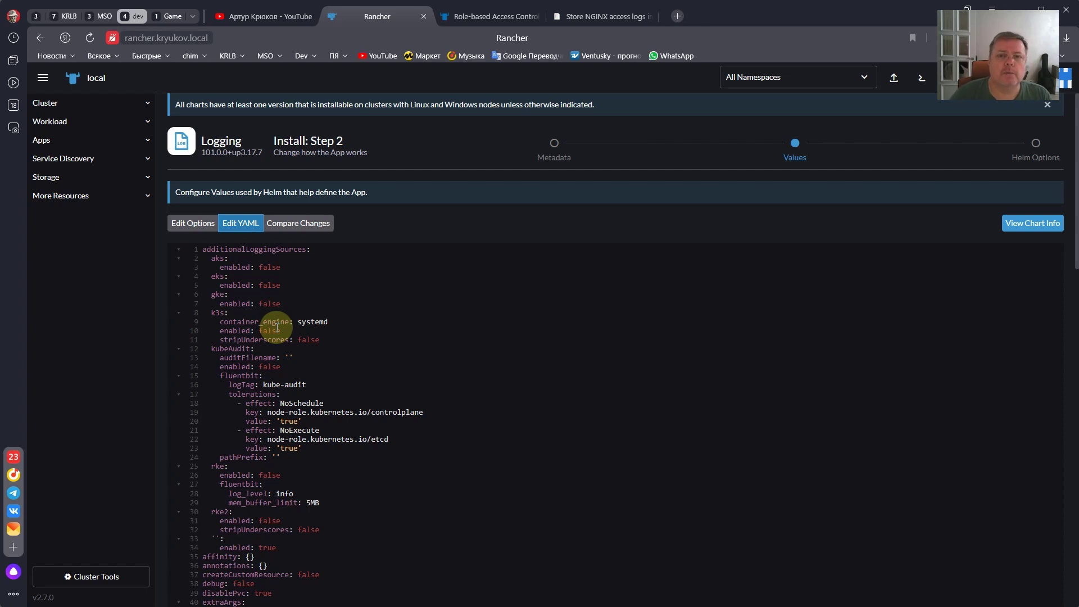
- Open the Cluster page in a new browser tab and show its Nodes list
{"action": "right_click", "coordinate": [77, 106]}
{"action": "left_click", "coordinate": [134, 113]}
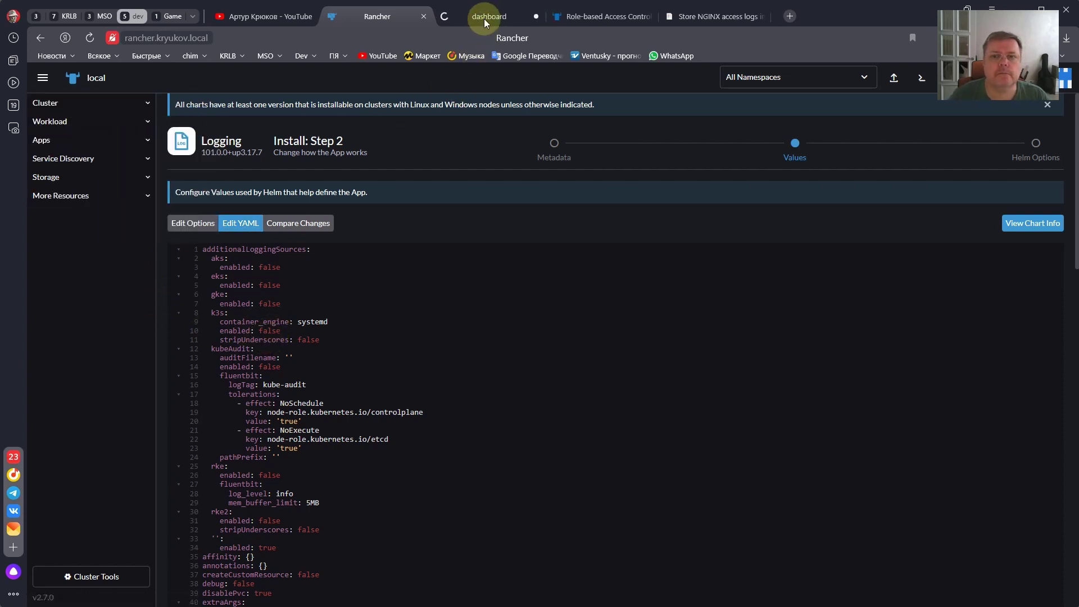
{"action": "left_click", "coordinate": [485, 18]}
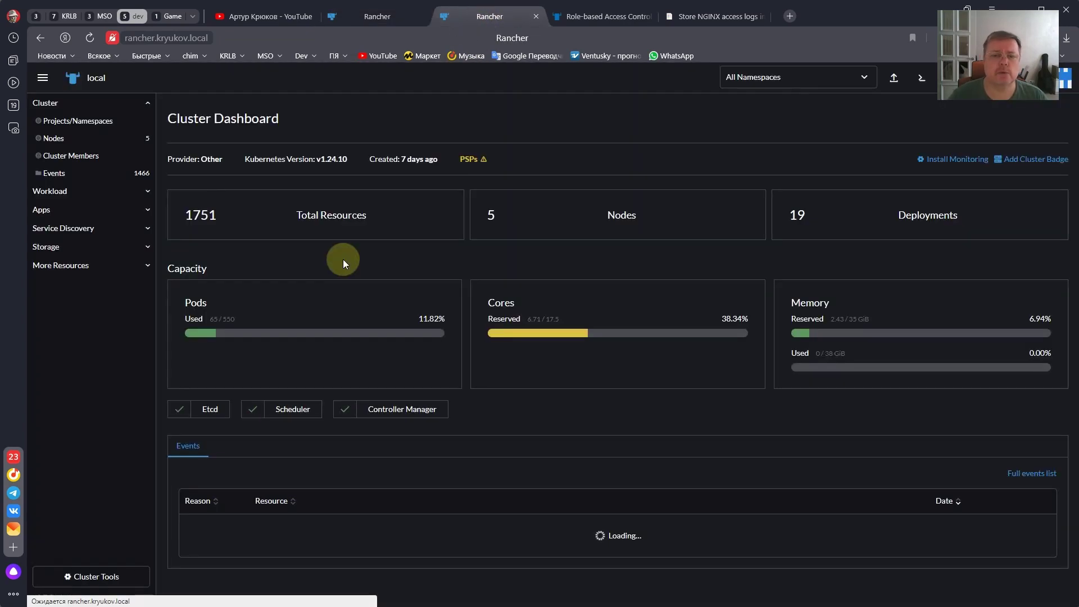
{"action": "left_click", "coordinate": [103, 139]}
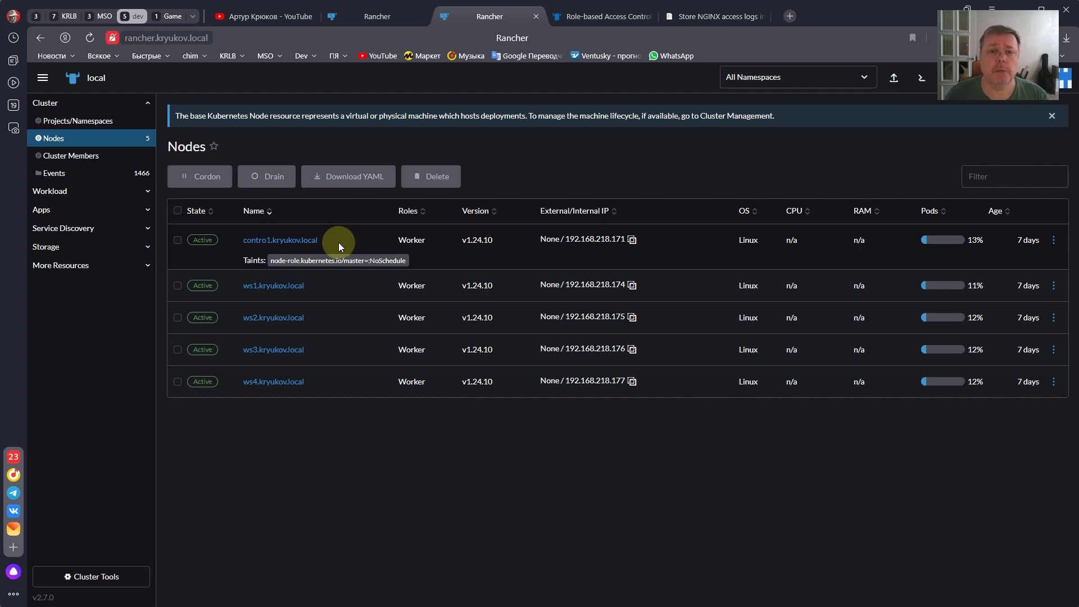
- Return to the Logging installer tab and review the YAML values, selecting the tolerations key on line 17
{"action": "left_click", "coordinate": [368, 19]}
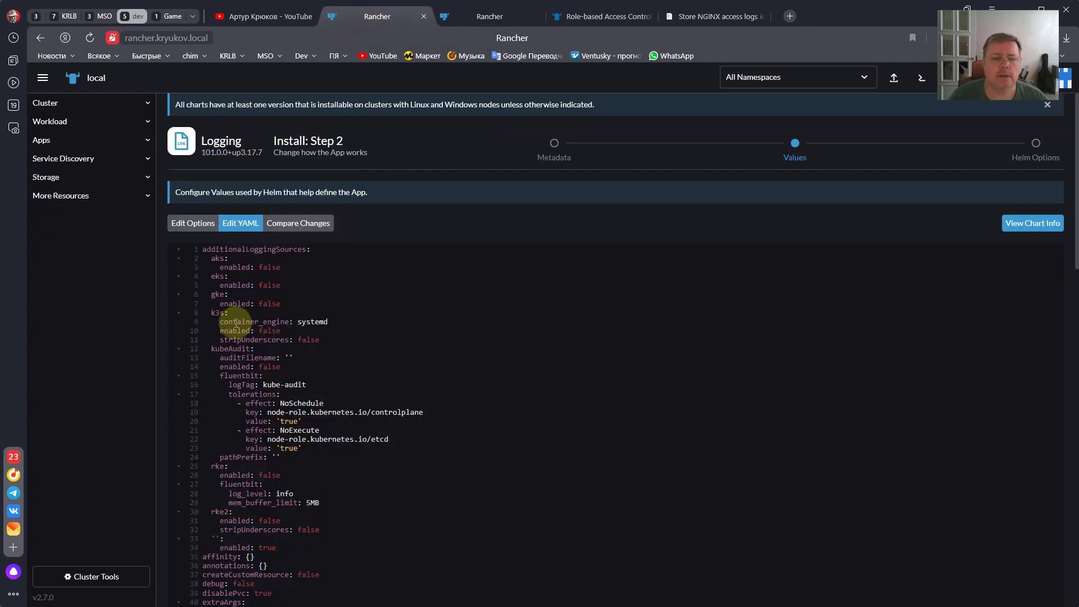
{"action": "scroll", "coordinate": [236, 323], "scroll_direction": "down", "scroll_amount": 1}
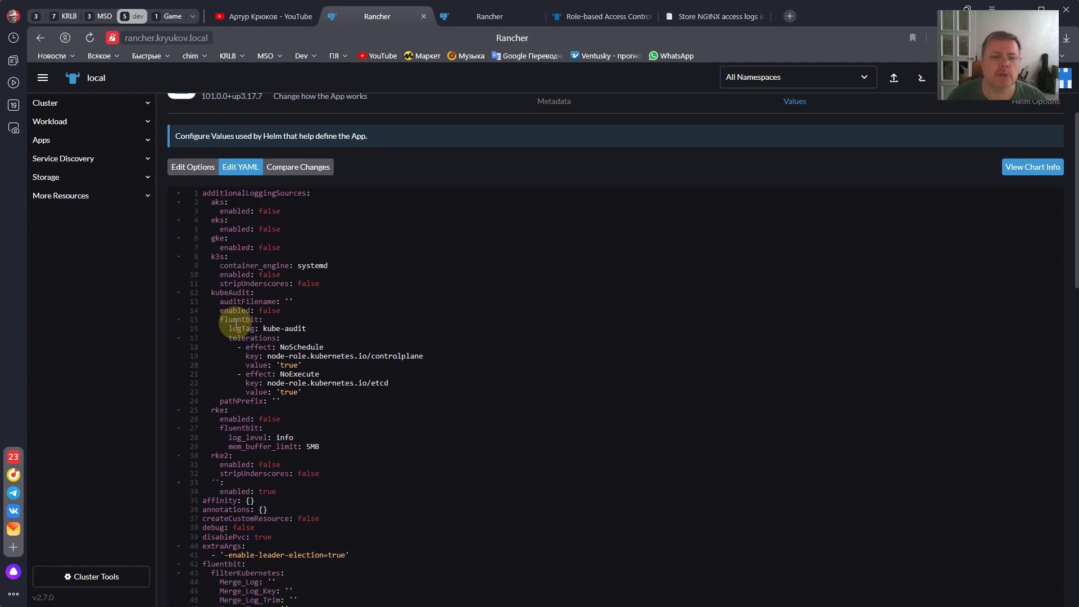
{"action": "double_click", "coordinate": [242, 338]}
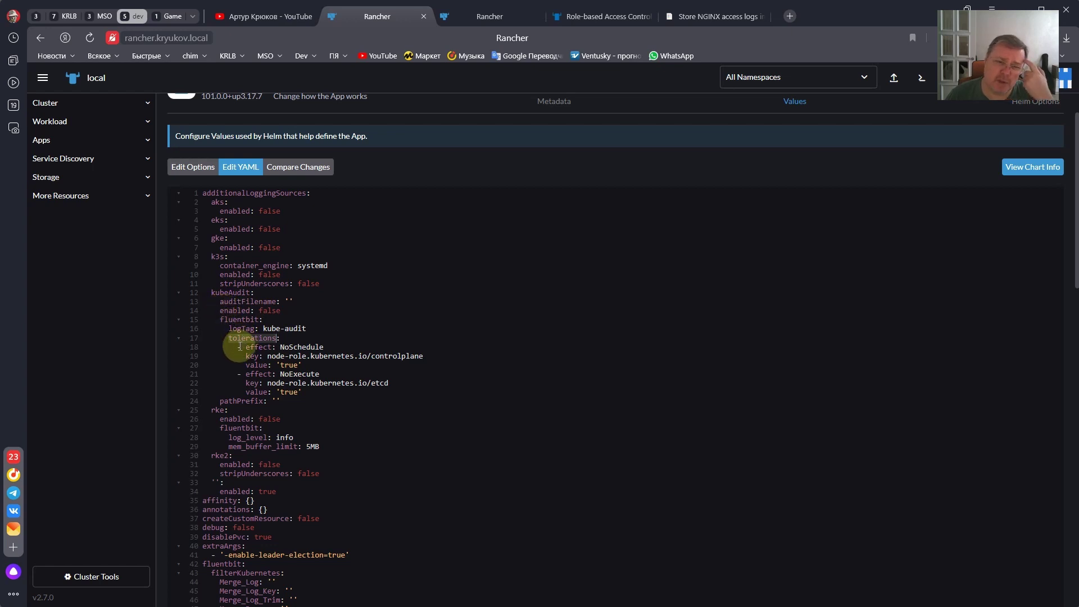
{"action": "scroll", "coordinate": [234, 361], "scroll_direction": "down", "scroll_amount": 3}
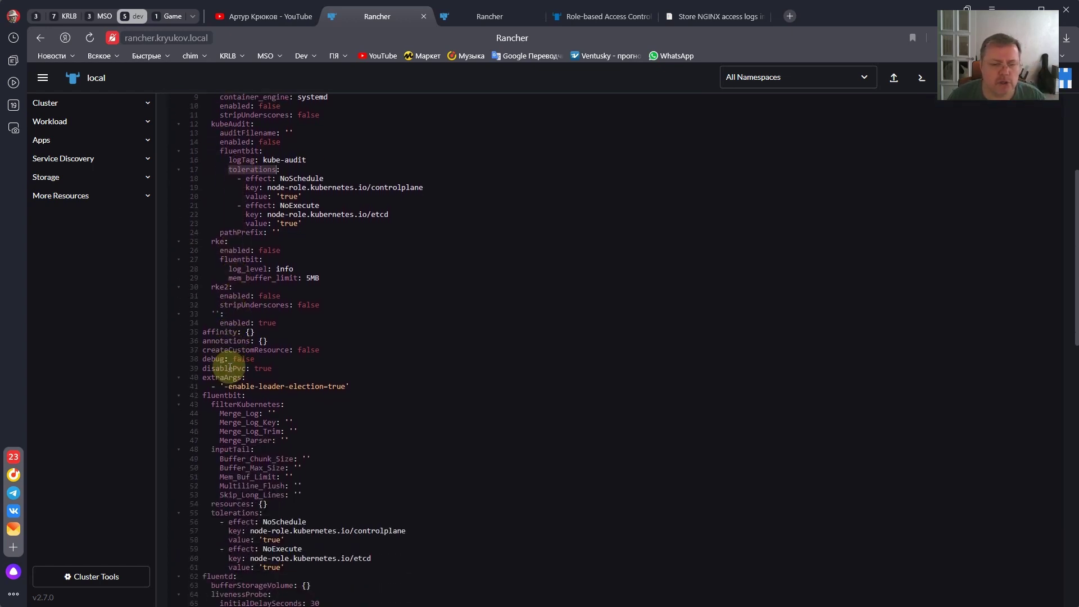
{"action": "scroll", "coordinate": [229, 368], "scroll_direction": "down", "scroll_amount": 1}
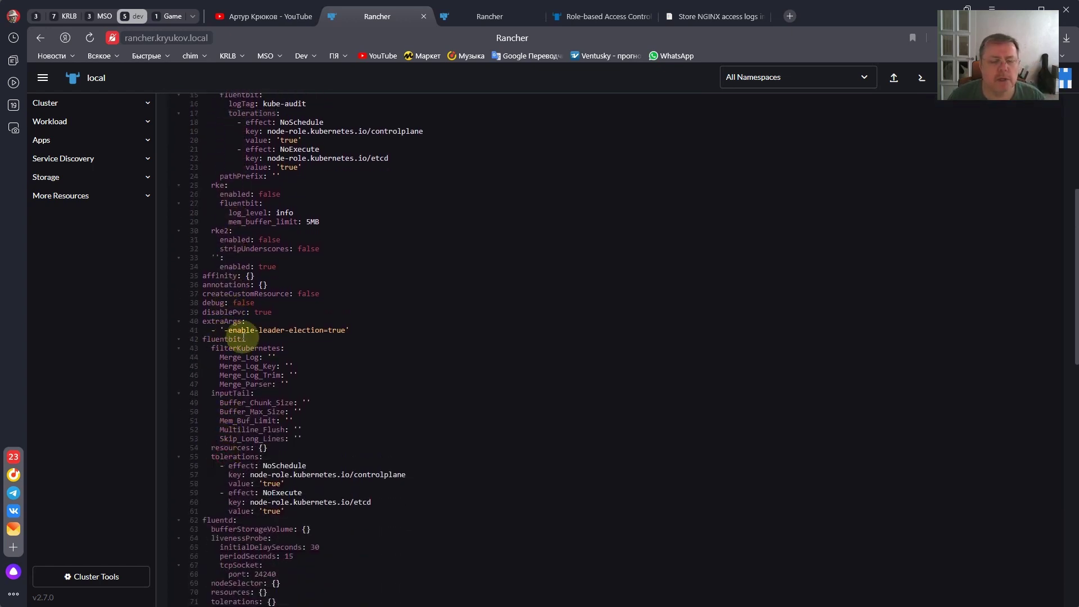
{"action": "scroll", "coordinate": [213, 427], "scroll_direction": "down", "scroll_amount": 2}
{"action": "scroll", "coordinate": [218, 389], "scroll_direction": "down", "scroll_amount": 5}
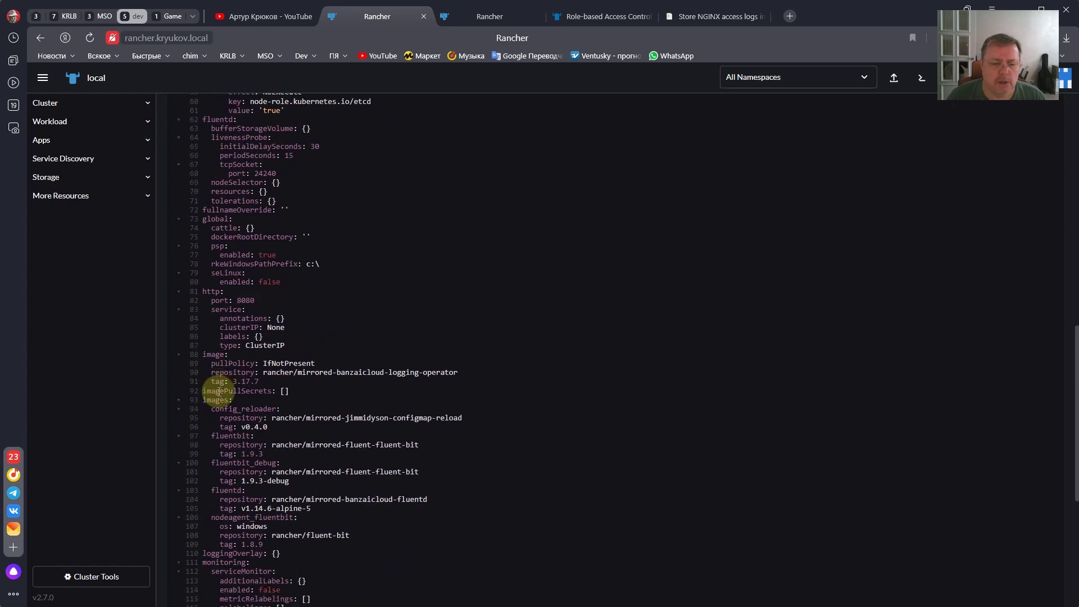
{"action": "scroll", "coordinate": [219, 391], "scroll_direction": "up", "scroll_amount": 12}
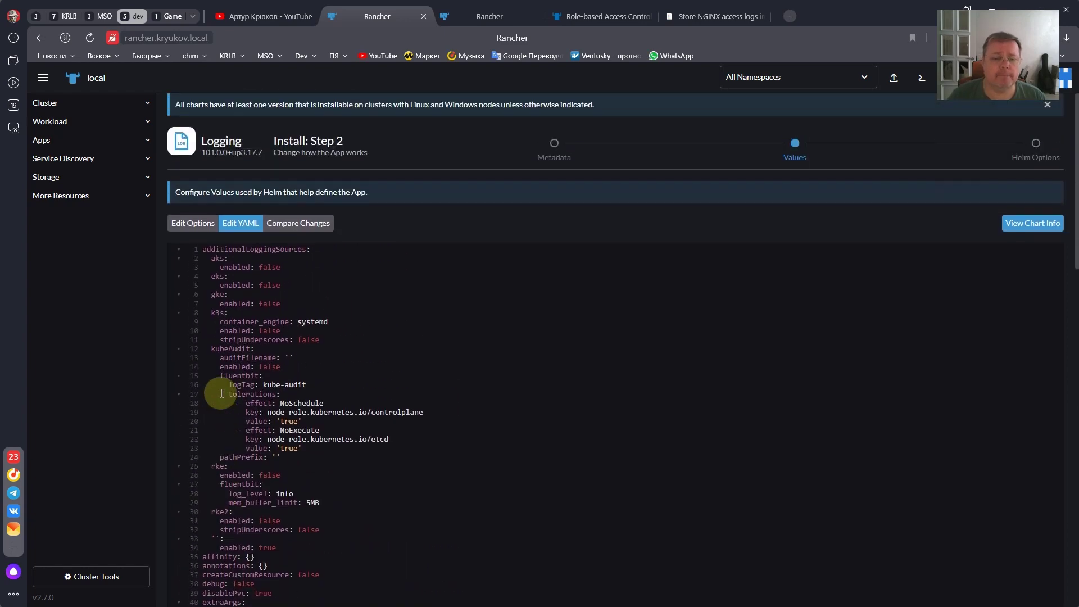
{"action": "scroll", "coordinate": [222, 392], "scroll_direction": "down", "scroll_amount": 1}
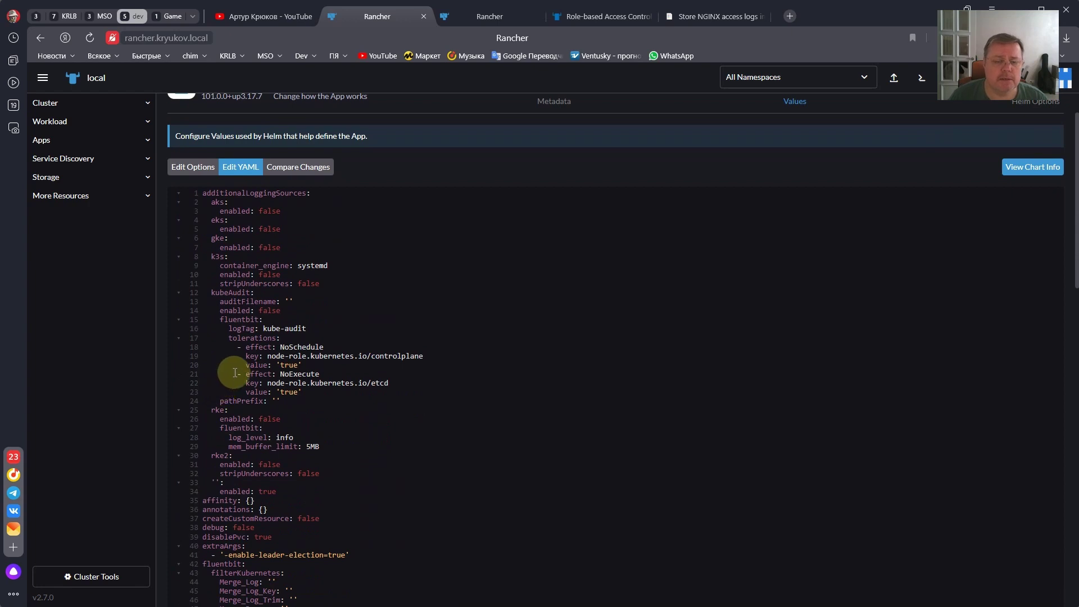
{"action": "left_click", "coordinate": [491, 21]}
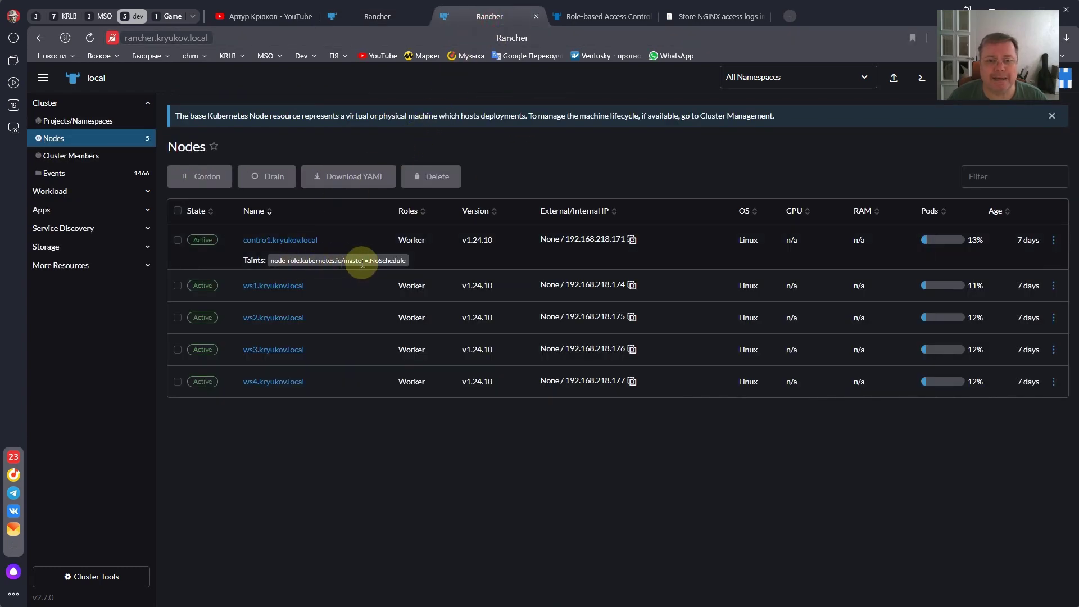
{"action": "left_click", "coordinate": [383, 16]}
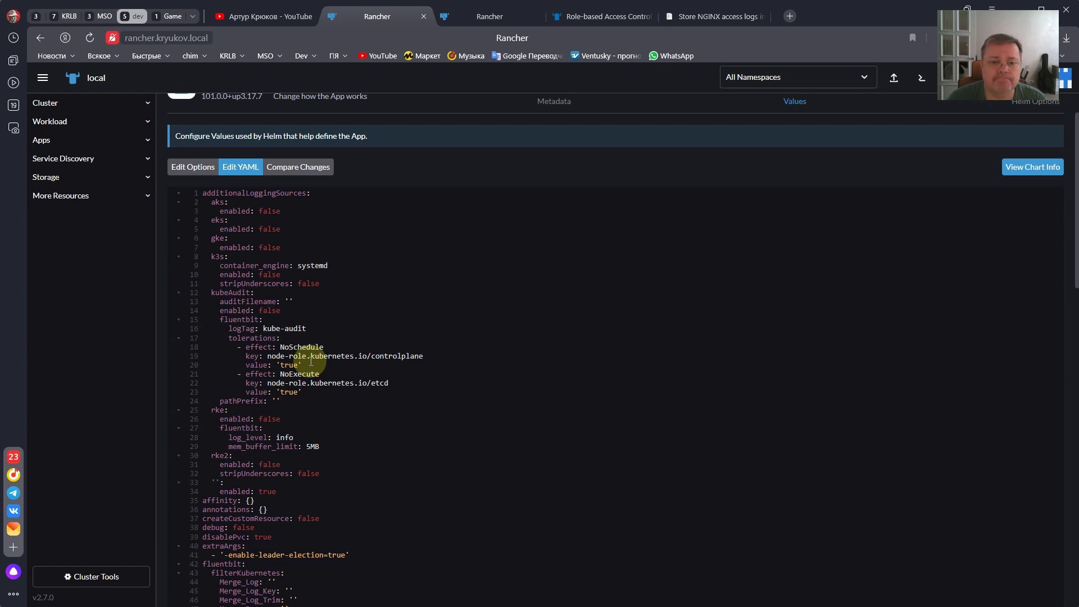
{"action": "scroll", "coordinate": [310, 362], "scroll_direction": "down", "scroll_amount": 2}
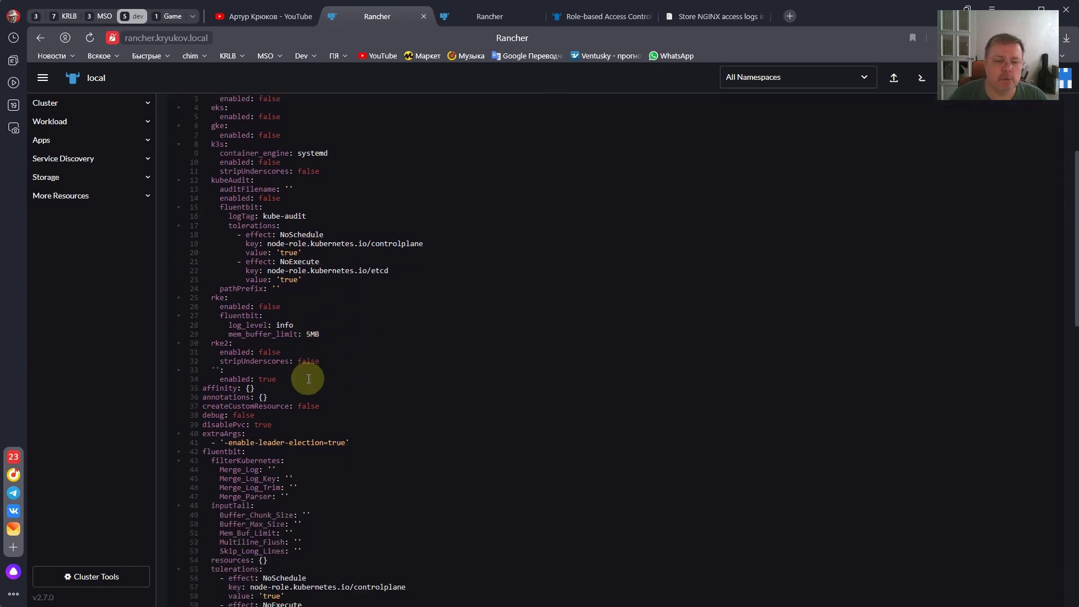
{"action": "scroll", "coordinate": [309, 378], "scroll_direction": "down", "scroll_amount": 1}
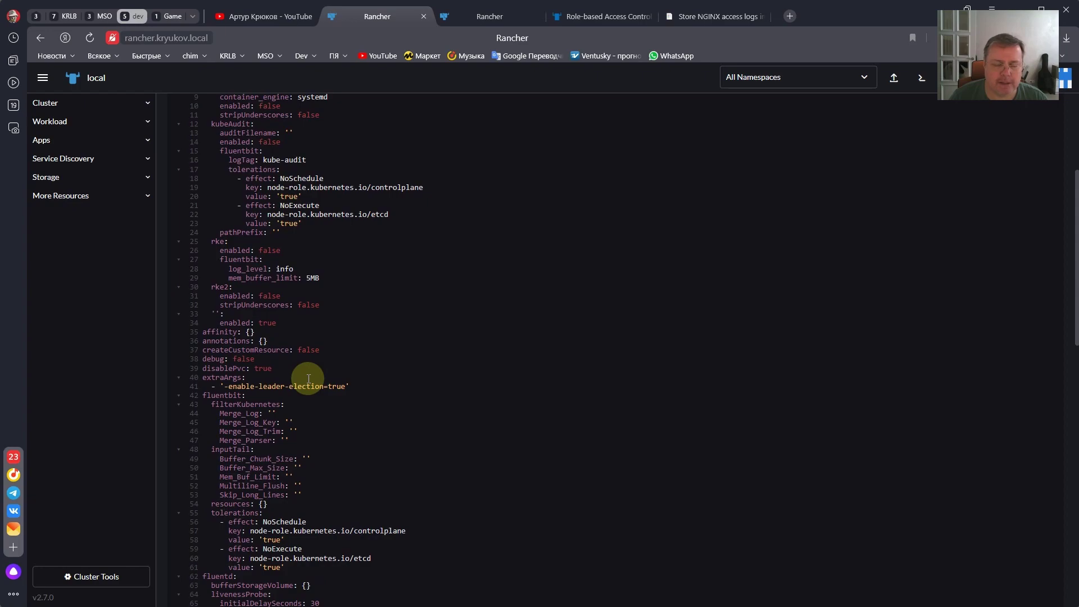
- Copy the three-line master NoSchedule toleration from README.md in PyCharm, then return to Rancher
{"action": "key", "text": "alt+Tab"}
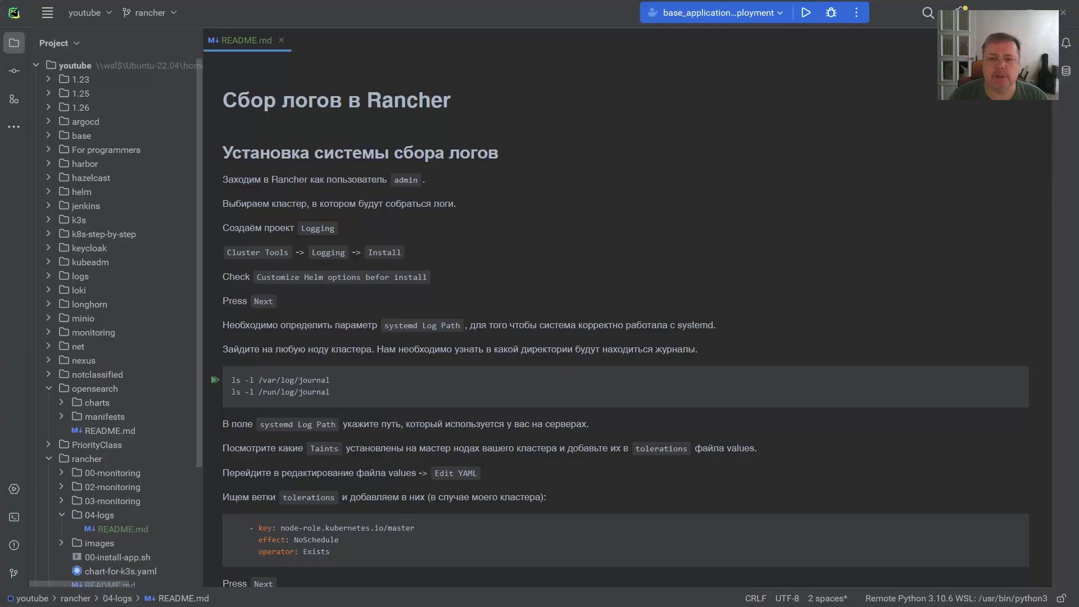
{"action": "scroll", "coordinate": [420, 288], "scroll_direction": "down", "scroll_amount": 3}
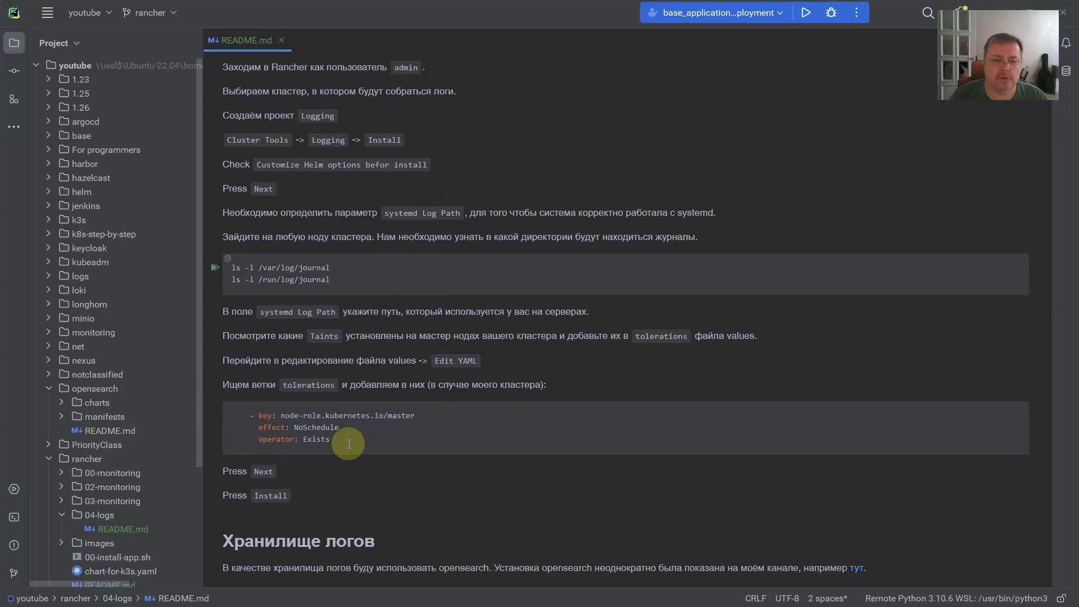
{"action": "left_click_drag", "start_coordinate": [330, 439], "coordinate": [248, 417]}
{"action": "key", "text": "ctrl+c"}
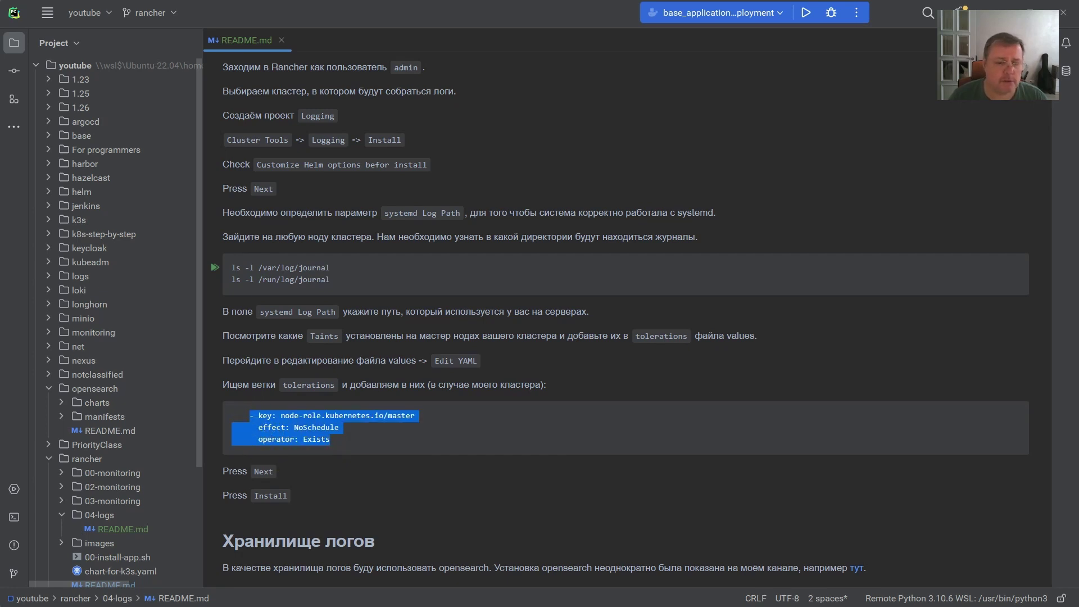
{"action": "scroll", "coordinate": [108, 528], "scroll_direction": "down", "scroll_amount": 2}
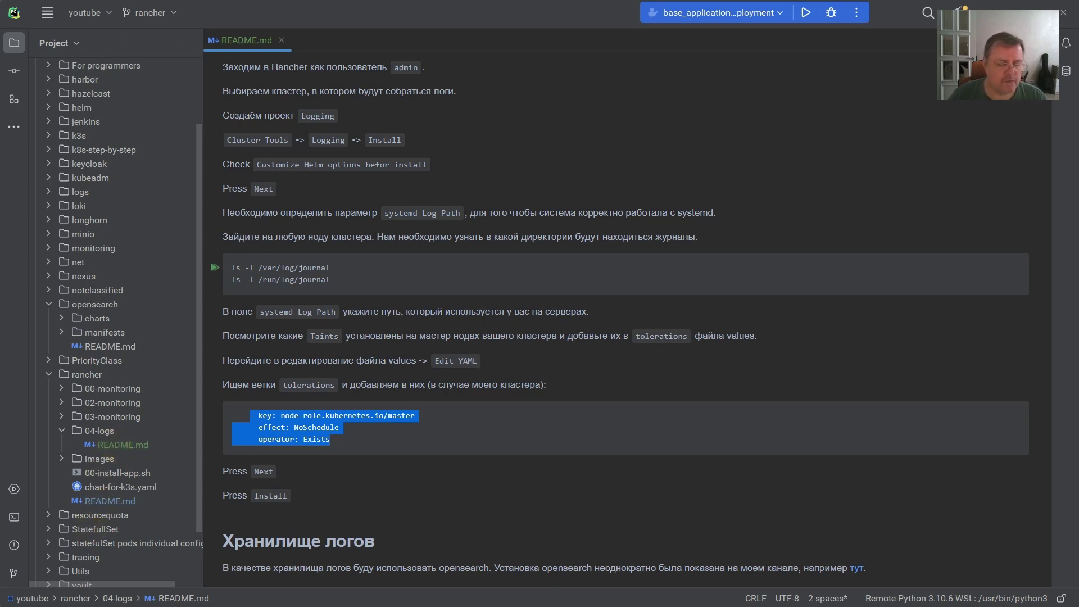
{"action": "key", "text": "alt+Tab"}
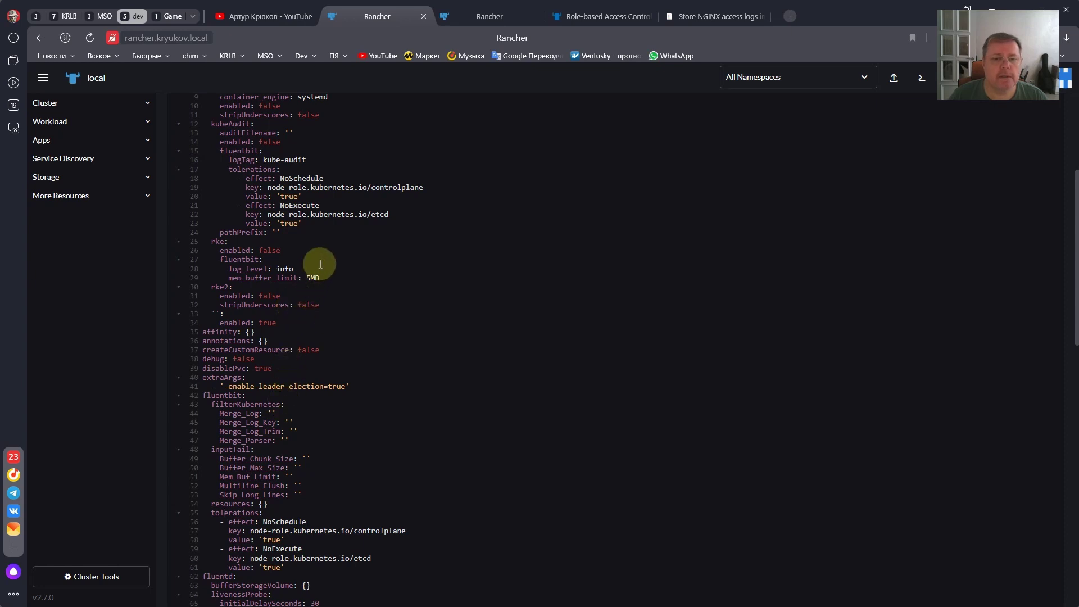
- Paste the master NoSchedule toleration after the kubeAudit etcd toleration and indent its effect and operator lines
{"action": "left_click", "coordinate": [322, 227]}
{"action": "key", "text": "Return"}
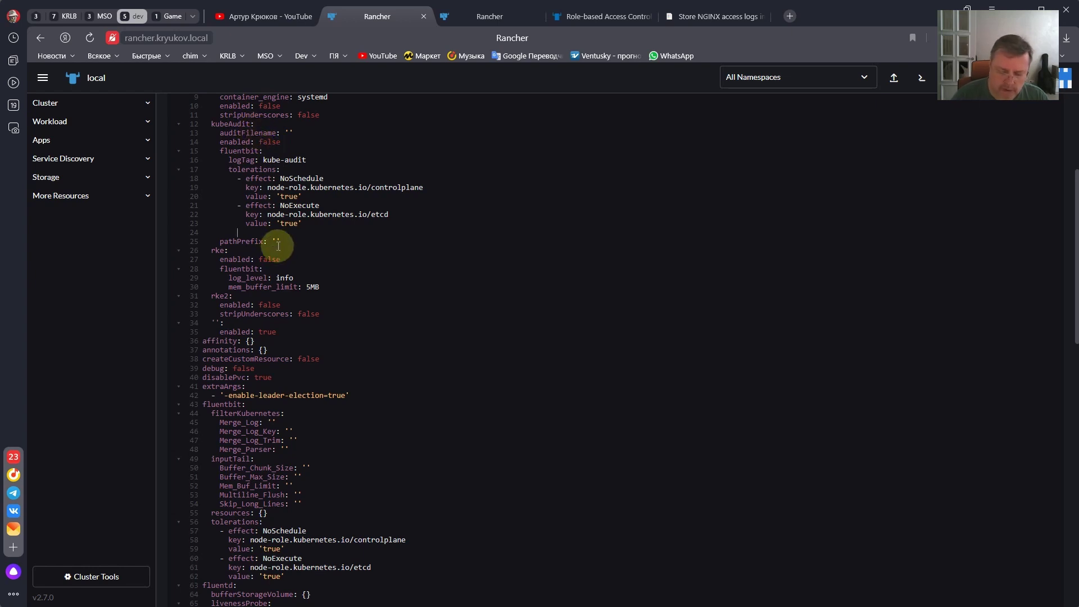
{"action": "key", "text": "ctrl+v"}
{"action": "left_click_drag", "start_coordinate": [228, 241], "coordinate": [279, 248]}
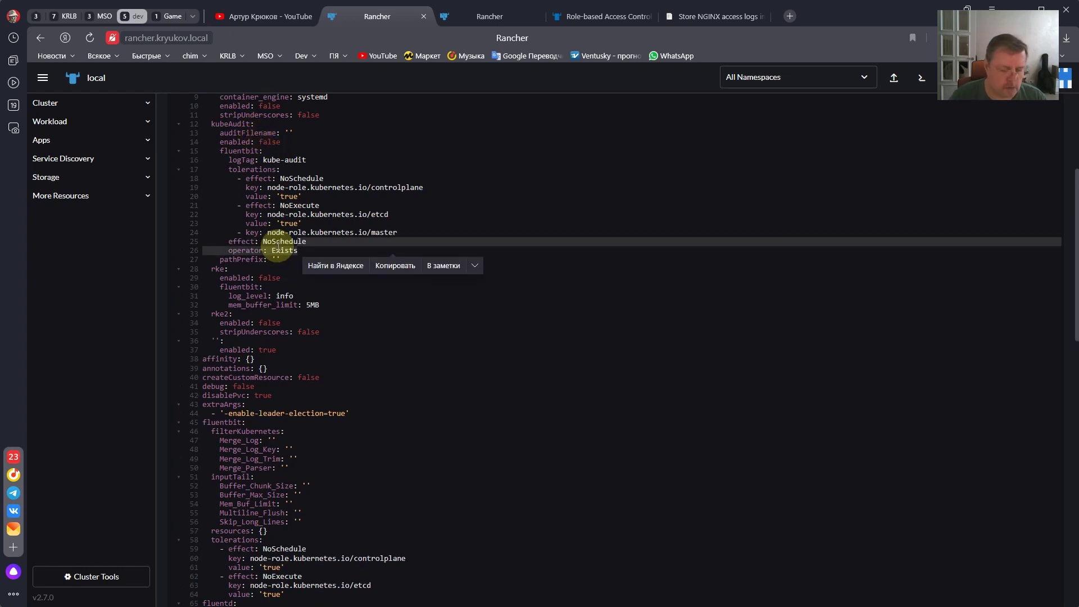
{"action": "key", "text": "Tab"}
{"action": "key", "text": "Tab"}
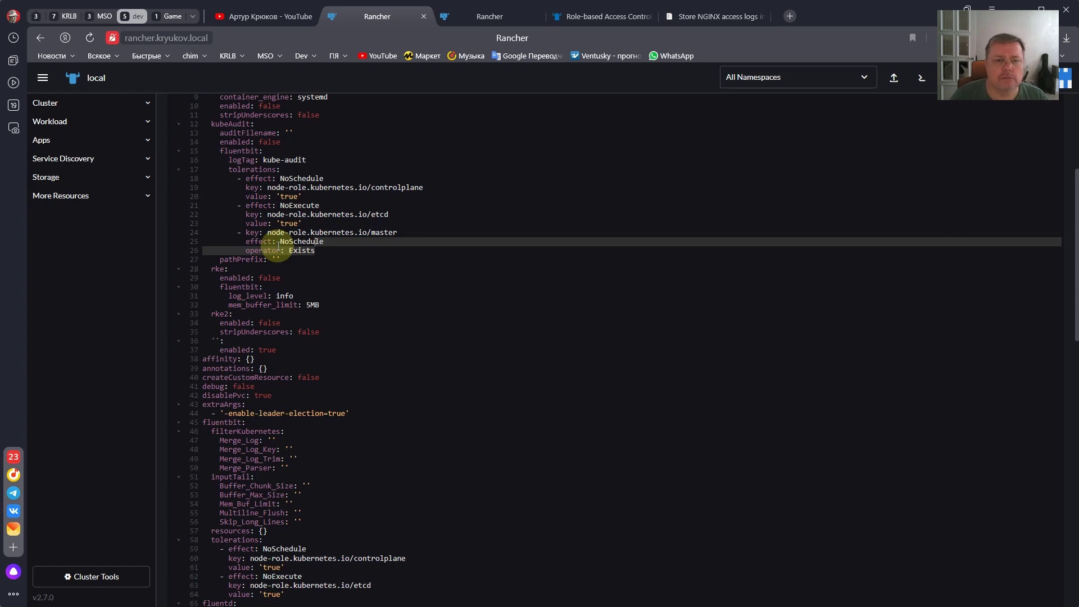
- Paste the same toleration into the fluentbit tolerations list and continue to Helm Options
{"action": "scroll", "coordinate": [250, 235], "scroll_direction": "down", "scroll_amount": 4}
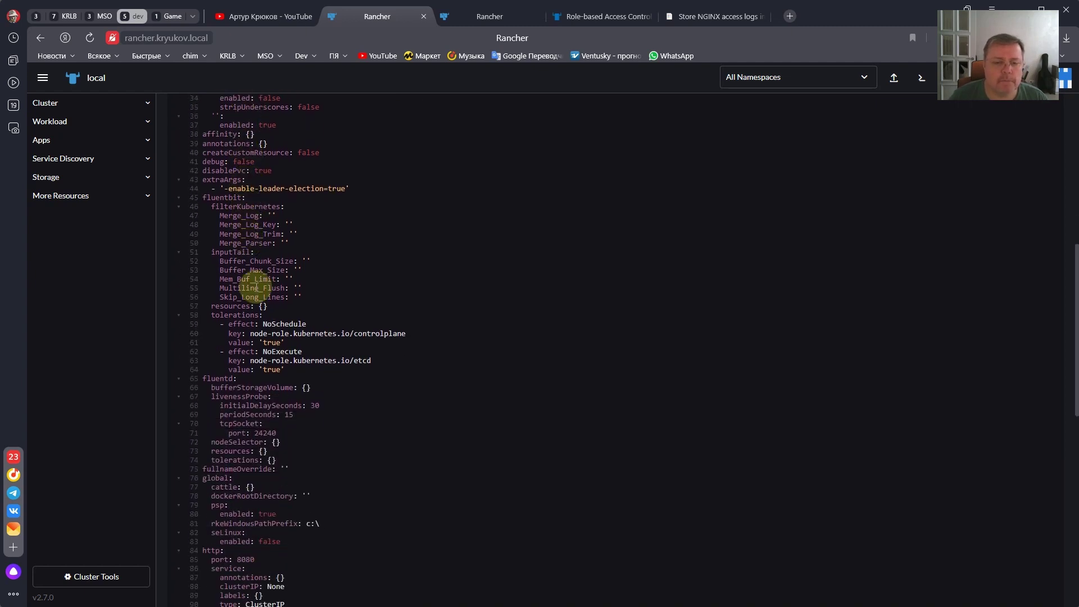
{"action": "left_click", "coordinate": [289, 371]}
{"action": "key", "text": "Return"}
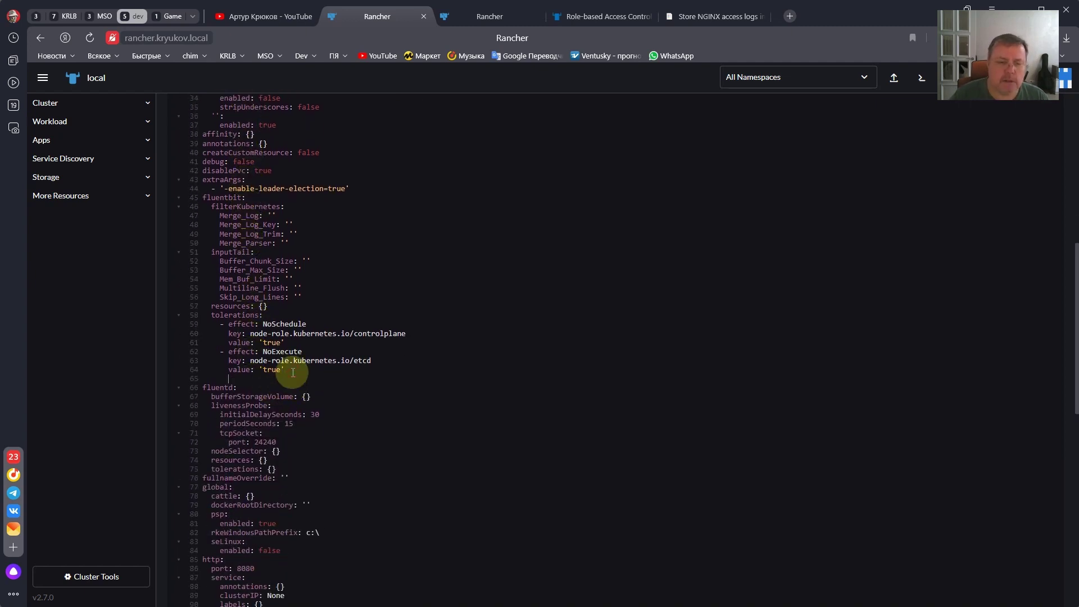
{"action": "key", "text": "ctrl+v"}
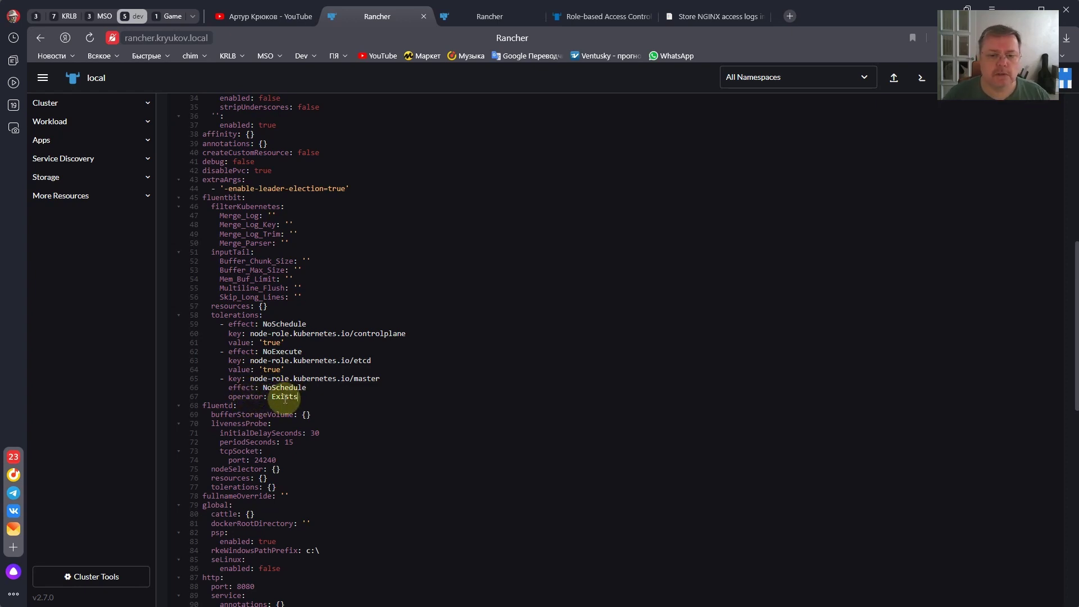
{"action": "scroll", "coordinate": [287, 394], "scroll_direction": "up", "scroll_amount": 10}
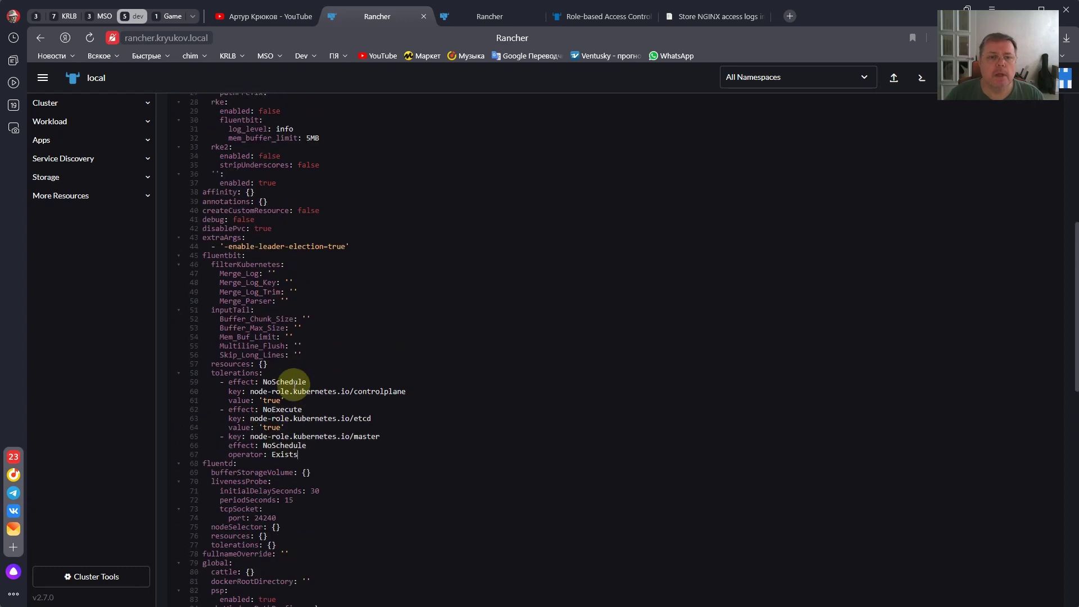
{"action": "scroll", "coordinate": [295, 386], "scroll_direction": "down", "scroll_amount": 20}
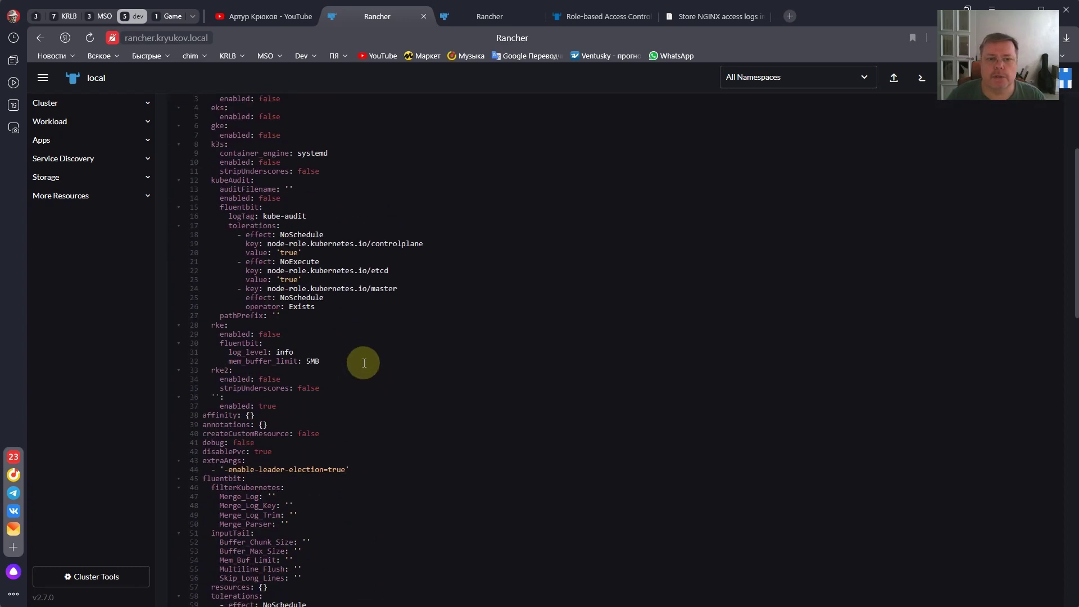
{"action": "left_click", "coordinate": [1064, 594]}
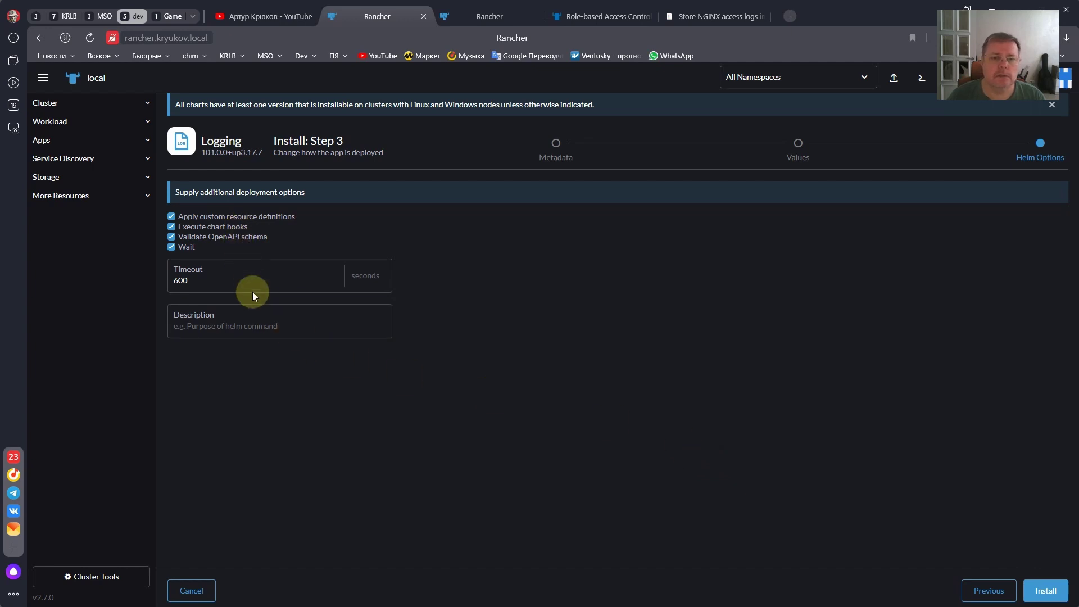
- Launch the Logging chart install from the Helm Options step
{"action": "left_click", "coordinate": [1047, 594]}
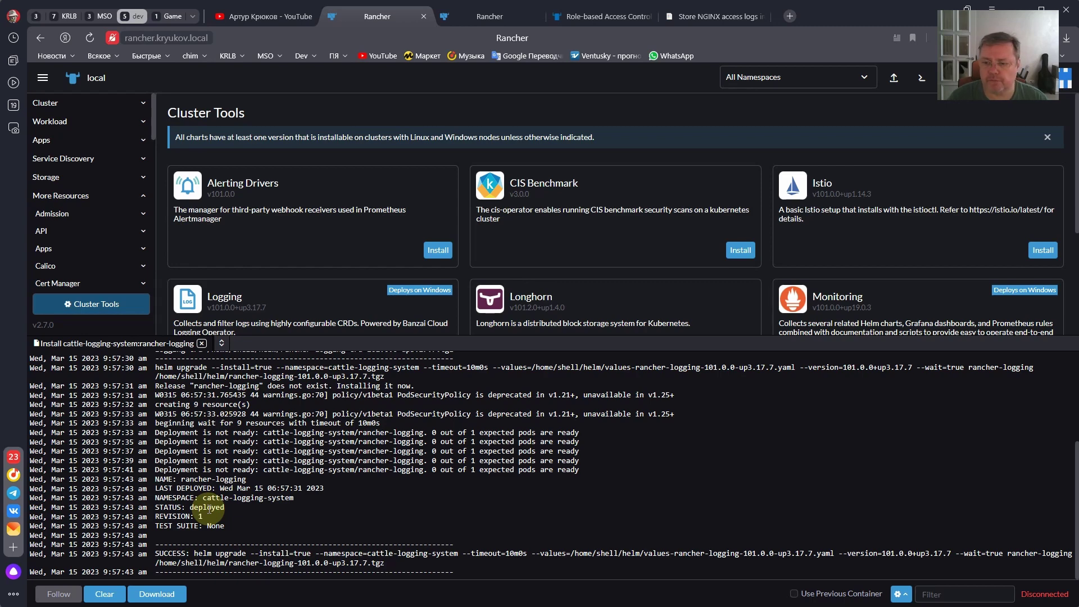
- Close the install log and filter the Workload Pods list to Project: Logging
{"action": "left_click", "coordinate": [202, 344]}
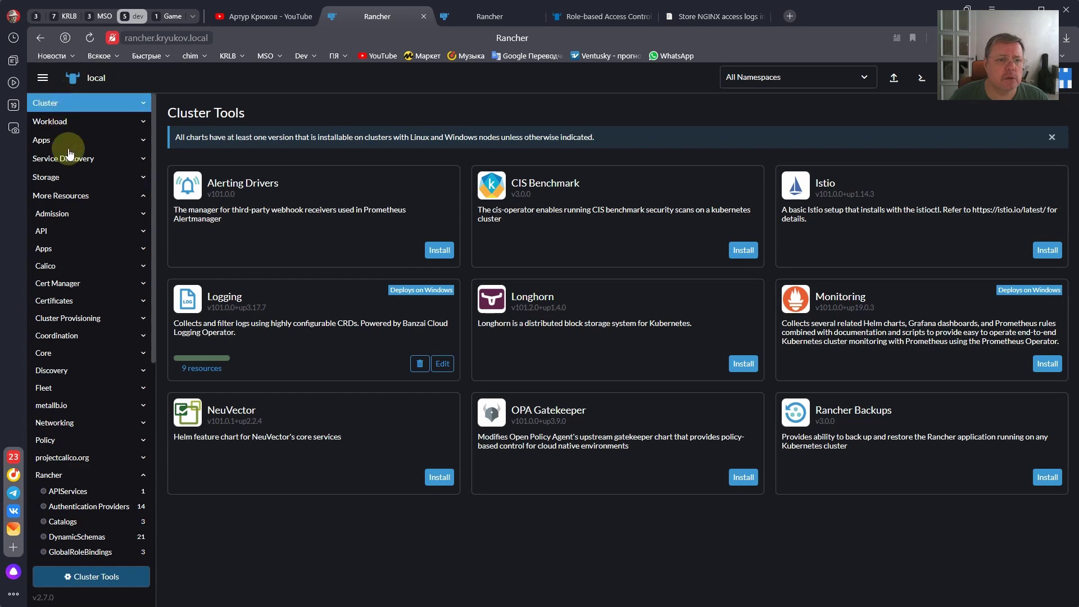
{"action": "left_click", "coordinate": [67, 121]}
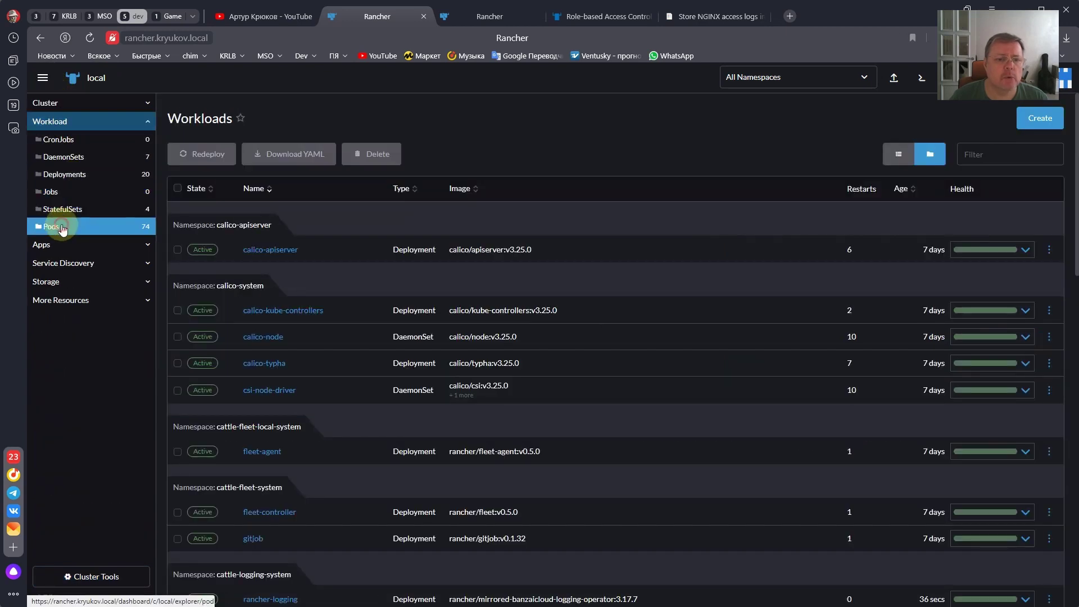
{"action": "left_click", "coordinate": [62, 227]}
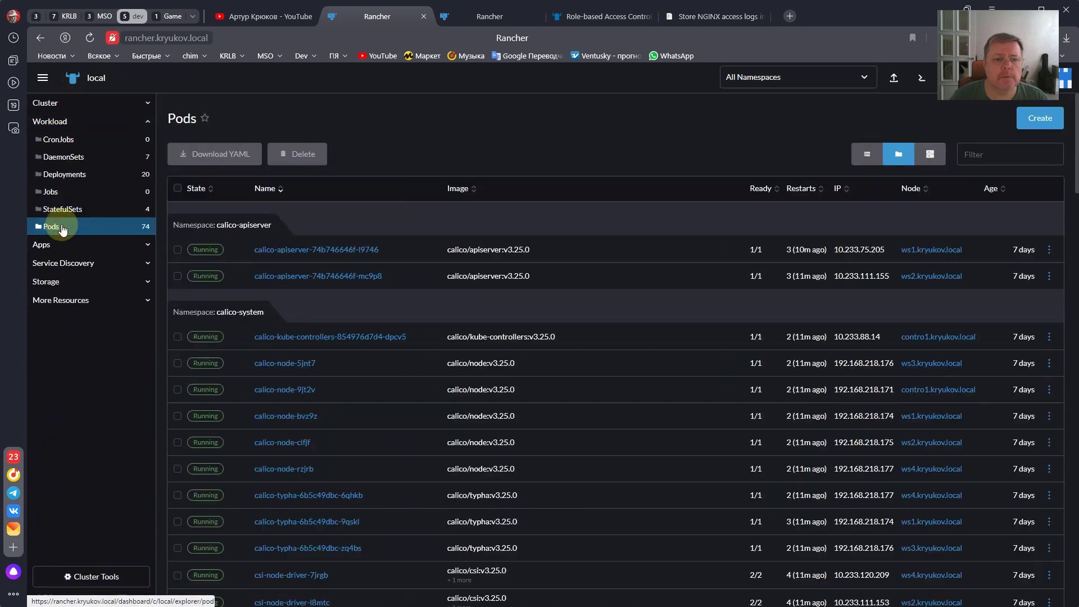
{"action": "left_click", "coordinate": [849, 83]}
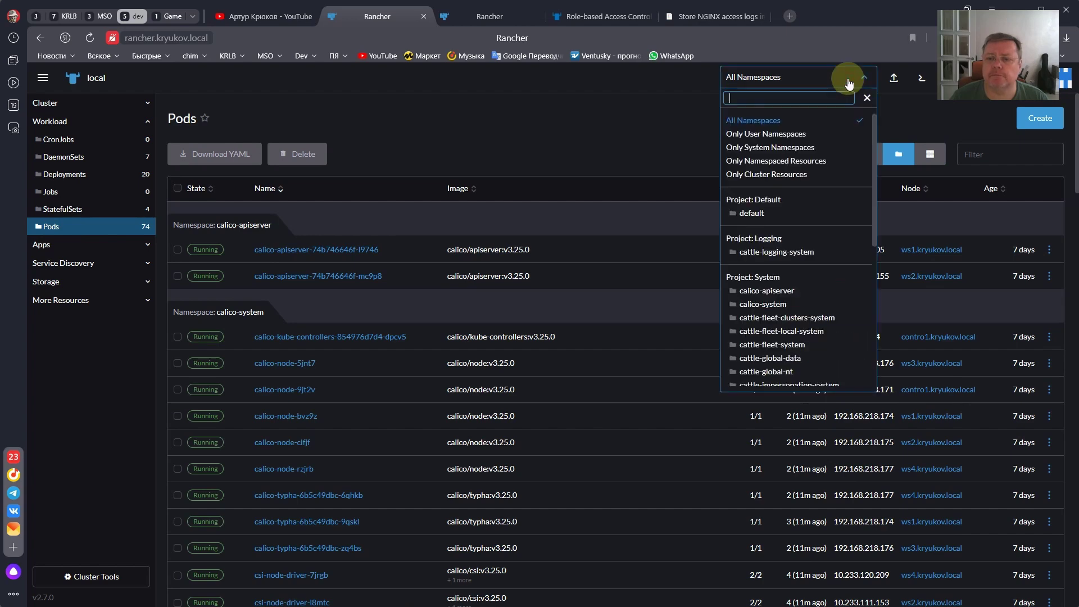
{"action": "left_click", "coordinate": [775, 239]}
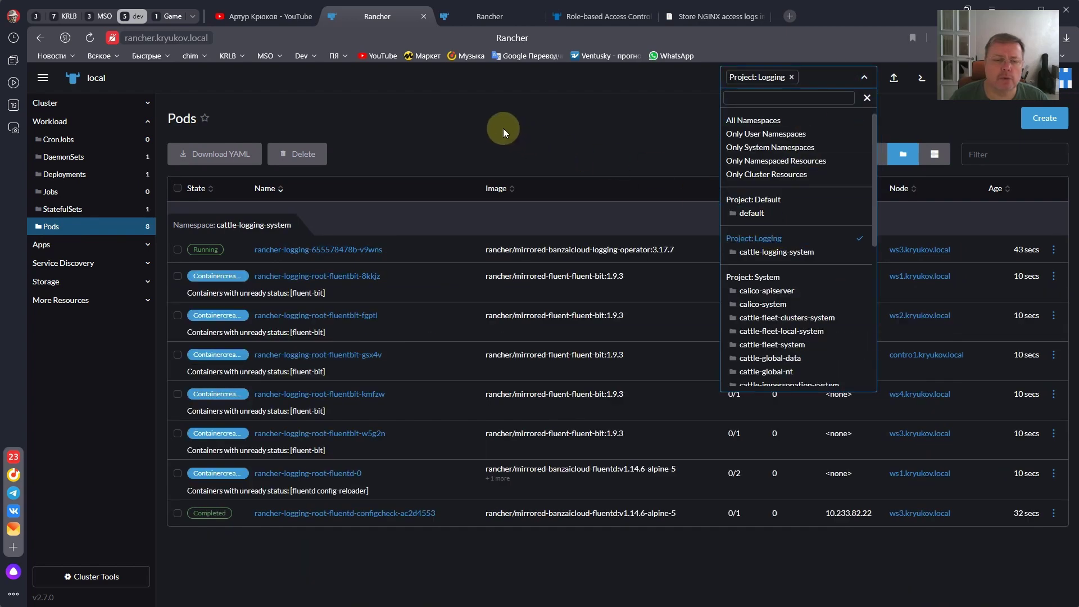
{"action": "left_click", "coordinate": [487, 126]}
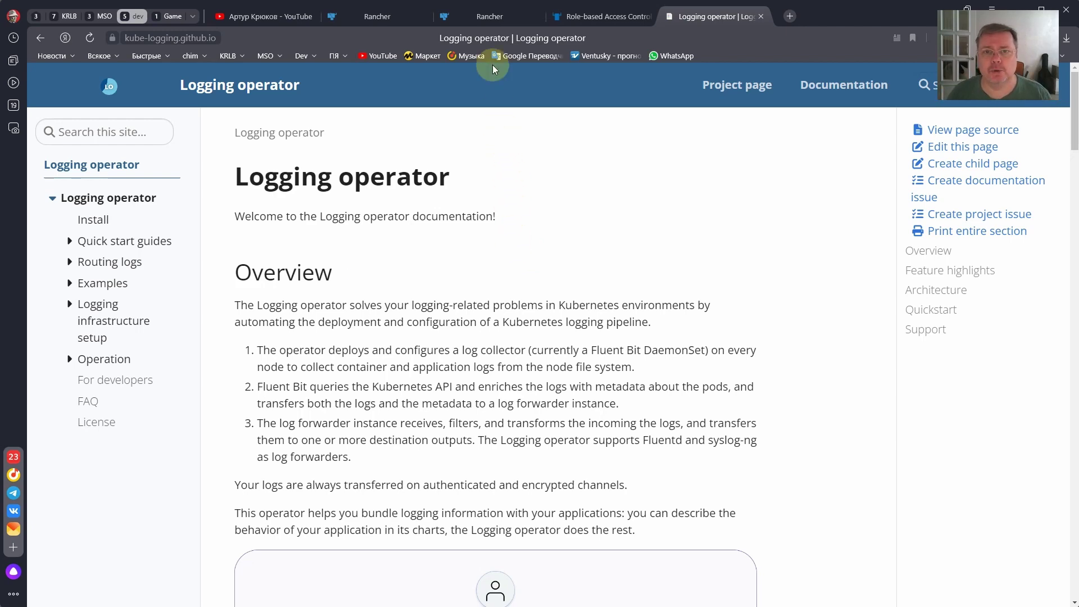
{"action": "left_click", "coordinate": [493, 22]}
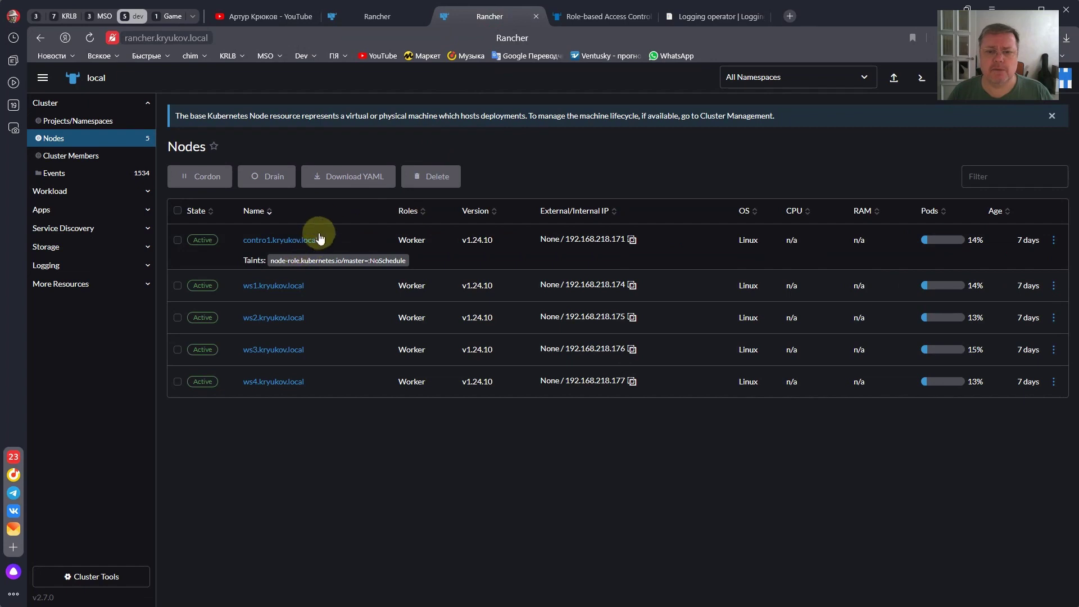
{"action": "left_click", "coordinate": [397, 16]}
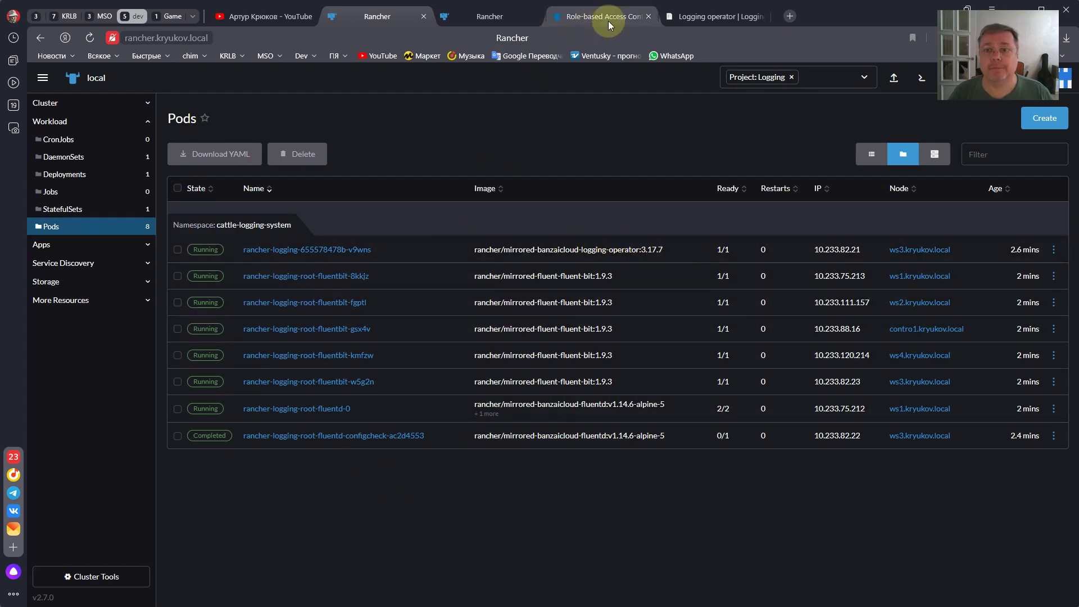
{"action": "left_click", "coordinate": [692, 18]}
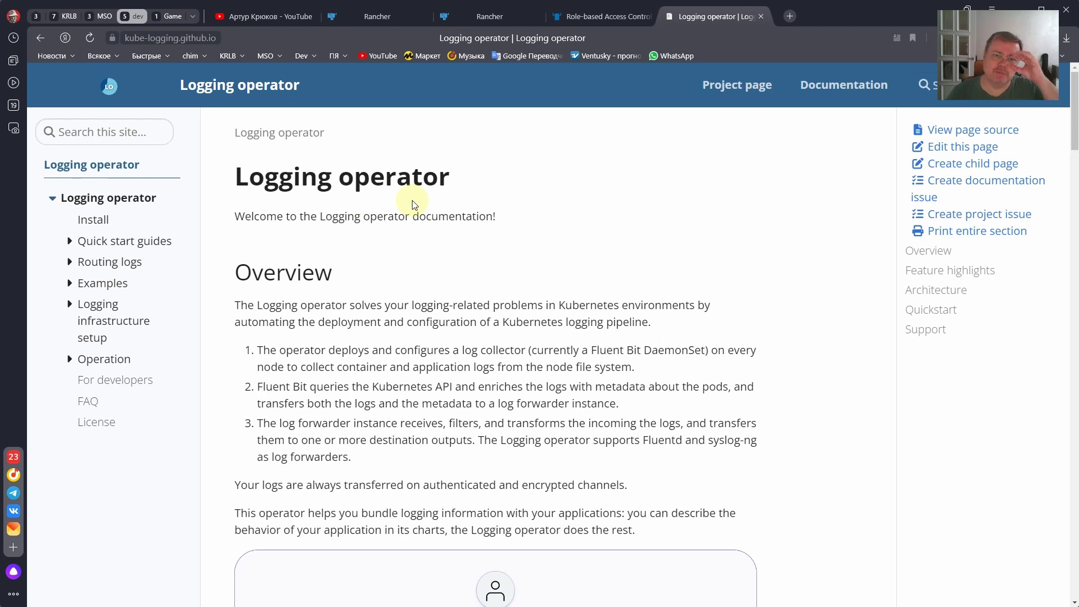
{"action": "scroll", "coordinate": [412, 205], "scroll_direction": "down", "scroll_amount": 1}
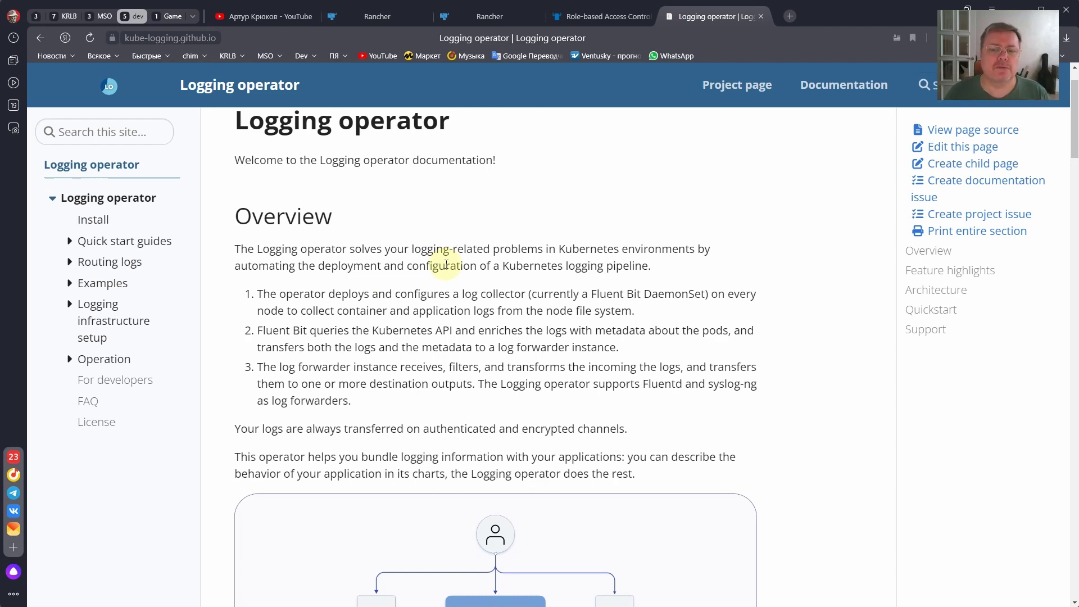
{"action": "scroll", "coordinate": [445, 265], "scroll_direction": "down", "scroll_amount": 4}
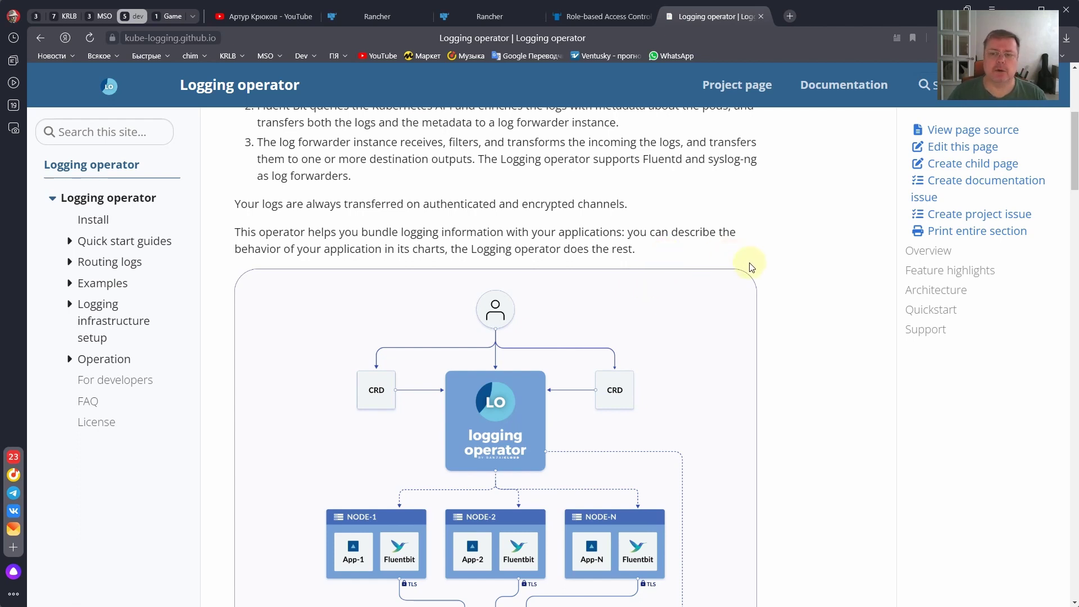
- Scroll past the architecture diagram and expand Routing logs in the docs sidebar
{"action": "scroll", "coordinate": [750, 264], "scroll_direction": "down", "scroll_amount": 1}
{"action": "scroll", "coordinate": [750, 265], "scroll_direction": "down", "scroll_amount": 1}
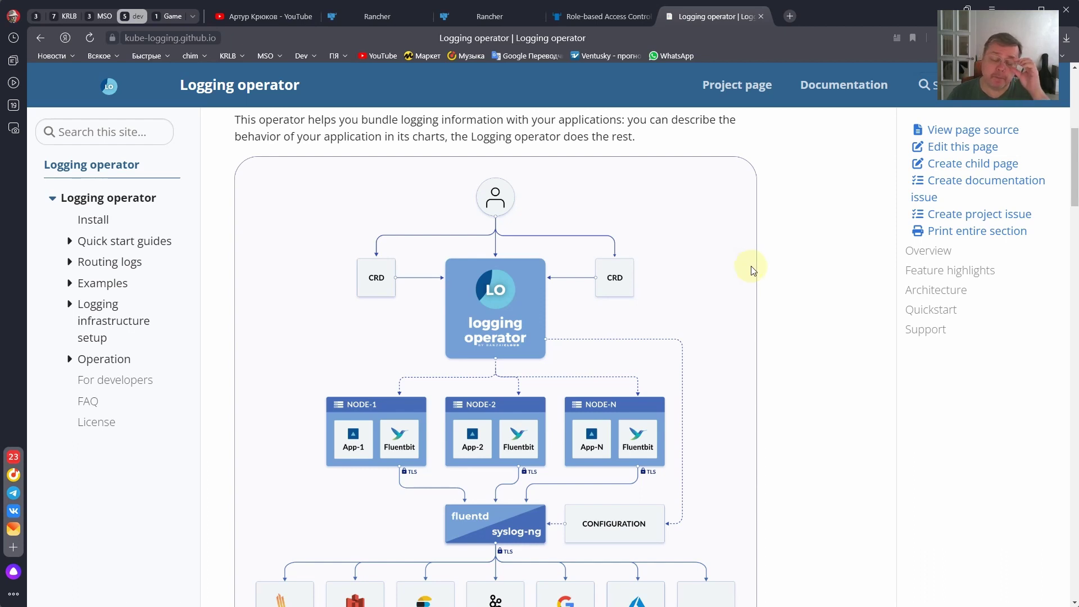
{"action": "scroll", "coordinate": [751, 265], "scroll_direction": "down", "scroll_amount": 1}
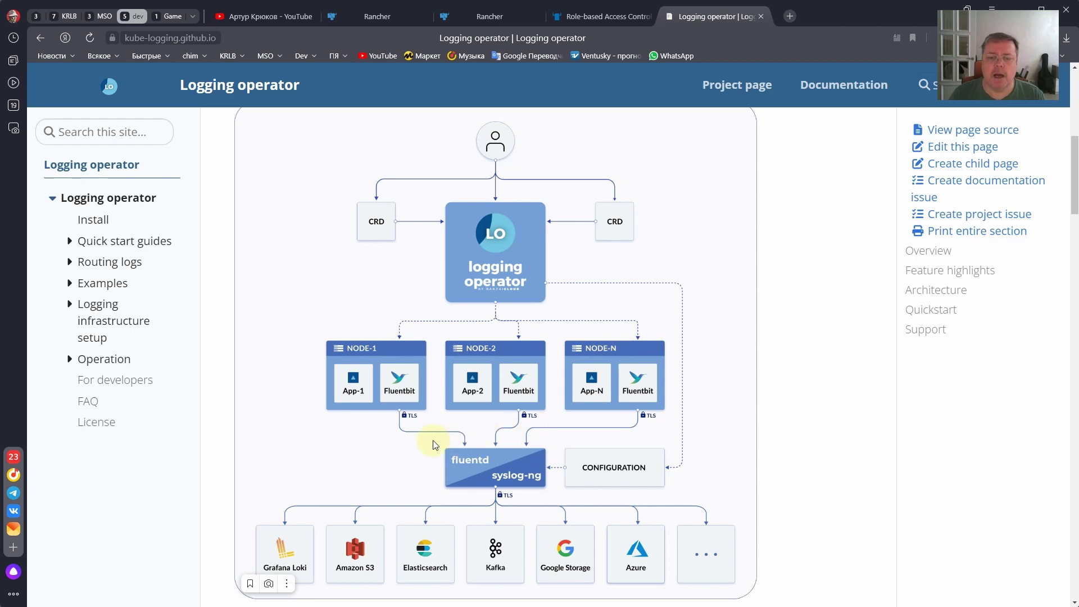
{"action": "scroll", "coordinate": [398, 444], "scroll_direction": "down", "scroll_amount": 1}
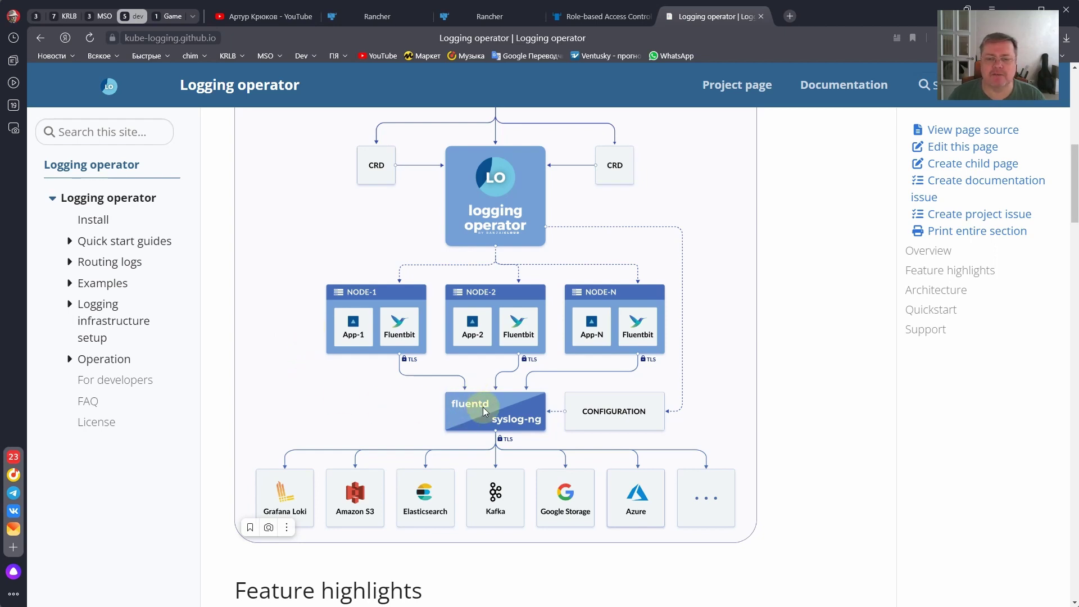
{"action": "left_click", "coordinate": [69, 262]}
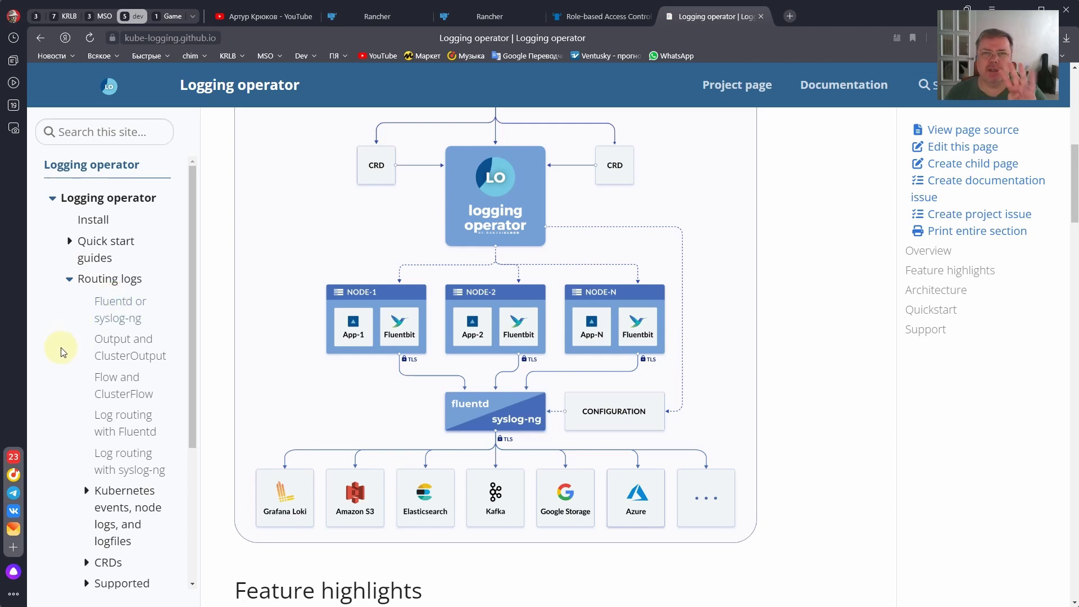
- Open the Output and ClusterOutput page, highlight its title words, and view the S3 output example
{"action": "left_click", "coordinate": [116, 352]}
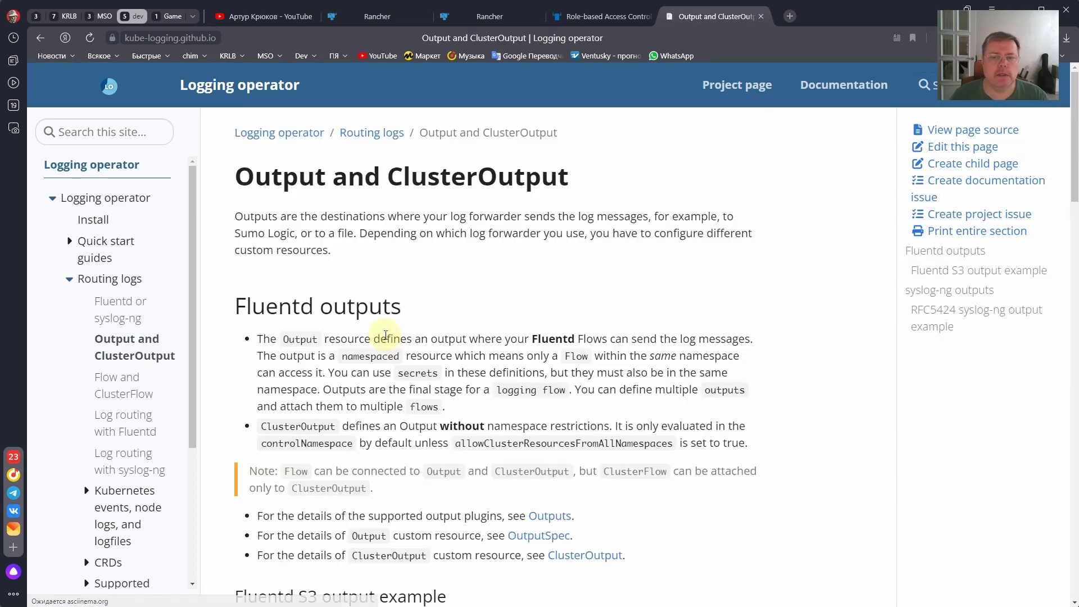
{"action": "left_click_drag", "start_coordinate": [236, 176], "coordinate": [320, 176]}
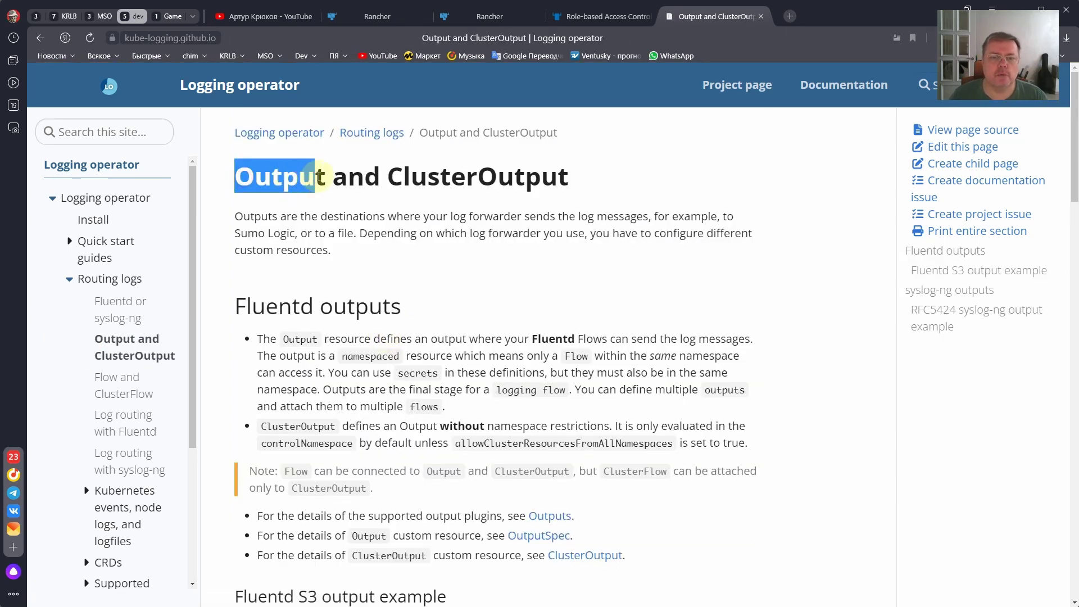
{"action": "left_click_drag", "start_coordinate": [542, 191], "coordinate": [571, 178]}
{"action": "left_click", "coordinate": [554, 181]}
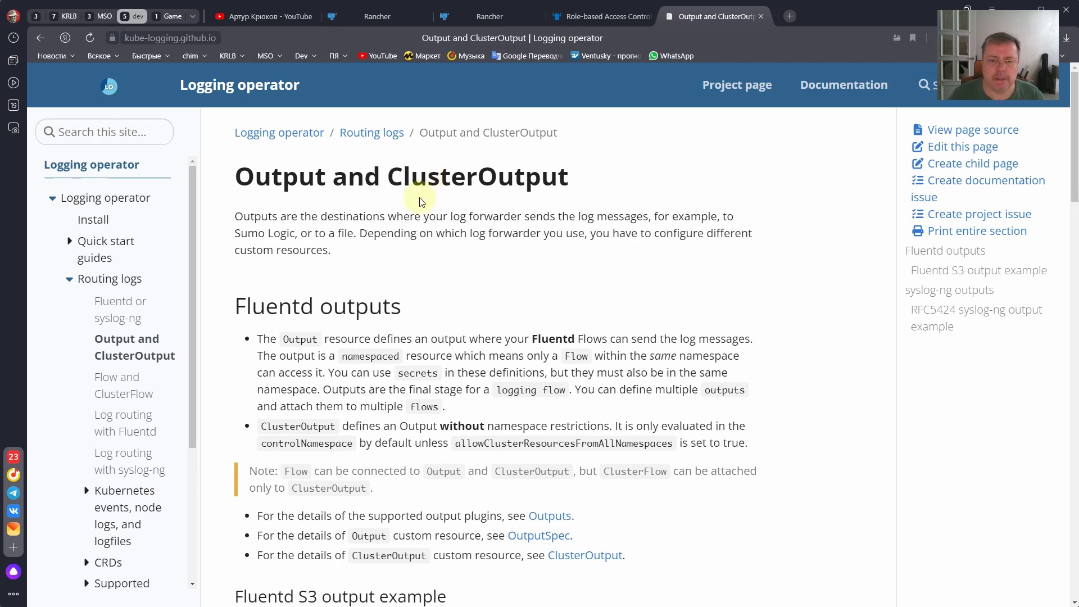
{"action": "scroll", "coordinate": [392, 285], "scroll_direction": "down", "scroll_amount": 10}
{"action": "scroll", "coordinate": [392, 281], "scroll_direction": "up", "scroll_amount": 2}
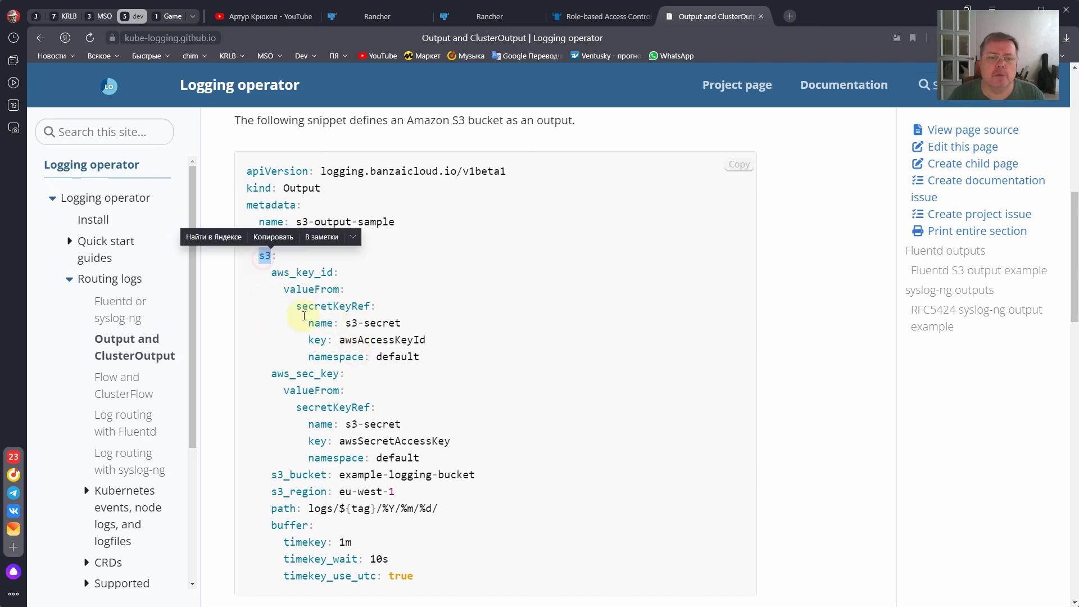
{"action": "scroll", "coordinate": [318, 430], "scroll_direction": "down", "scroll_amount": 4}
{"action": "scroll", "coordinate": [337, 421], "scroll_direction": "up", "scroll_amount": 15}
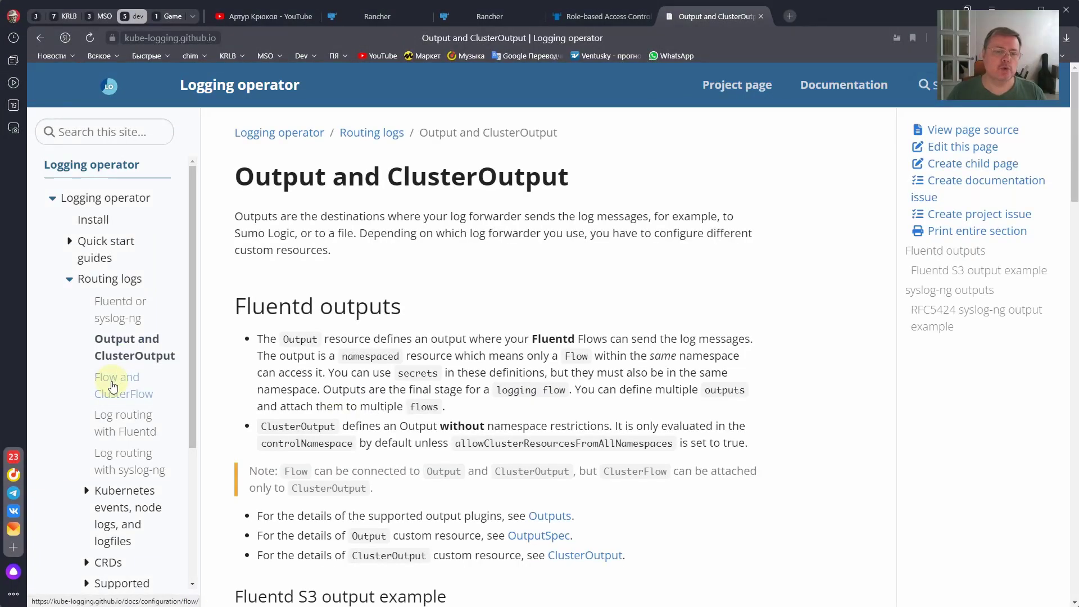
- Open the Flow and ClusterFlow page and scroll down to its Flow YAML example
{"action": "left_click", "coordinate": [113, 386]}
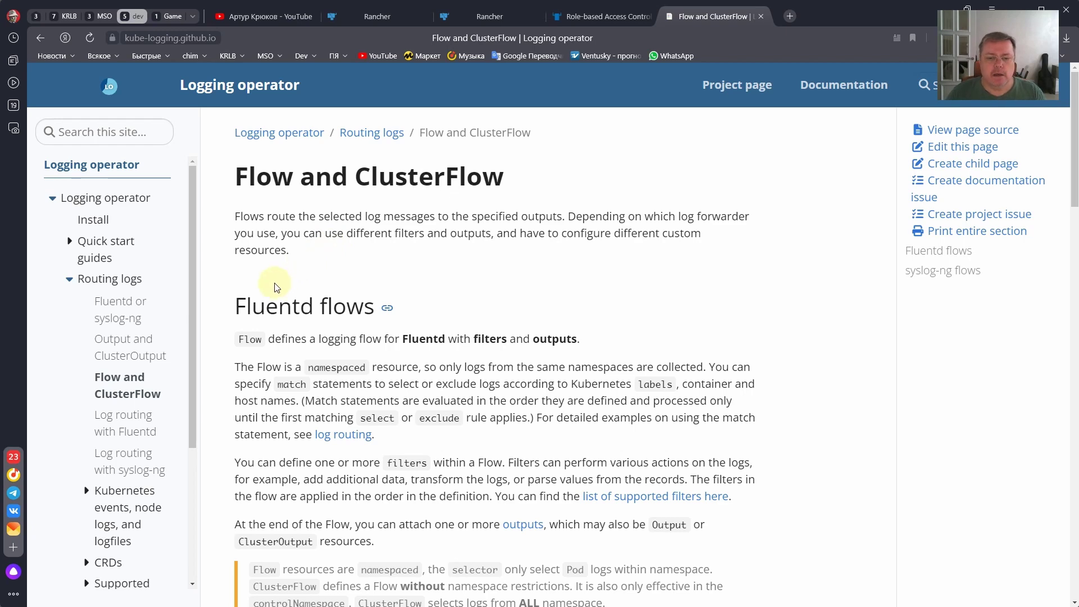
{"action": "scroll", "coordinate": [275, 287], "scroll_direction": "down", "scroll_amount": 8}
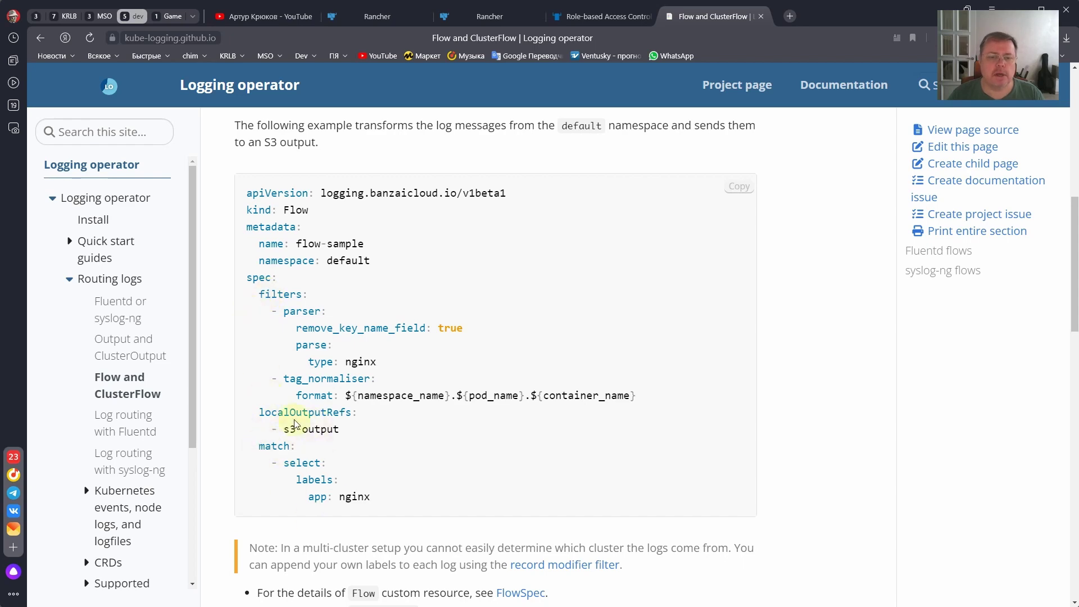
- Scroll the 04-logs README back up to the section naming OpenSearch as log store
{"action": "scroll", "coordinate": [300, 403], "scroll_direction": "up", "scroll_amount": 1}
{"action": "scroll", "coordinate": [300, 402], "scroll_direction": "up", "scroll_amount": 8}
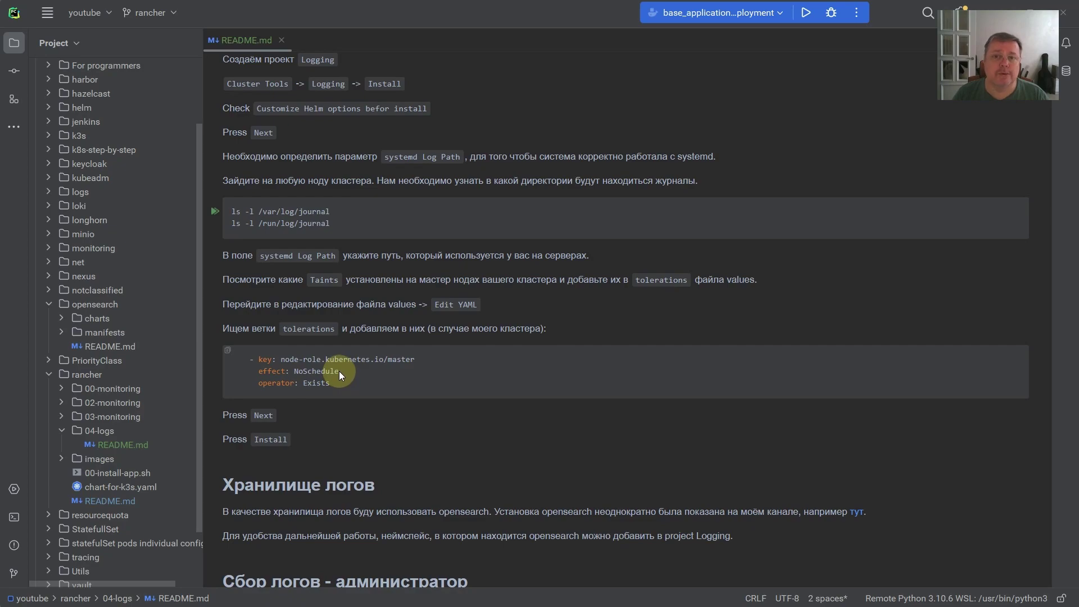
- Switch to the Rancher tab and open the cluster's Projects/Namespaces list
{"action": "key", "text": "alt+Tab"}
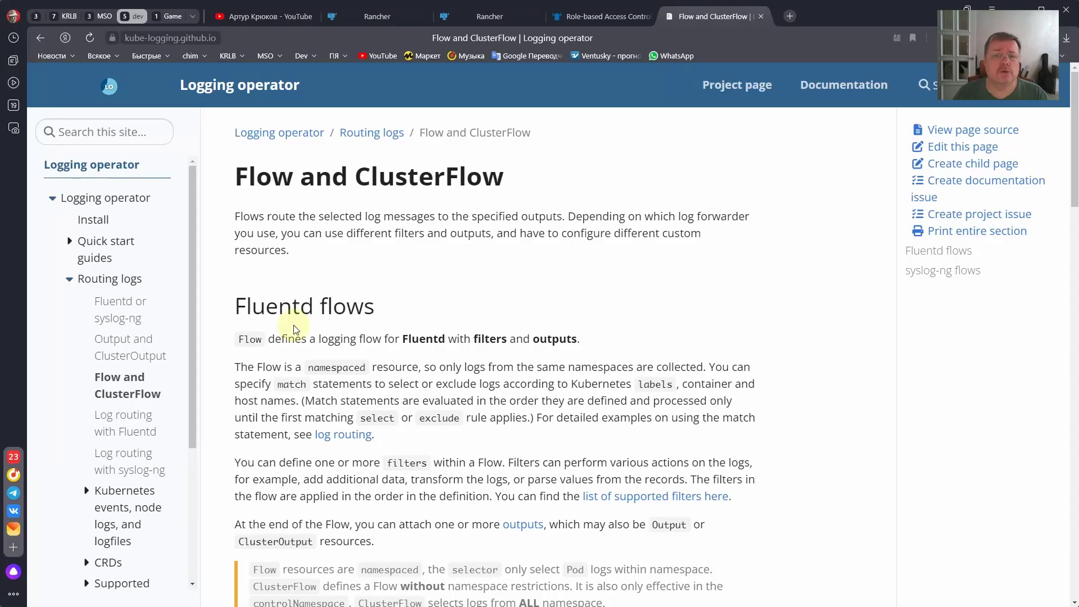
{"action": "left_click", "coordinate": [365, 17]}
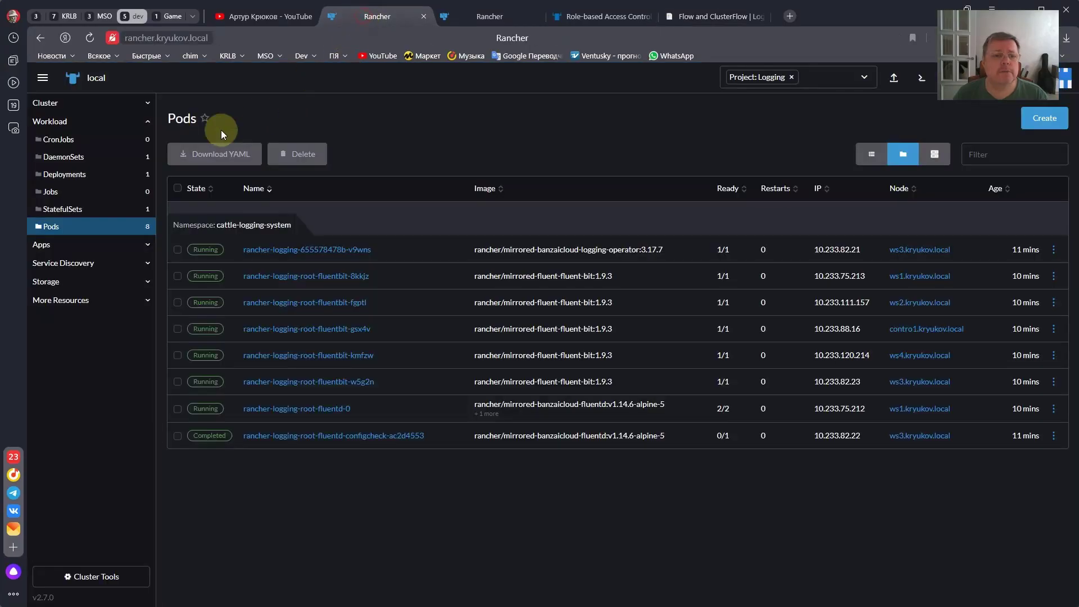
{"action": "left_click", "coordinate": [68, 104]}
{"action": "left_click", "coordinate": [67, 121]}
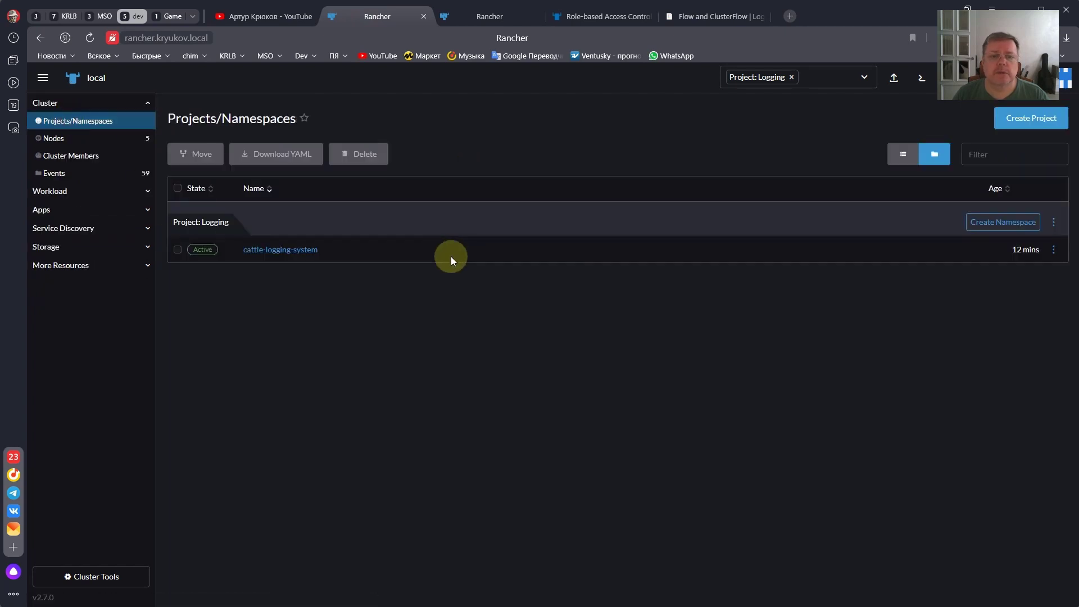
- Set the namespace filter to all namespaces and scroll down to the unassigned es namespace
{"action": "left_click", "coordinate": [794, 77]}
{"action": "left_click", "coordinate": [769, 132]}
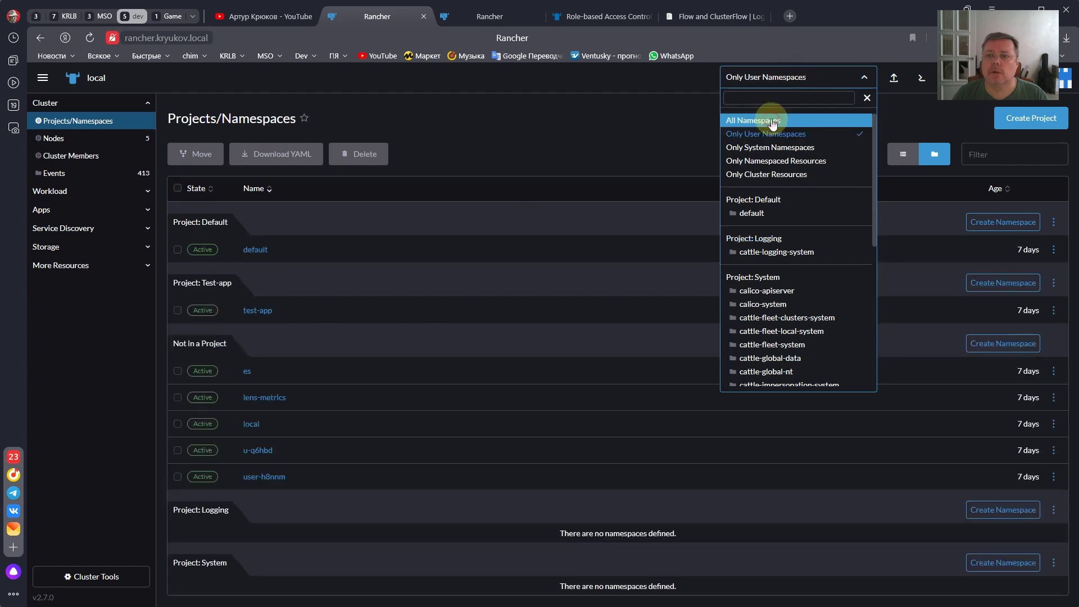
{"action": "left_click", "coordinate": [772, 122]}
{"action": "left_click", "coordinate": [491, 115]}
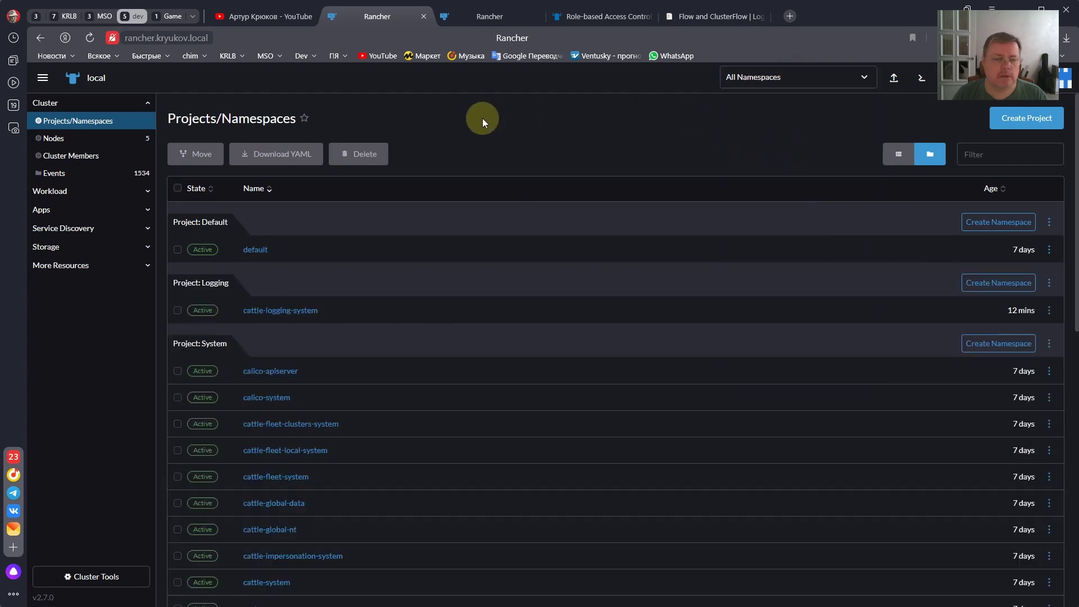
{"action": "scroll", "coordinate": [366, 305], "scroll_direction": "down", "scroll_amount": 10}
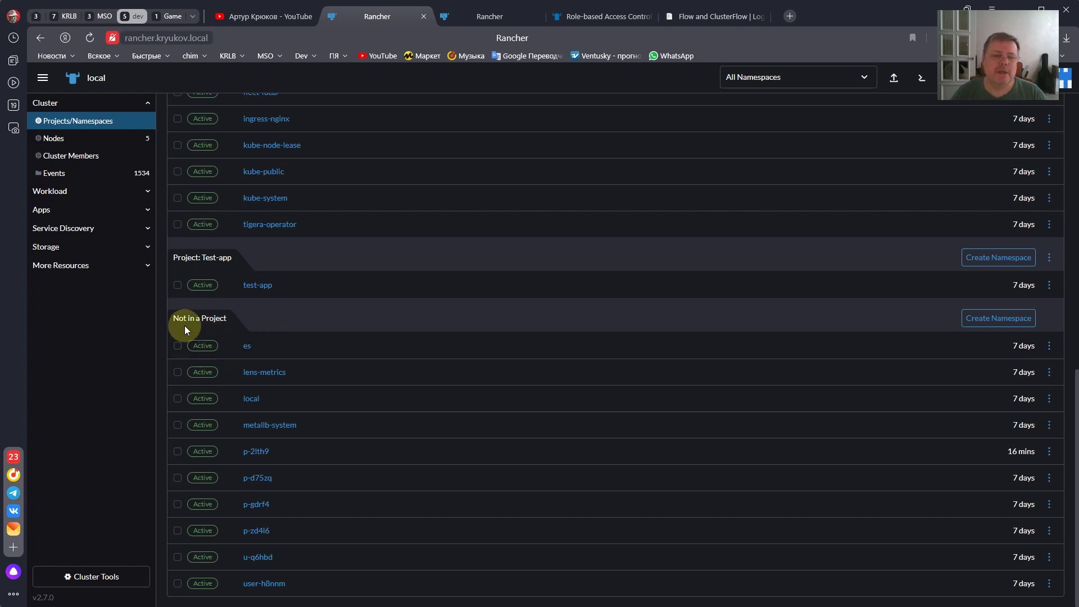
{"action": "left_click", "coordinate": [256, 345]}
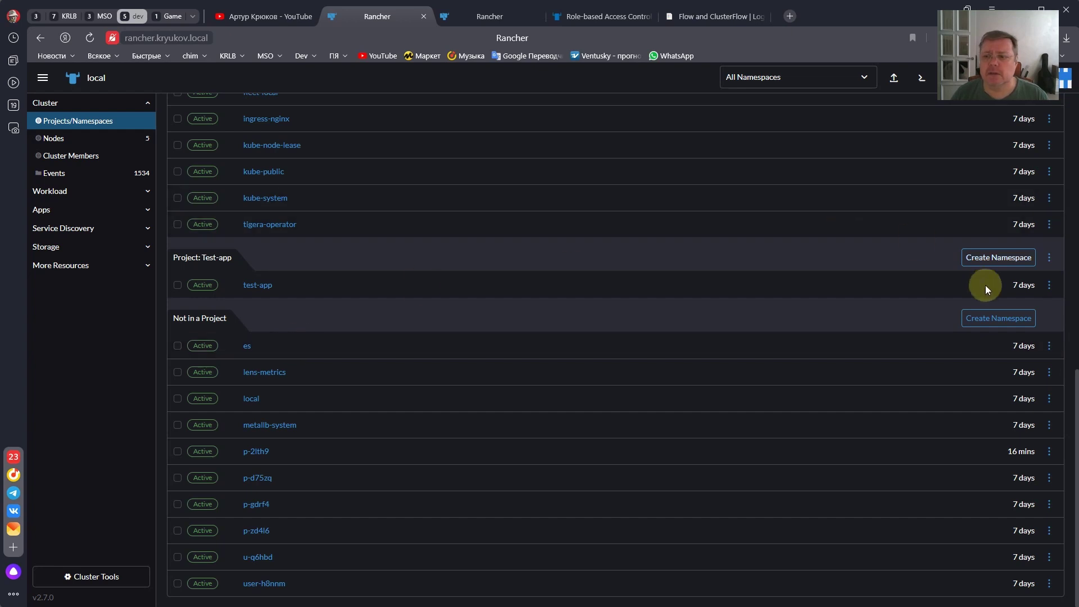
- Move the es namespace into the Logging project
{"action": "left_click", "coordinate": [1049, 346]}
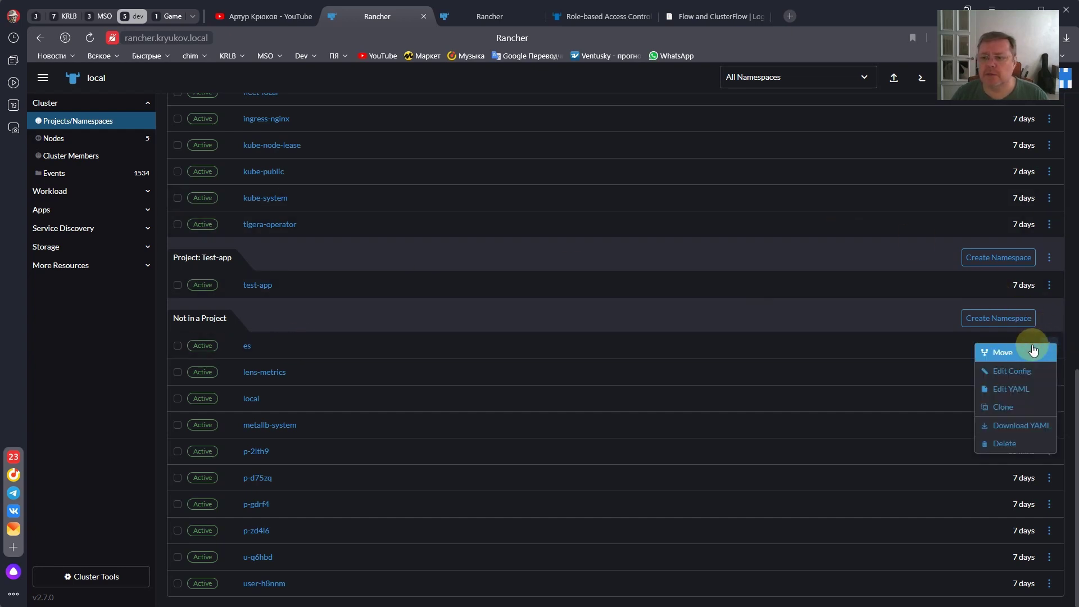
{"action": "left_click", "coordinate": [998, 357]}
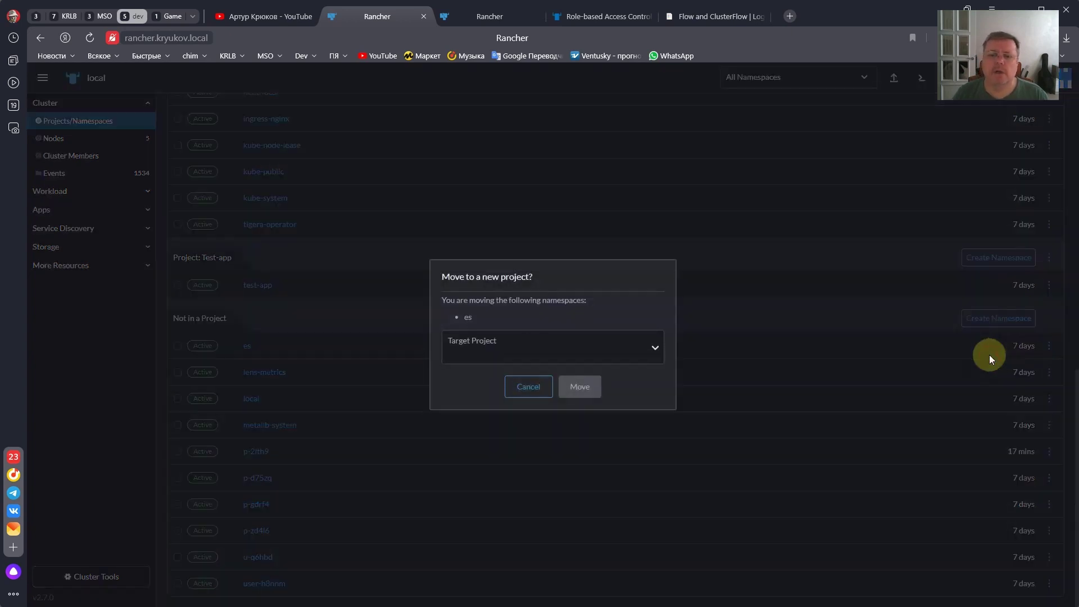
{"action": "left_click", "coordinate": [530, 354]}
{"action": "left_click", "coordinate": [470, 377]}
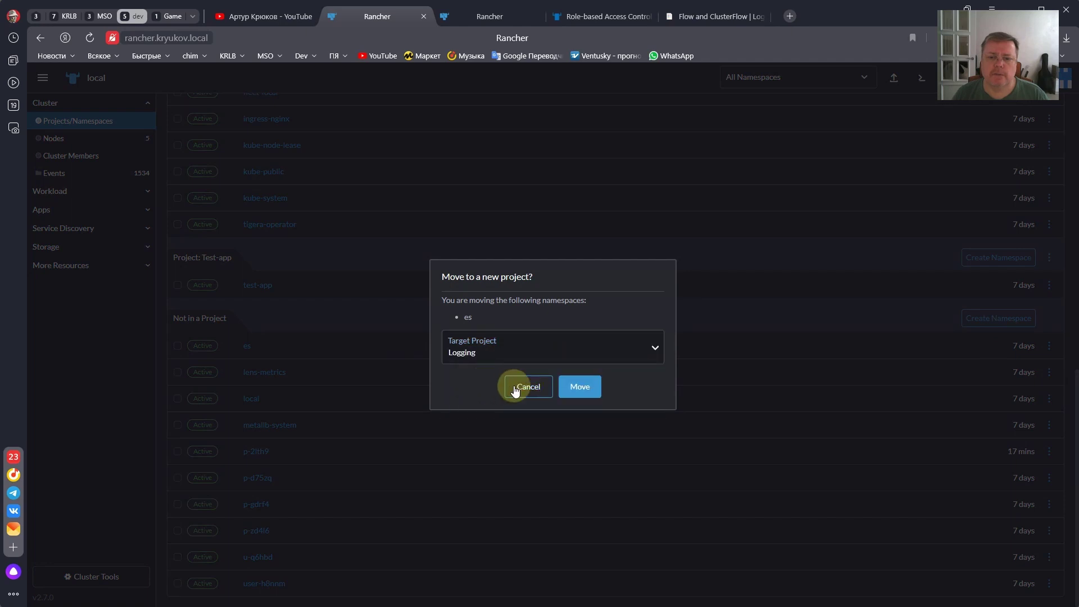
{"action": "left_click", "coordinate": [579, 388]}
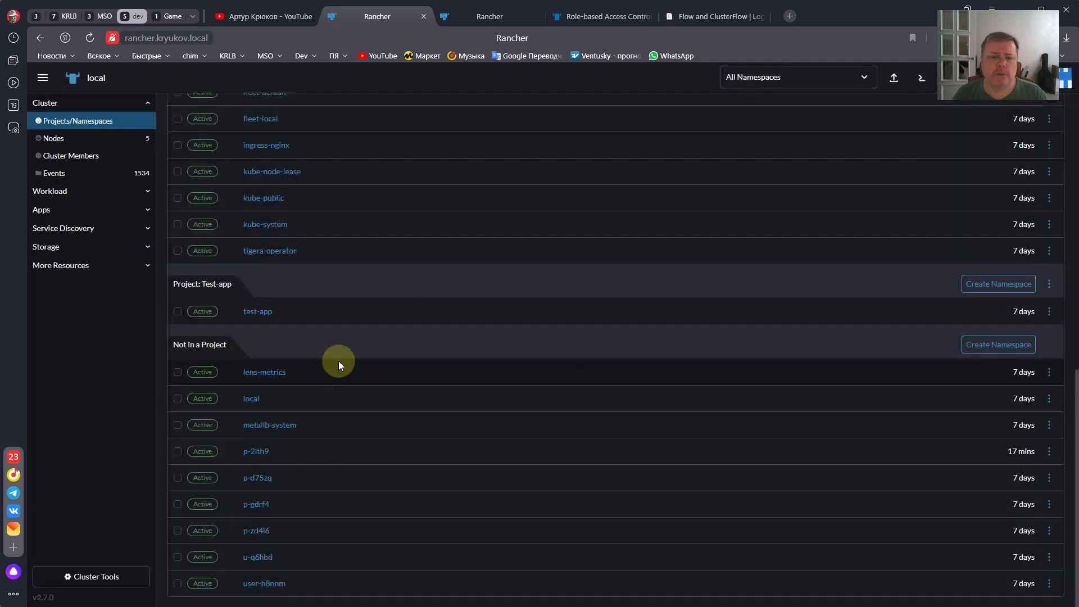
- Filter namespaces to the Logging project and view the es namespace's workloads
{"action": "left_click", "coordinate": [767, 75]}
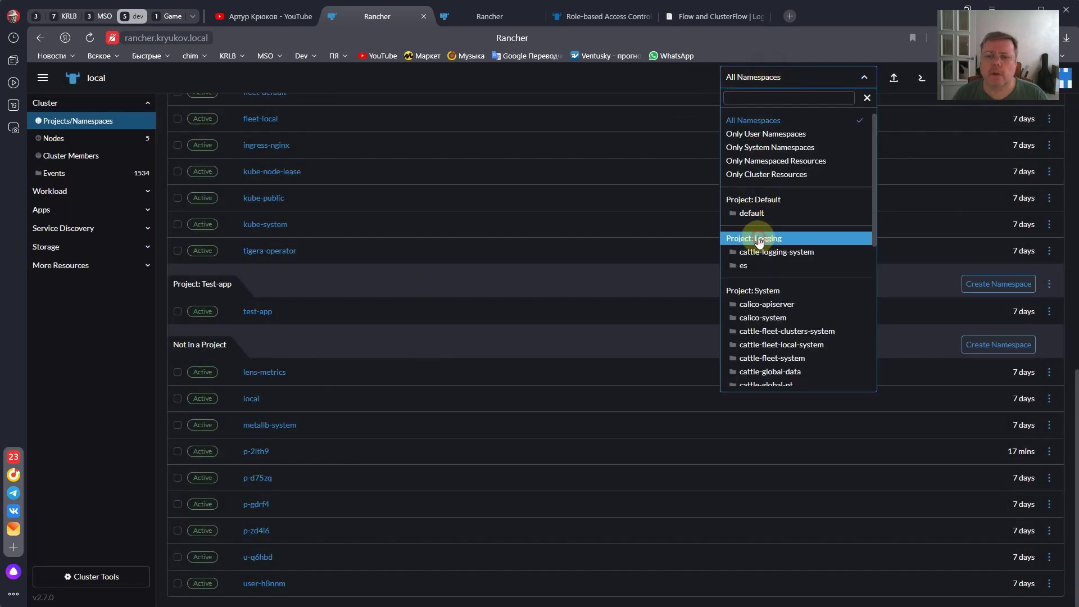
{"action": "left_click", "coordinate": [759, 239]}
{"action": "left_click", "coordinate": [349, 345]}
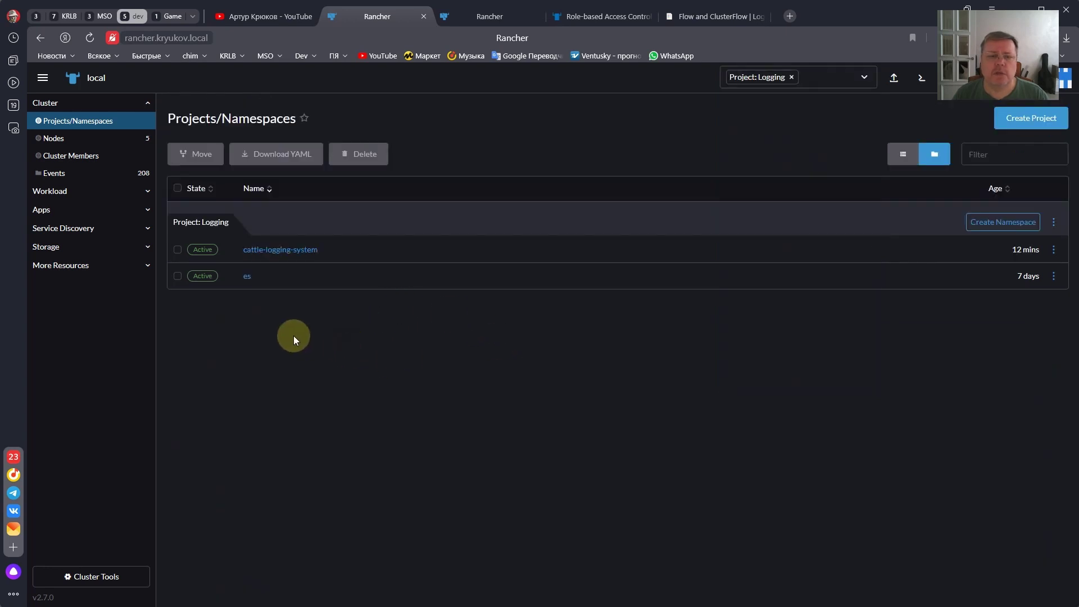
{"action": "left_click", "coordinate": [247, 278]}
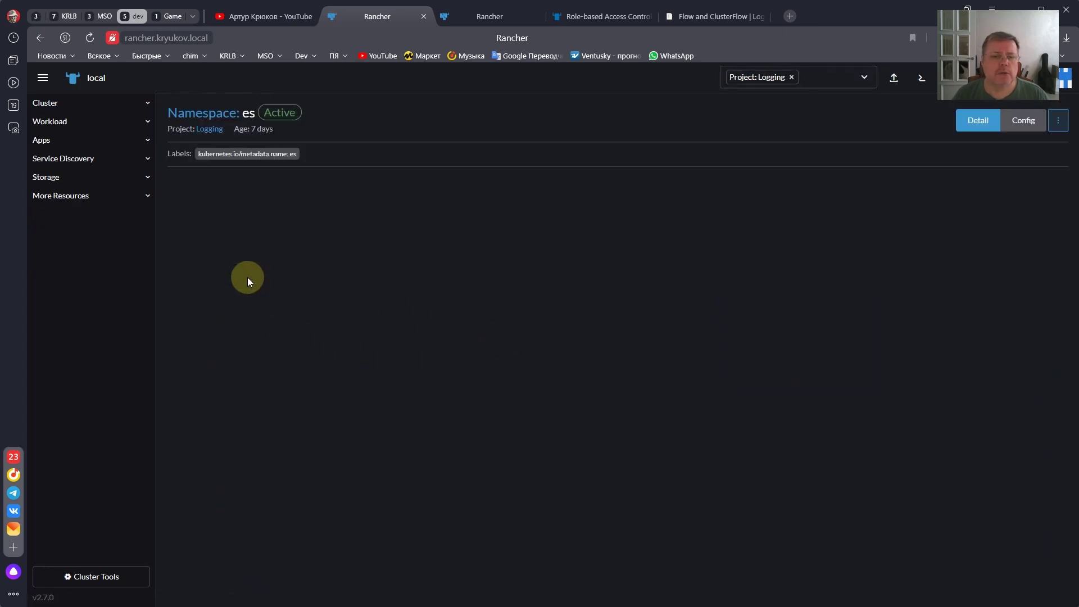
{"action": "left_click", "coordinate": [253, 251]}
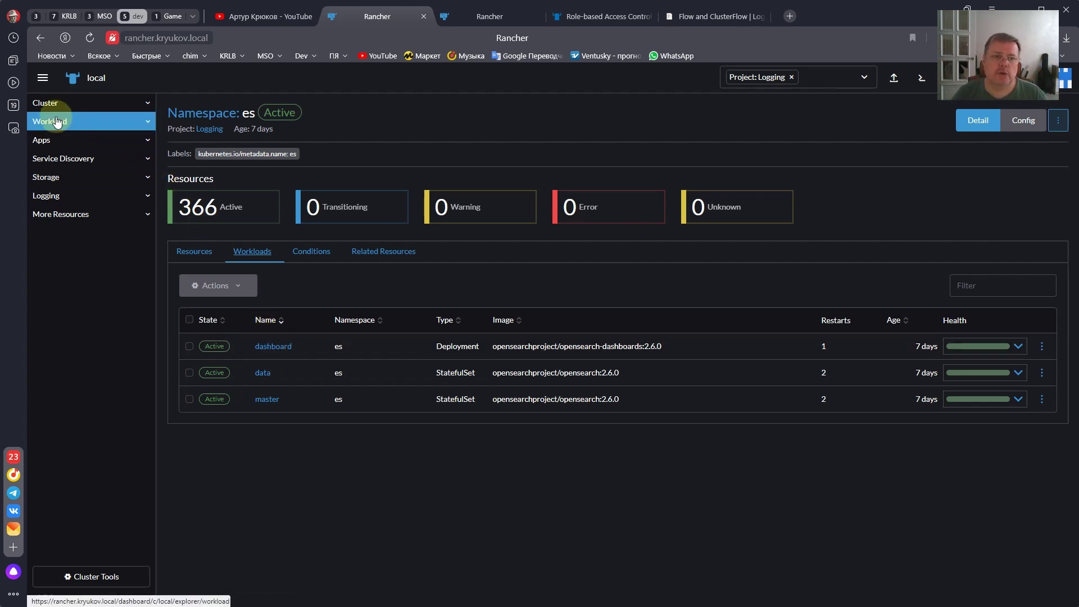
- List the cluster's ingresses under Service Discovery and open kibana.kryukov.local in a new tab
{"action": "left_click", "coordinate": [64, 158]}
{"action": "left_click", "coordinate": [68, 193]}
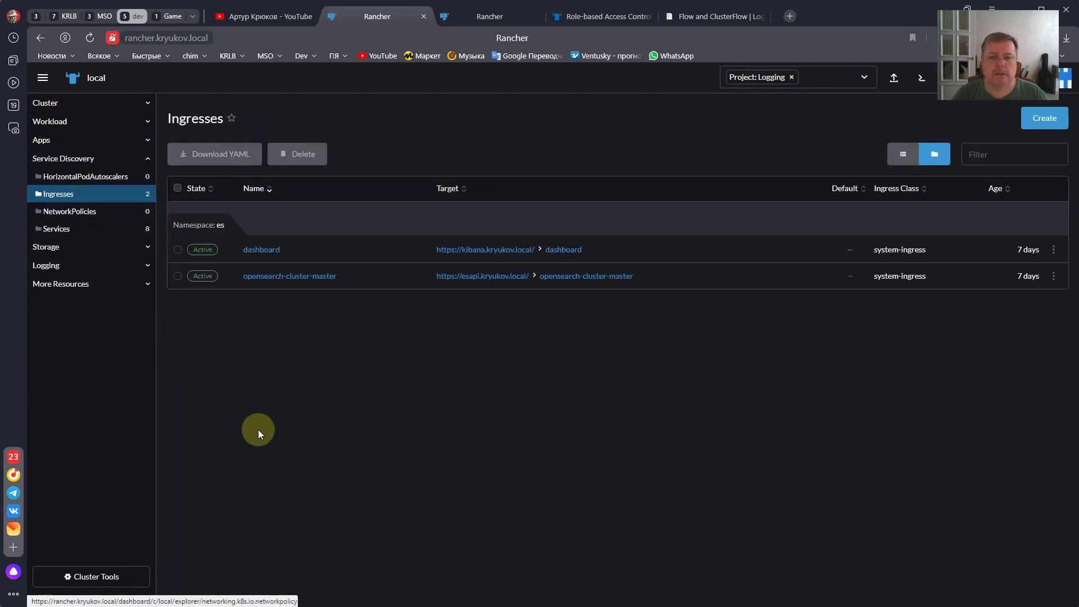
{"action": "right_click", "coordinate": [471, 249]}
{"action": "left_click", "coordinate": [491, 256]}
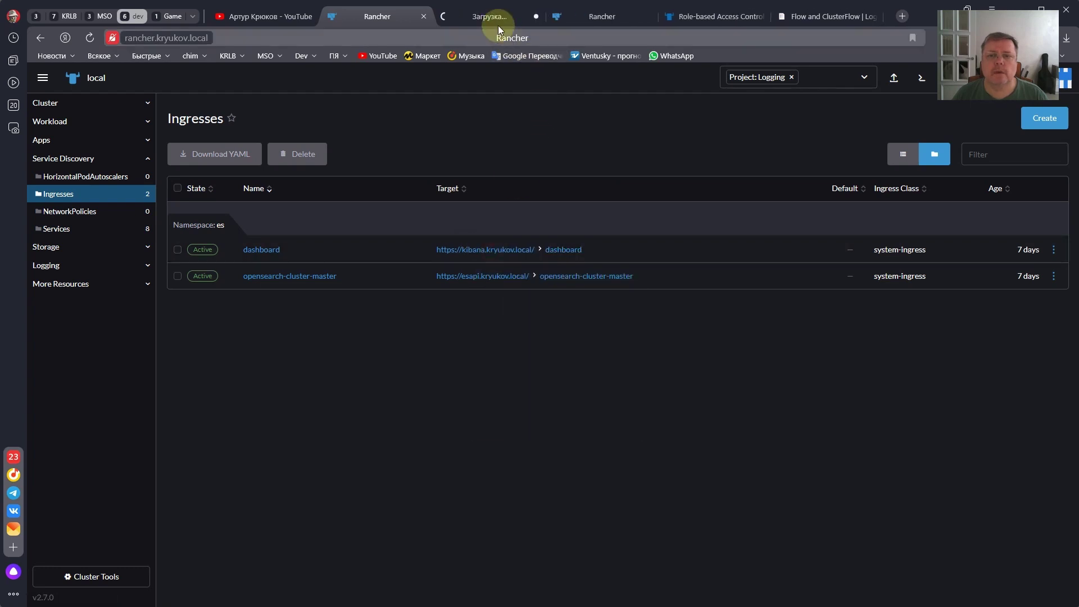
- Log in to OpenSearch Dashboards with the admin username and password
{"action": "left_click", "coordinate": [495, 18]}
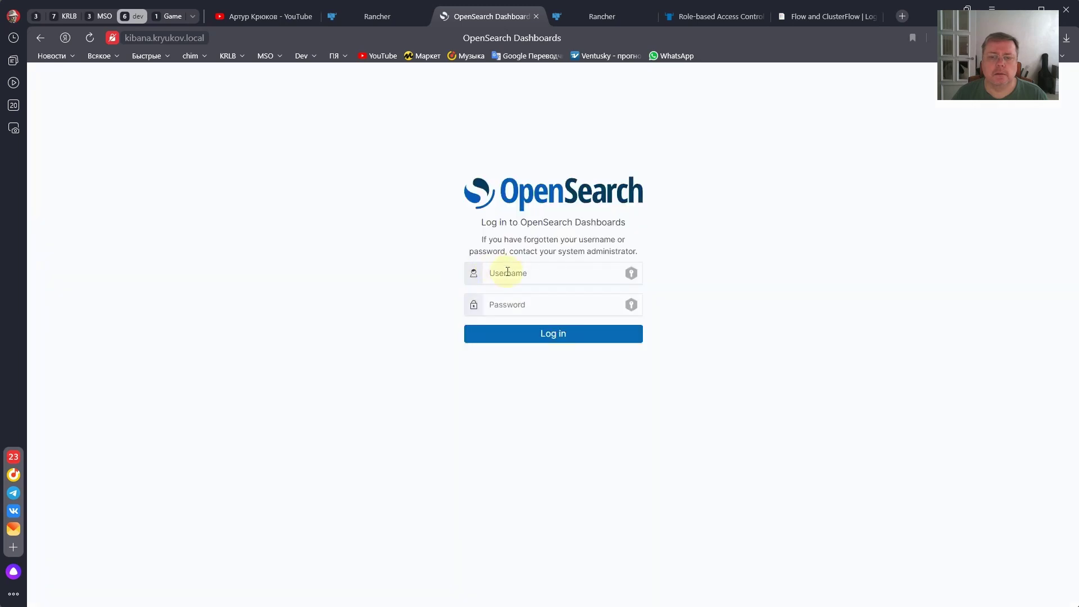
{"action": "left_click", "coordinate": [507, 272]}
{"action": "type", "text": "admi"}
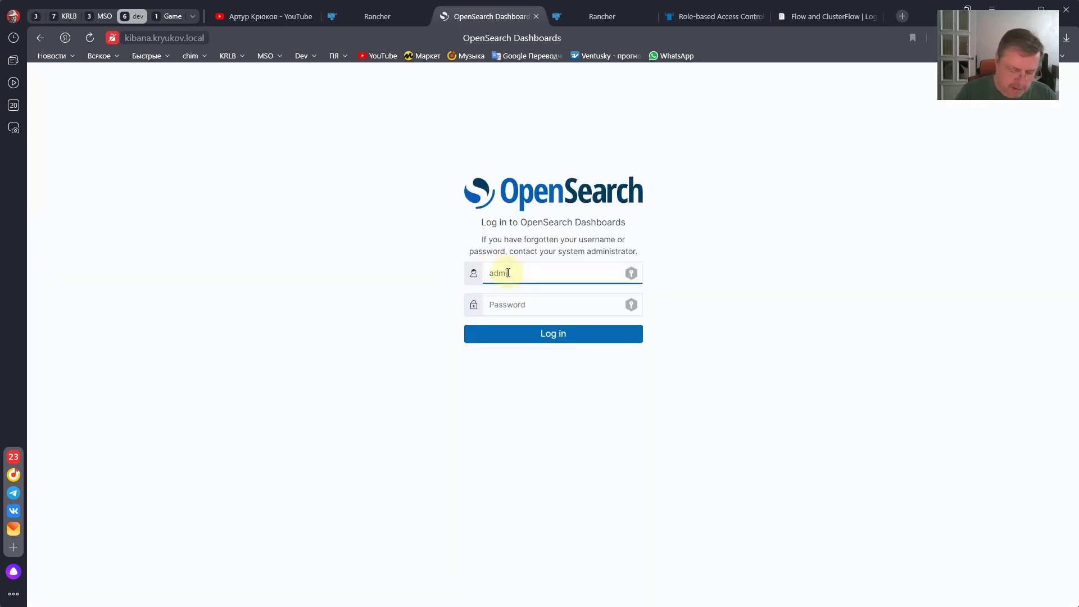
{"action": "type", "text": "n"}
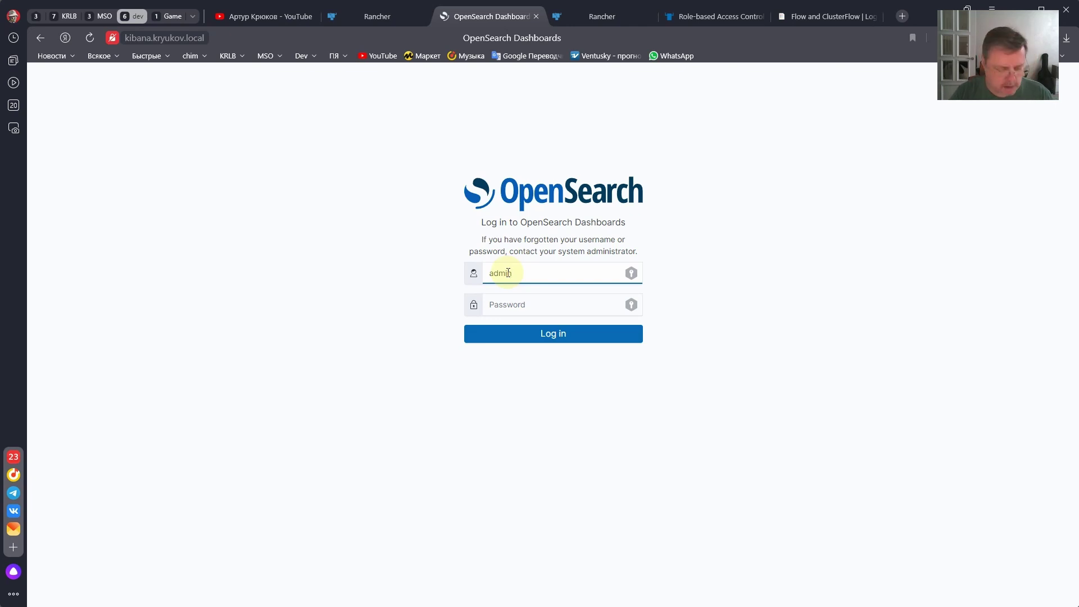
{"action": "key", "text": "Tab"}
{"action": "type", "text": "ad"}
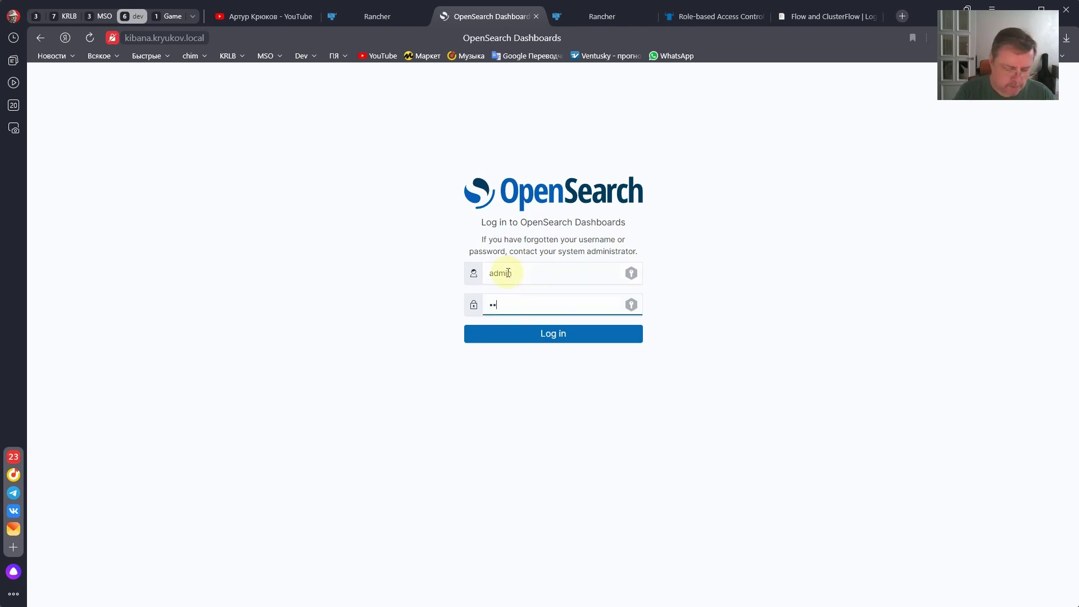
{"action": "type", "text": "min123"}
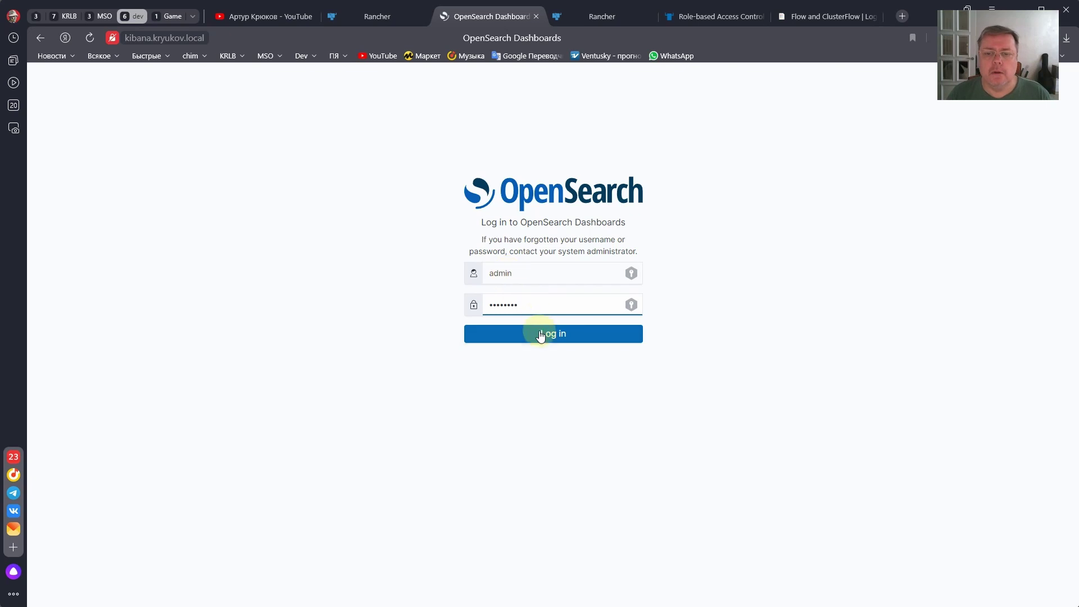
{"action": "left_click", "coordinate": [540, 335]}
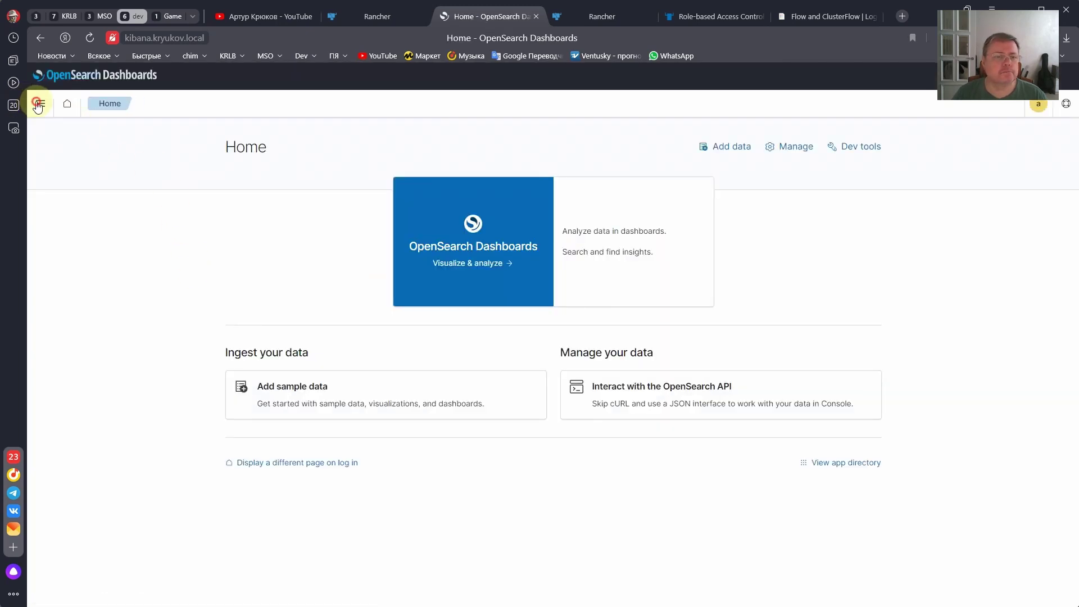
- Go to Index Management > Indices to see the four existing indices
{"action": "left_click", "coordinate": [40, 103]}
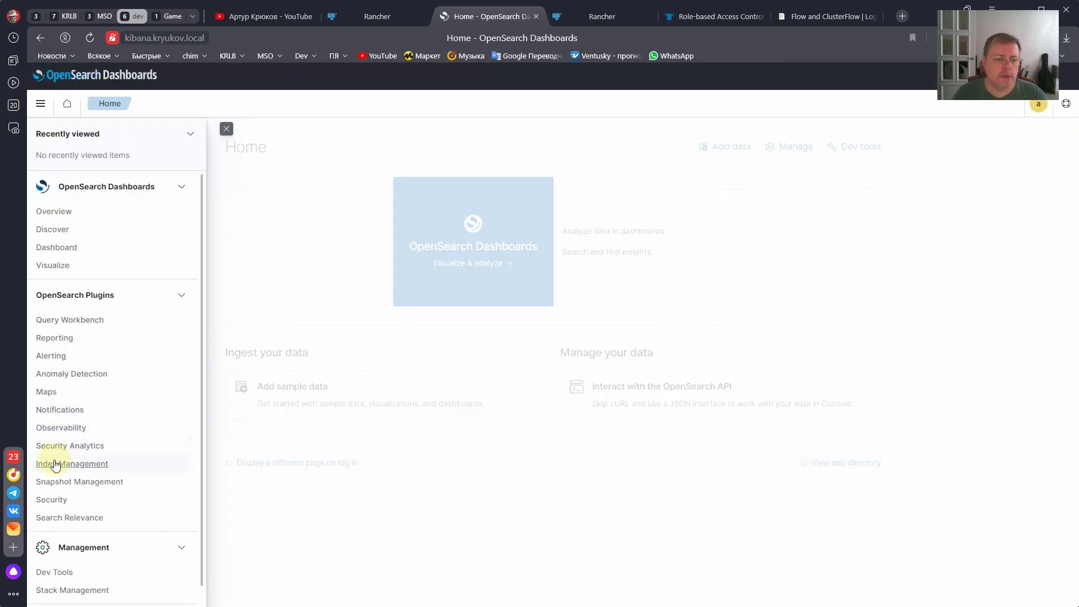
{"action": "left_click", "coordinate": [56, 463]}
{"action": "left_click", "coordinate": [56, 179]}
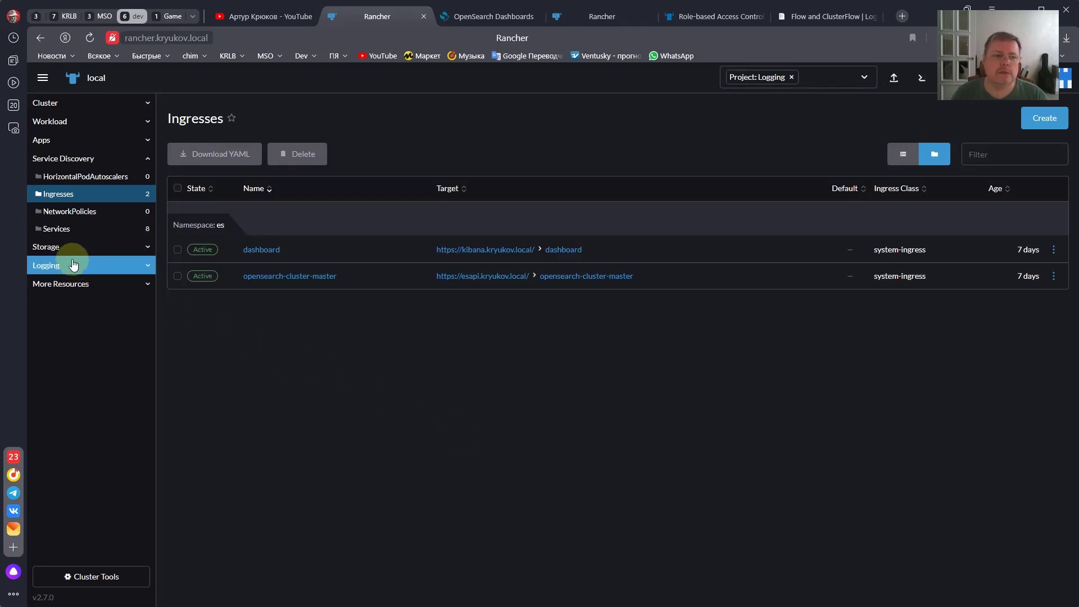
- Open Logging outputs, switch the namespace filter to All Namespaces, and reload the page
{"action": "left_click", "coordinate": [53, 270]}
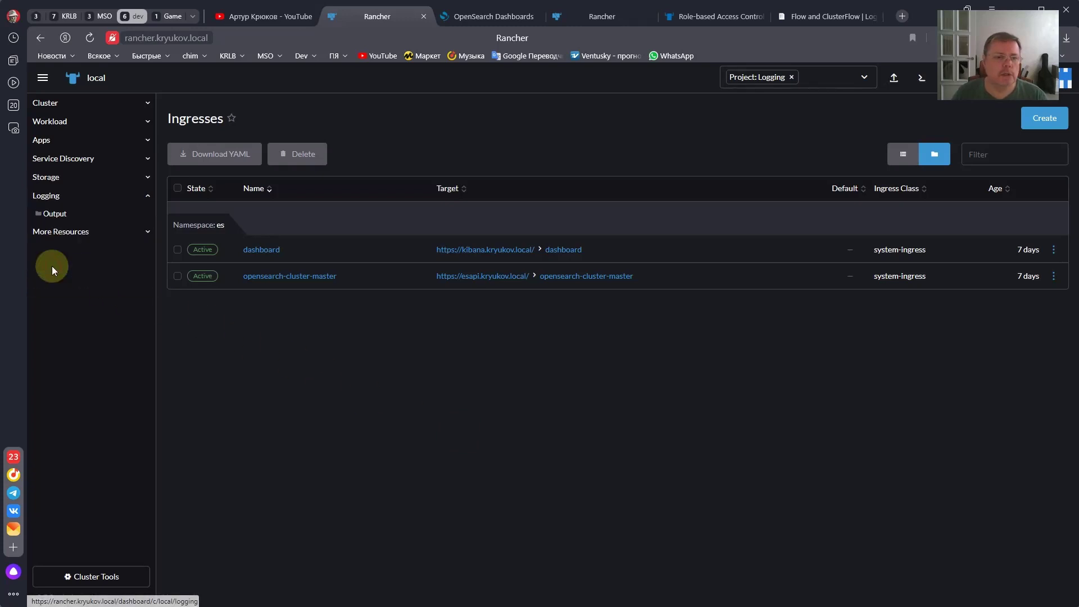
{"action": "left_click", "coordinate": [50, 219]}
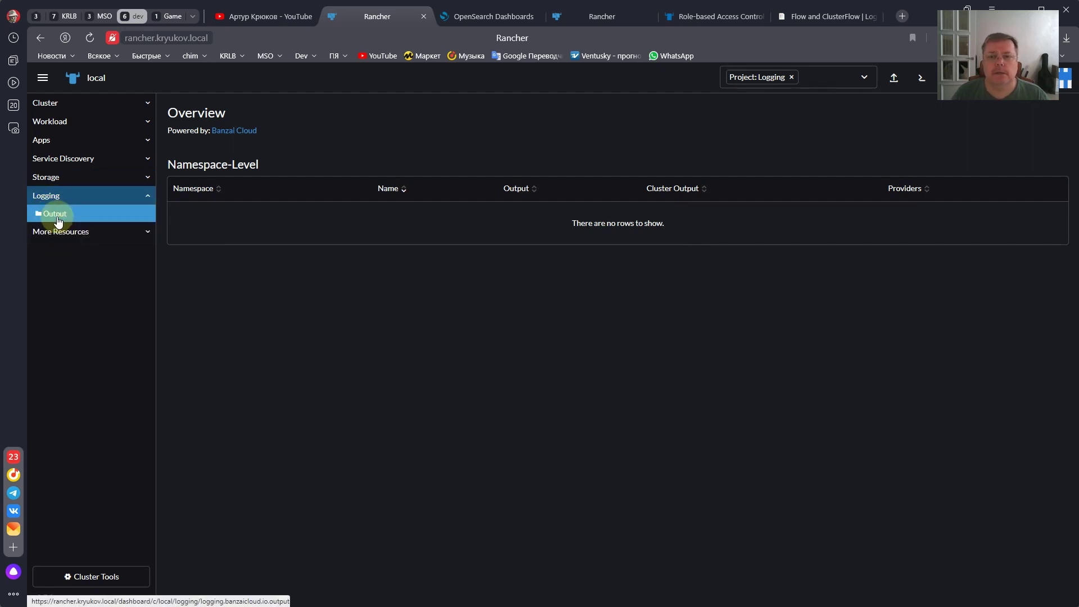
{"action": "left_click", "coordinate": [793, 78]}
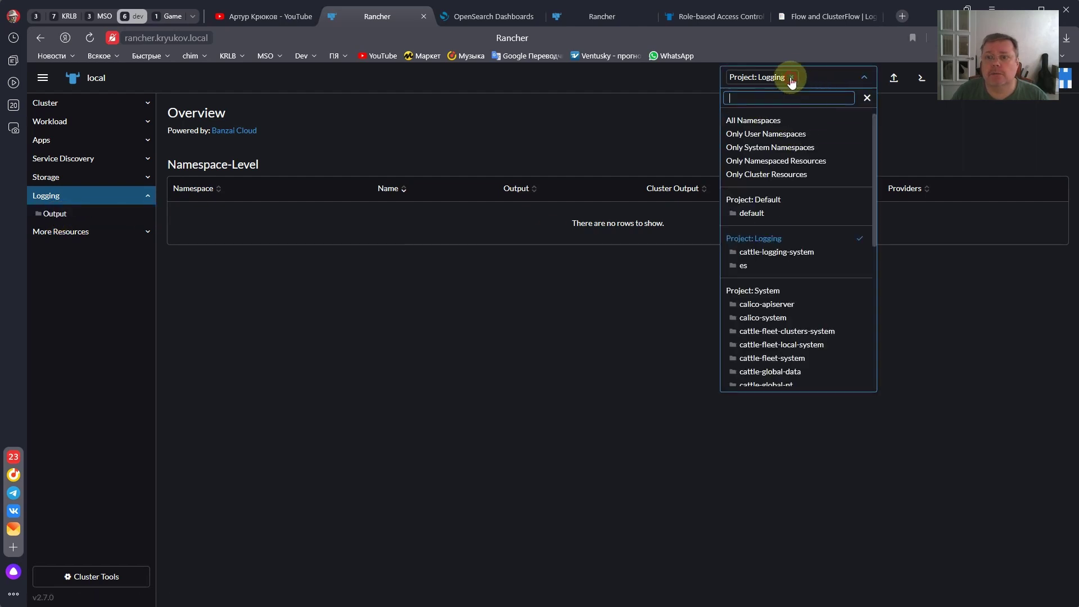
{"action": "left_click", "coordinate": [753, 120]}
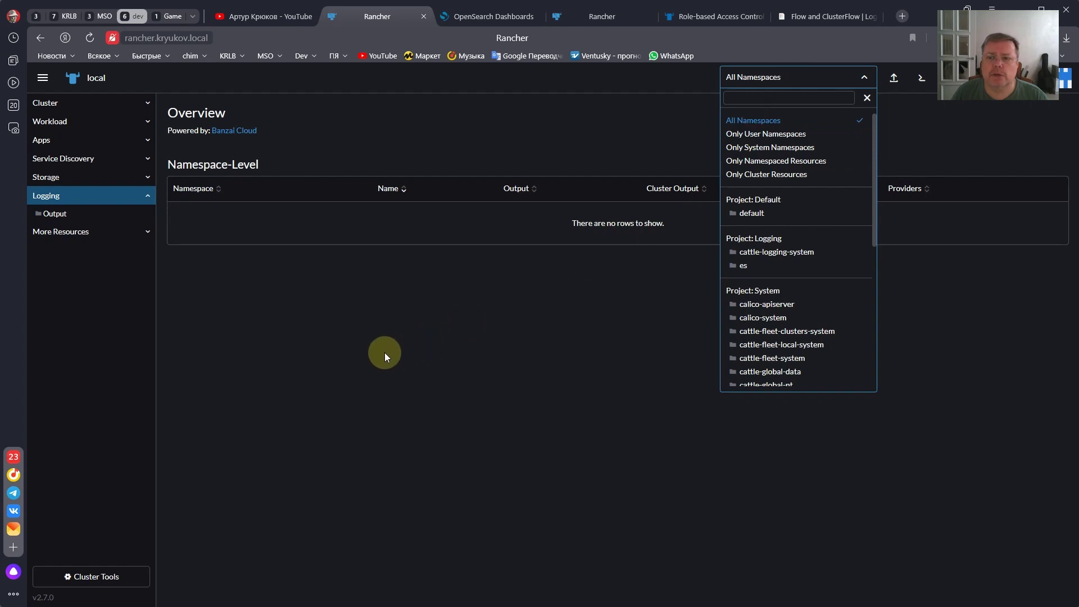
{"action": "left_click", "coordinate": [384, 353]}
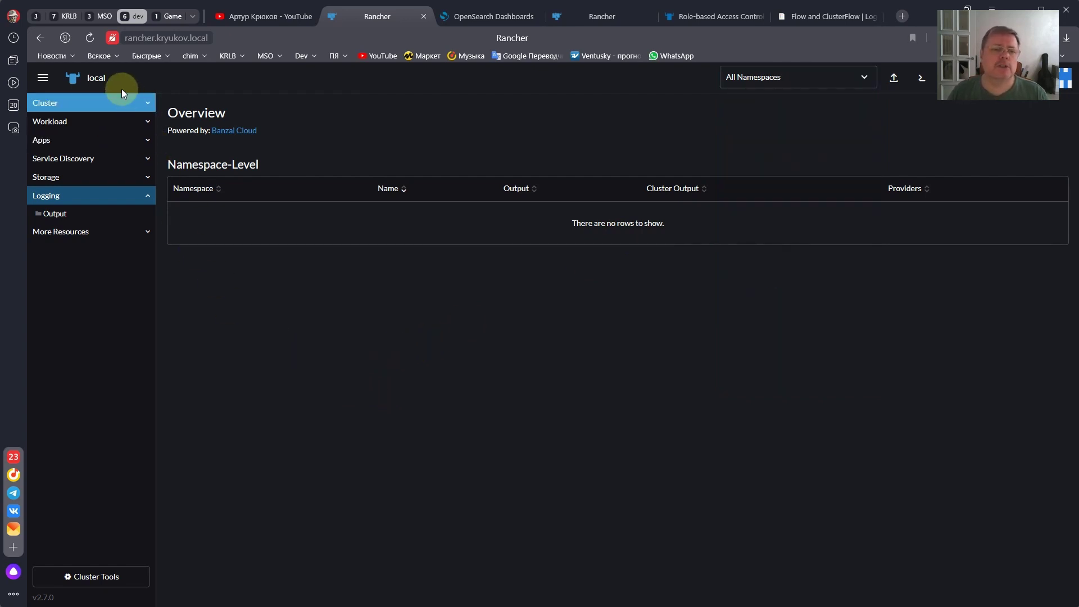
{"action": "left_click", "coordinate": [90, 41]}
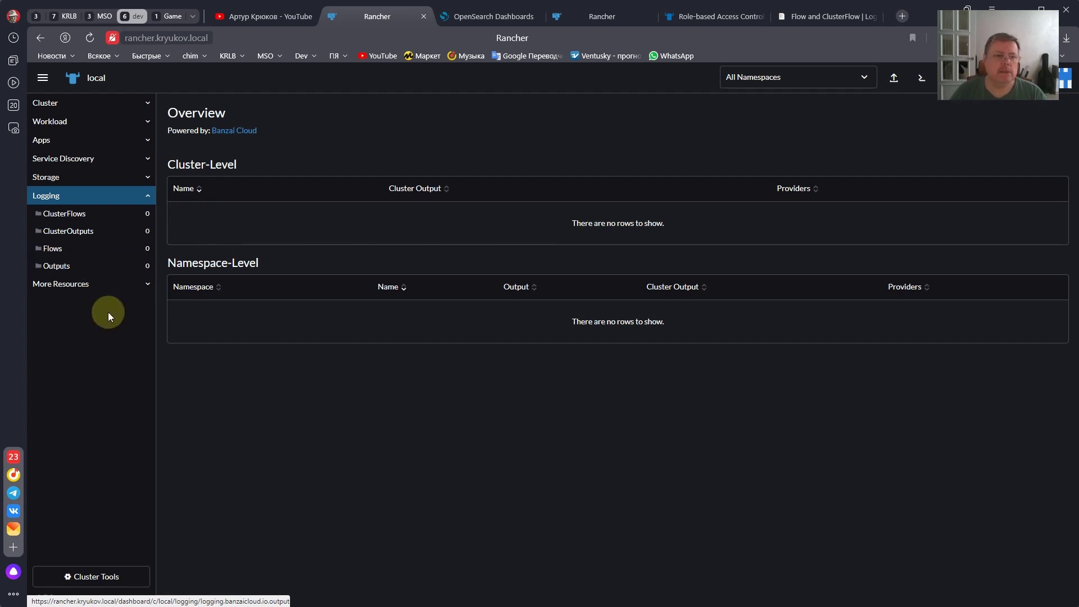
- Go to Logging > ClusterOutputs and start a new ClusterOutput with Create
{"action": "left_click", "coordinate": [61, 226]}
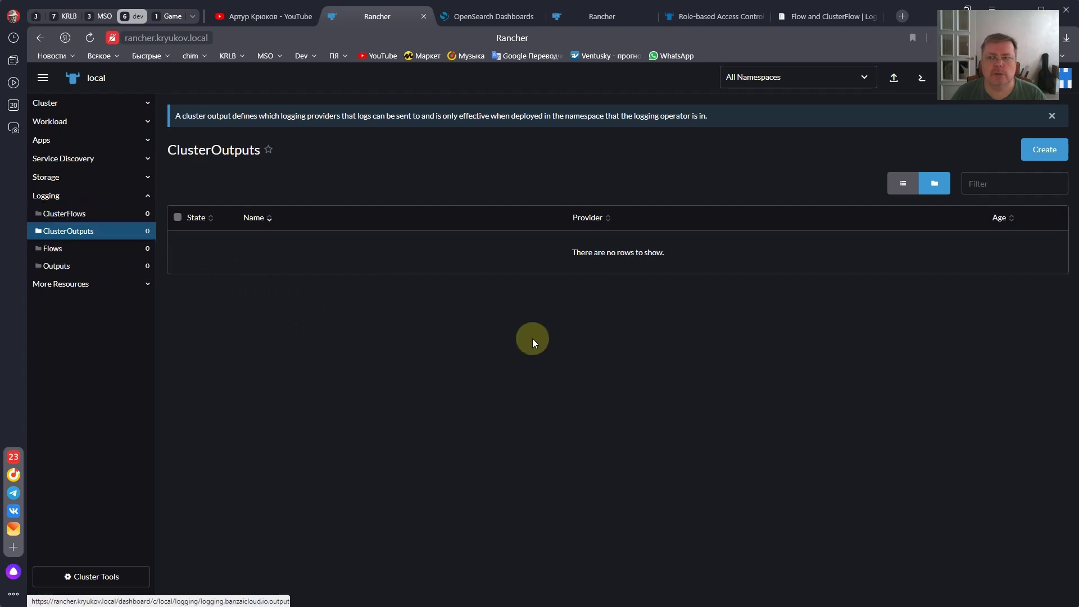
{"action": "left_click", "coordinate": [1044, 149]}
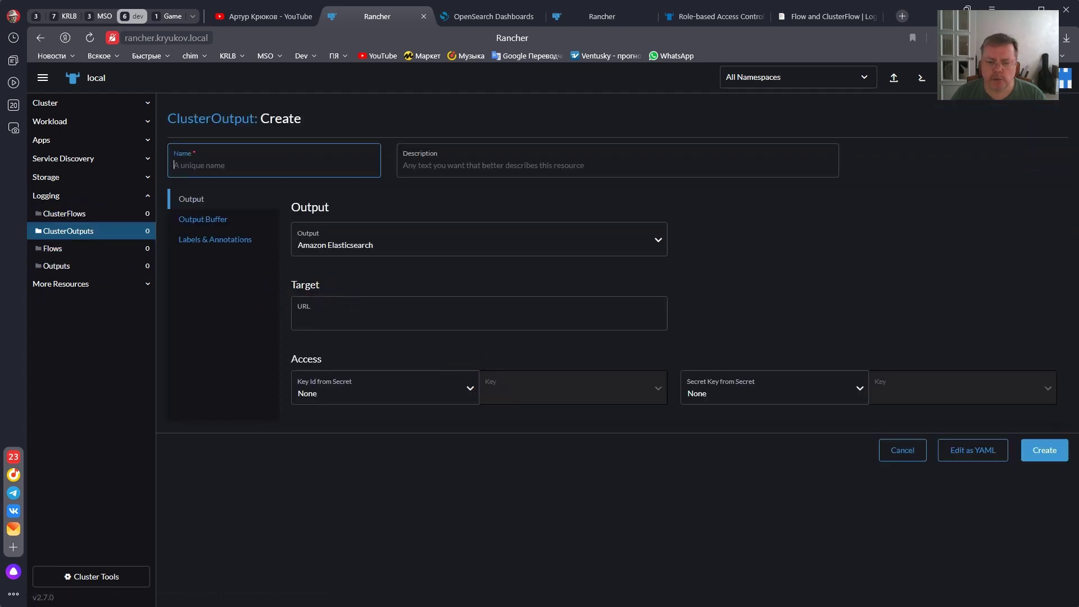
- Select the opensearch-user Secret manifest in PyCharm's README, then switch to Lens
{"action": "key", "text": "alt+Tab"}
{"action": "scroll", "coordinate": [501, 441], "scroll_direction": "down", "scroll_amount": 4}
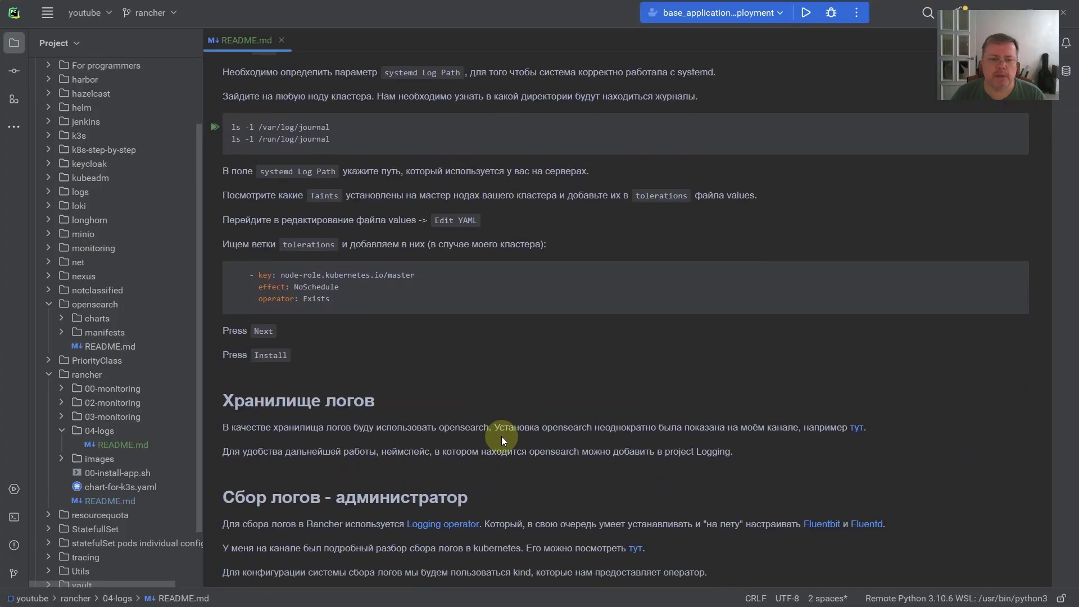
{"action": "scroll", "coordinate": [499, 431], "scroll_direction": "down", "scroll_amount": 5}
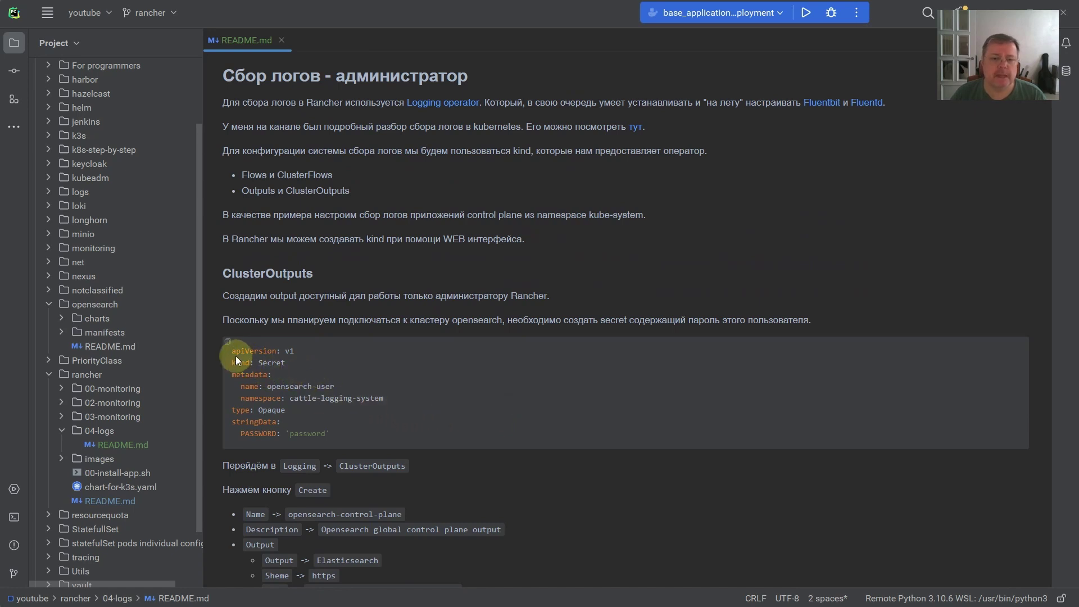
{"action": "left_click_drag", "start_coordinate": [231, 349], "coordinate": [333, 432]}
{"action": "key", "text": "ctrl+c"}
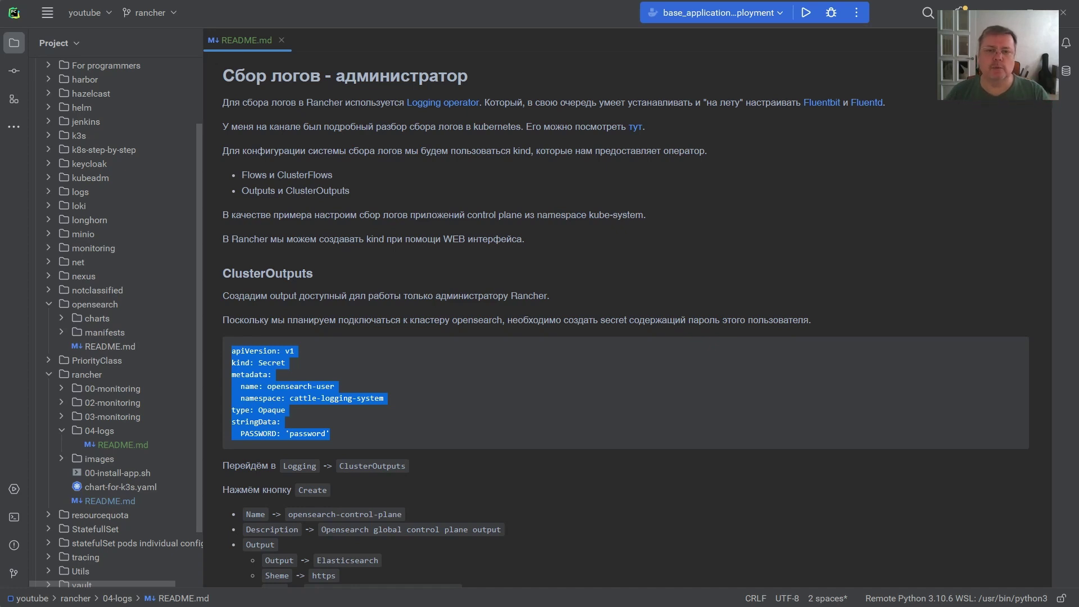
{"action": "key", "text": "alt+Tab"}
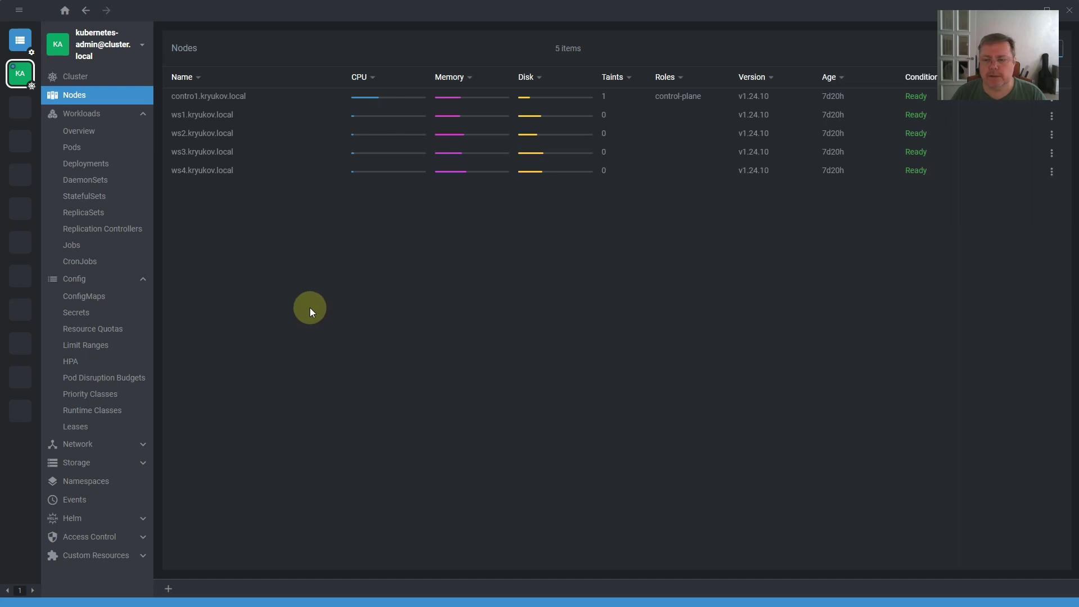
- In Lens, create the opensearch-user Secret in cattle-logging-system from the pasted YAML, then return to Rancher
{"action": "left_click", "coordinate": [170, 590]}
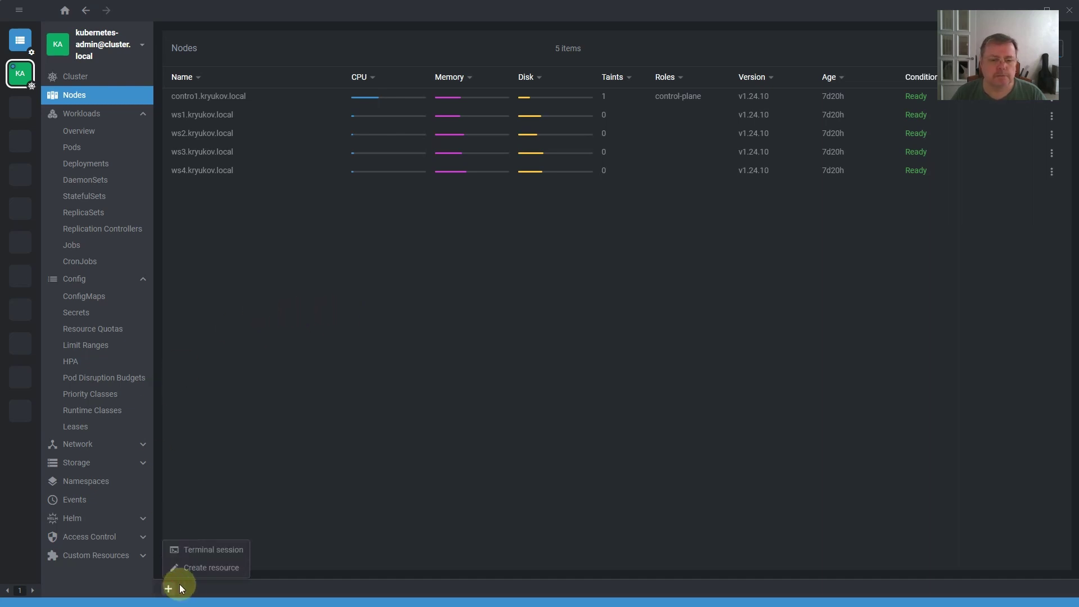
{"action": "left_click", "coordinate": [196, 571]}
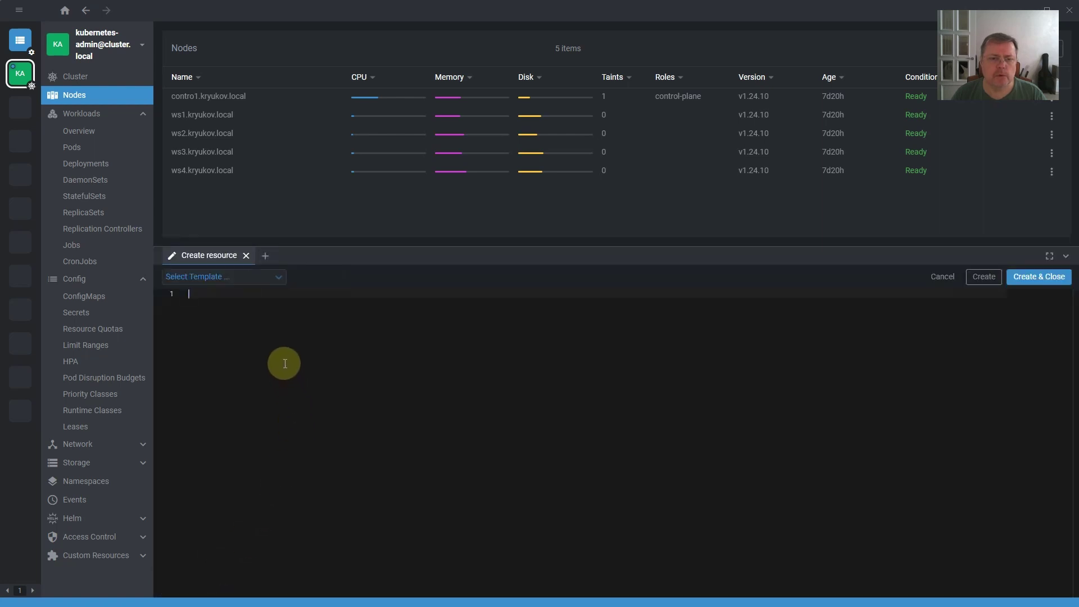
{"action": "left_click_drag", "start_coordinate": [333, 251], "coordinate": [328, 321]}
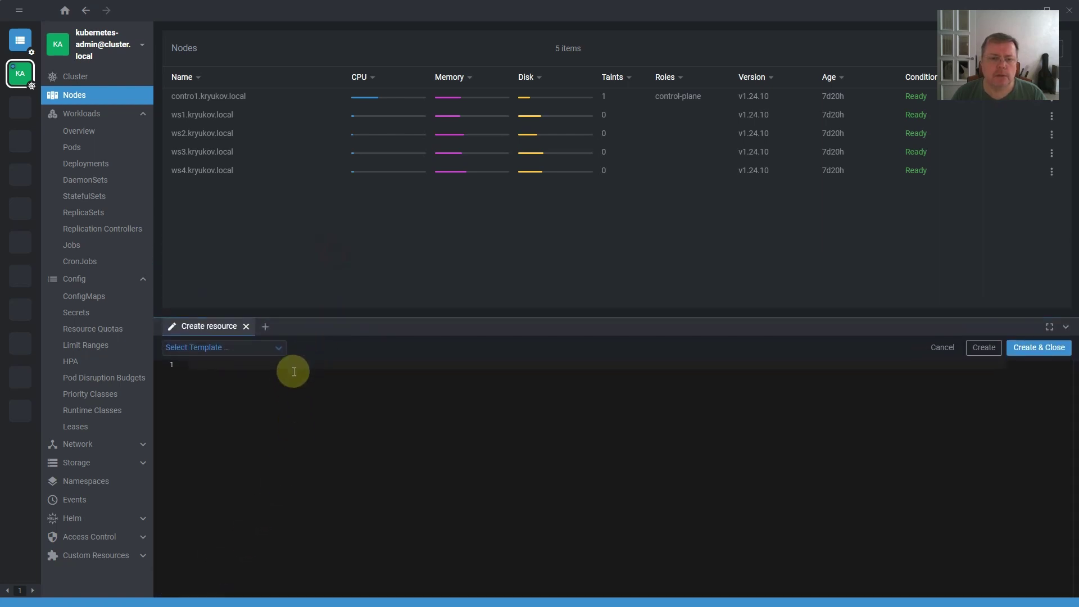
{"action": "key", "text": "ctrl+v"}
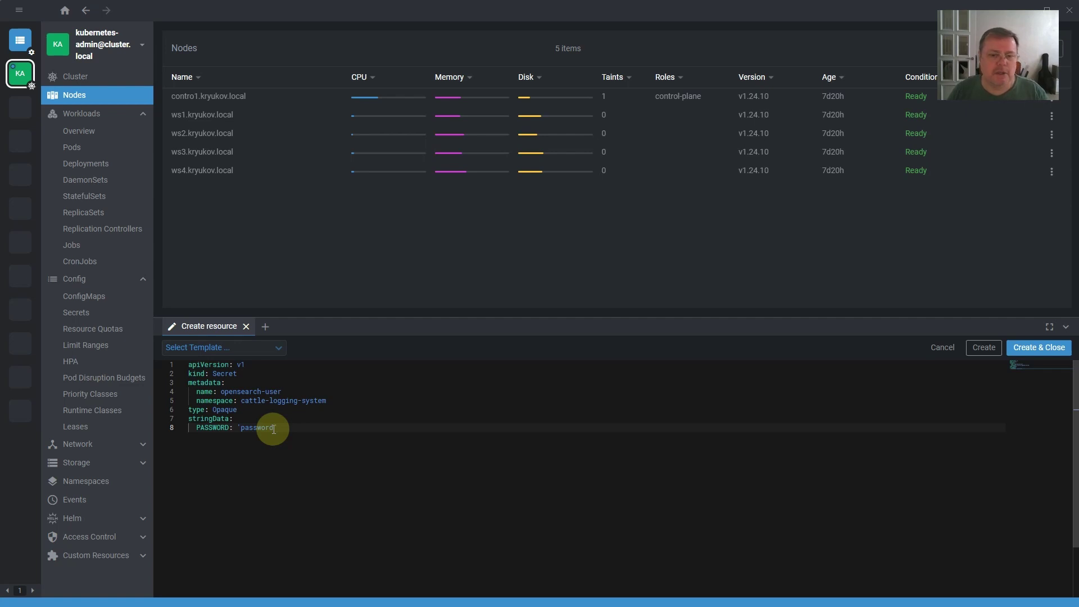
{"action": "left_click", "coordinate": [1019, 347]}
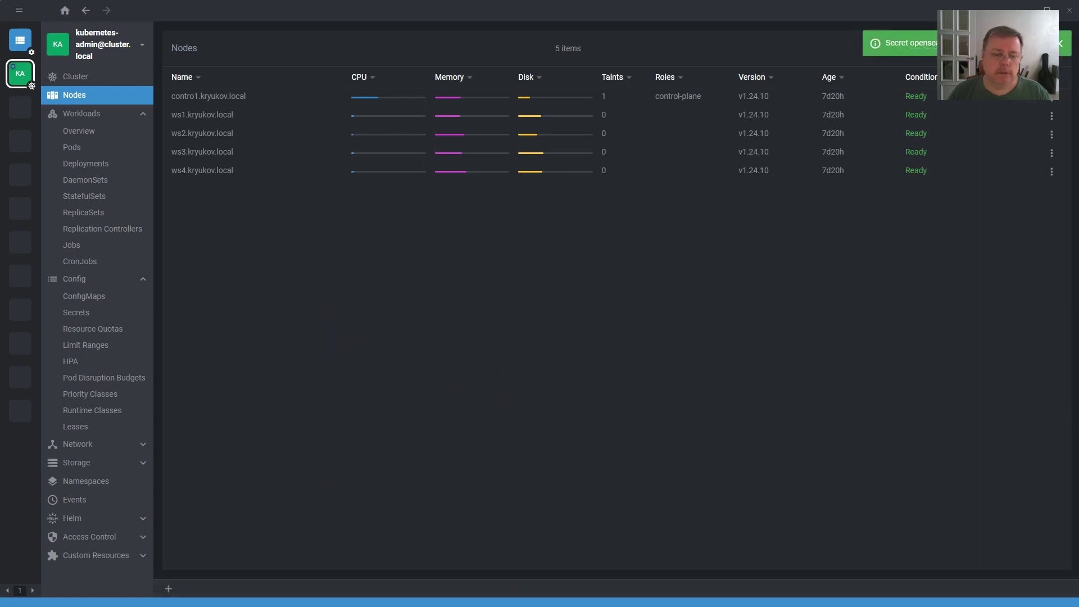
{"action": "key", "text": "alt+Tab"}
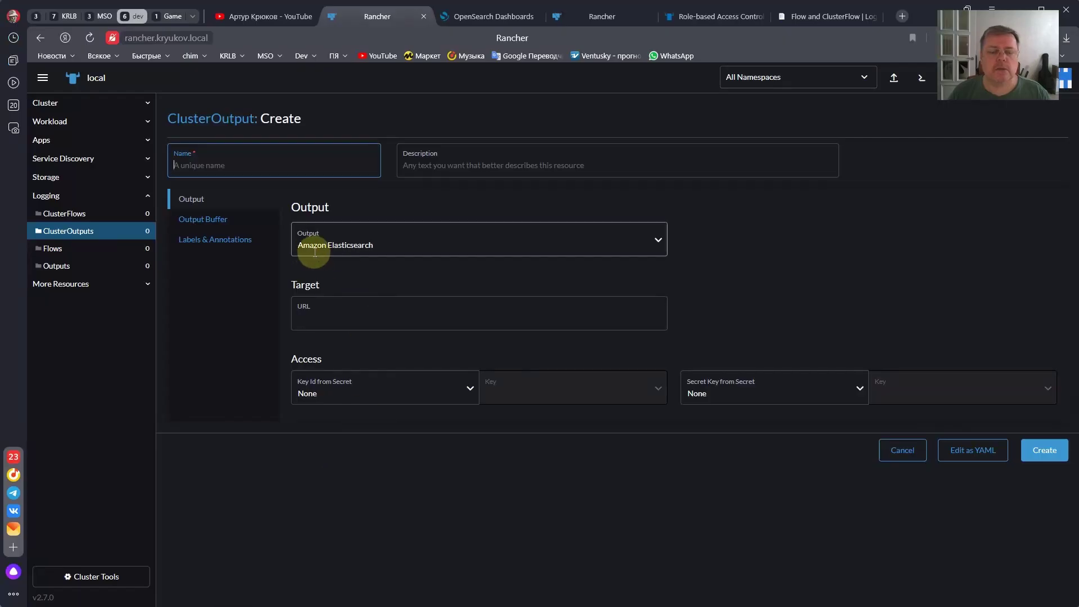
- Copy opensearch-control-plane from the README and paste it as the ClusterOutput name
{"action": "key", "text": "alt+Tab"}
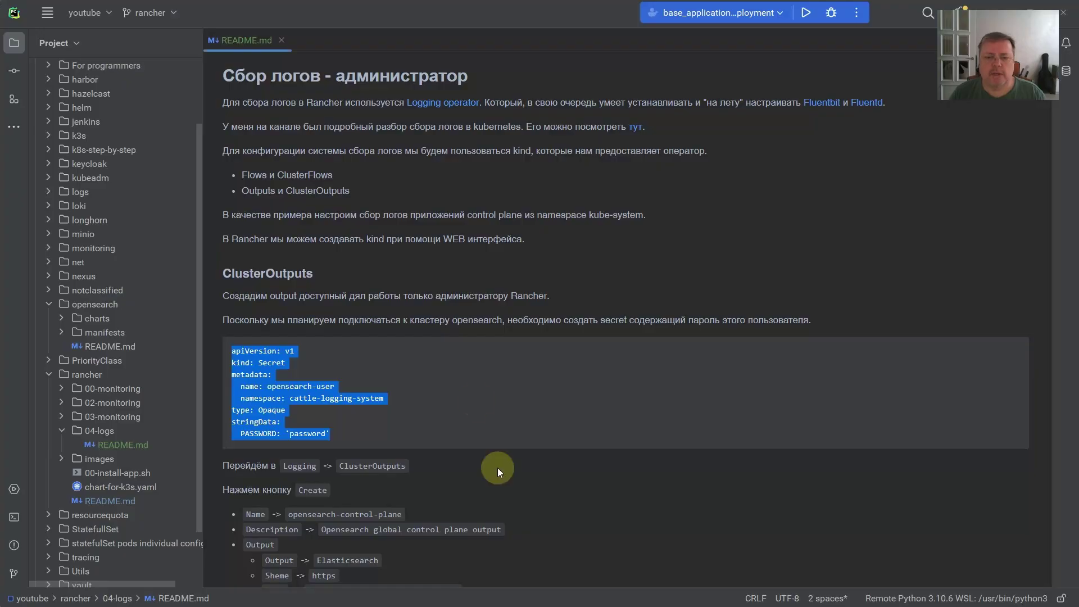
{"action": "left_click", "coordinate": [451, 424]}
{"action": "scroll", "coordinate": [451, 428], "scroll_direction": "down", "scroll_amount": 2}
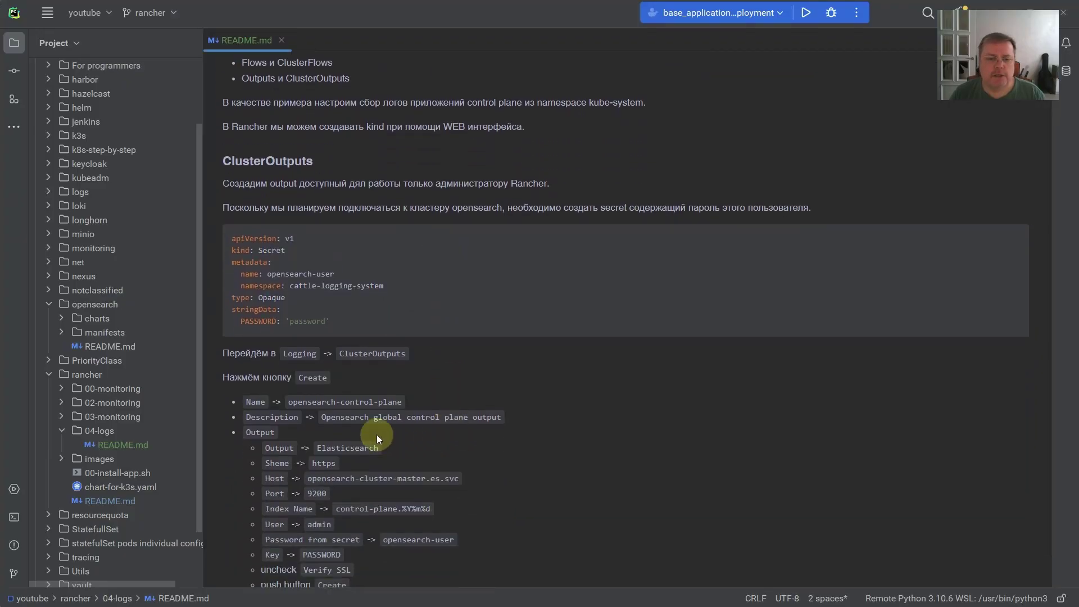
{"action": "left_click_drag", "start_coordinate": [288, 402], "coordinate": [402, 403]}
{"action": "key", "text": "ctrl+c"}
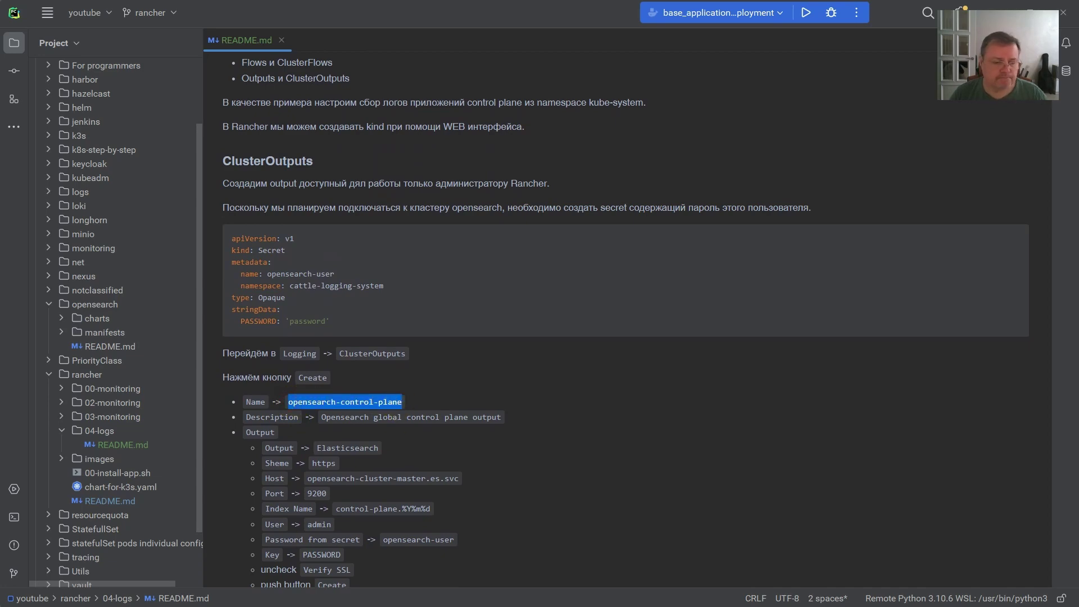
{"action": "key", "text": "alt+Tab"}
{"action": "left_click", "coordinate": [339, 165]}
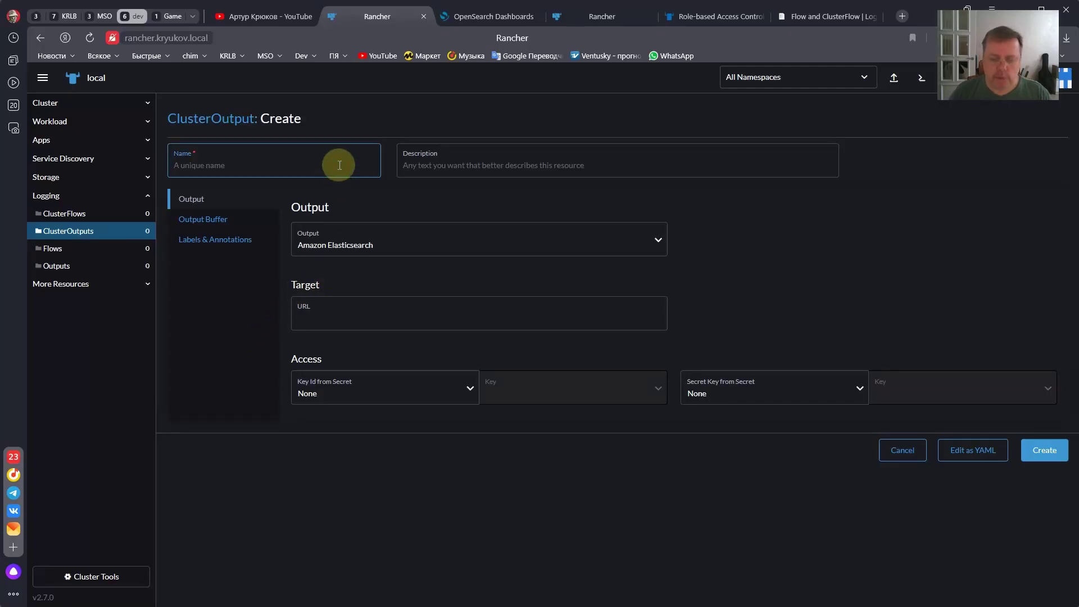
{"action": "key", "text": "ctrl+v"}
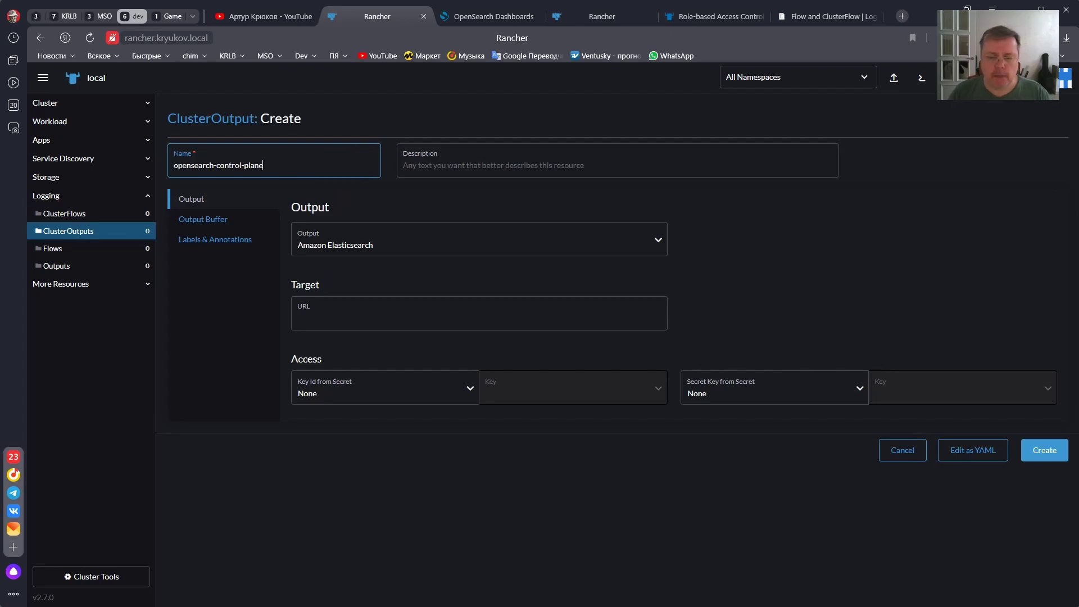
- Copy 'Opensearch global control plane output' from the README into the Description field
{"action": "key", "text": "alt+Tab"}
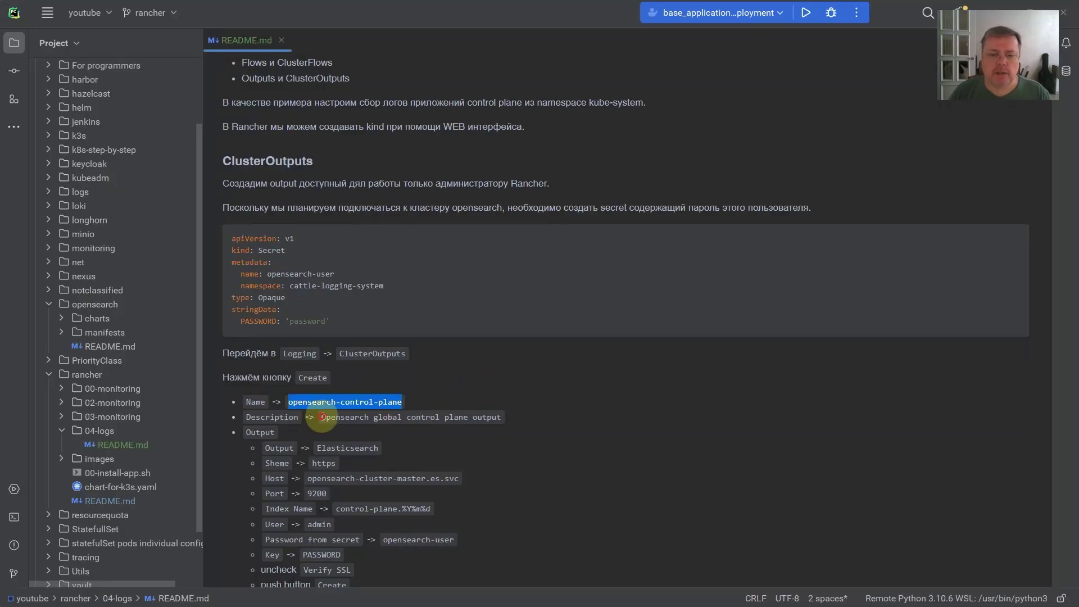
{"action": "left_click_drag", "start_coordinate": [322, 417], "coordinate": [502, 423]}
{"action": "key", "text": "ctrl+c"}
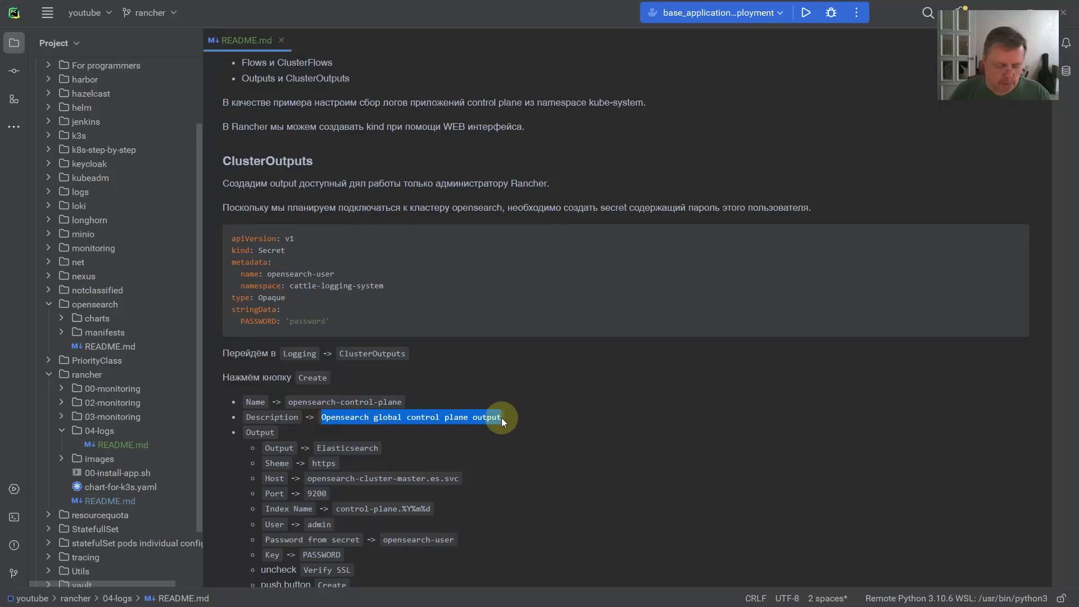
{"action": "key", "text": "alt+Tab"}
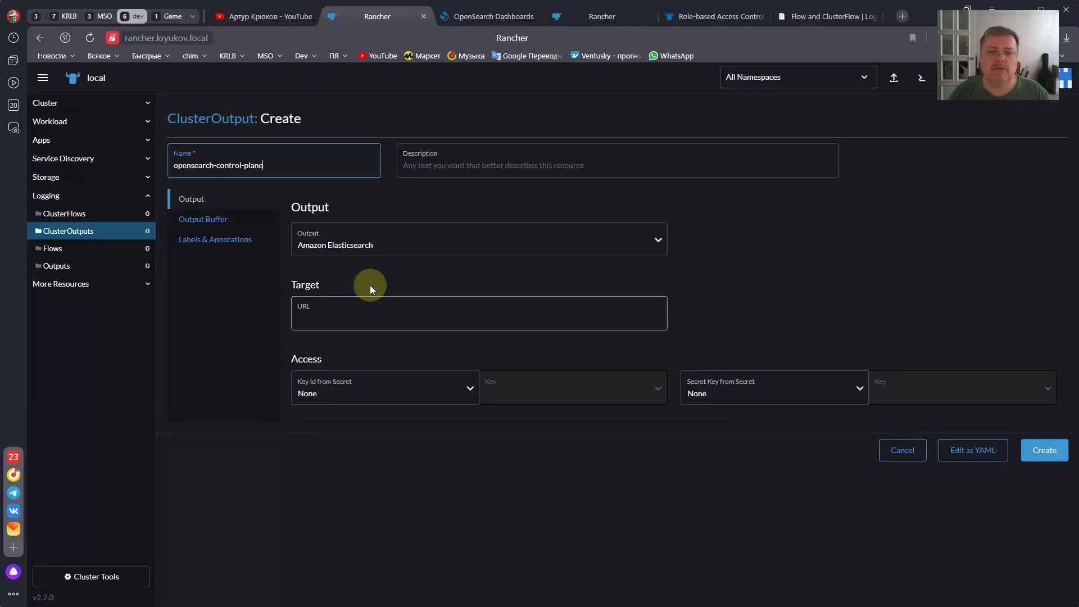
{"action": "left_click", "coordinate": [412, 167]}
{"action": "key", "text": "ctrl+v"}
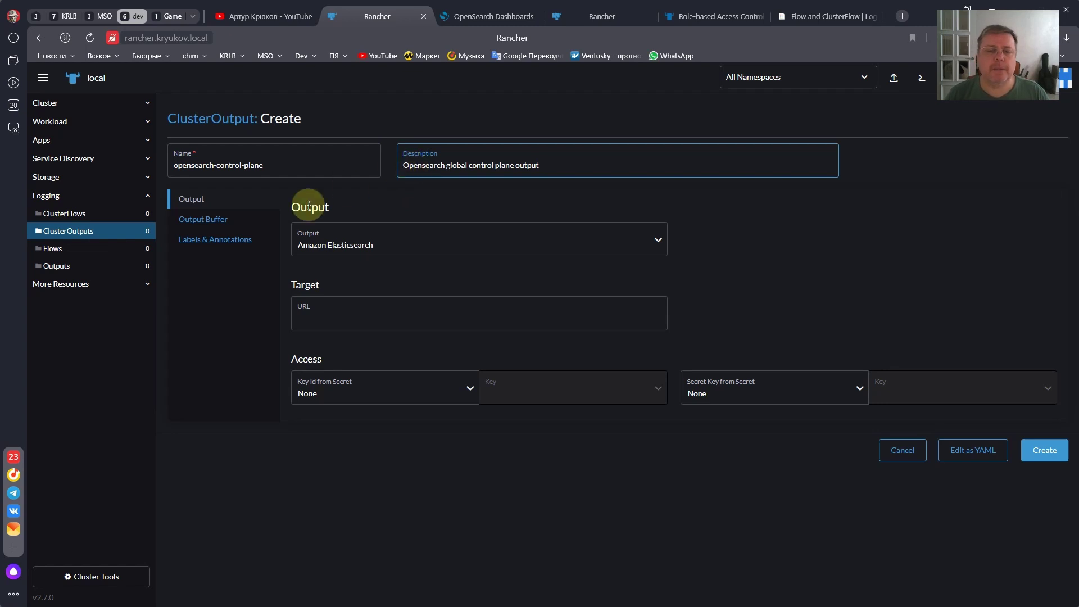
- Browse the Output type list and select Elasticsearch
{"action": "left_click", "coordinate": [313, 243]}
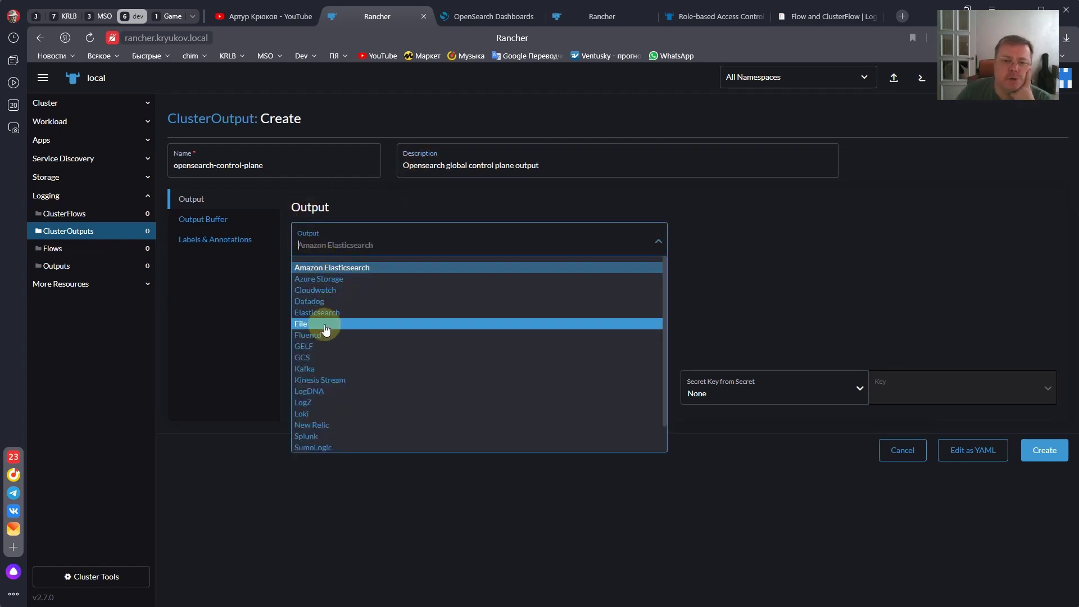
{"action": "scroll", "coordinate": [322, 326], "scroll_direction": "down", "scroll_amount": 1}
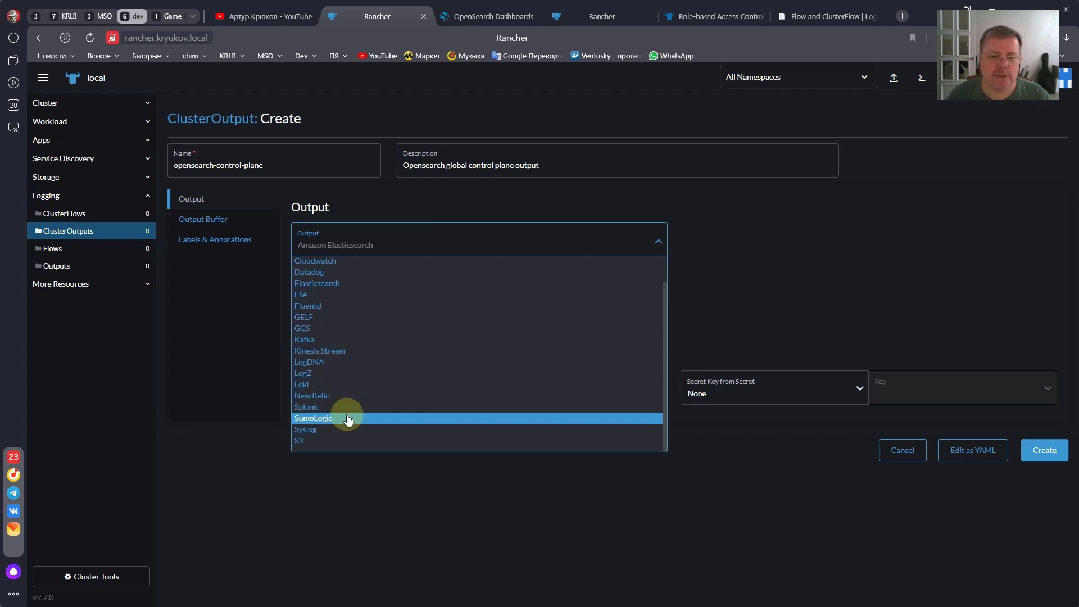
{"action": "scroll", "coordinate": [345, 409], "scroll_direction": "up", "scroll_amount": 1}
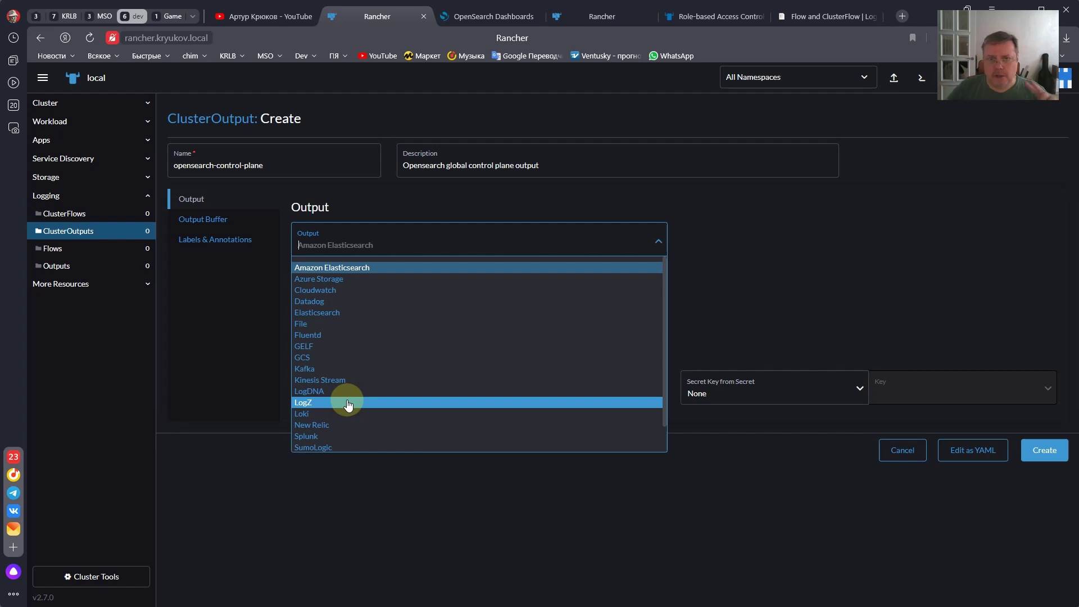
{"action": "left_click", "coordinate": [350, 315]}
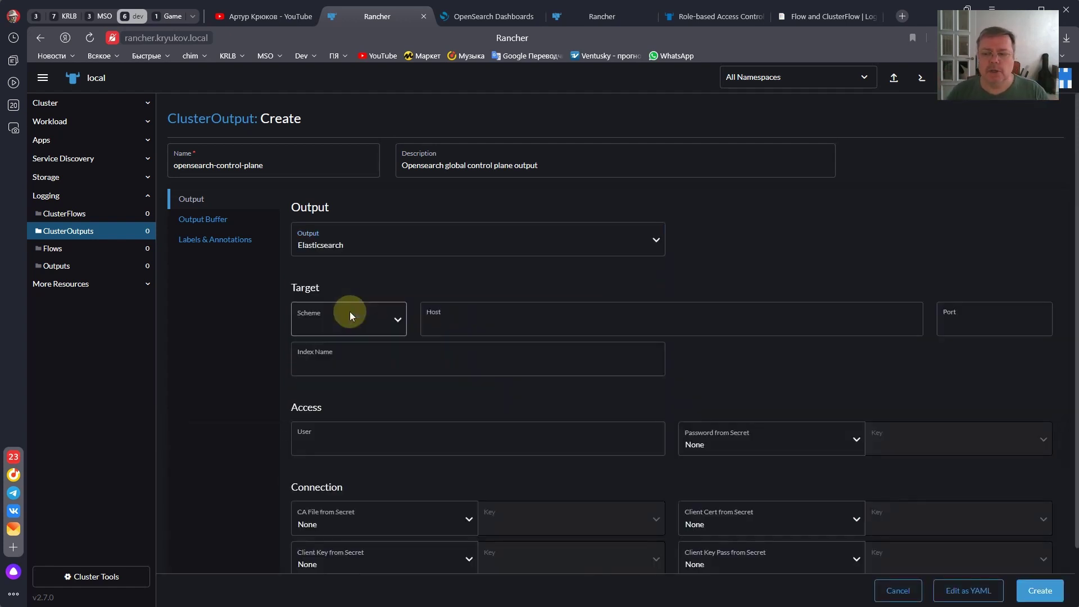
- Set the scheme to https and the host to opensearch-cluster-master.es.svc, copied from the README
{"action": "scroll", "coordinate": [248, 356], "scroll_direction": "down", "scroll_amount": 1}
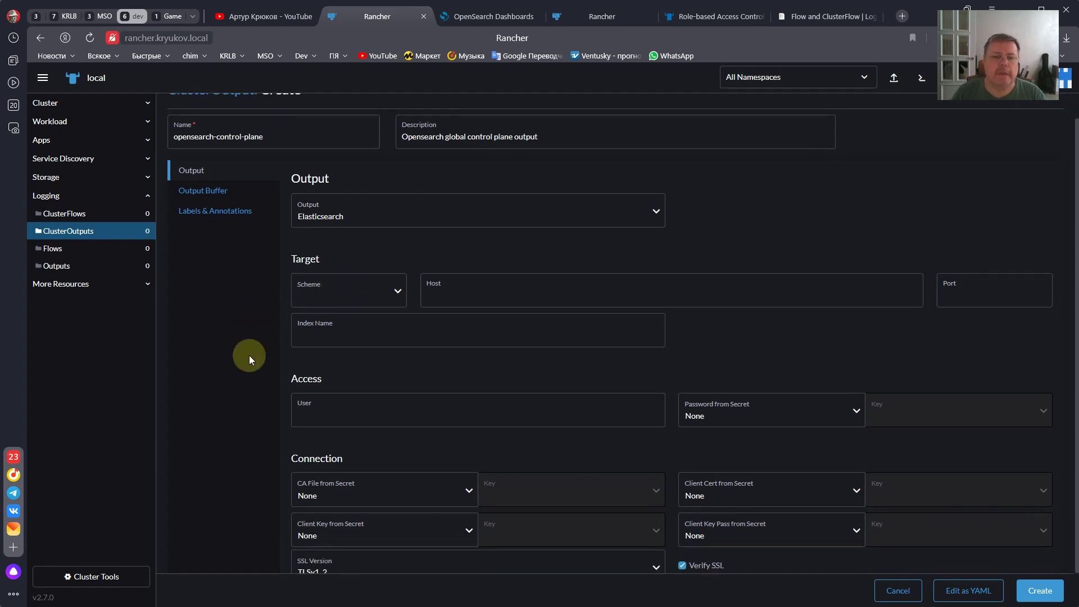
{"action": "left_click", "coordinate": [328, 271]}
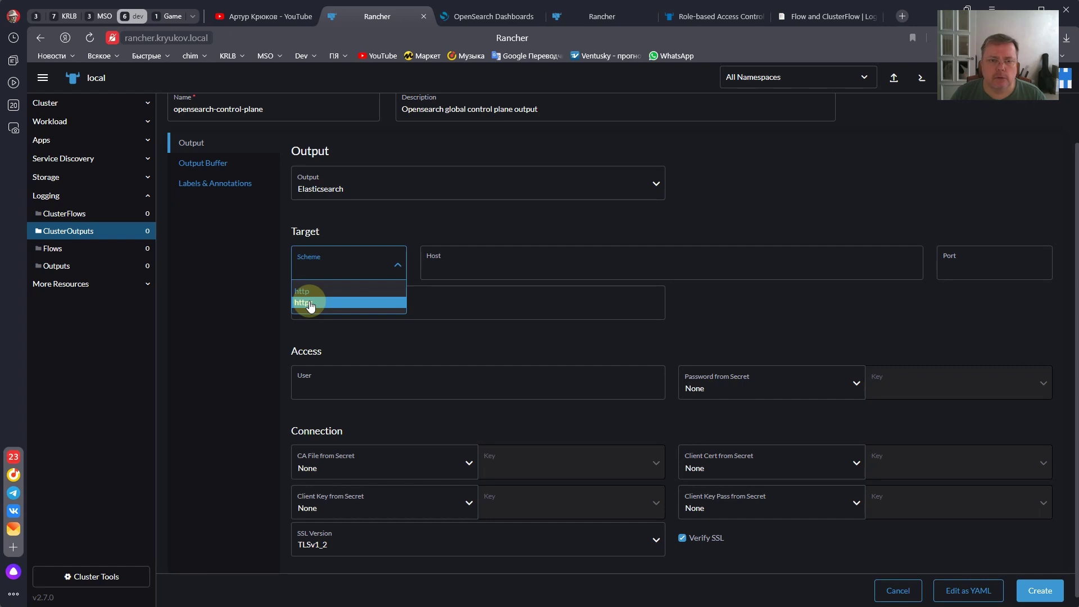
{"action": "left_click", "coordinate": [310, 304]}
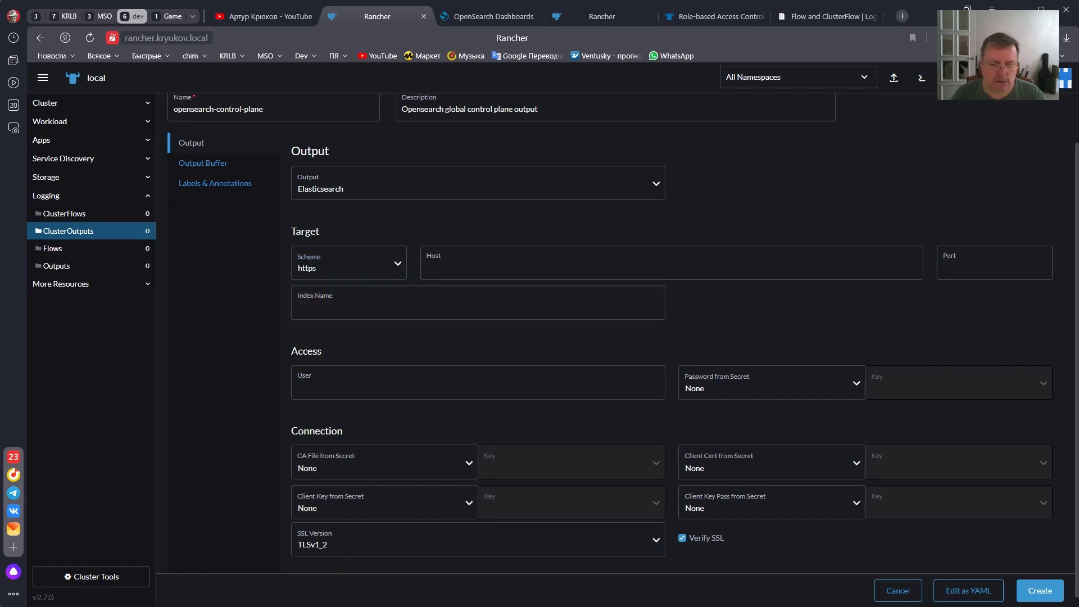
{"action": "key", "text": "alt+Tab"}
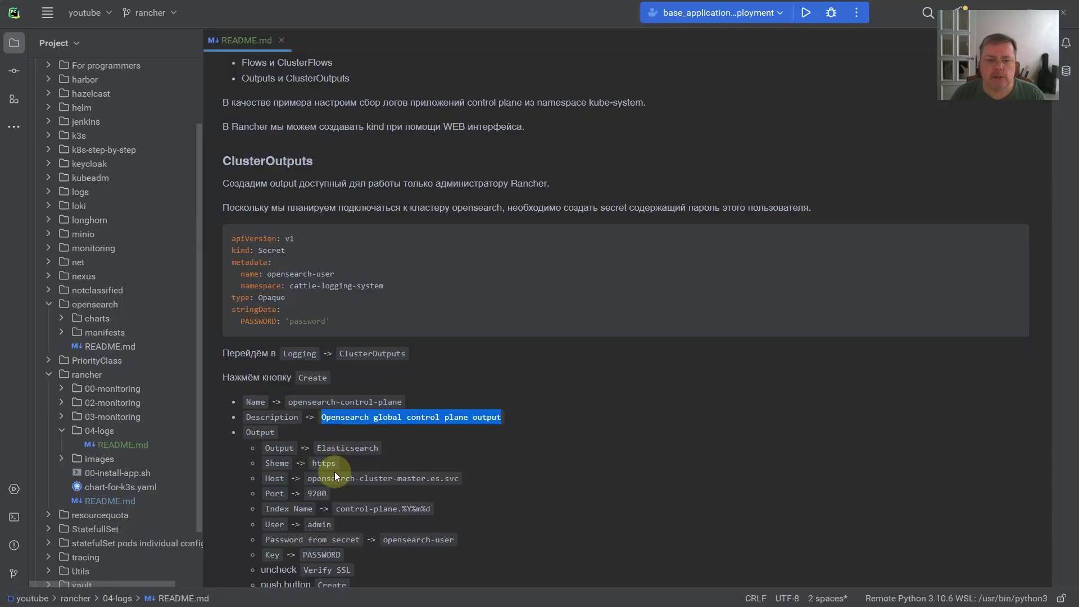
{"action": "left_click_drag", "start_coordinate": [335, 477], "coordinate": [459, 480]}
{"action": "key", "text": "ctrl+c"}
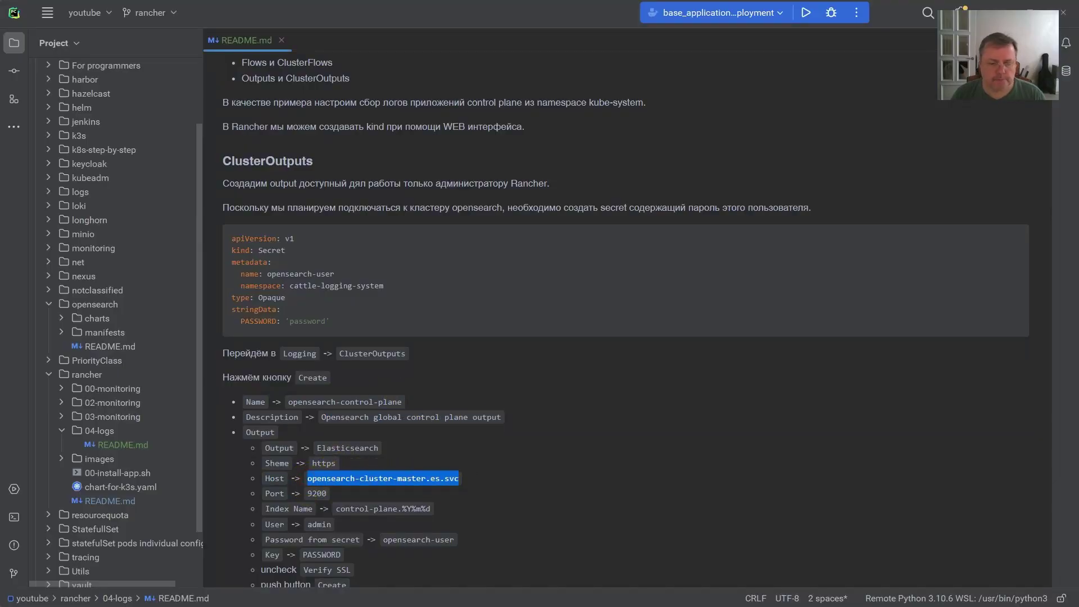
{"action": "key", "text": "alt+Tab"}
{"action": "left_click", "coordinate": [464, 267]}
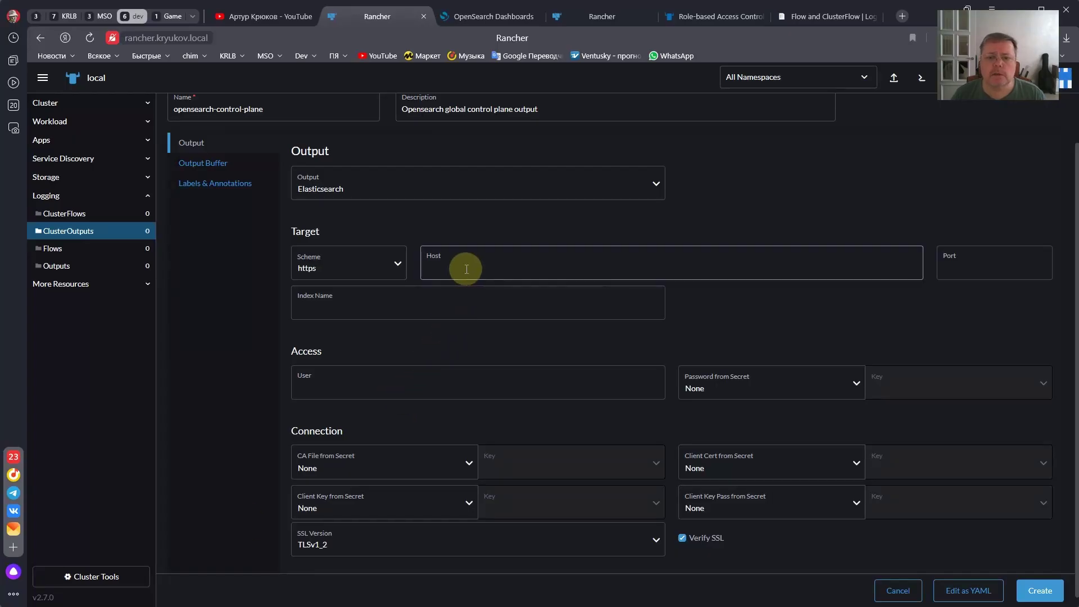
{"action": "key", "text": "ctrl+v"}
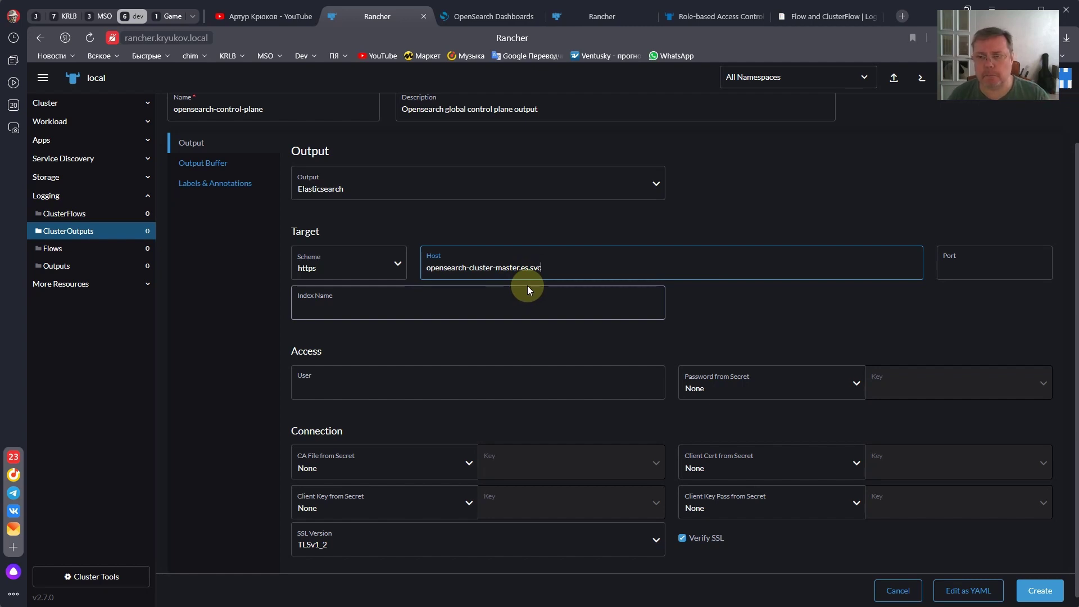
- Enter port 9200 and copy the index name control-plane.%Y%m%d from the README
{"action": "left_click", "coordinate": [961, 269]}
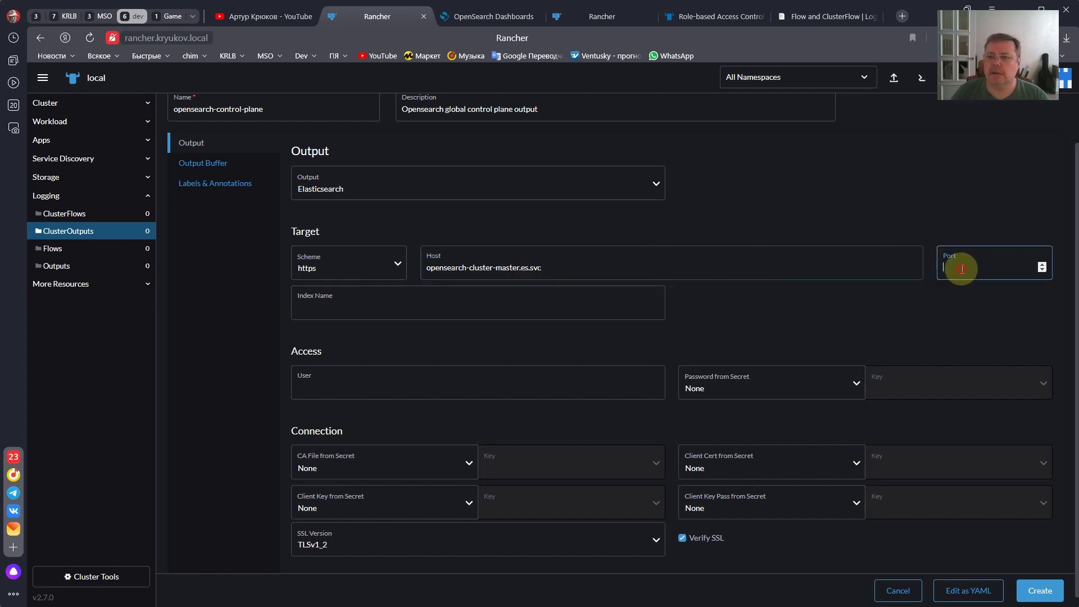
{"action": "type", "text": "92"}
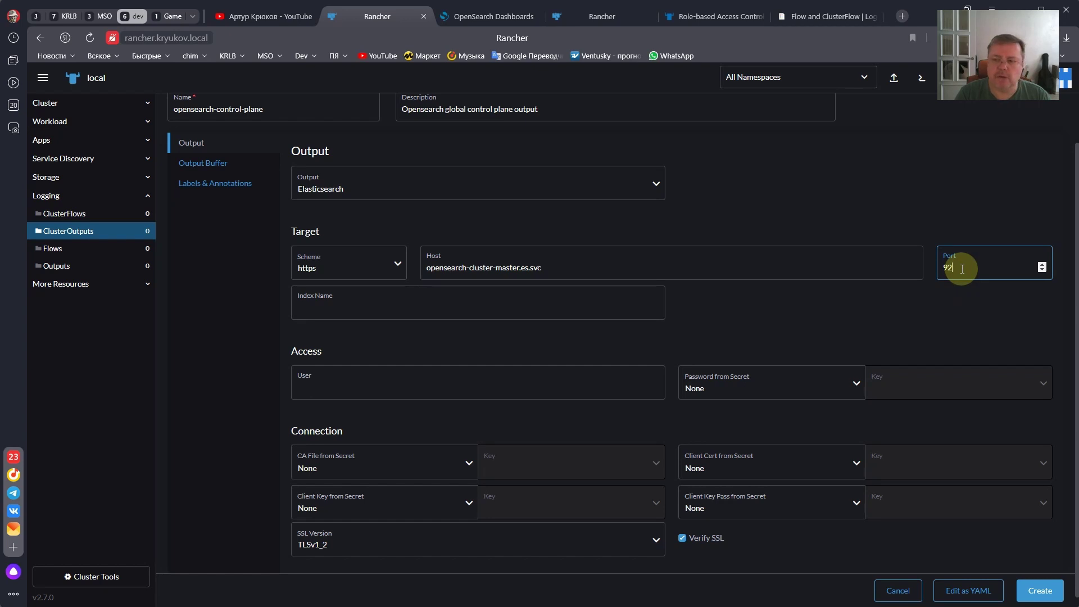
{"action": "type", "text": "00"}
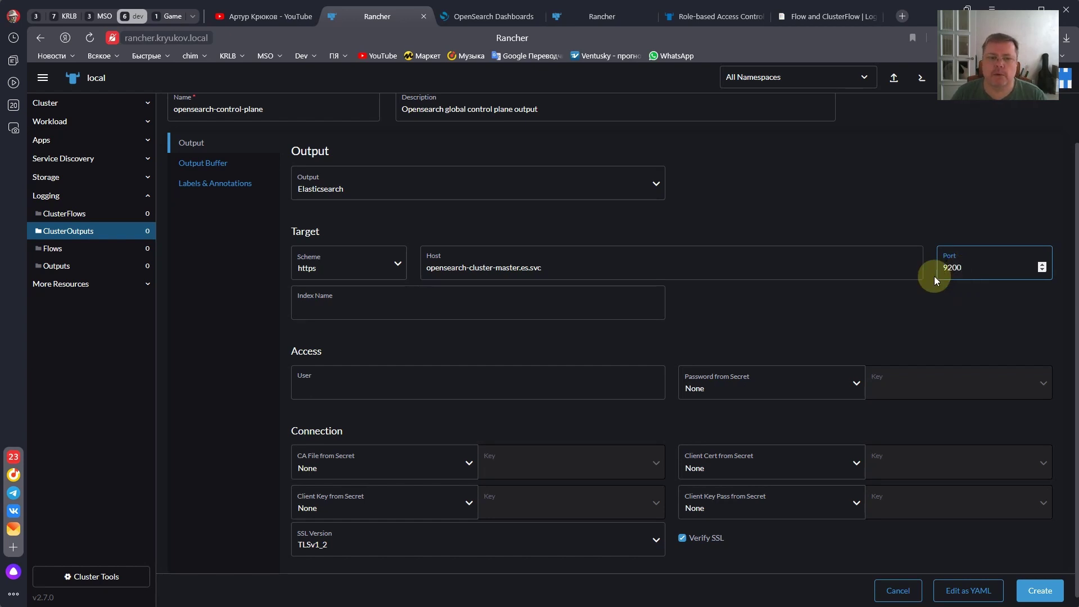
{"action": "key", "text": "alt+Tab"}
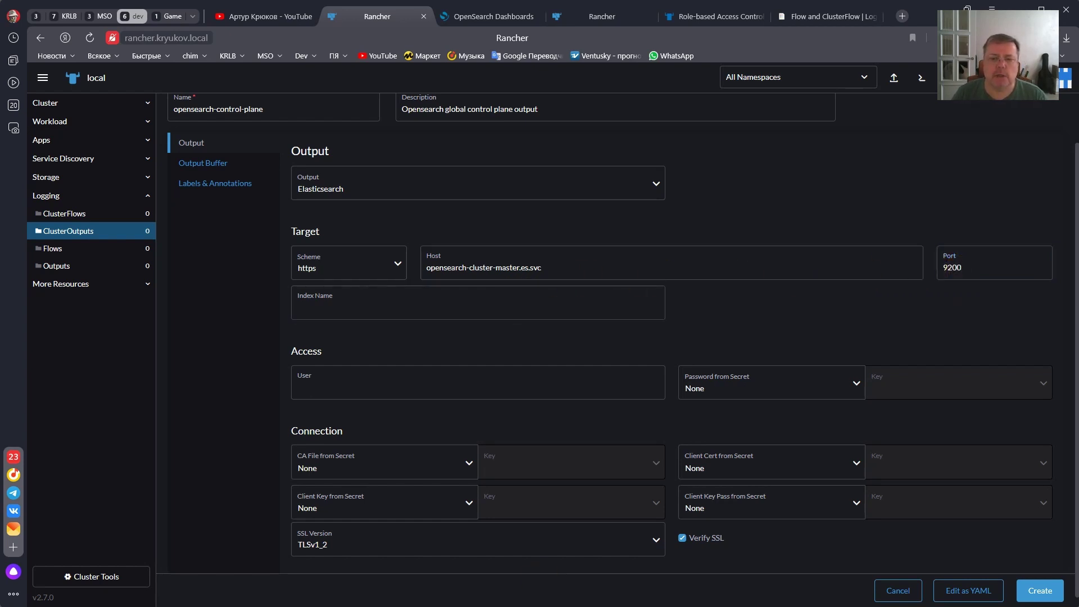
{"action": "left_click_drag", "start_coordinate": [336, 509], "coordinate": [431, 509]}
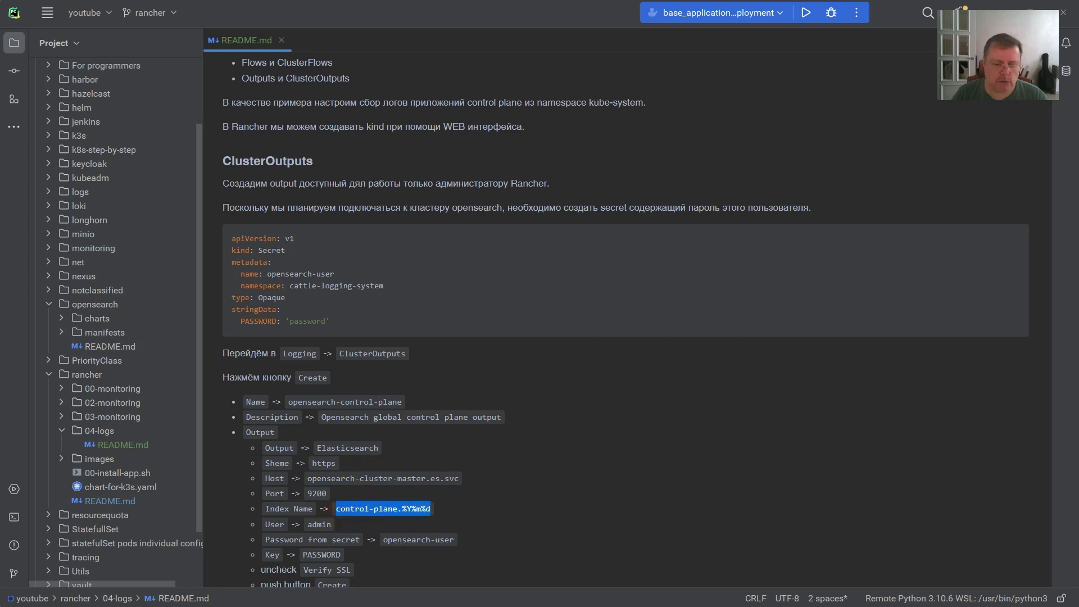
{"action": "key", "text": "ctrl+c"}
{"action": "key", "text": "alt+Tab"}
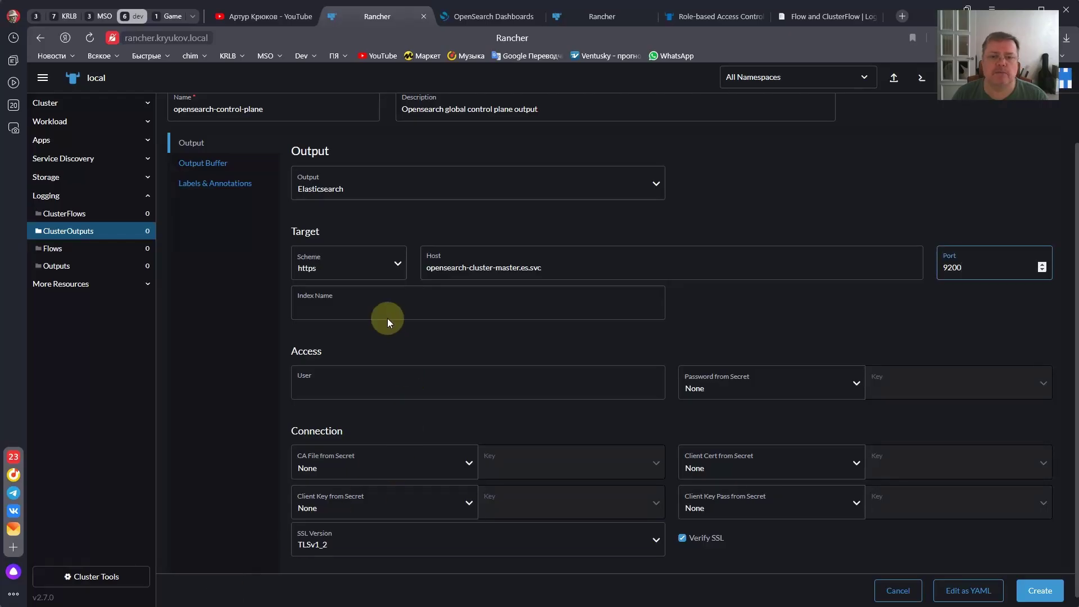
{"action": "left_click", "coordinate": [388, 310]}
- Fill in index name control-plane.%Y%m%d and user admin
{"action": "key", "text": "ctrl+v"}
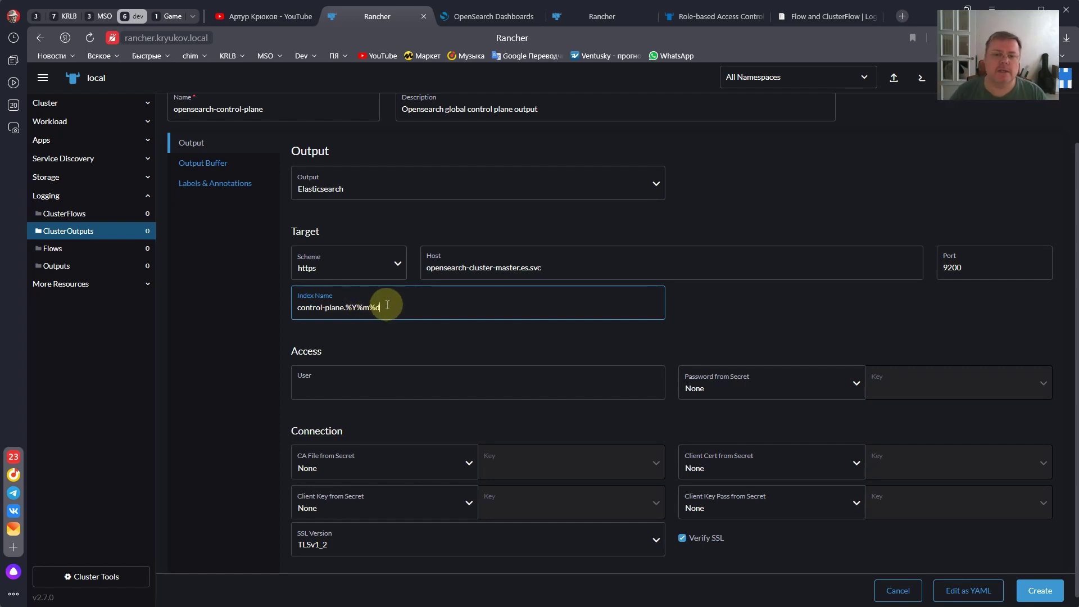
{"action": "left_click", "coordinate": [329, 389]}
{"action": "type", "text": "admin"}
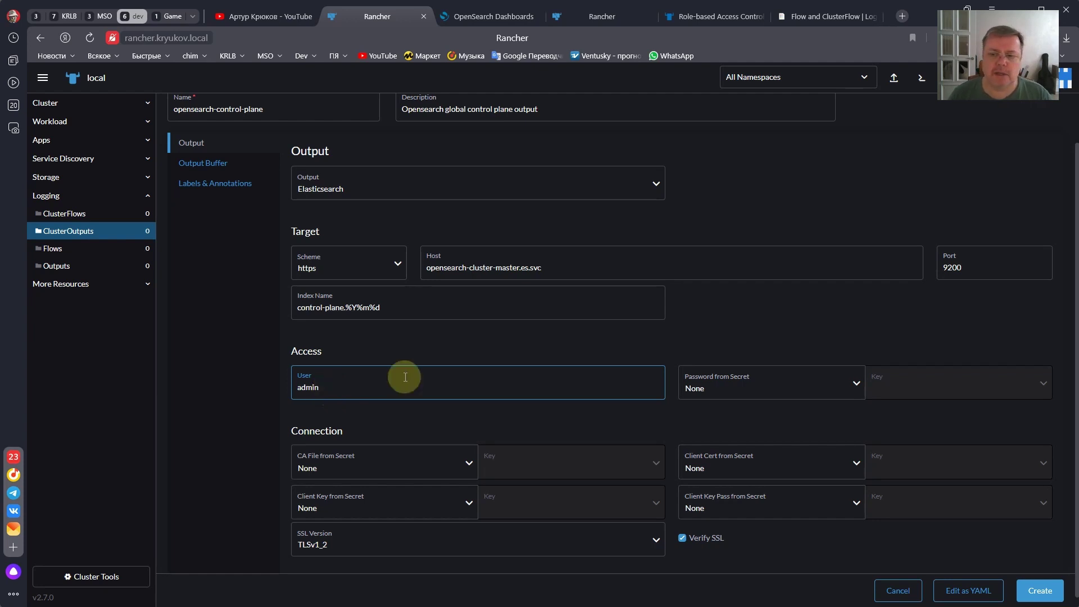
- Use the opensearch-user secret's PASSWORD key for the password and show the Output Buffer settings
{"action": "left_click", "coordinate": [750, 384]}
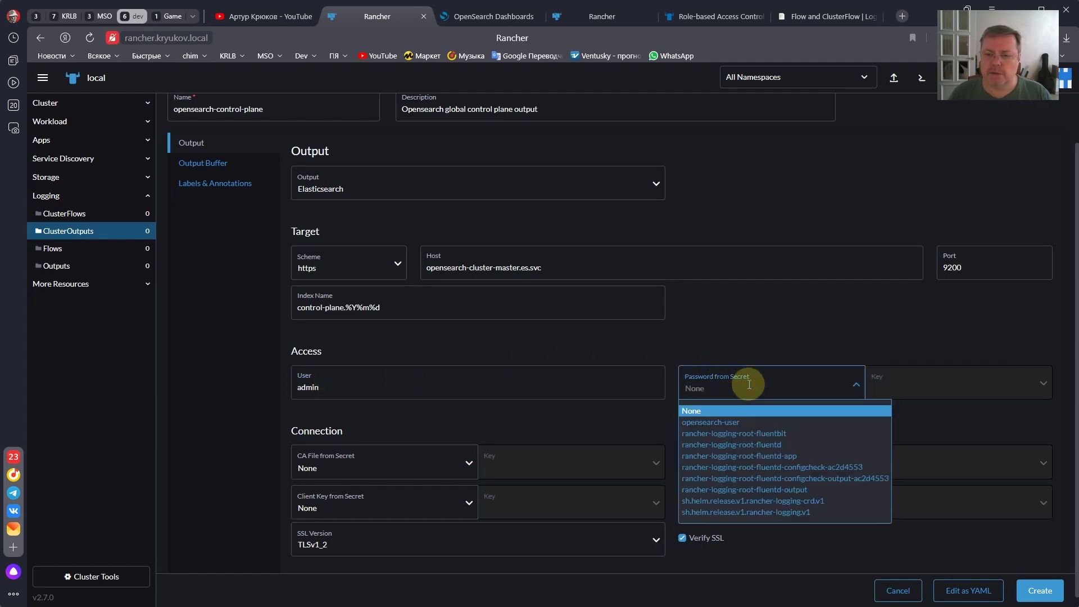
{"action": "left_click", "coordinate": [694, 424]}
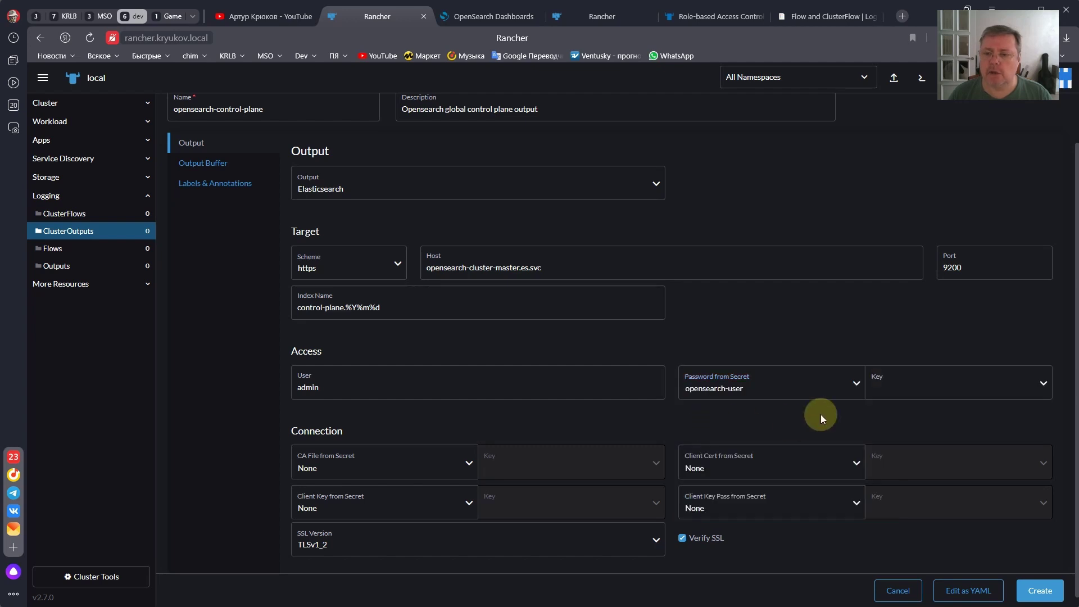
{"action": "left_click", "coordinate": [872, 386]}
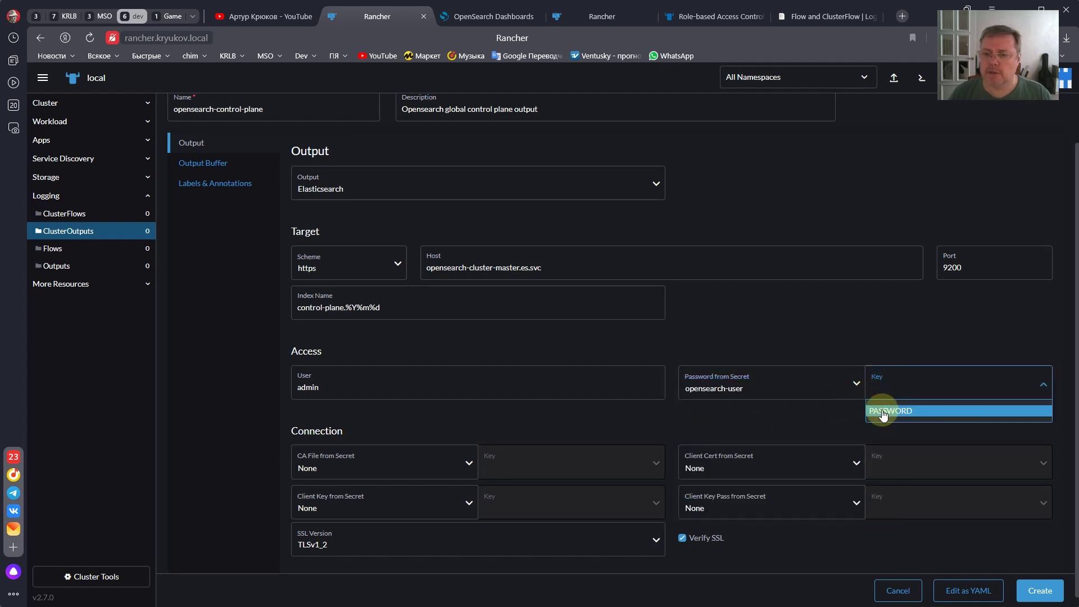
{"action": "left_click", "coordinate": [883, 412]}
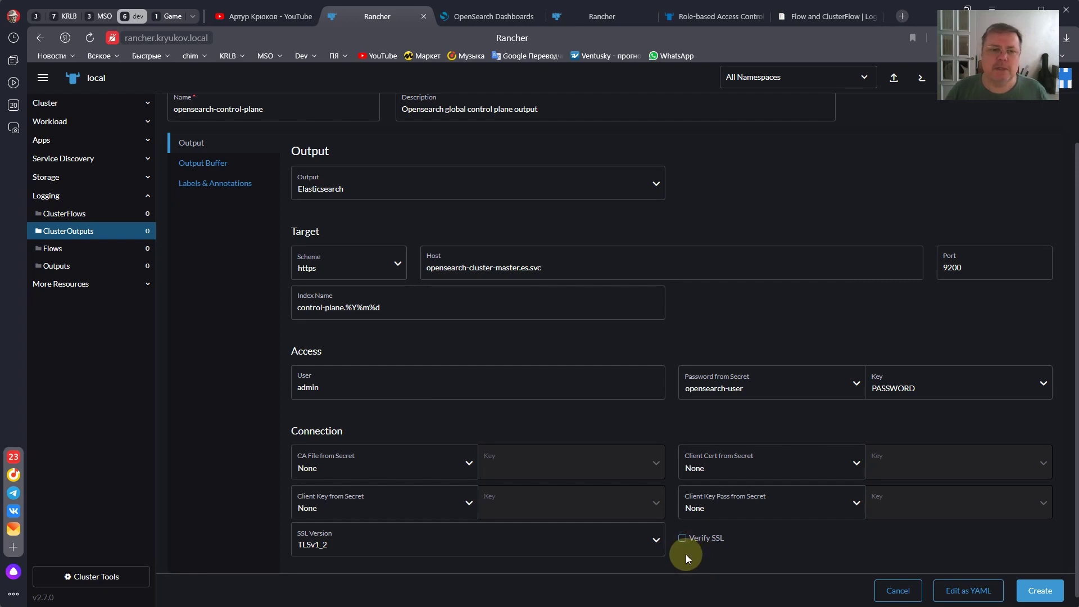
{"action": "left_click", "coordinate": [215, 163]}
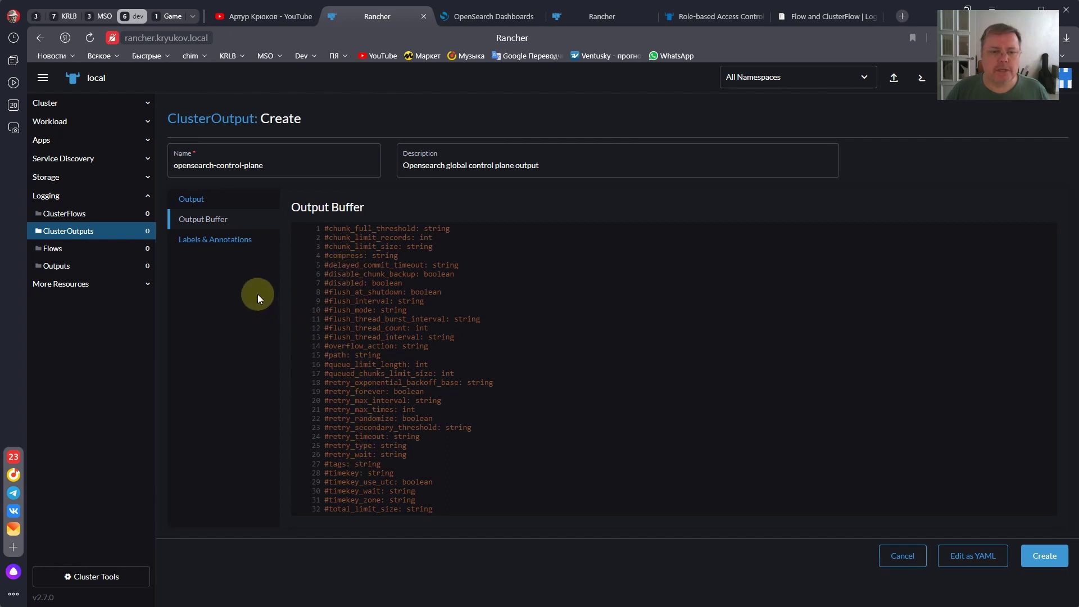
- Glance at the Labels & Annotations section, then go back to the Output settings
{"action": "left_click", "coordinate": [209, 247]}
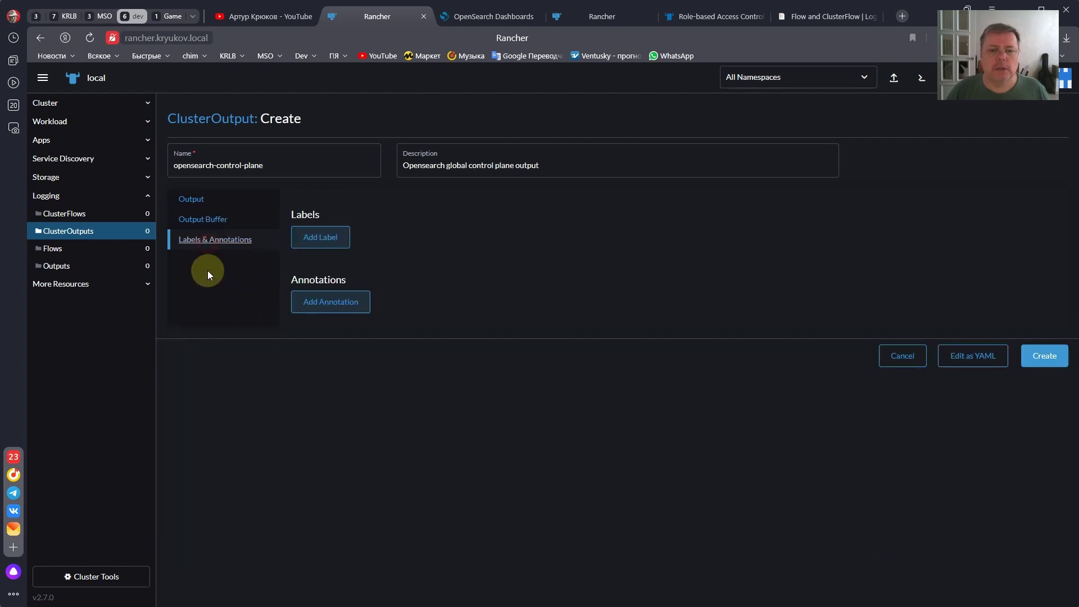
{"action": "left_click", "coordinate": [196, 201]}
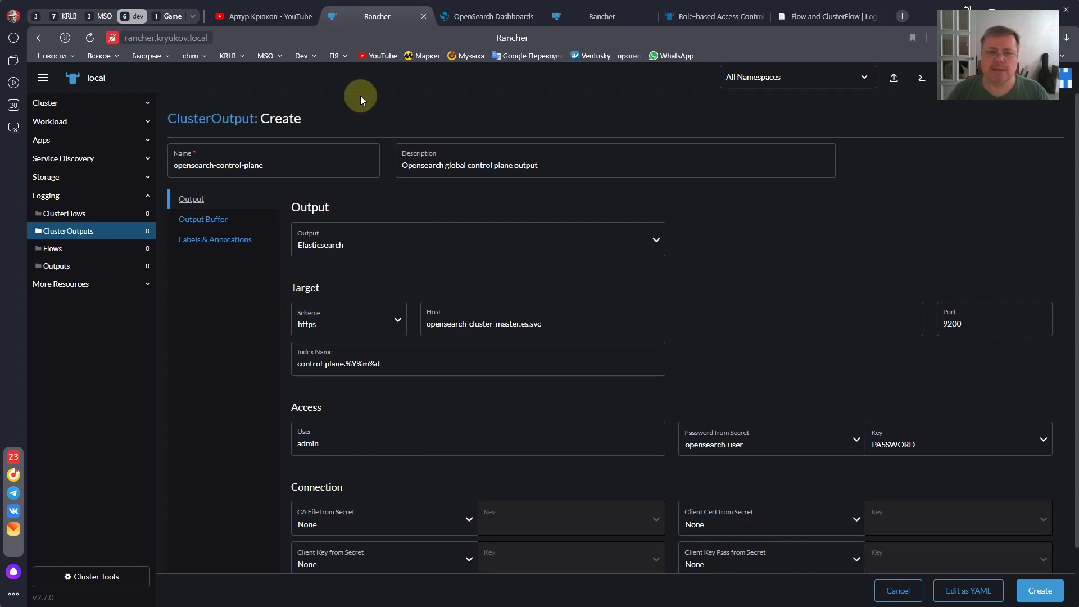
{"action": "left_click", "coordinate": [950, 595]}
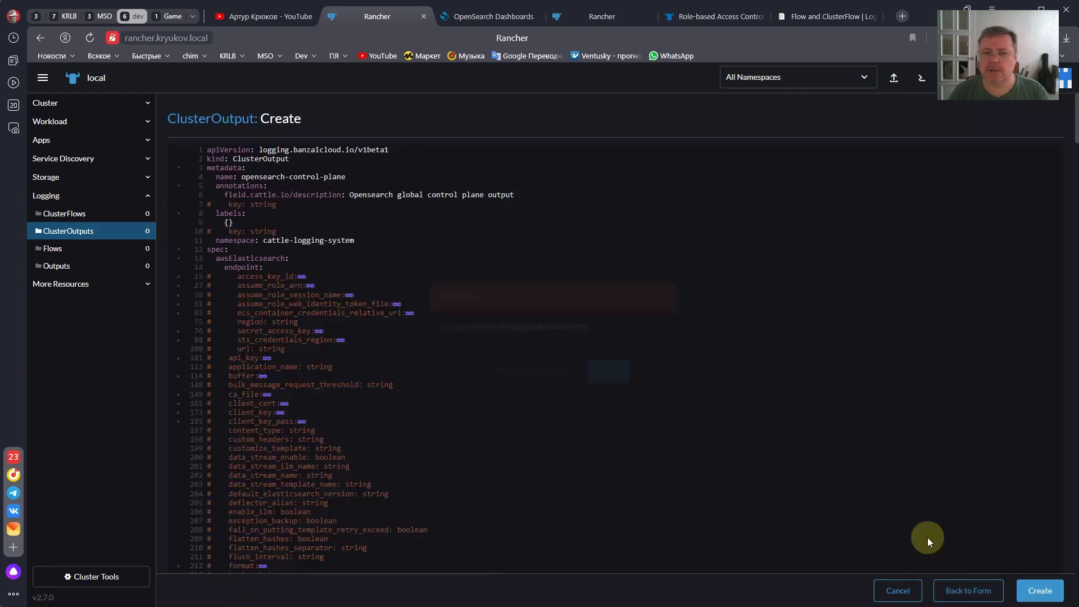
{"action": "left_click", "coordinate": [539, 372]}
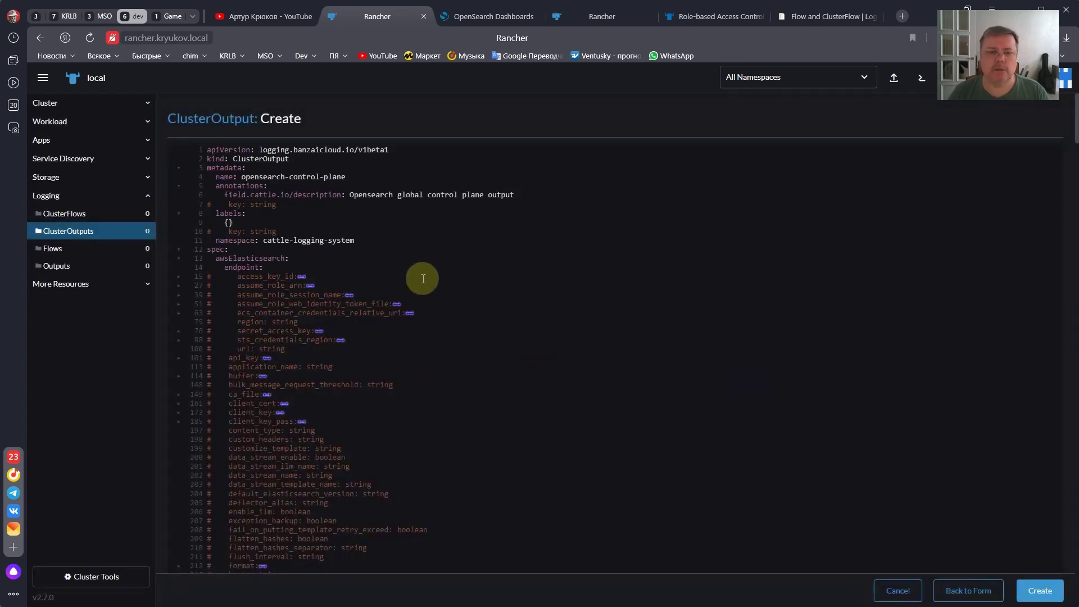
{"action": "scroll", "coordinate": [253, 273], "scroll_direction": "down", "scroll_amount": 8}
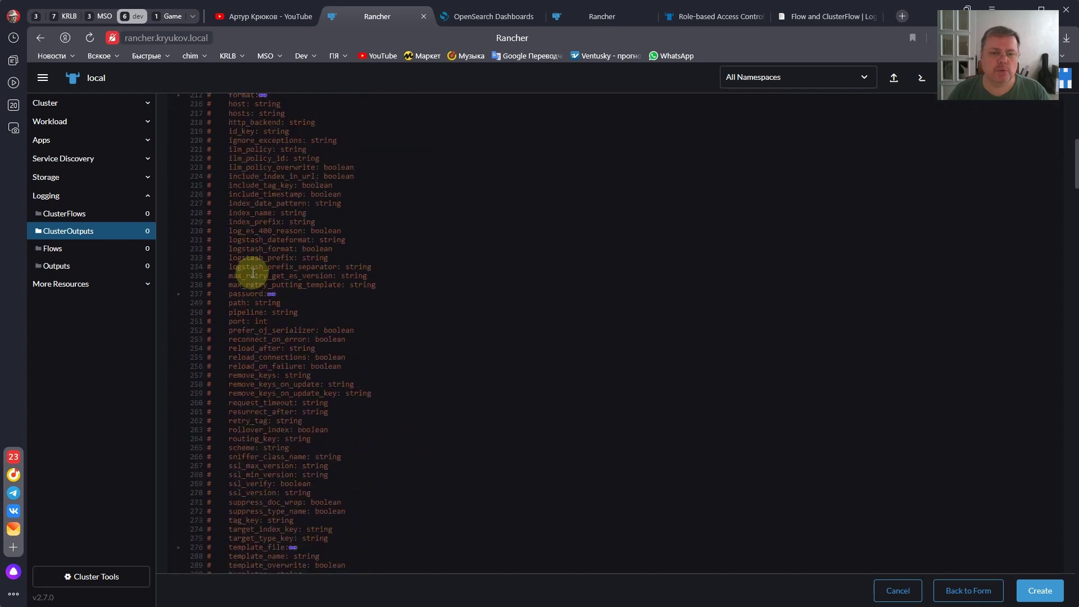
{"action": "scroll", "coordinate": [253, 273], "scroll_direction": "up", "scroll_amount": 8}
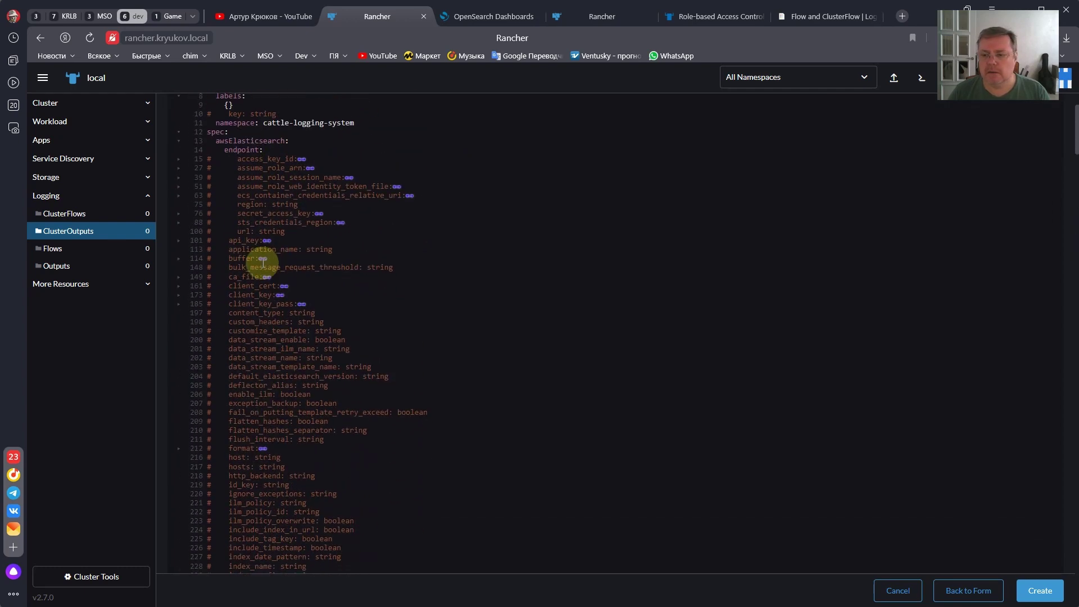
{"action": "scroll", "coordinate": [264, 262], "scroll_direction": "up", "scroll_amount": 3}
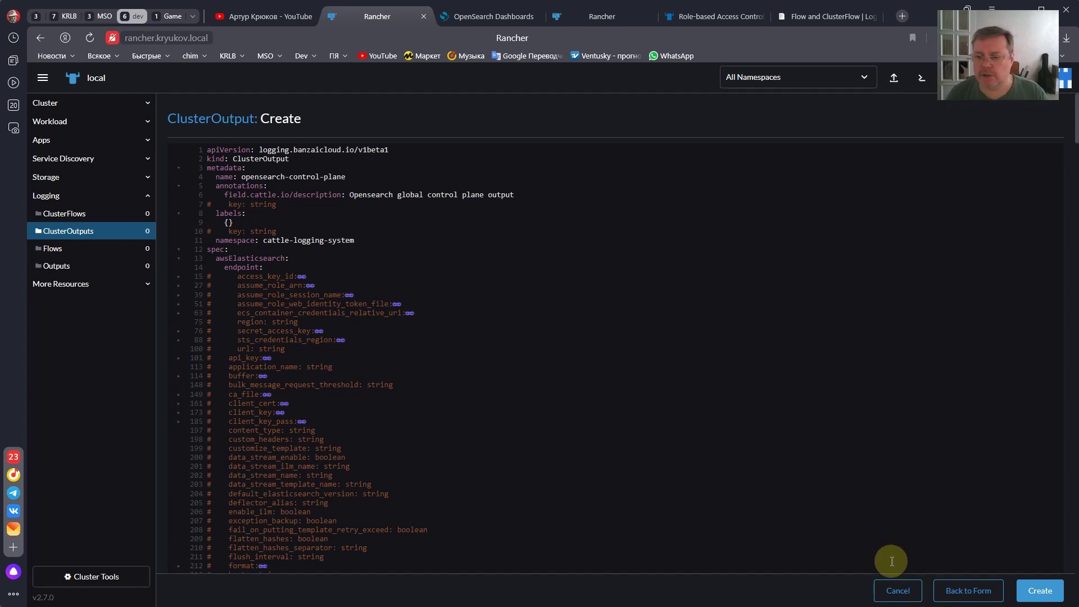
{"action": "left_click", "coordinate": [961, 591]}
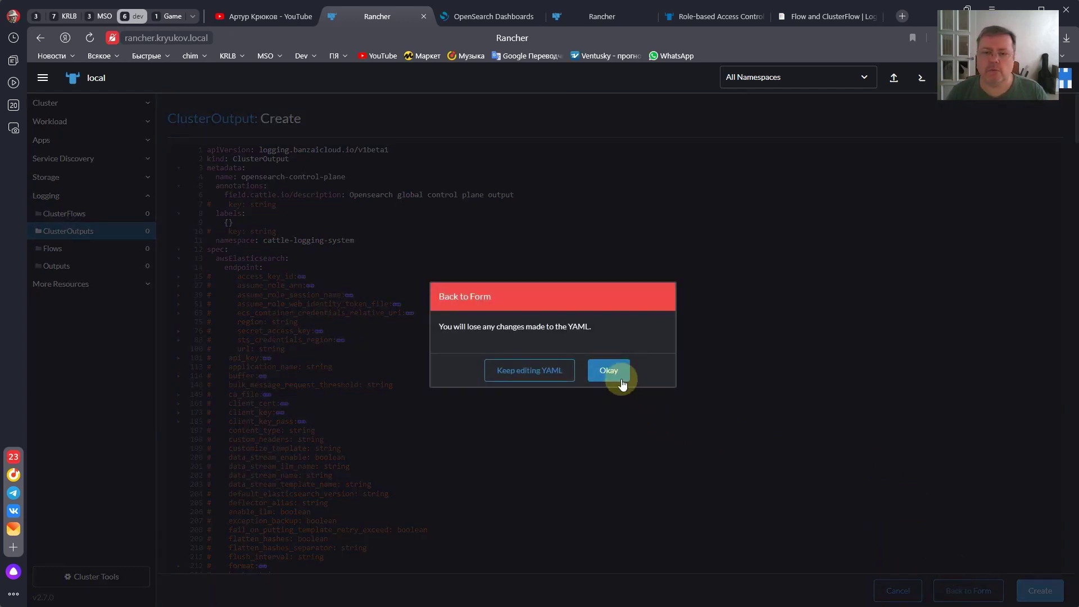
{"action": "left_click", "coordinate": [621, 380]}
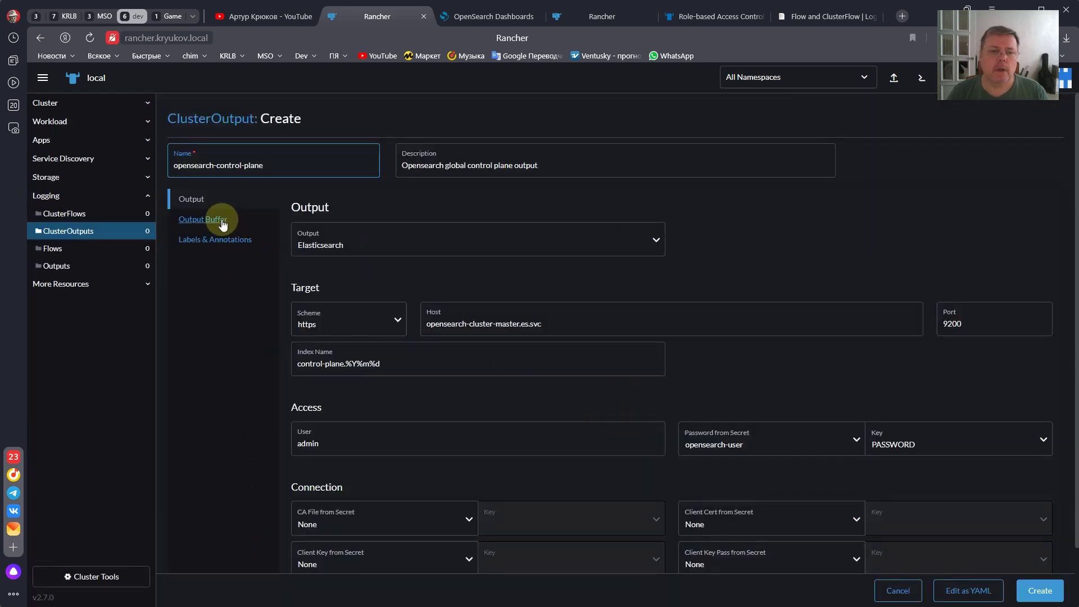
- Create the opensearch-control-plane ClusterOutput and choose Edit YAML from its row menu
{"action": "left_click", "coordinate": [1031, 591]}
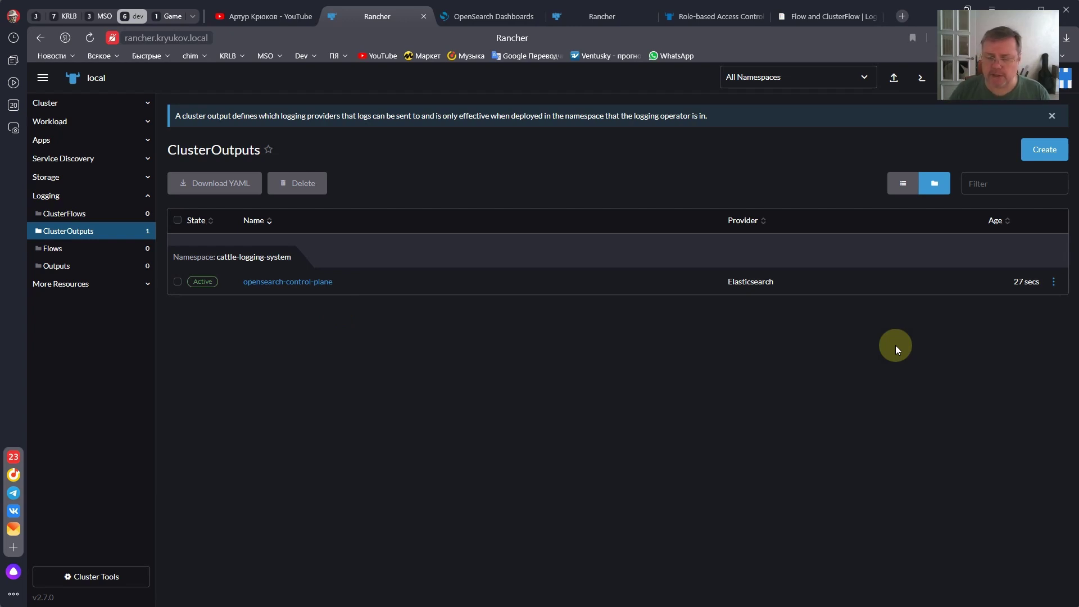
{"action": "left_click", "coordinate": [1055, 283]}
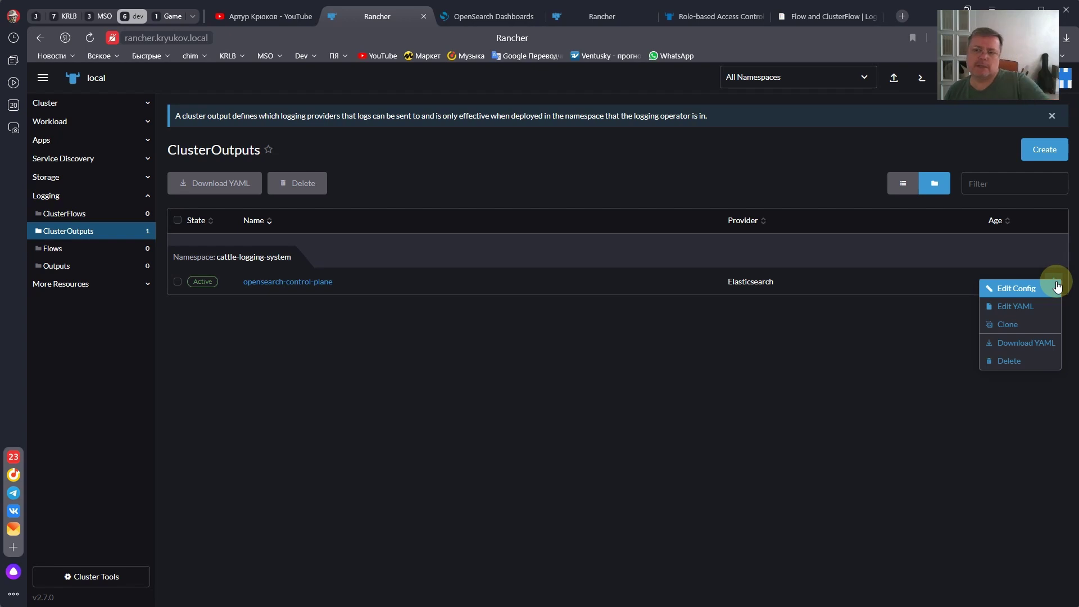
{"action": "left_click", "coordinate": [1014, 307]}
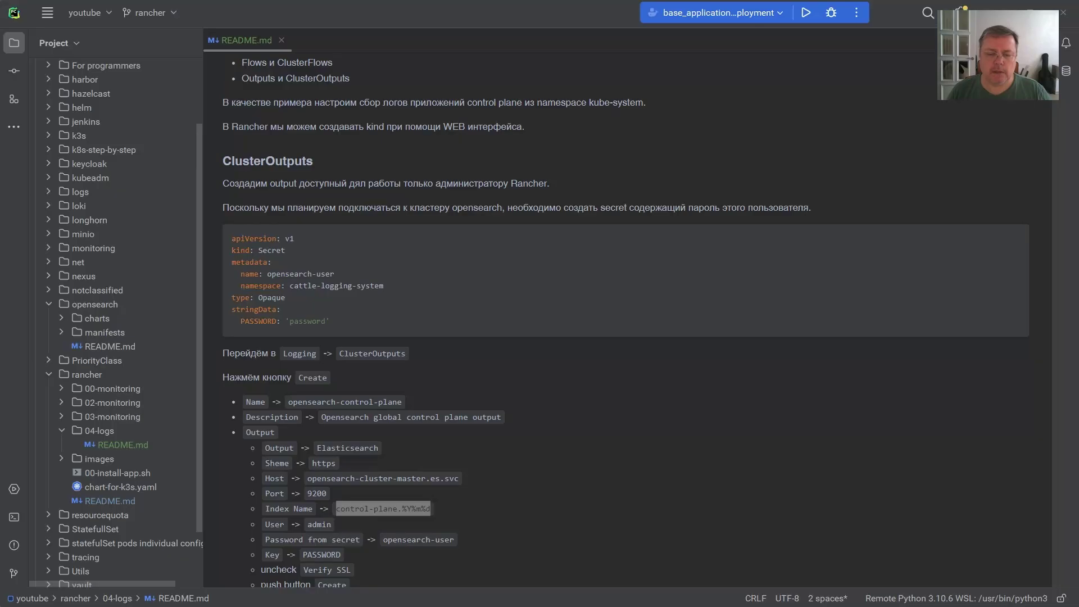
- Review the README YAML, highlighting the ${tag} index name and the opensearch output key
{"action": "left_click_drag", "start_coordinate": [336, 509], "coordinate": [447, 501]}
{"action": "scroll", "coordinate": [483, 496], "scroll_direction": "down", "scroll_amount": 6}
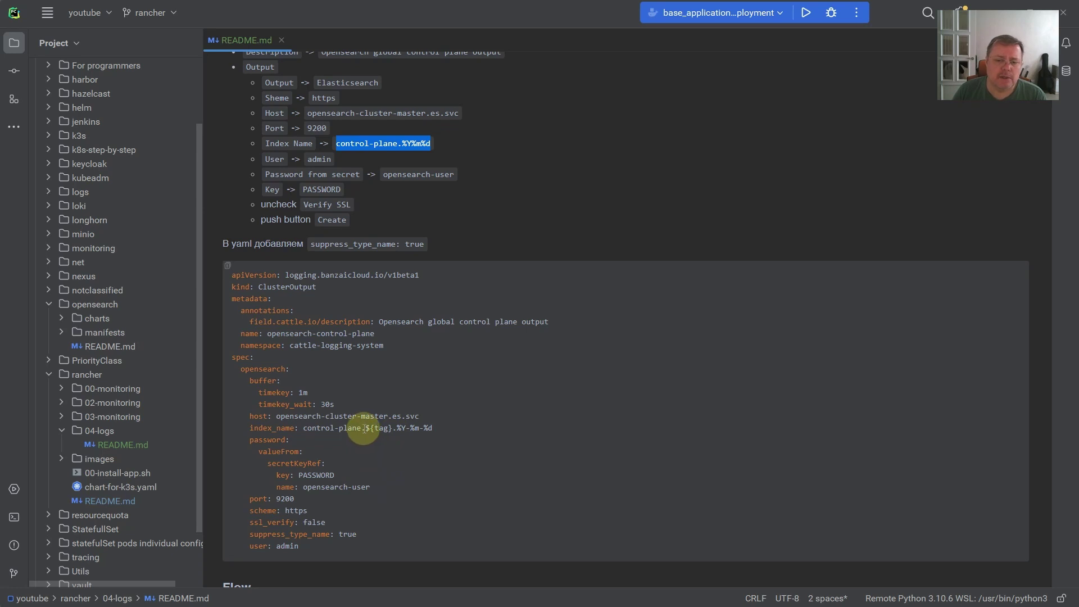
{"action": "left_click_drag", "start_coordinate": [366, 428], "coordinate": [394, 430]}
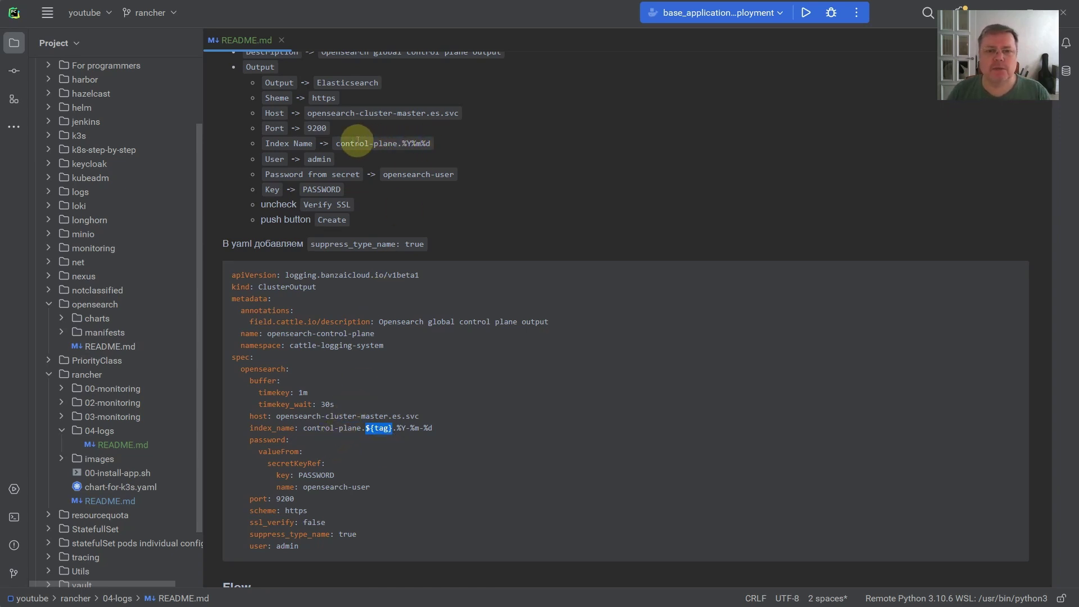
{"action": "left_click", "coordinate": [376, 431]}
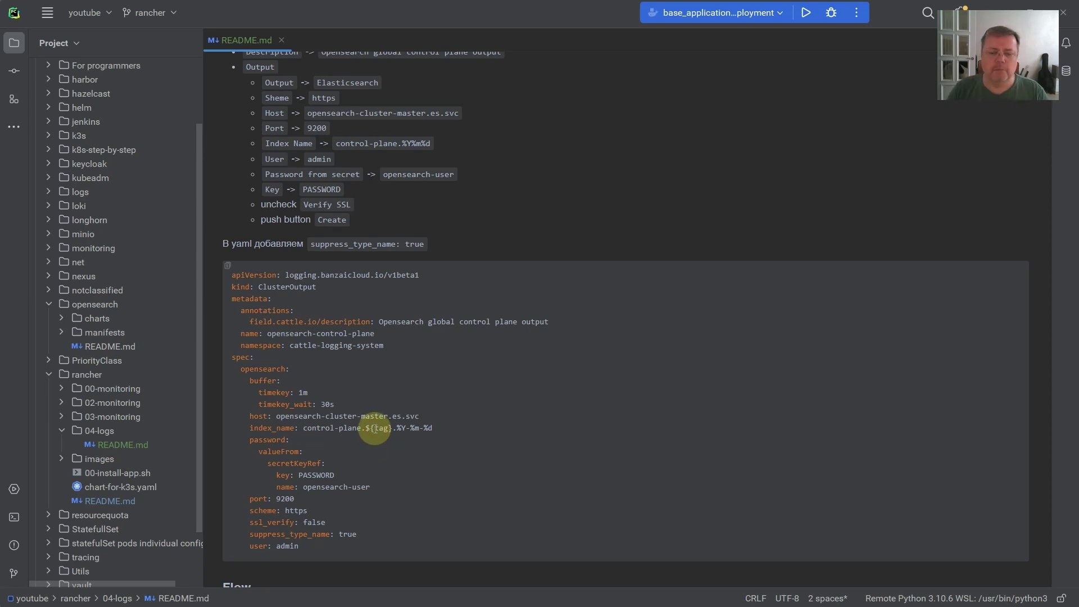
{"action": "left_click_drag", "start_coordinate": [365, 429], "coordinate": [397, 430]}
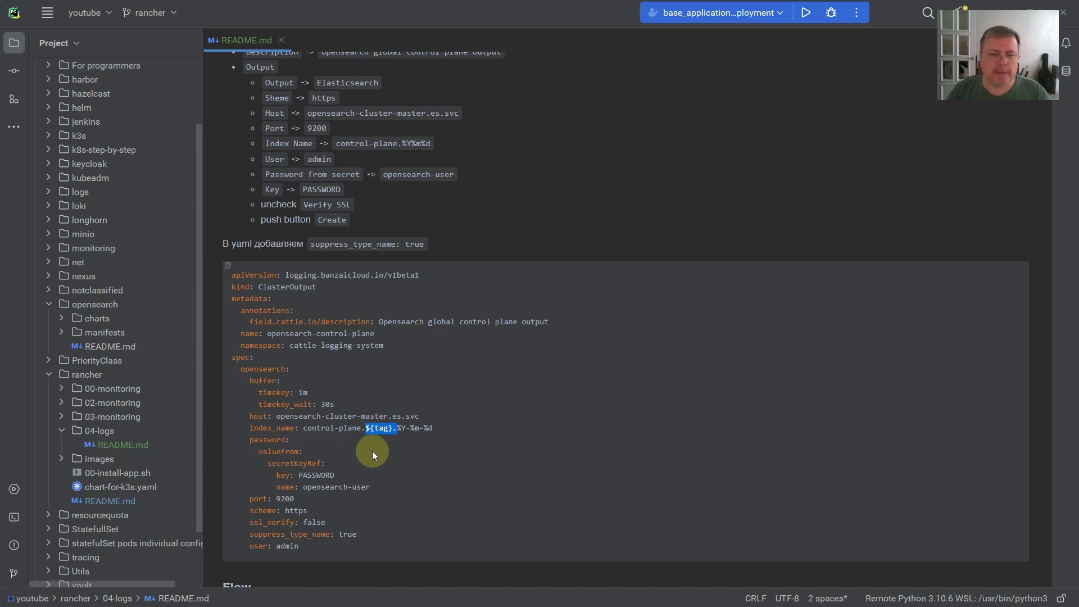
{"action": "double_click", "coordinate": [263, 369]}
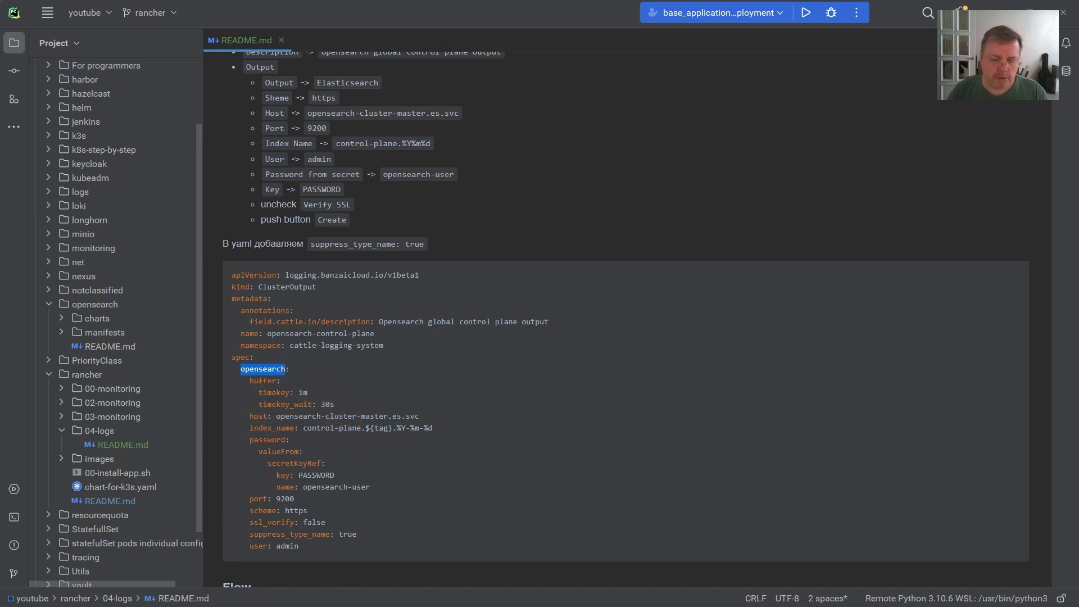
{"action": "key", "text": "alt+Tab"}
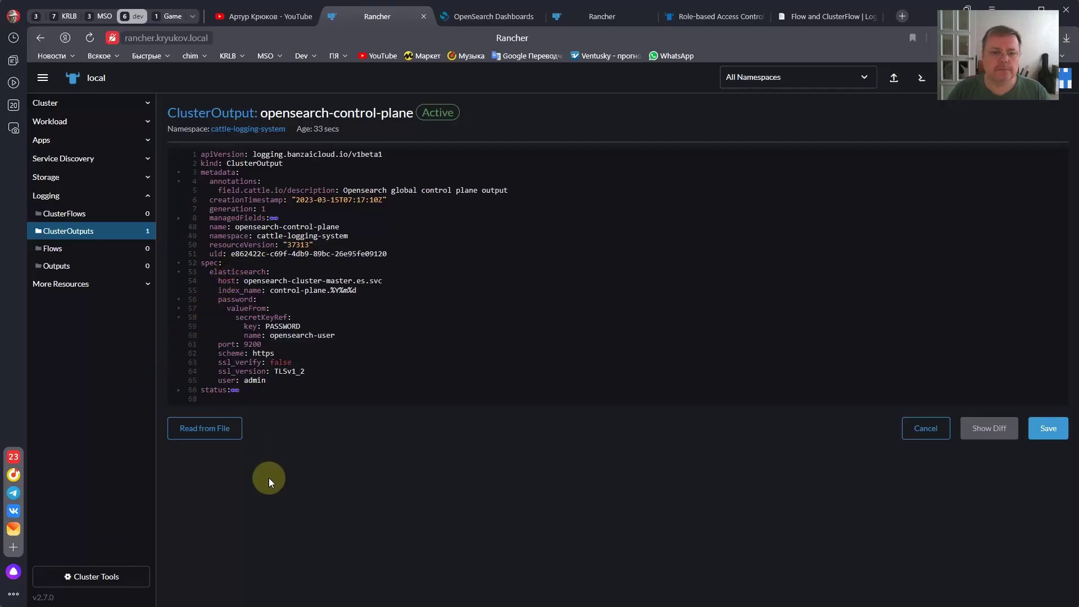
- Rename the elasticsearch key on line 53 to opensearch in the ClusterOutput YAML
{"action": "key", "text": "shift+Left"}
{"action": "key", "text": "shift+Left"}
{"action": "key", "text": "shift+Left"}
{"action": "key", "text": "shift+Left"}
{"action": "key", "text": "shift+Left"}
{"action": "key", "text": "shift+Left"}
{"action": "key", "text": "shift+Left"}
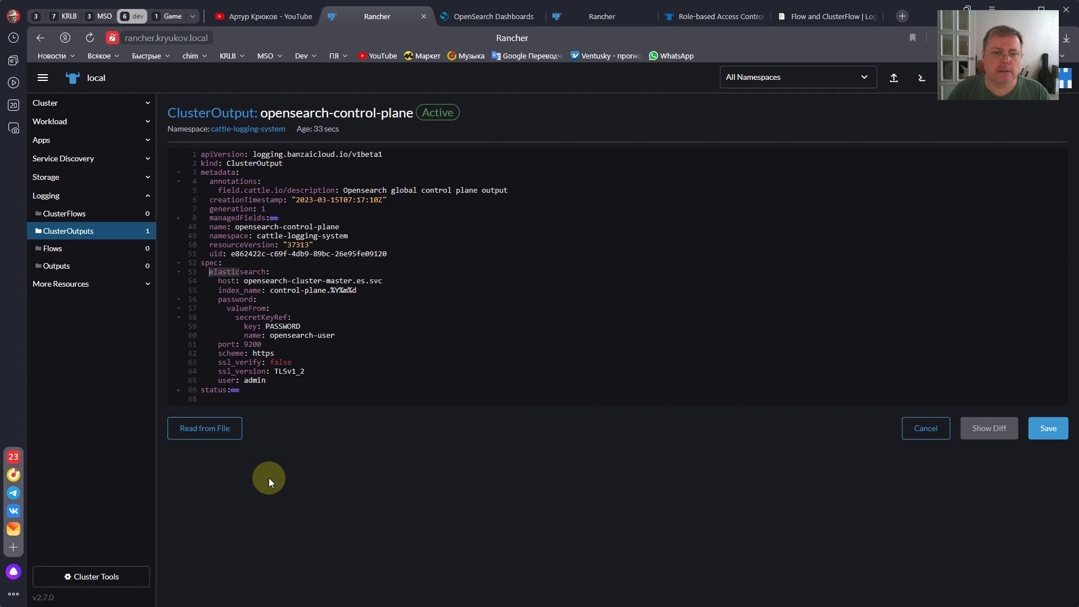
{"action": "type", "text": "open"}
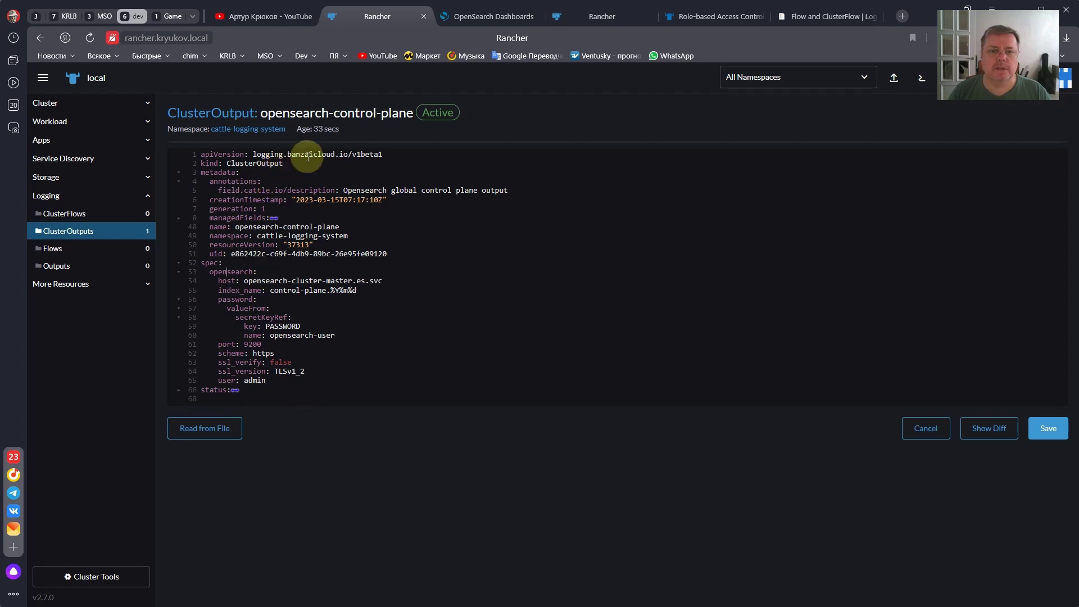
{"action": "left_click", "coordinate": [231, 273]}
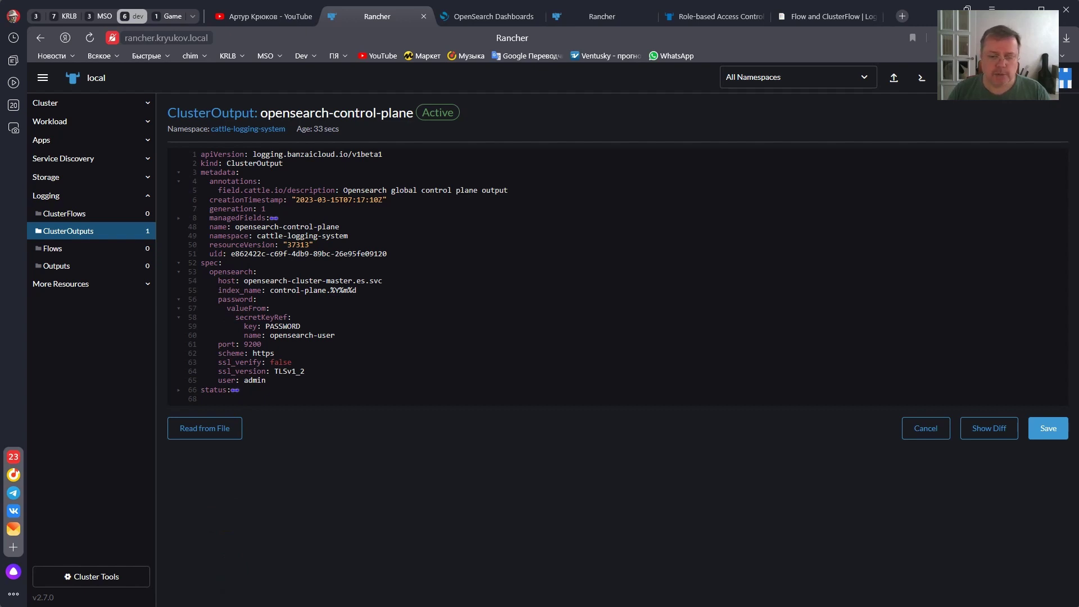
{"action": "key", "text": "alt+Tab"}
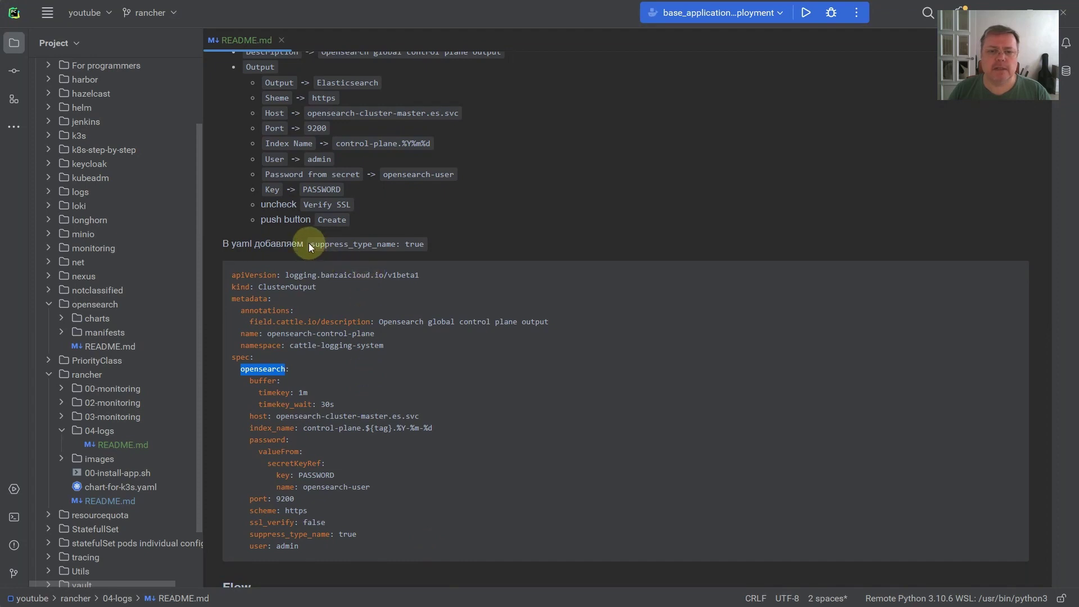
- Copy 'suppress_type_name: true' from the README and return to Rancher's YAML editor
{"action": "left_click_drag", "start_coordinate": [310, 244], "coordinate": [430, 241]}
{"action": "key", "text": "ctrl+c"}
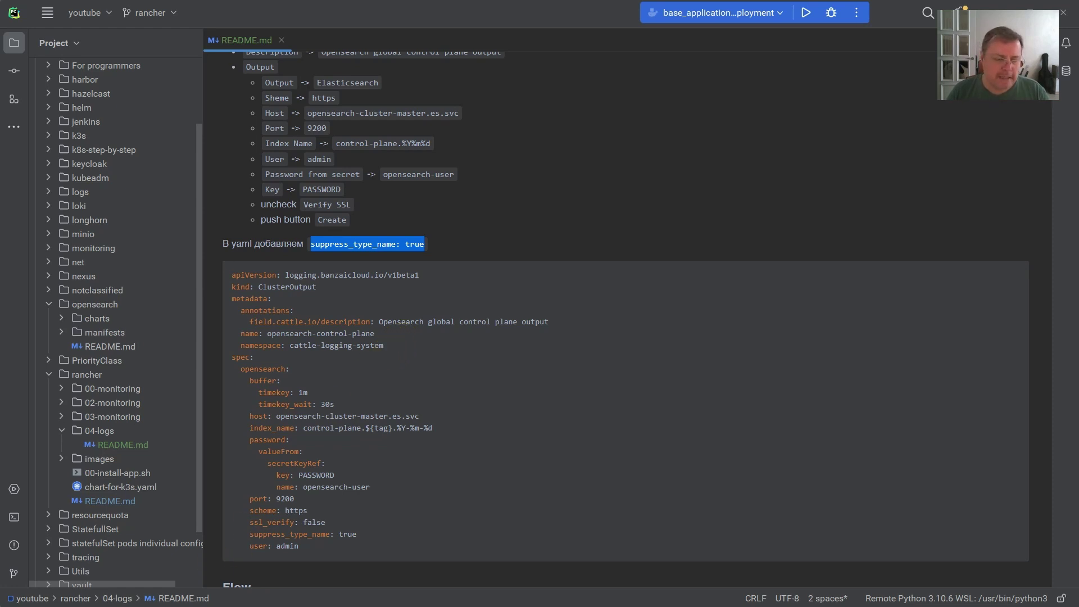
{"action": "key", "text": "alt+Tab"}
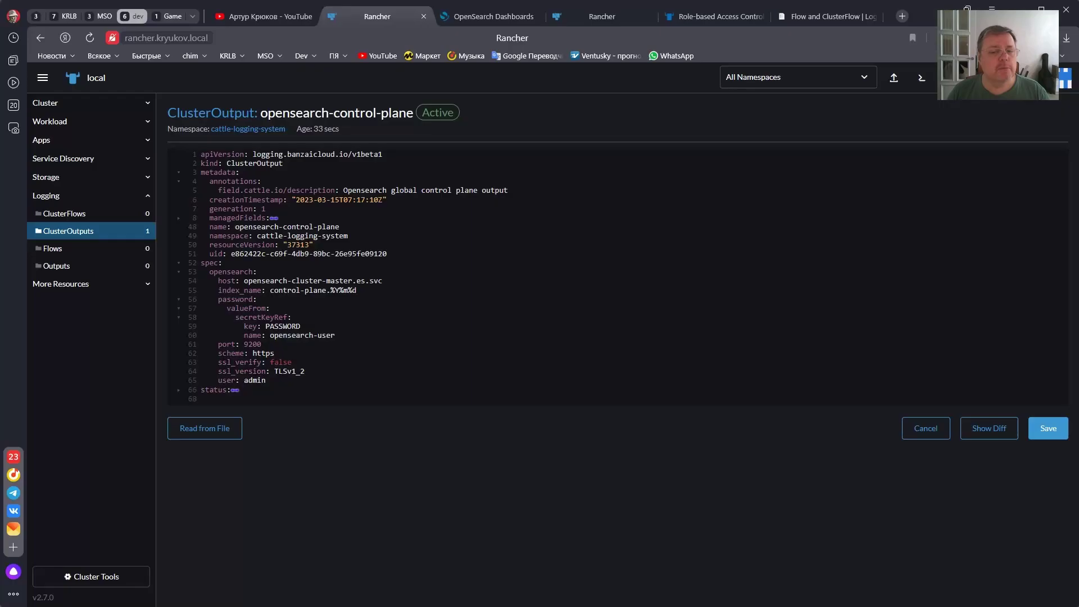
- Add 'suppress_type_name: true' on a new line after user: admin in the ClusterOutput YAML
{"action": "left_click", "coordinate": [290, 384]}
{"action": "key", "text": "Return"}
{"action": "key", "text": "ctrl+v"}
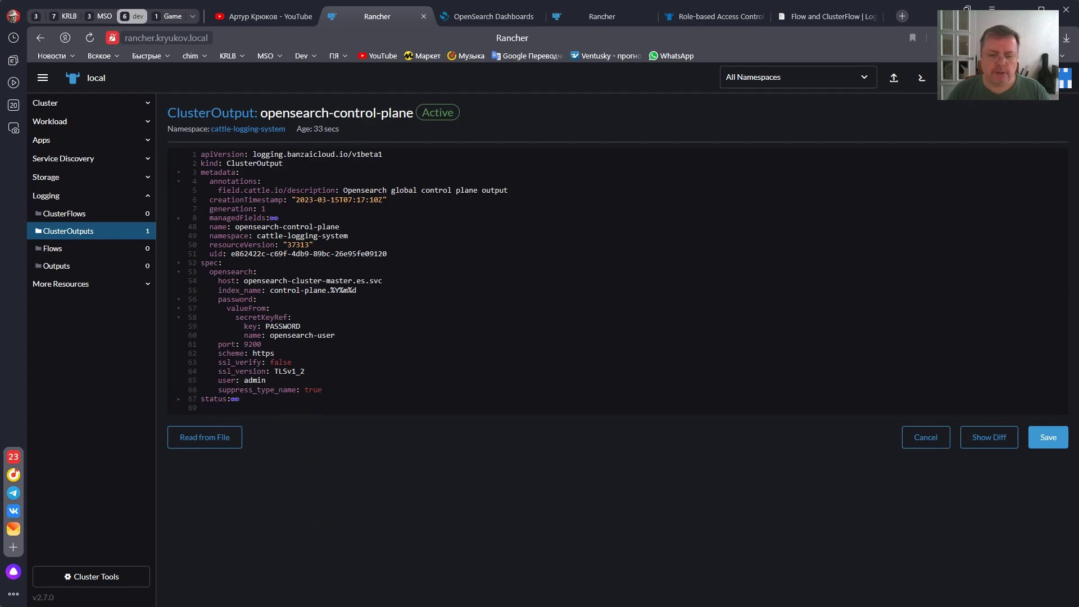
- Paste the README's buffer settings (timekey 1m, timekey_wait 30s) under opensearch and save the ClusterOutput
{"action": "key", "text": "alt+Tab"}
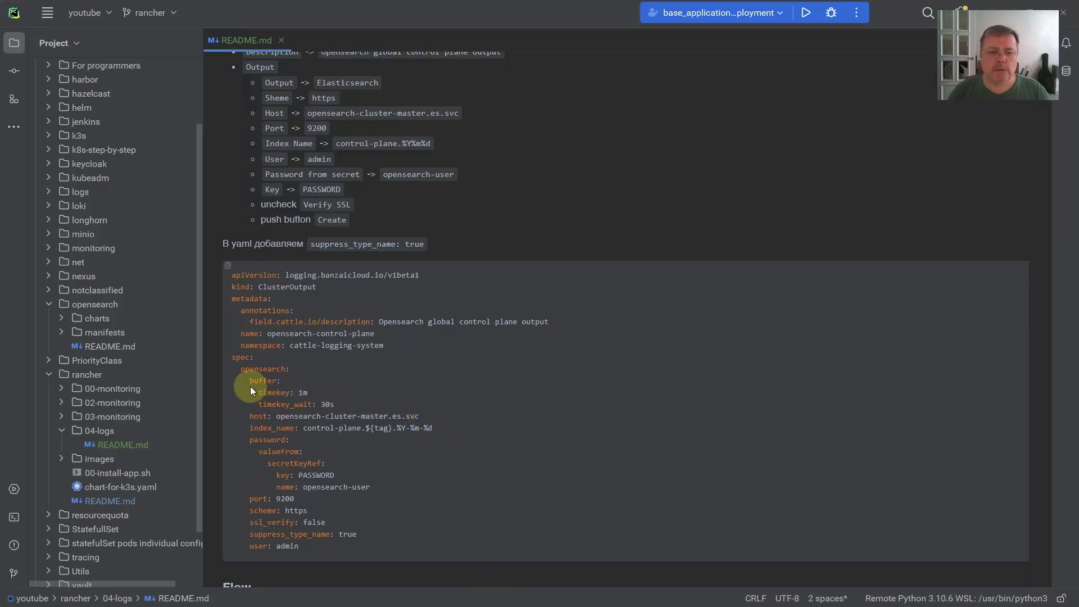
{"action": "left_click_drag", "start_coordinate": [249, 381], "coordinate": [337, 405]}
{"action": "key", "text": "ctrl+c"}
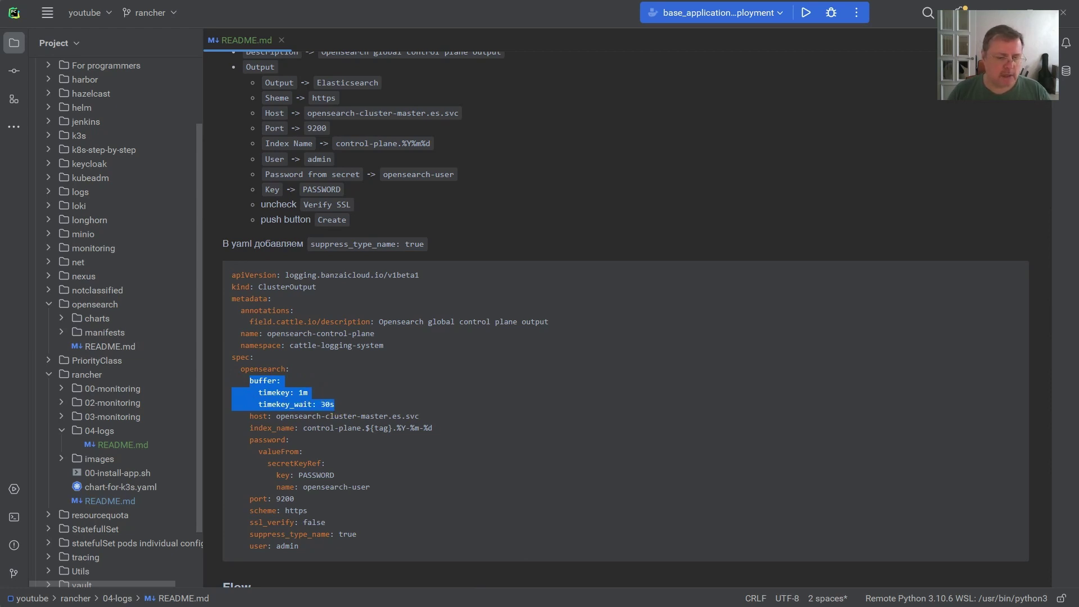
{"action": "key", "text": "alt+Tab"}
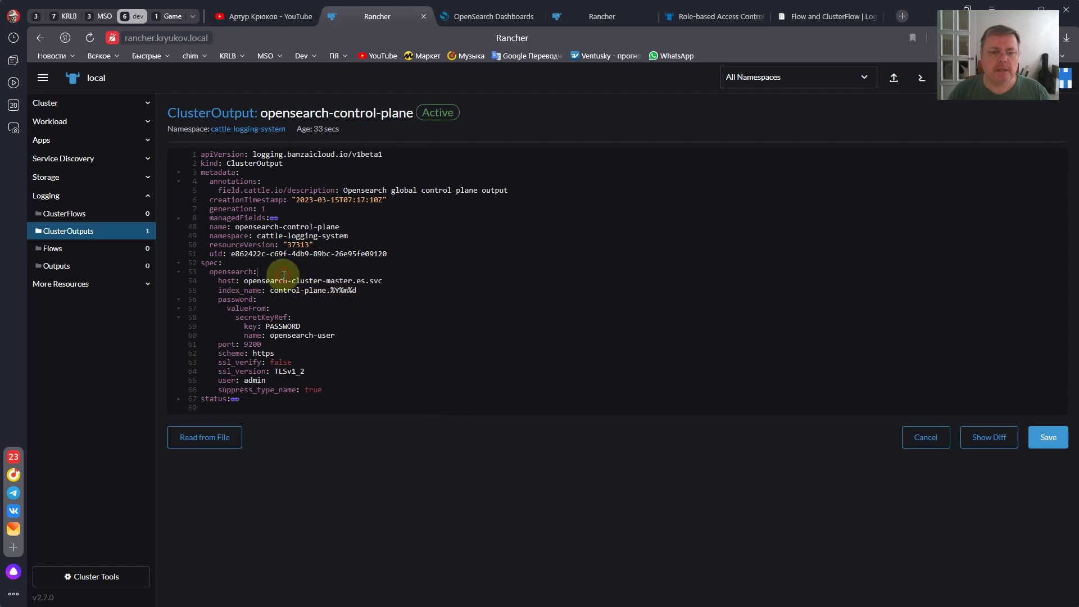
{"action": "key", "text": "Return"}
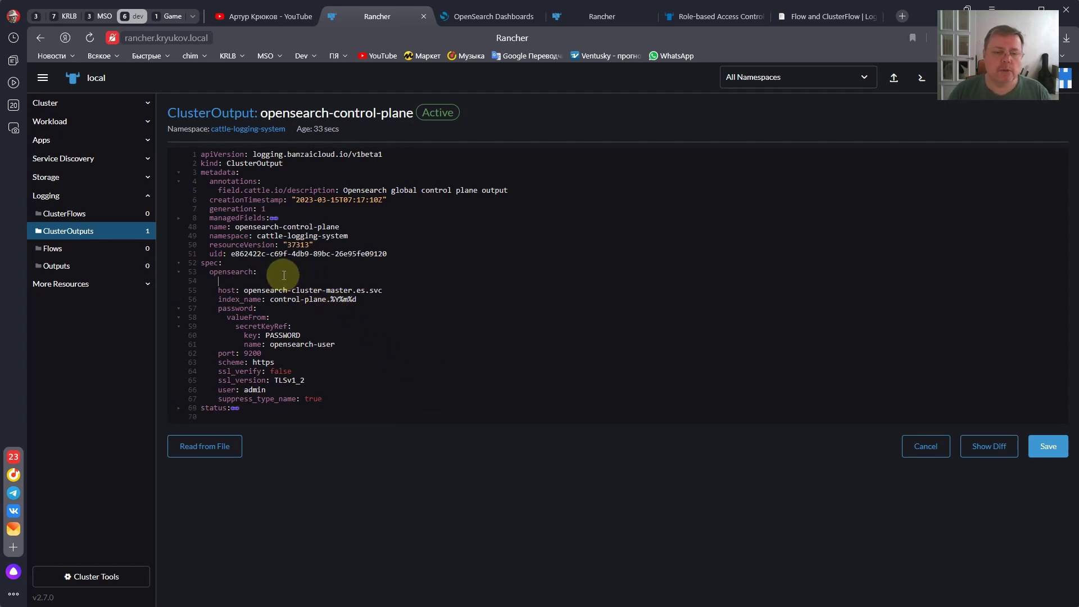
{"action": "key", "text": "ctrl+v"}
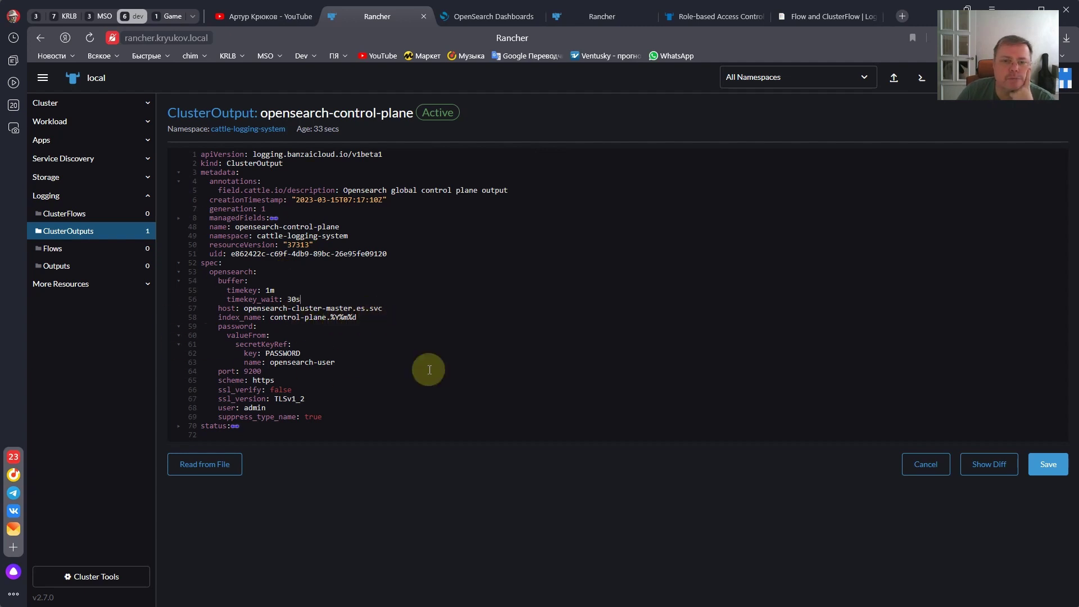
{"action": "left_click", "coordinate": [1047, 466]}
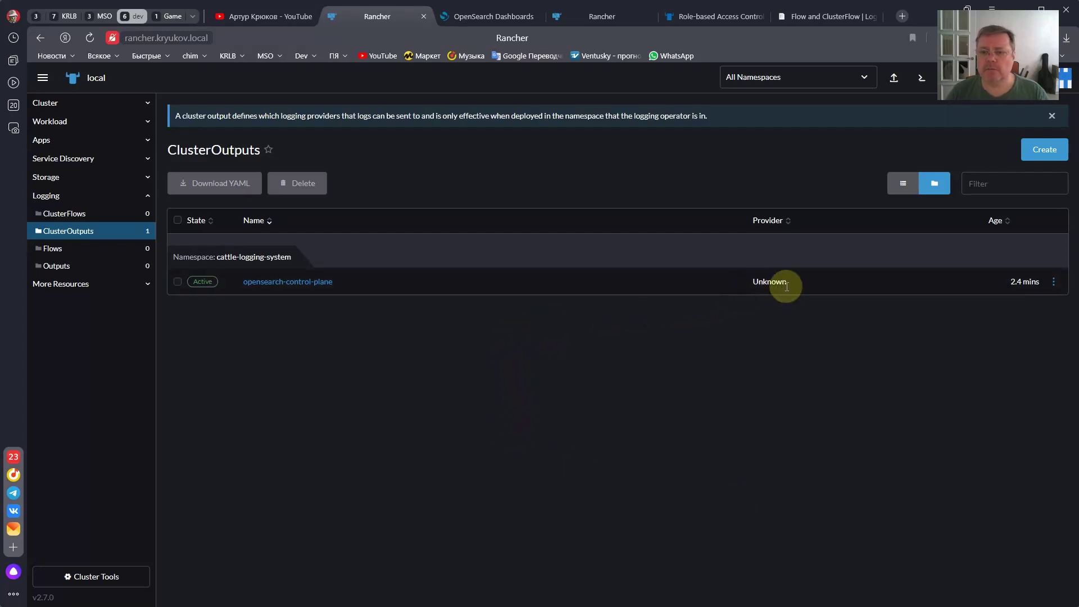
- Go to the Logging > Flows list, which shows no flows yet
{"action": "left_click", "coordinate": [1054, 282]}
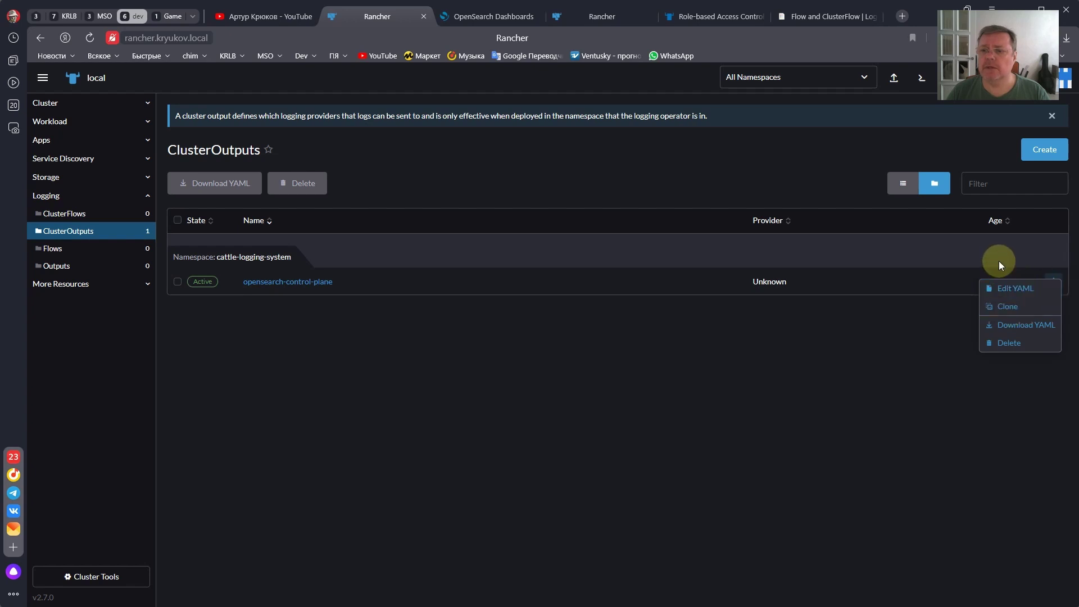
{"action": "left_click", "coordinate": [457, 356]}
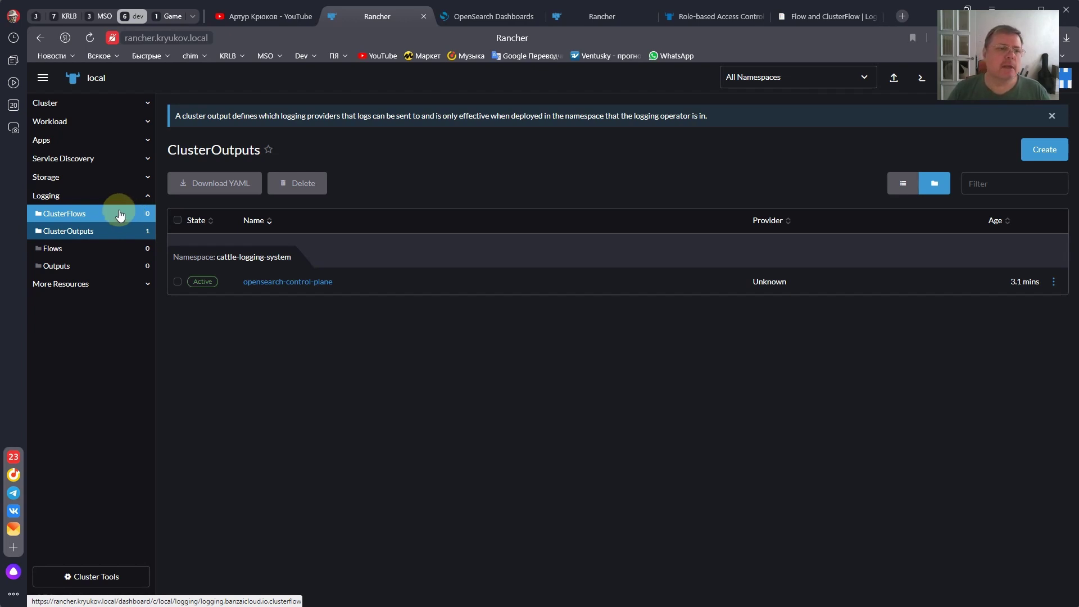
{"action": "left_click", "coordinate": [73, 249]}
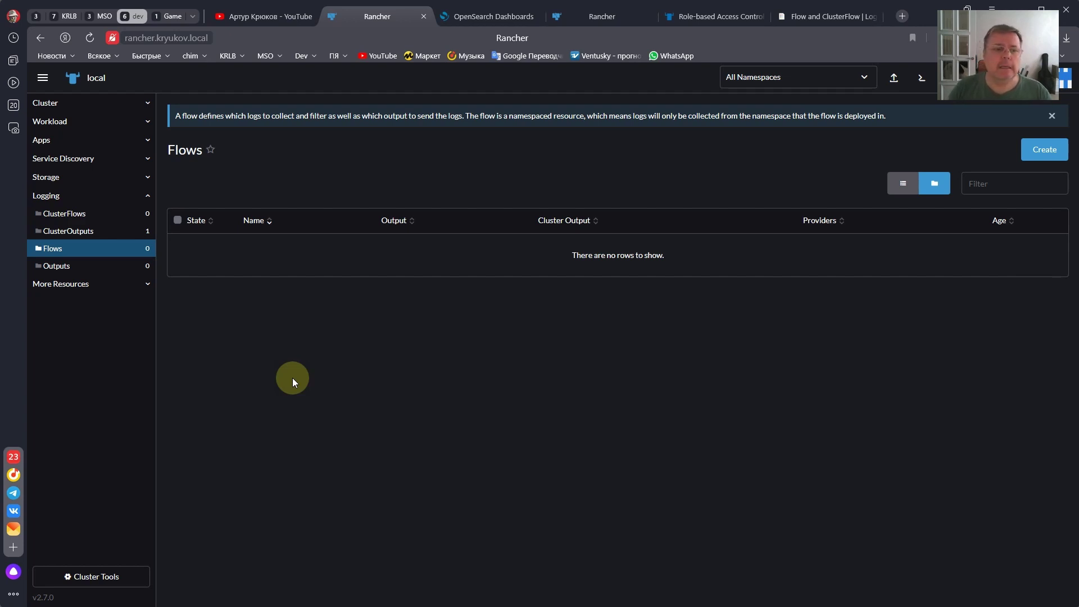
- Start a new Flow and copy the name kube-system from the README
{"action": "left_click", "coordinate": [1024, 145]}
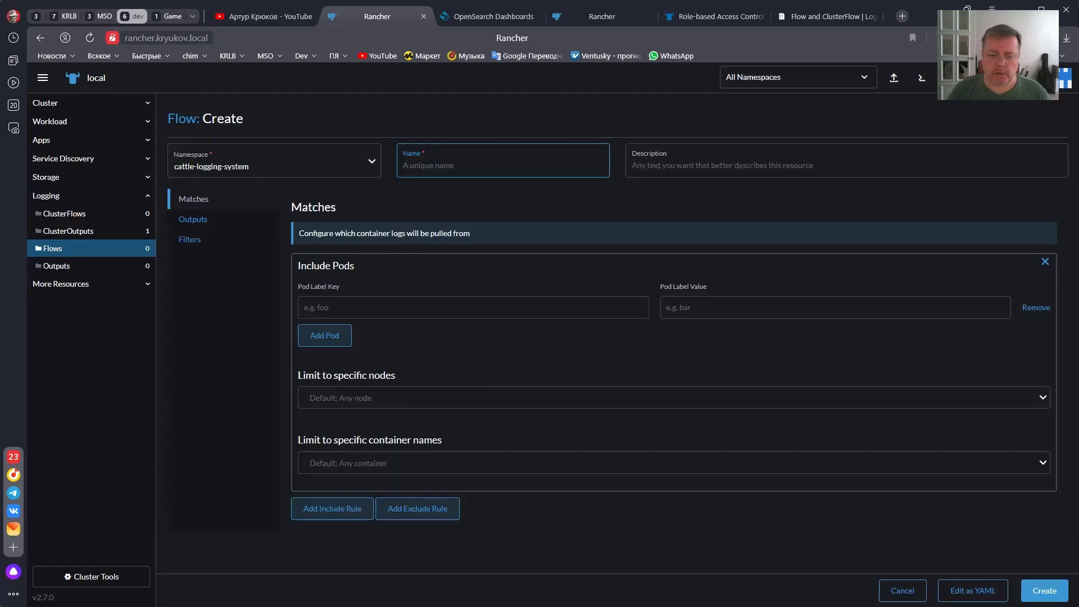
{"action": "key", "text": "alt+Tab"}
{"action": "scroll", "coordinate": [521, 451], "scroll_direction": "down", "scroll_amount": 5}
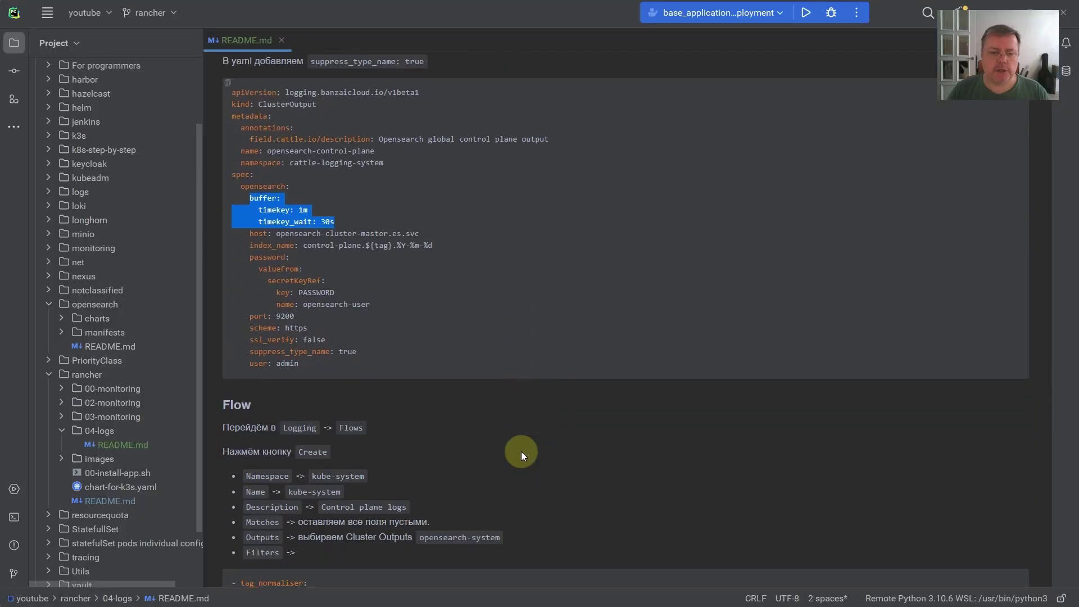
{"action": "left_click", "coordinate": [447, 389]}
{"action": "scroll", "coordinate": [448, 389], "scroll_direction": "up", "scroll_amount": 1}
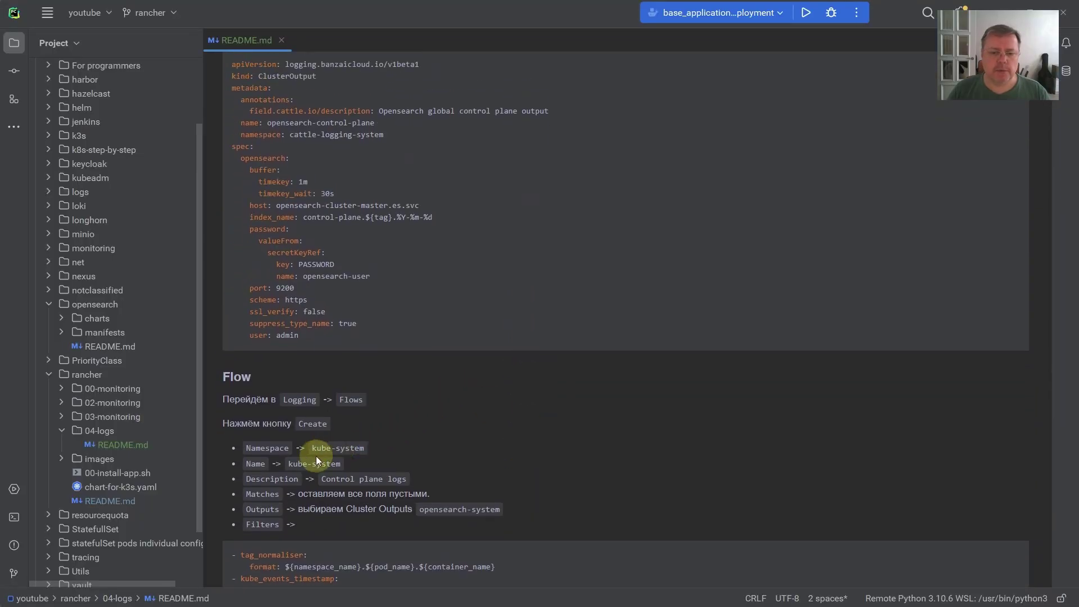
{"action": "left_click_drag", "start_coordinate": [288, 463], "coordinate": [342, 464]}
{"action": "key", "text": "ctrl+c"}
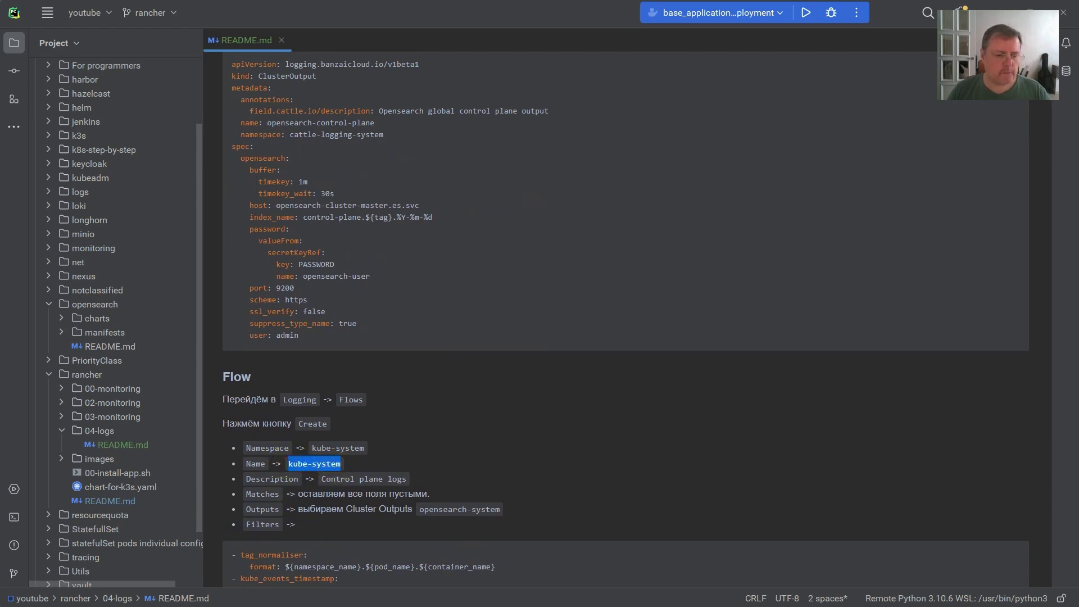
{"action": "key", "text": "alt+Tab"}
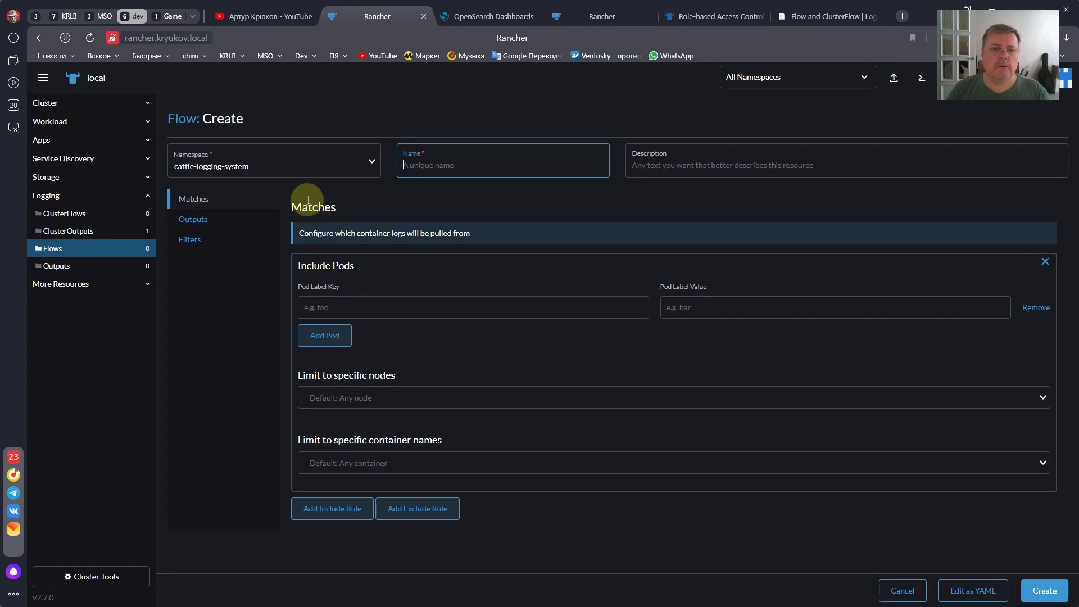
- Set the Flow's namespace to kube-system and its name to kube-system
{"action": "left_click", "coordinate": [289, 169]}
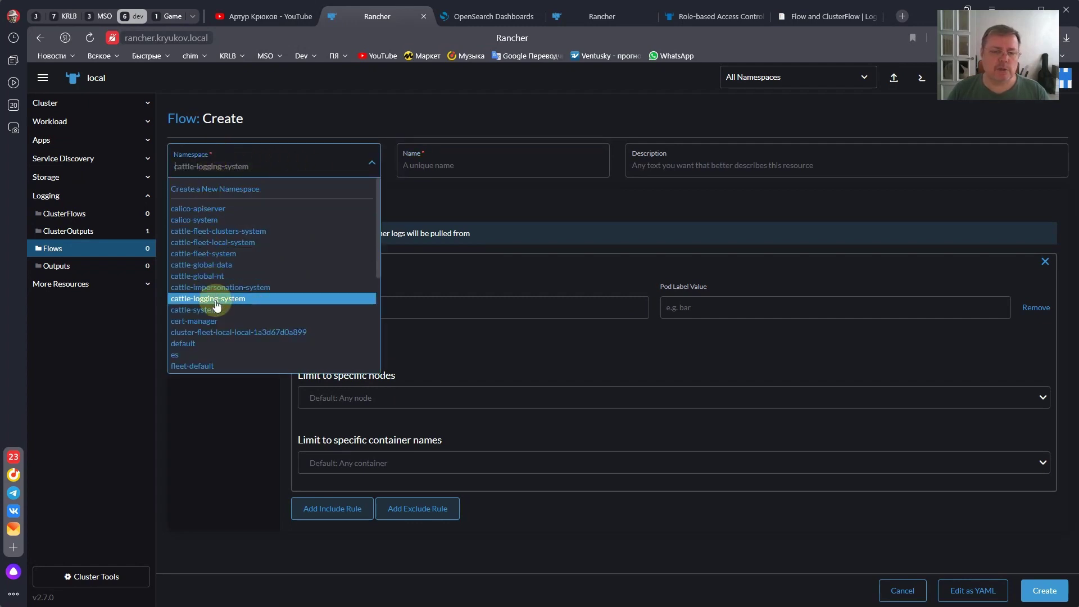
{"action": "scroll", "coordinate": [216, 305], "scroll_direction": "down", "scroll_amount": 2}
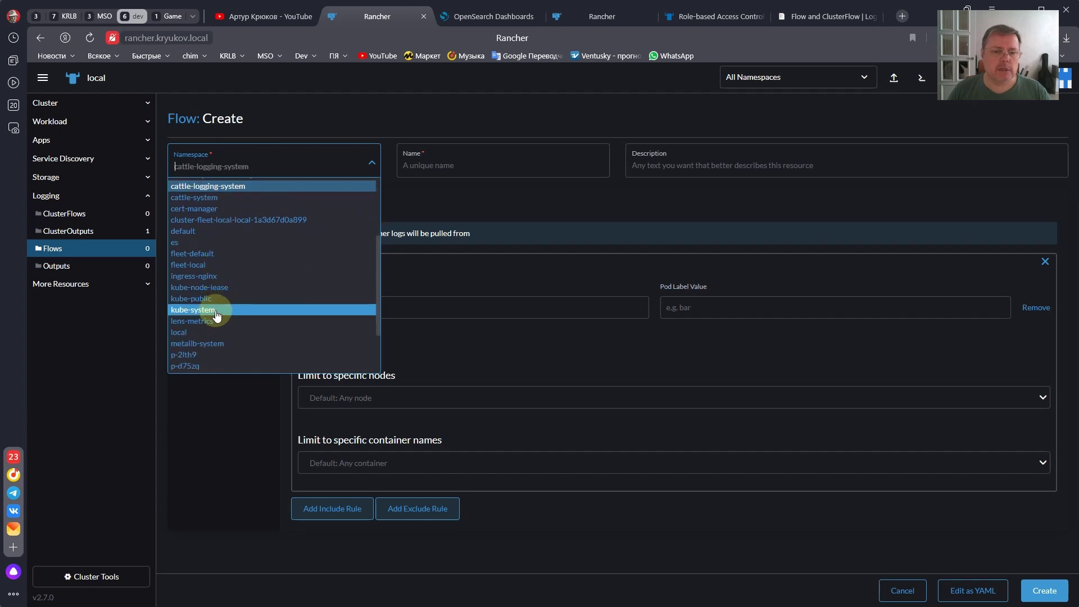
{"action": "left_click", "coordinate": [216, 311]}
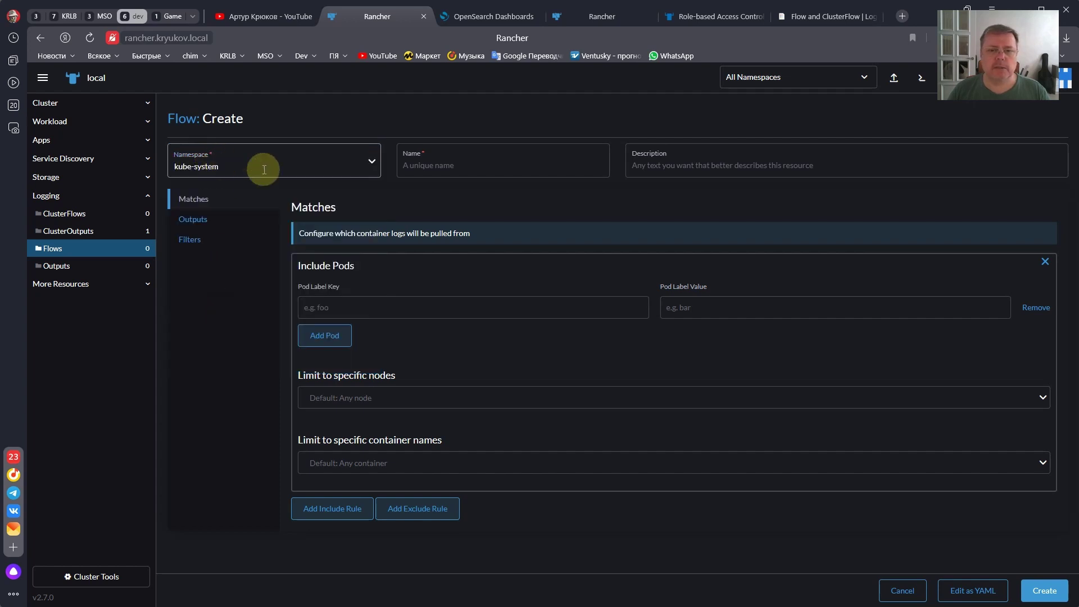
{"action": "left_click", "coordinate": [416, 168]}
{"action": "key", "text": "ctrl+v"}
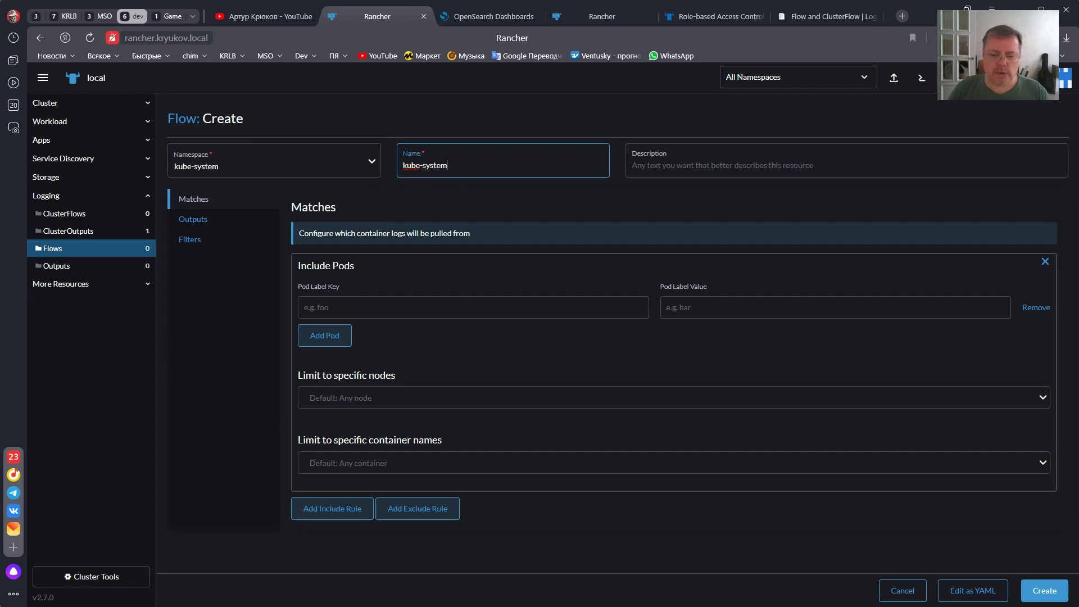
- Fill in the Flow description 'Control plane logs' copied from the README
{"action": "key", "text": "alt+Tab"}
{"action": "scroll", "coordinate": [349, 450], "scroll_direction": "down", "scroll_amount": 1}
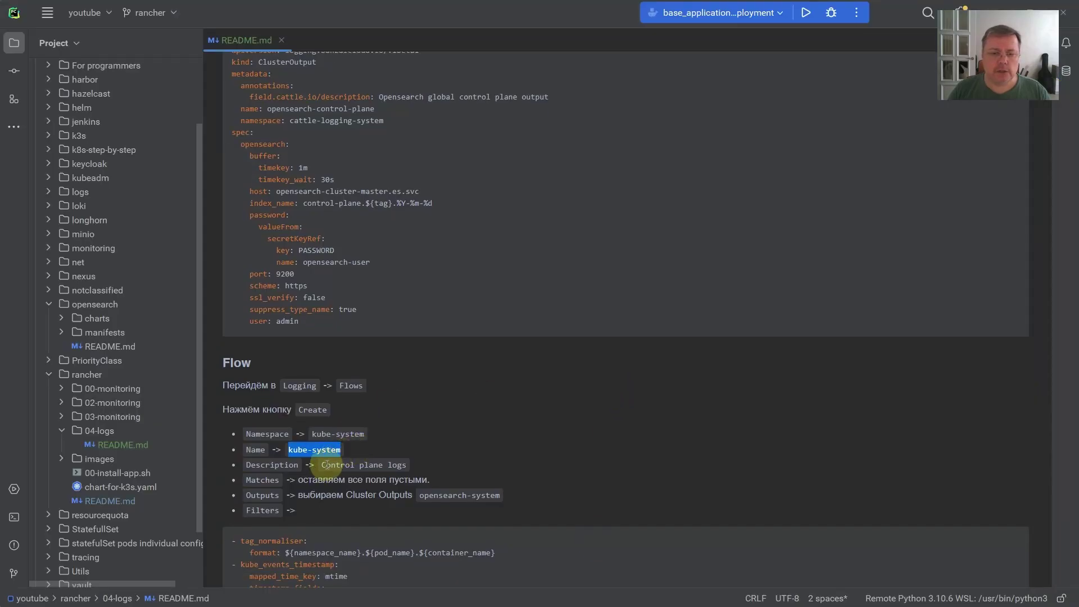
{"action": "left_click_drag", "start_coordinate": [322, 465], "coordinate": [407, 466]}
{"action": "key", "text": "ctrl+c"}
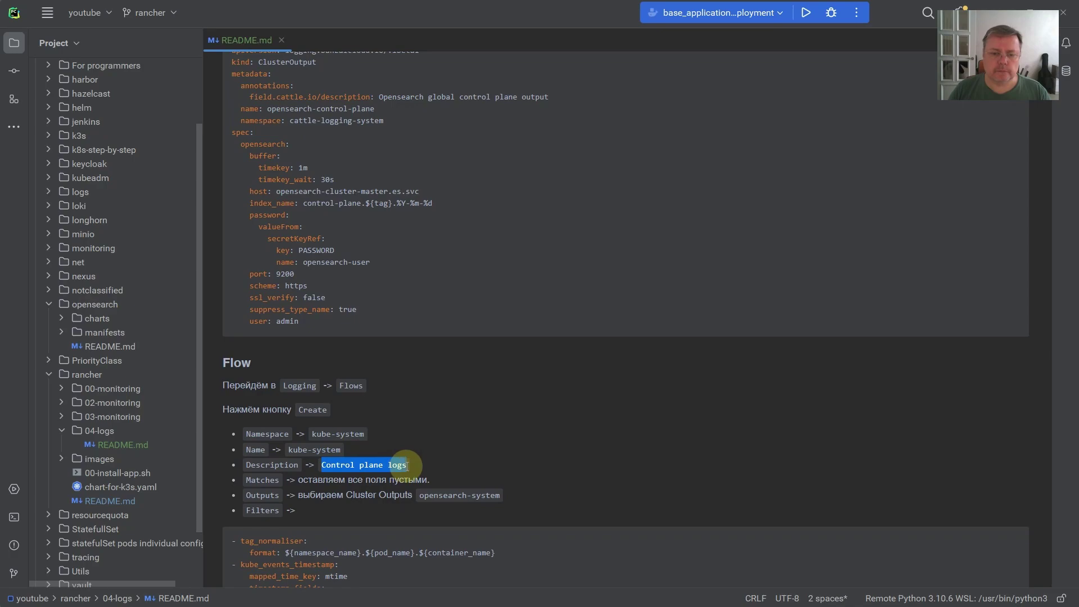
{"action": "key", "text": "alt+Tab"}
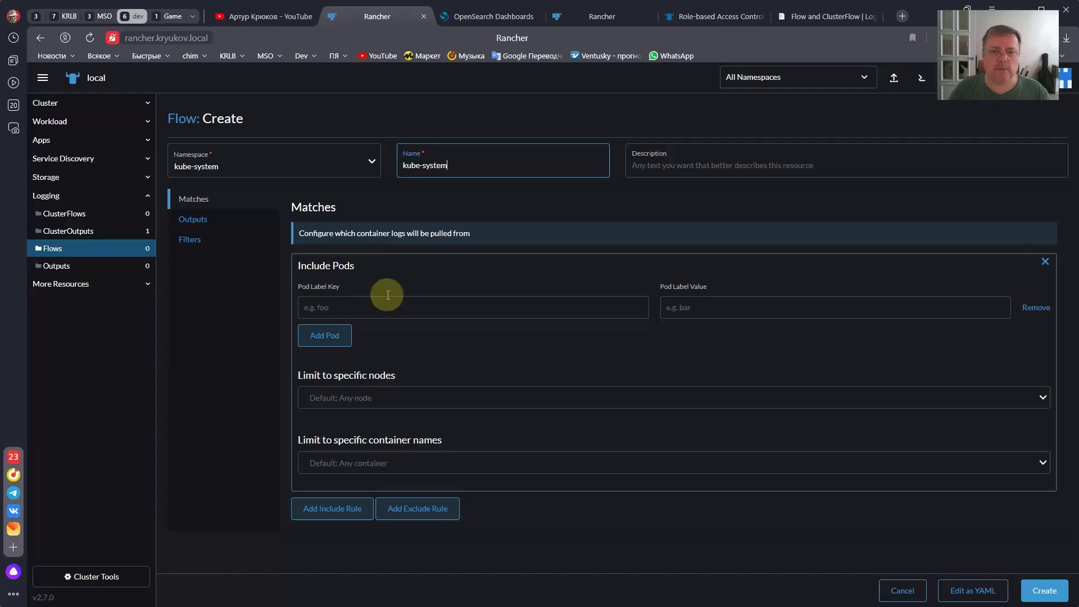
{"action": "left_click", "coordinate": [659, 166]}
{"action": "key", "text": "ctrl+v"}
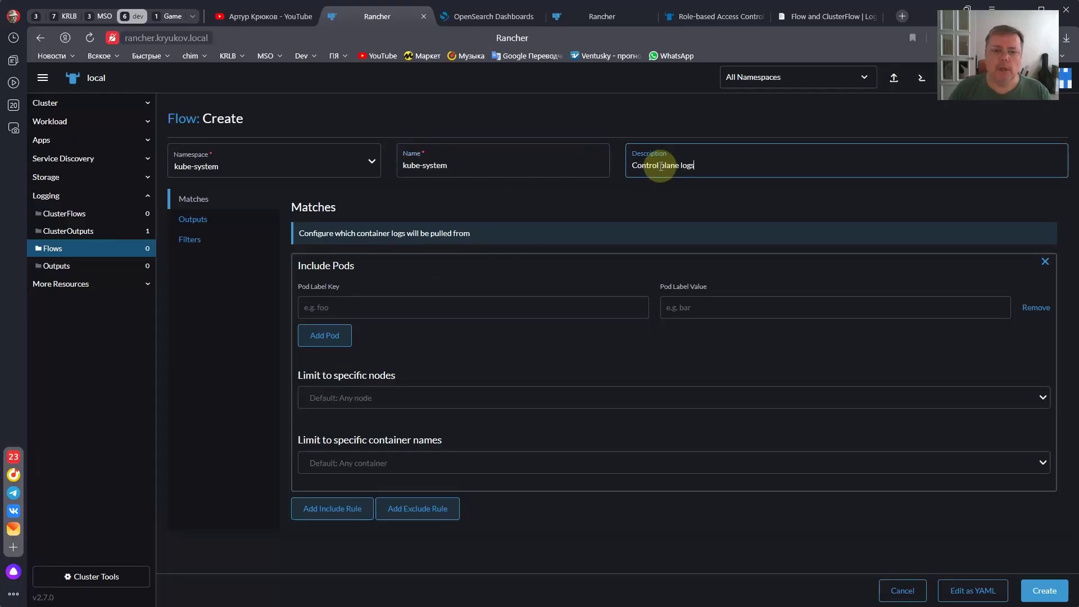
{"action": "left_click", "coordinate": [371, 307]}
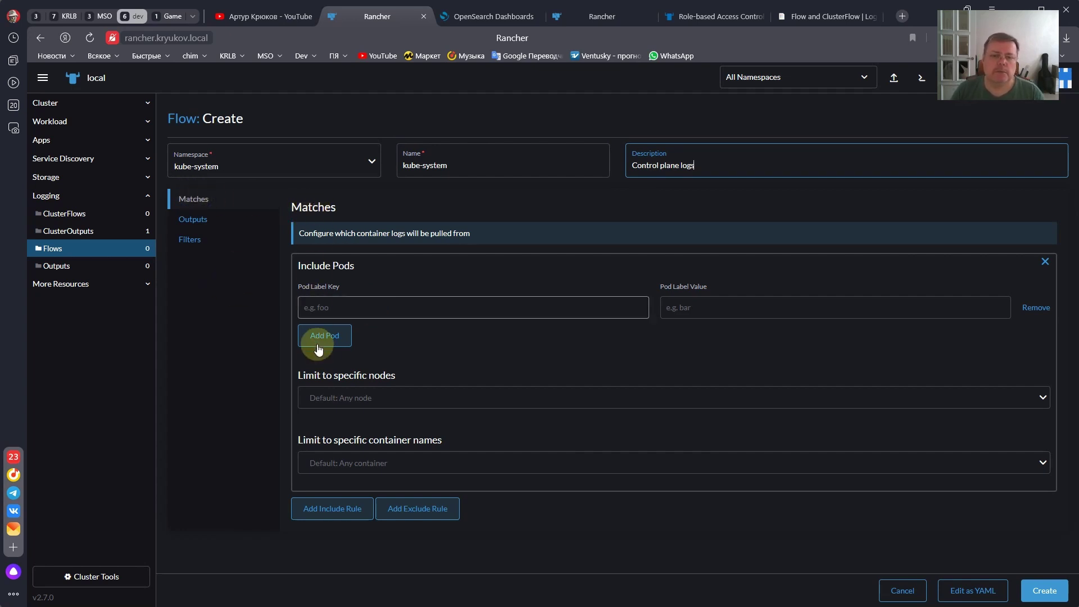
{"action": "left_click", "coordinate": [400, 393]}
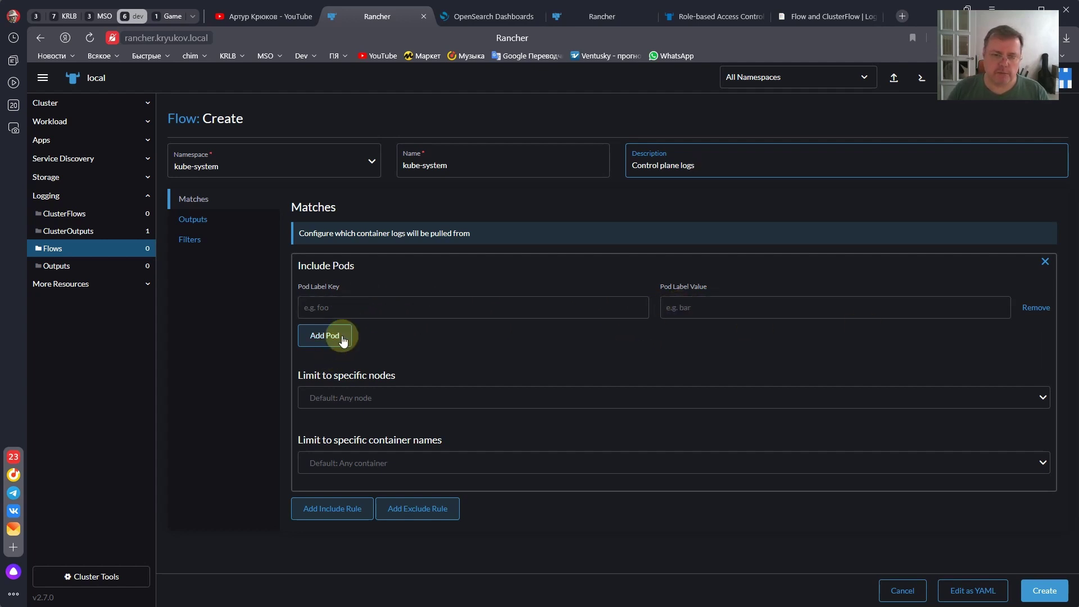
{"action": "left_click", "coordinate": [383, 398]}
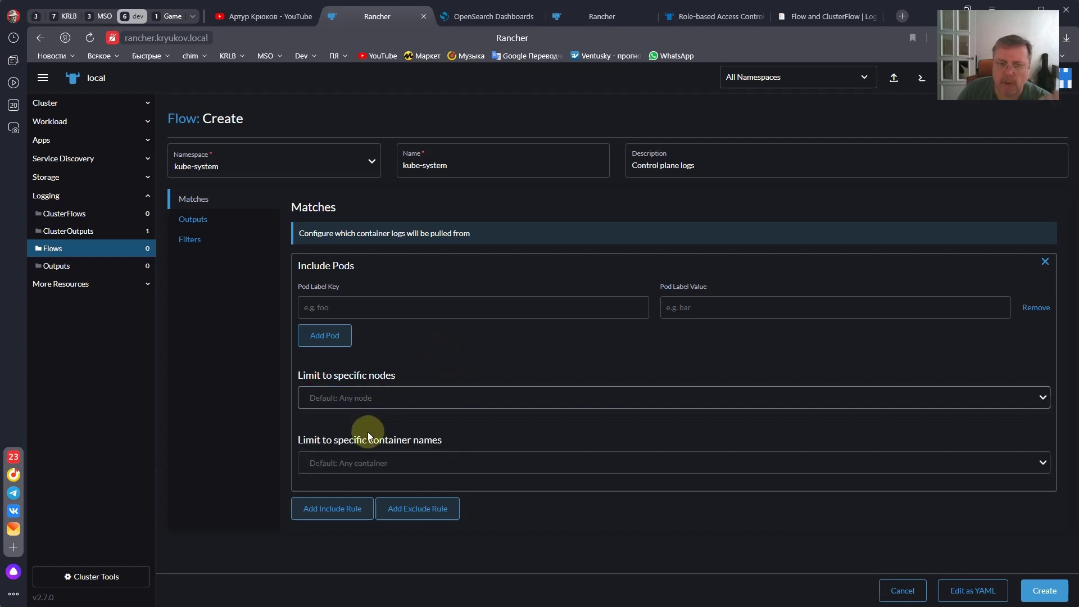
{"action": "left_click", "coordinate": [357, 460]}
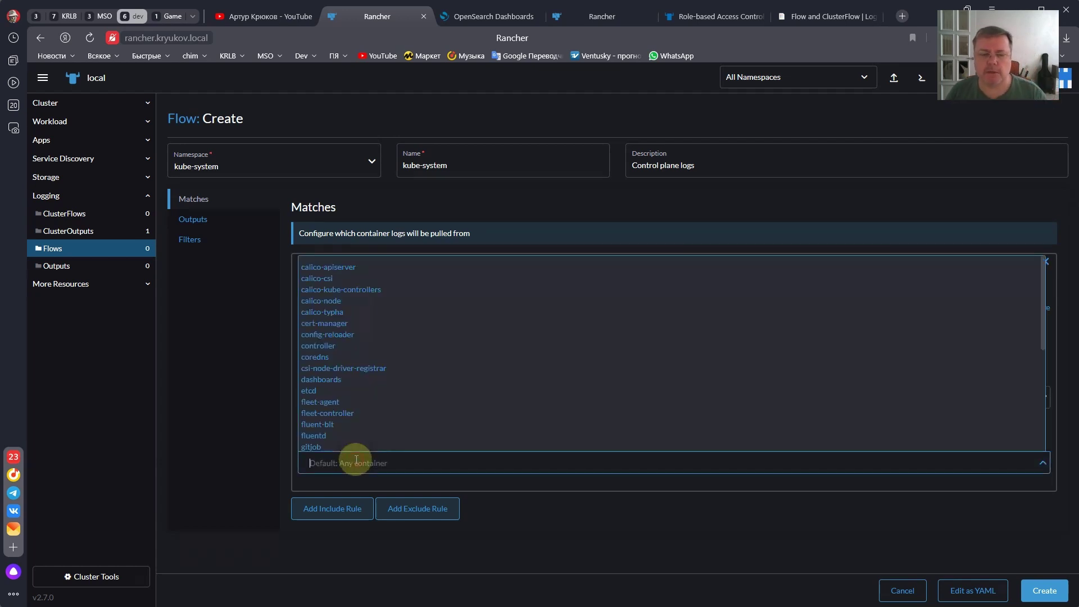
{"action": "scroll", "coordinate": [371, 359], "scroll_direction": "down", "scroll_amount": 3}
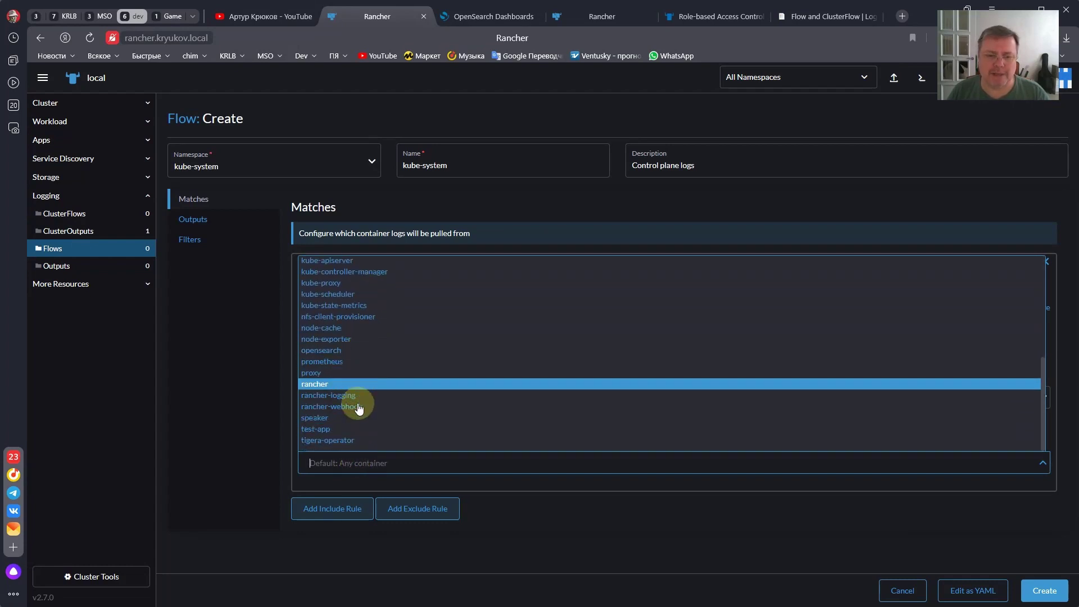
{"action": "scroll", "coordinate": [362, 405], "scroll_direction": "up", "scroll_amount": 5}
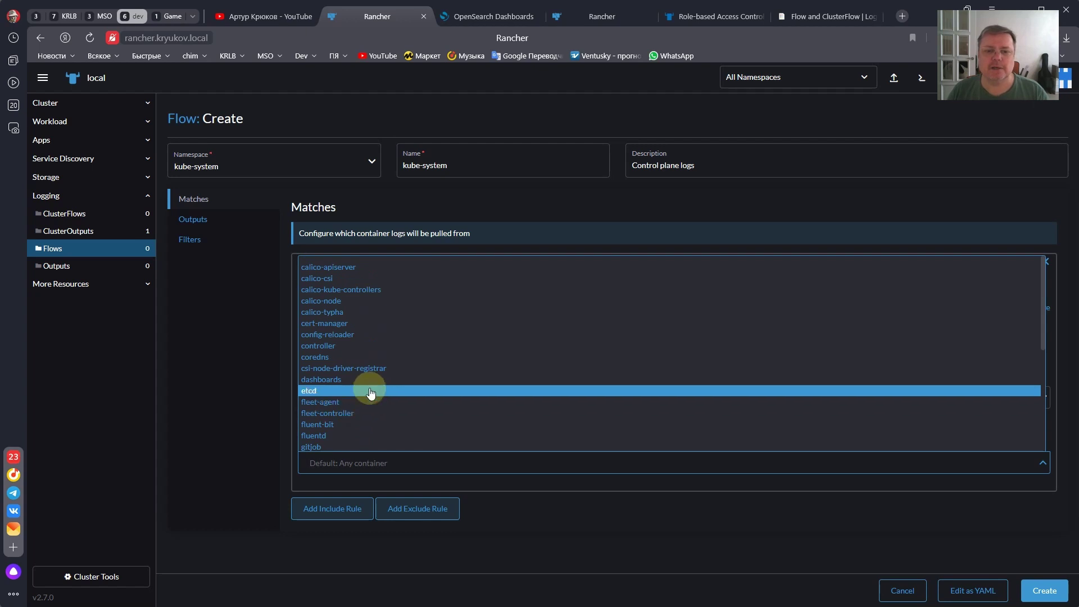
{"action": "left_click", "coordinate": [369, 483]}
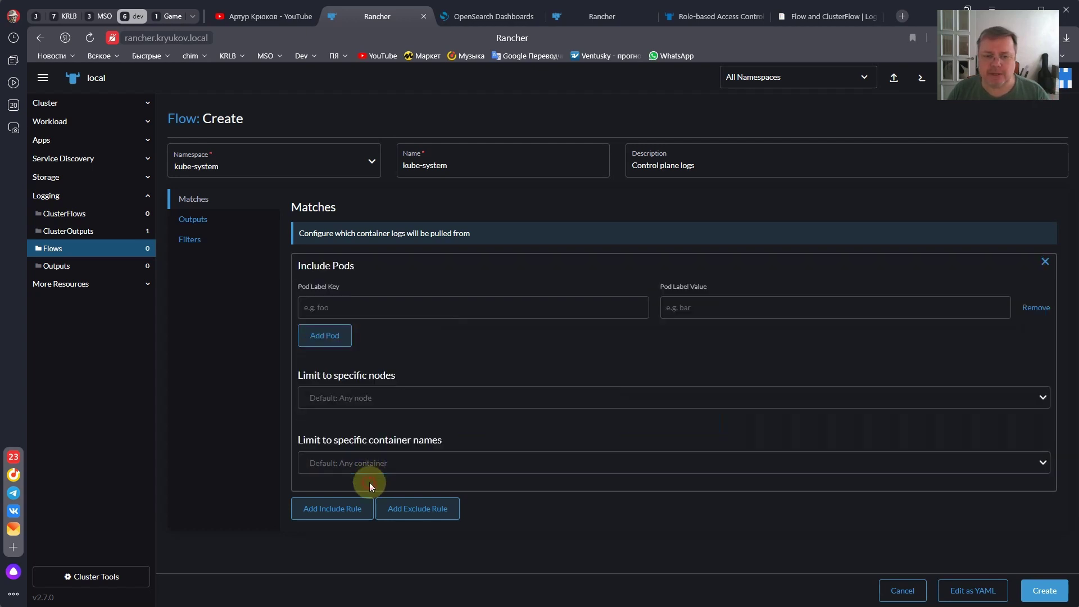
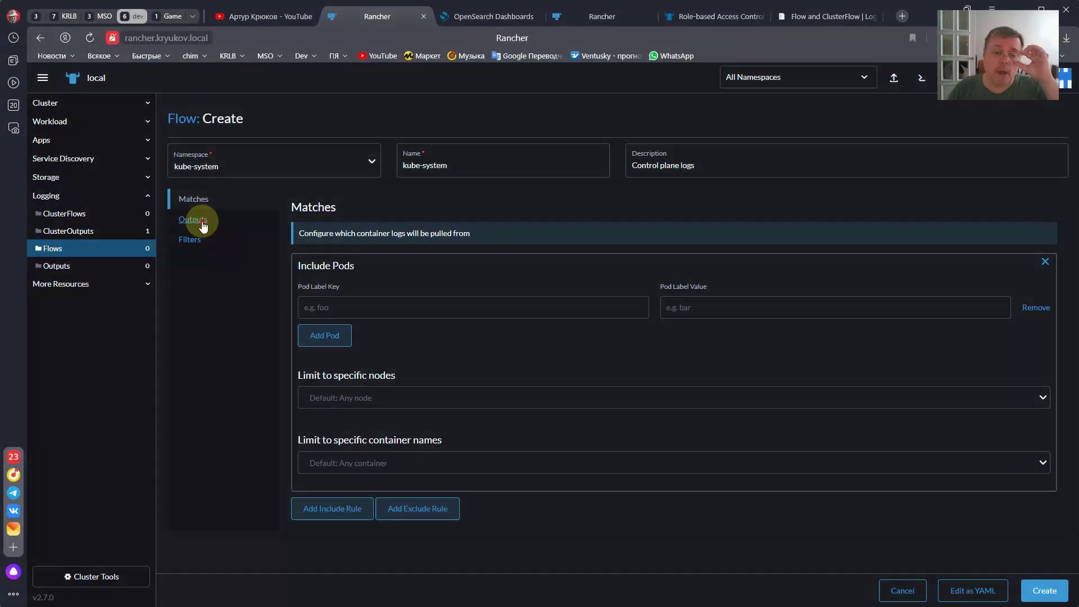
- Route the kube-system flow to the opensearch-control-plane cluster output and show its Filters section
{"action": "left_click", "coordinate": [203, 226]}
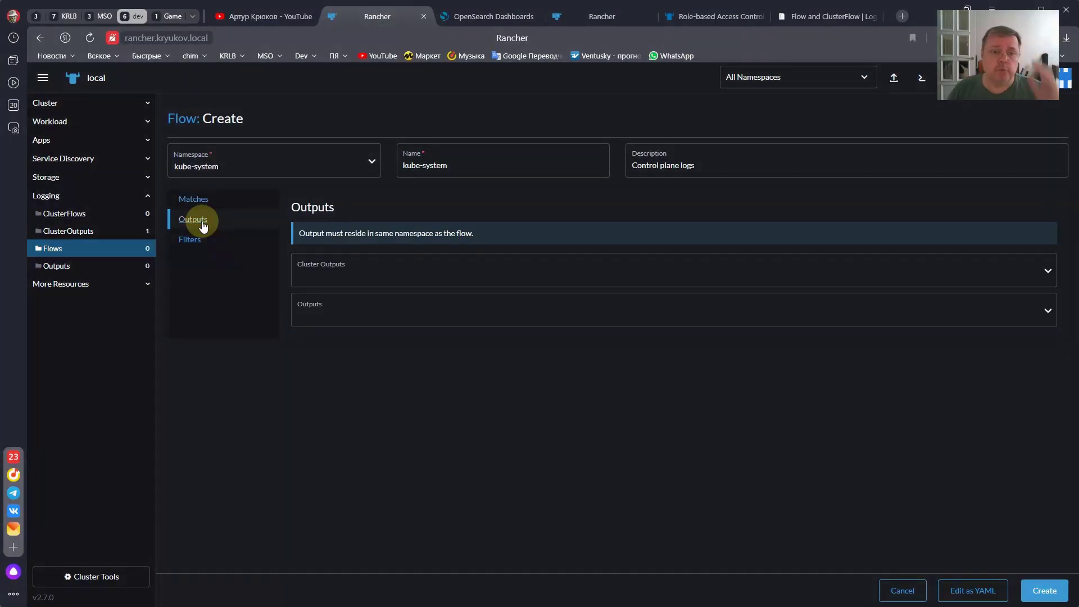
{"action": "left_click", "coordinate": [331, 284]}
{"action": "left_click", "coordinate": [331, 296]}
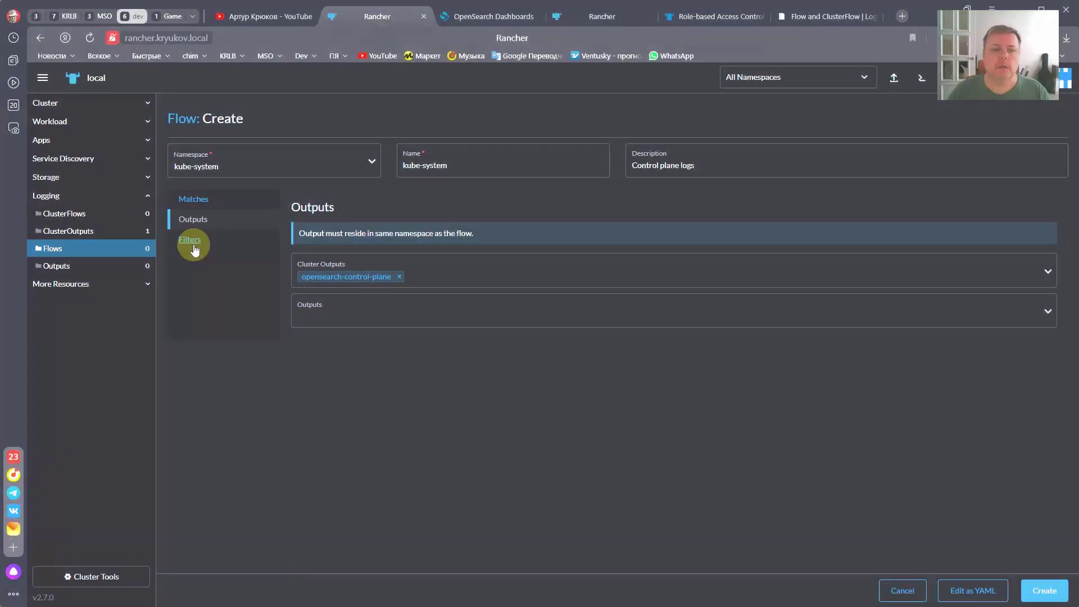
{"action": "left_click", "coordinate": [192, 242]}
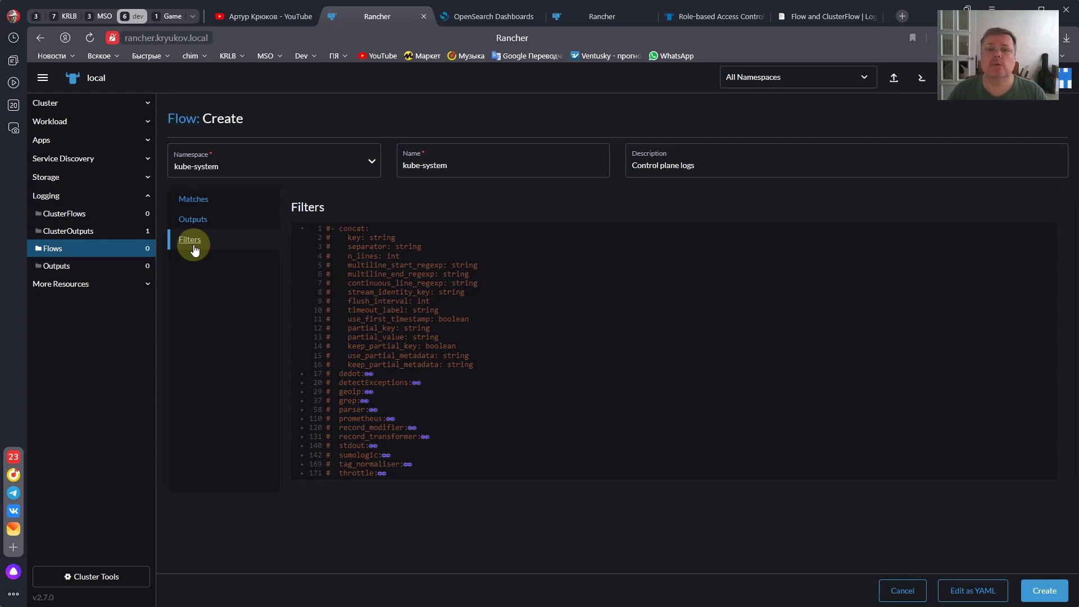
- Browse the Supported Plugins > Fluentd filters list in the Logging operator Flow docs
{"action": "left_click", "coordinate": [798, 20]}
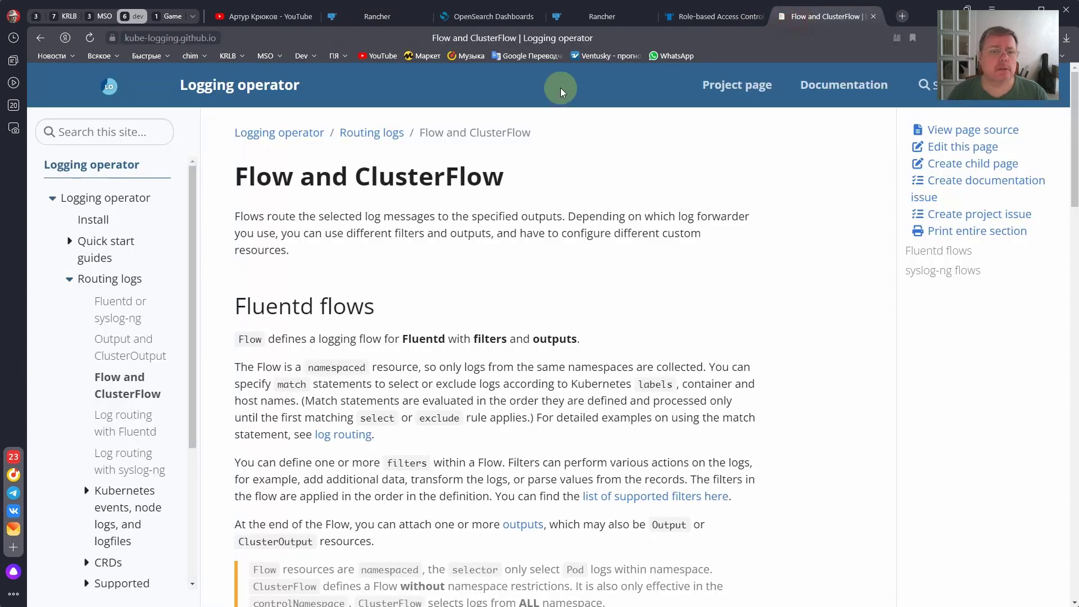
{"action": "scroll", "coordinate": [84, 336], "scroll_direction": "down", "scroll_amount": 3}
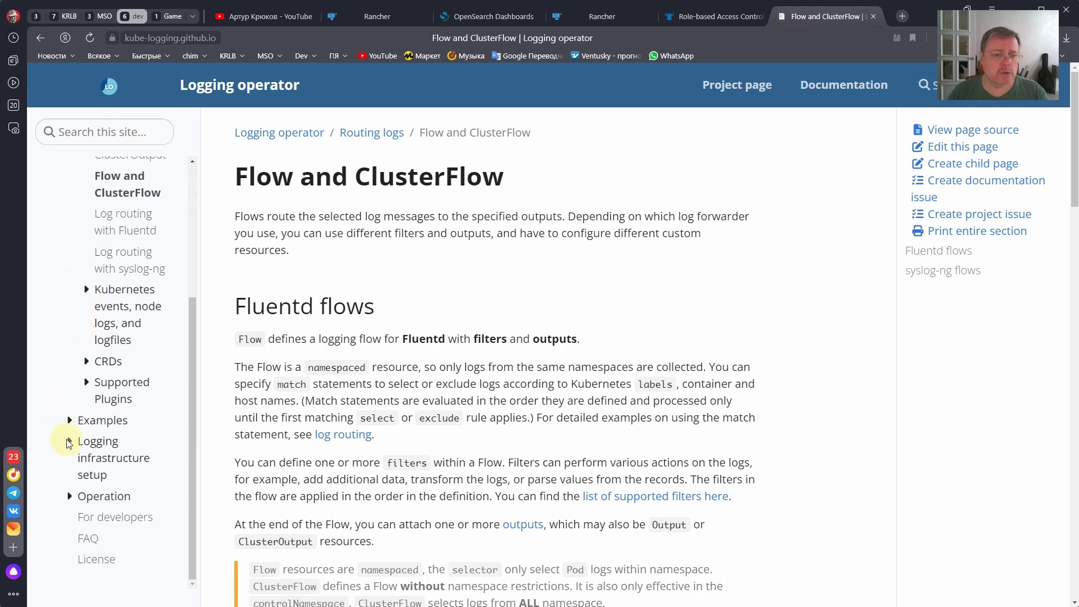
{"action": "left_click", "coordinate": [86, 383]}
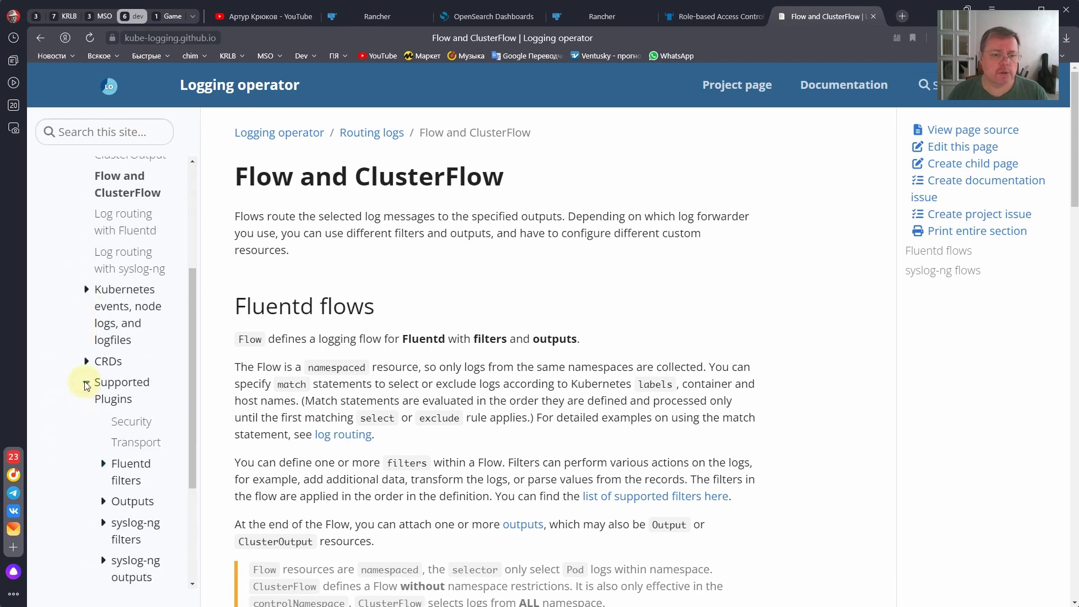
{"action": "scroll", "coordinate": [85, 382], "scroll_direction": "down", "scroll_amount": 3}
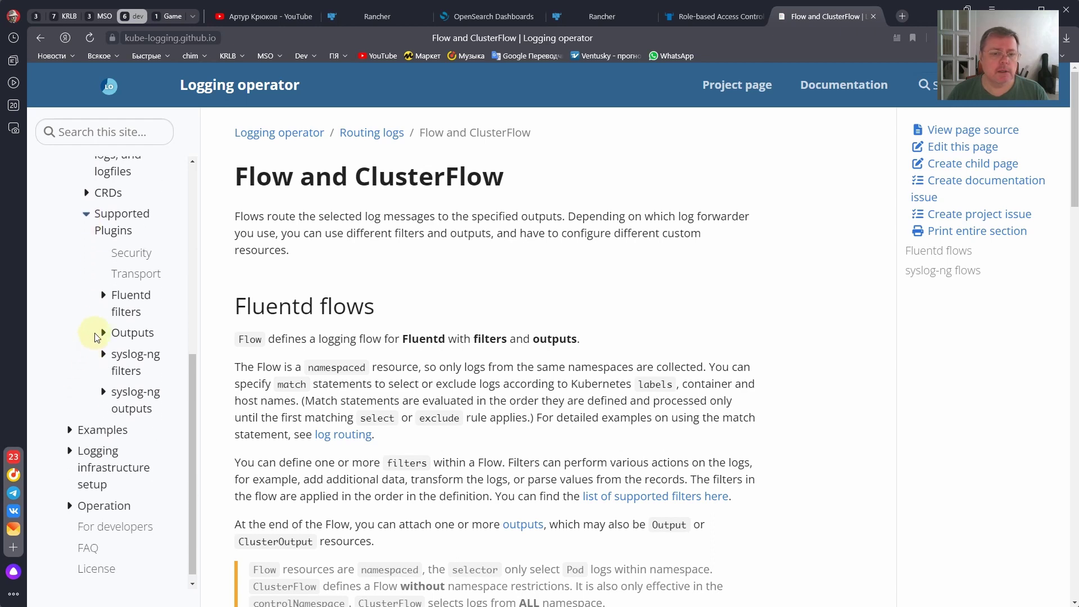
{"action": "left_click", "coordinate": [104, 295]}
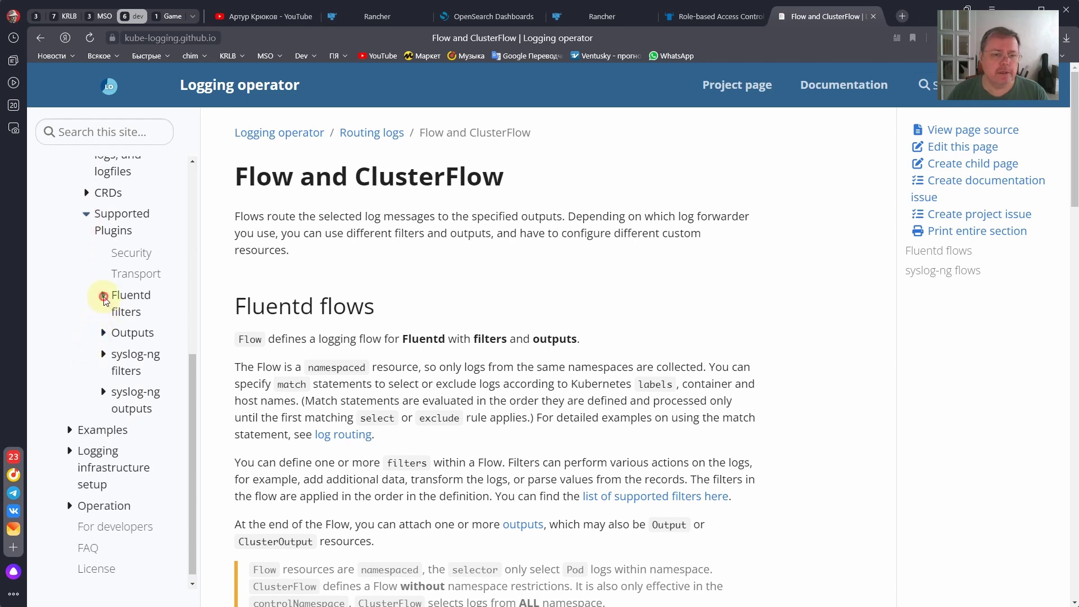
{"action": "left_click_drag", "start_coordinate": [118, 583], "coordinate": [145, 583]}
{"action": "scroll", "coordinate": [140, 382], "scroll_direction": "down", "scroll_amount": 5}
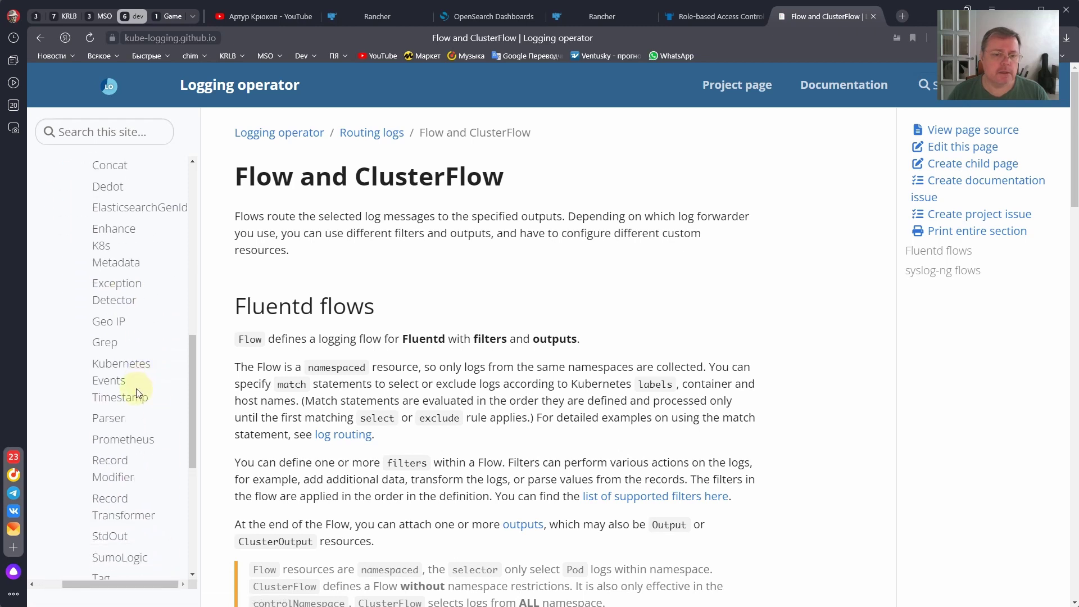
{"action": "scroll", "coordinate": [133, 377], "scroll_direction": "up", "scroll_amount": 2}
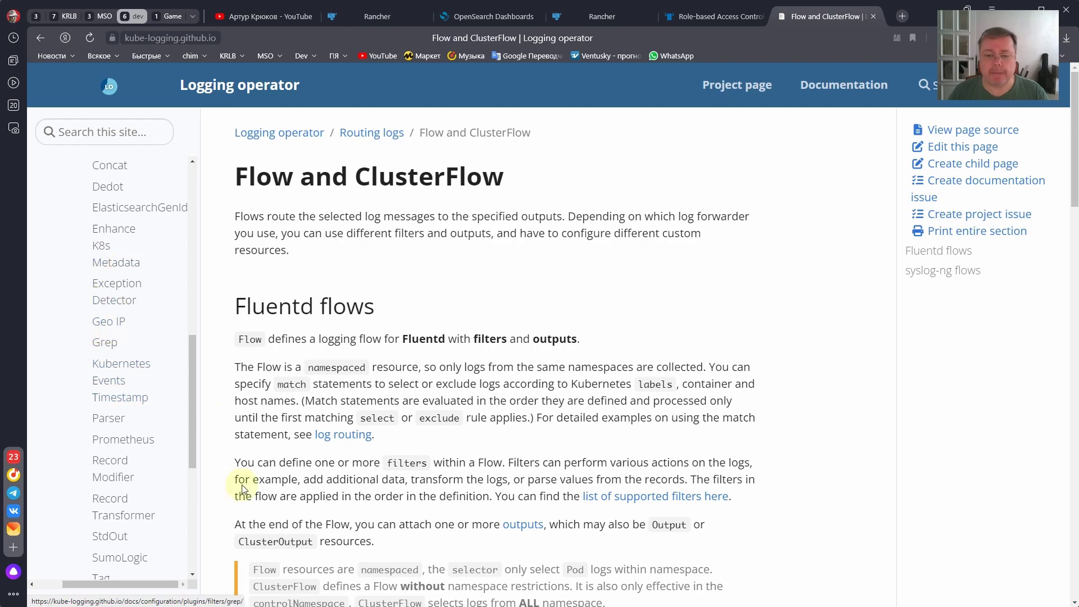
{"action": "key", "text": "alt+Tab"}
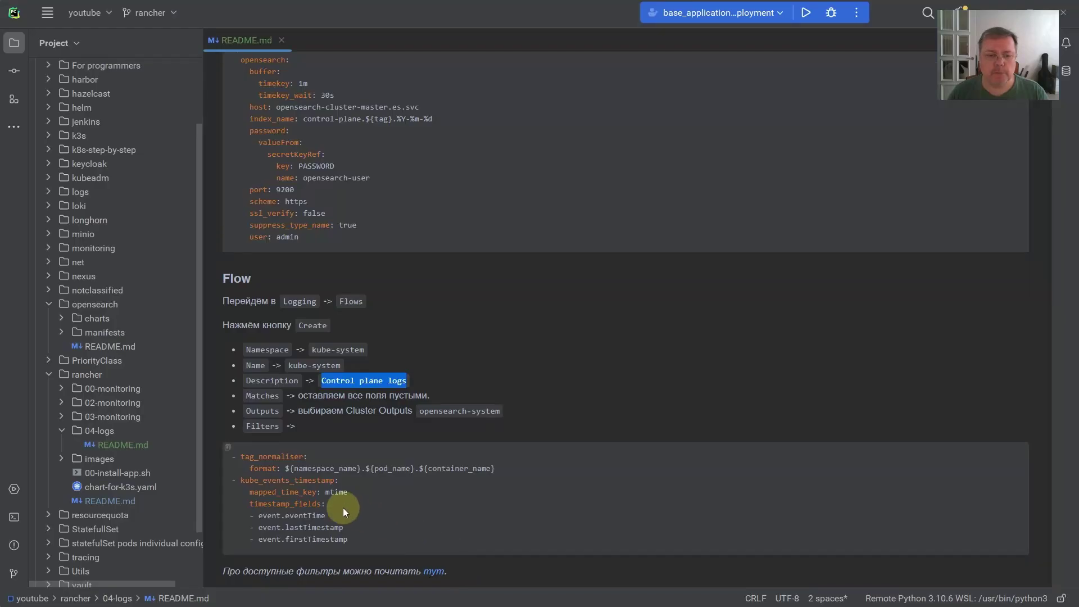
- Copy the tag_normaliser and kube_events_timestamp YAML from README.md over Rancher's commented filter template
{"action": "left_click", "coordinate": [343, 508]}
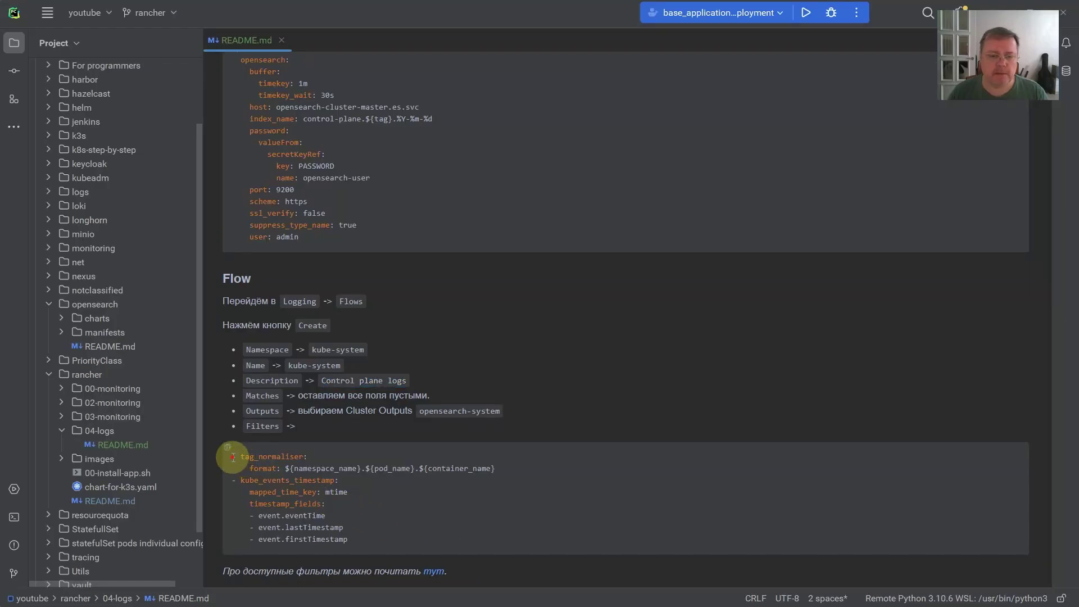
{"action": "left_click_drag", "start_coordinate": [232, 456], "coordinate": [353, 541]}
{"action": "key", "text": "ctrl+c"}
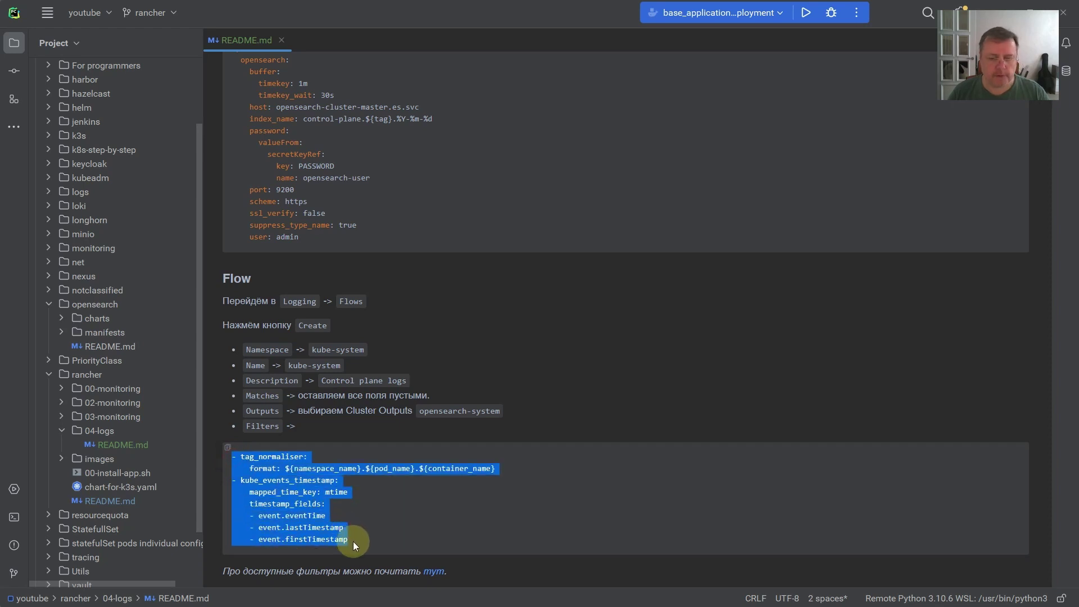
{"action": "key", "text": "alt+Tab"}
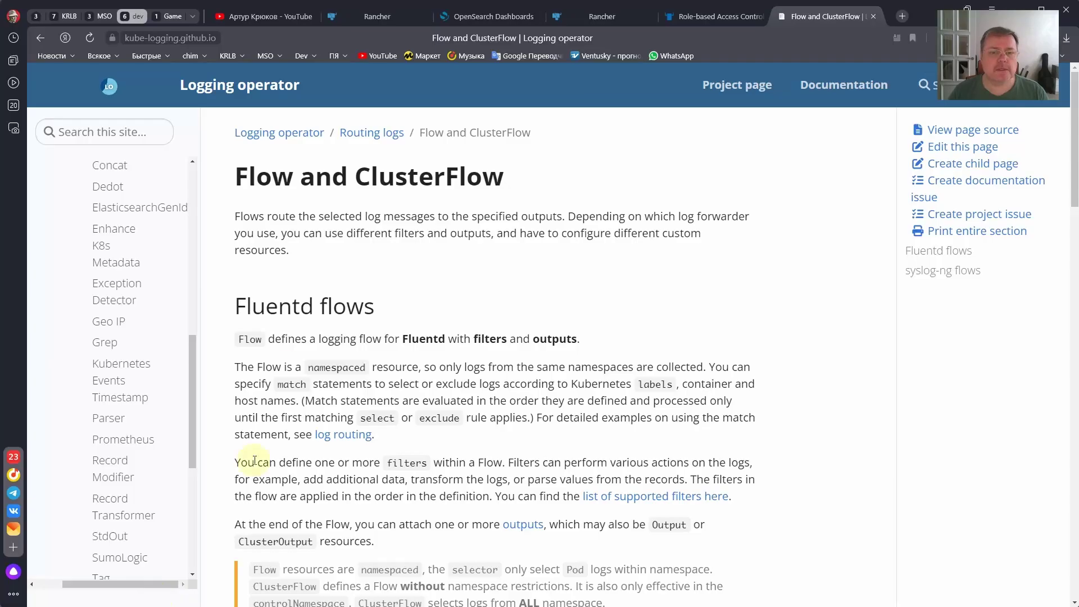
{"action": "left_click", "coordinate": [400, 17]}
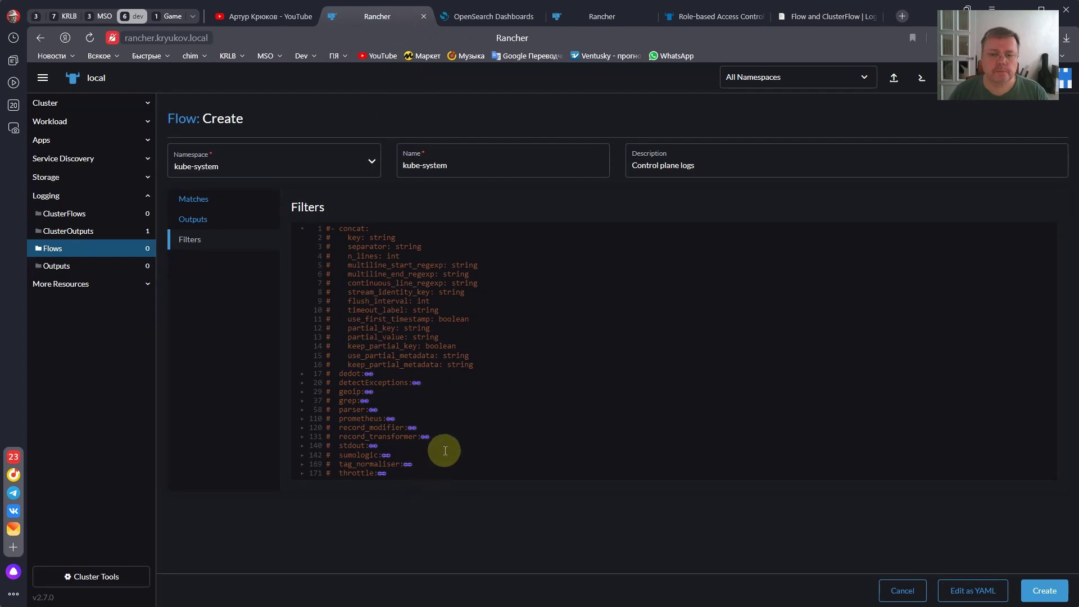
{"action": "key", "text": "ctrl+a"}
{"action": "key", "text": "ctrl+v"}
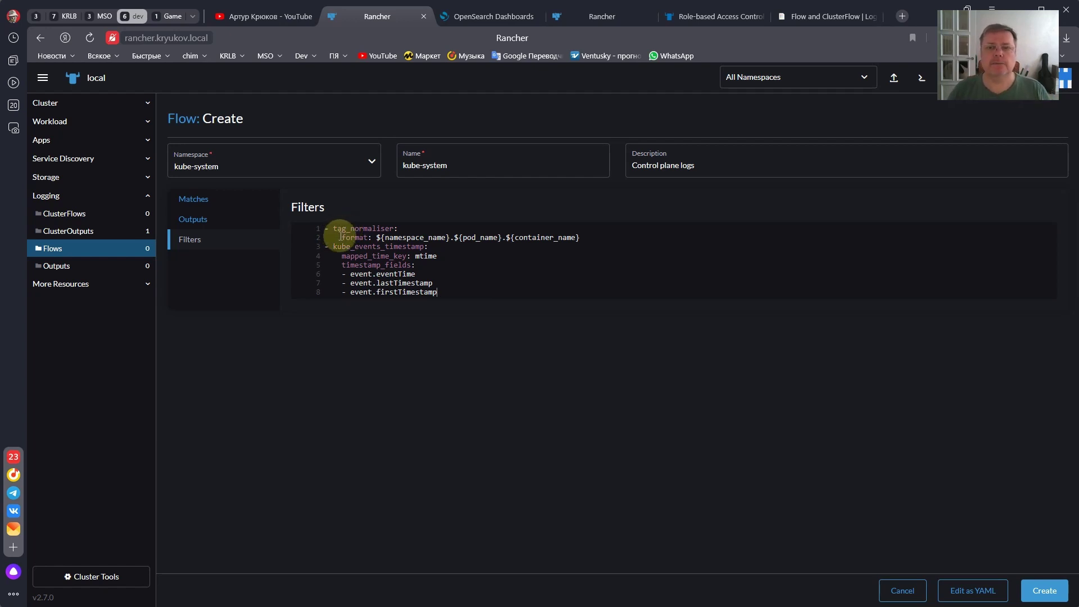
{"action": "key", "text": "alt+Tab"}
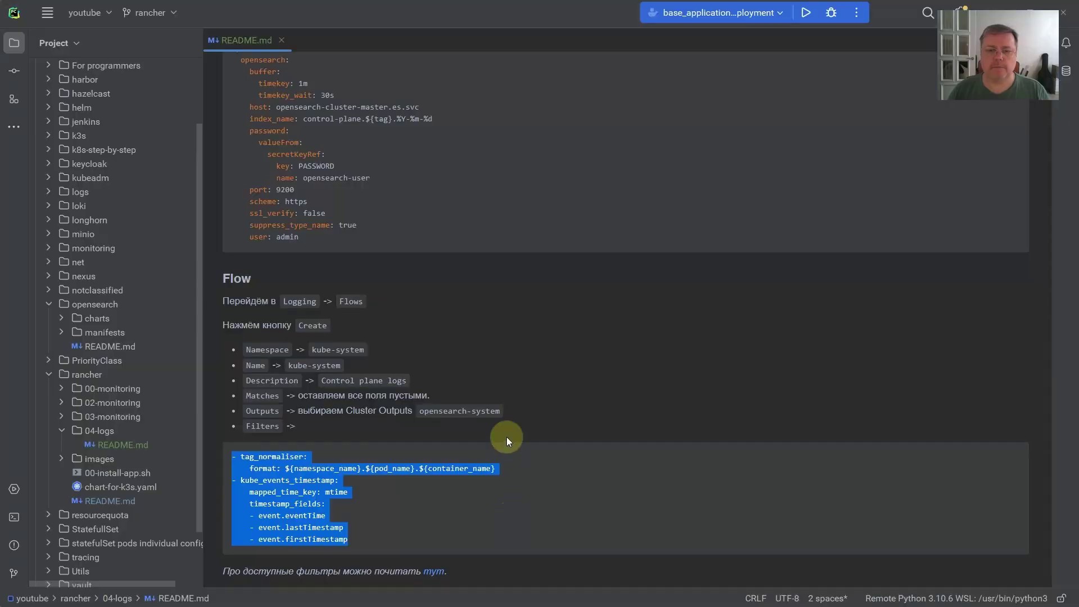
- Highlight ${tag} in index_name and namespace_name and pod_name in the tag_normaliser format line
{"action": "scroll", "coordinate": [490, 387], "scroll_direction": "up", "scroll_amount": 4}
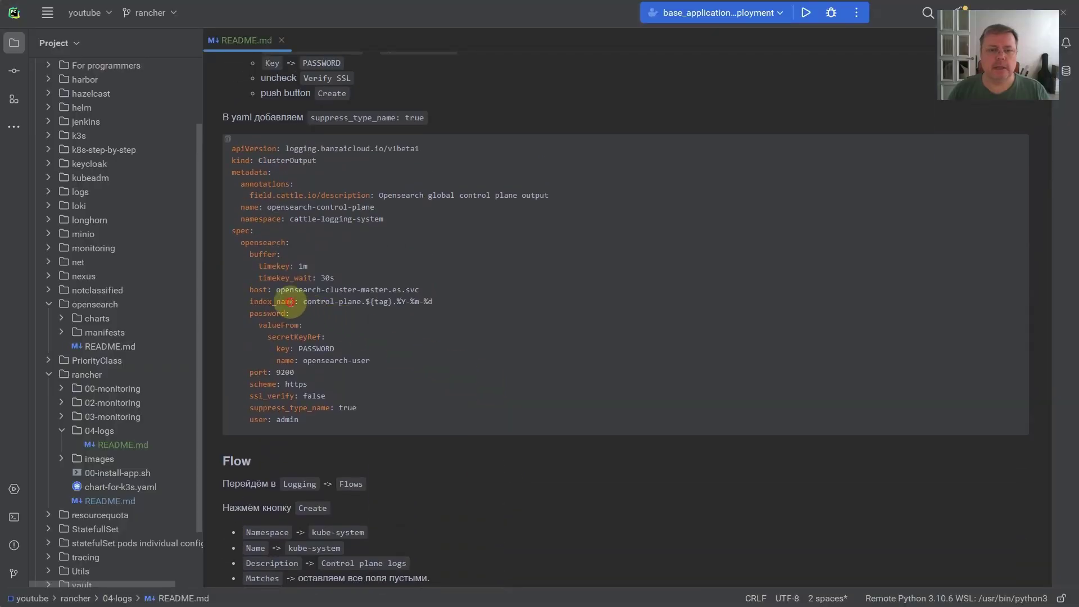
{"action": "left_click_drag", "start_coordinate": [366, 304], "coordinate": [391, 308]}
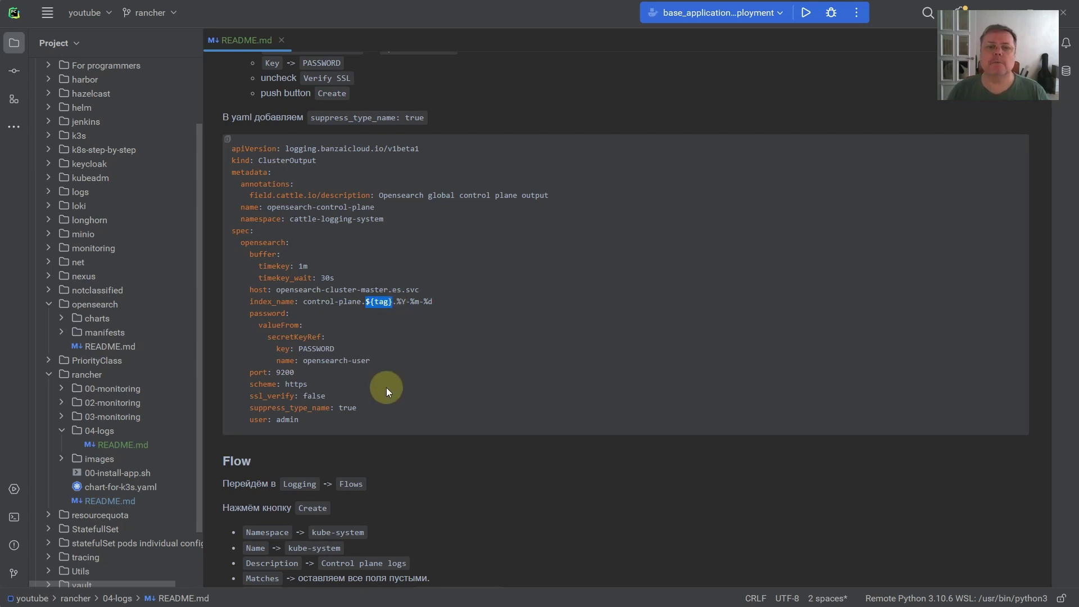
{"action": "scroll", "coordinate": [407, 393], "scroll_direction": "down", "scroll_amount": 5}
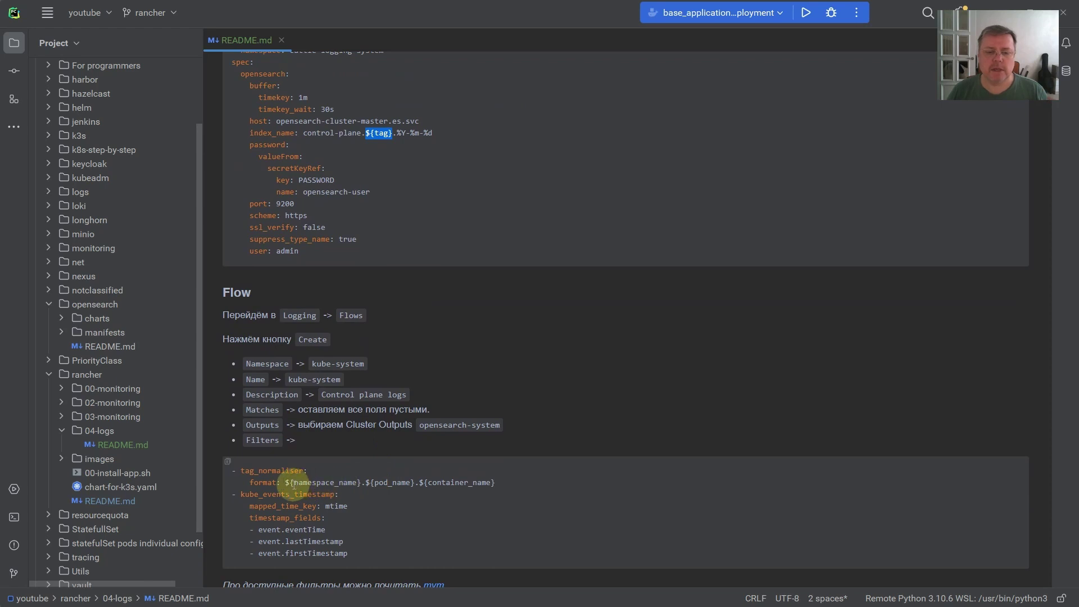
{"action": "left_click_drag", "start_coordinate": [293, 484], "coordinate": [357, 485]}
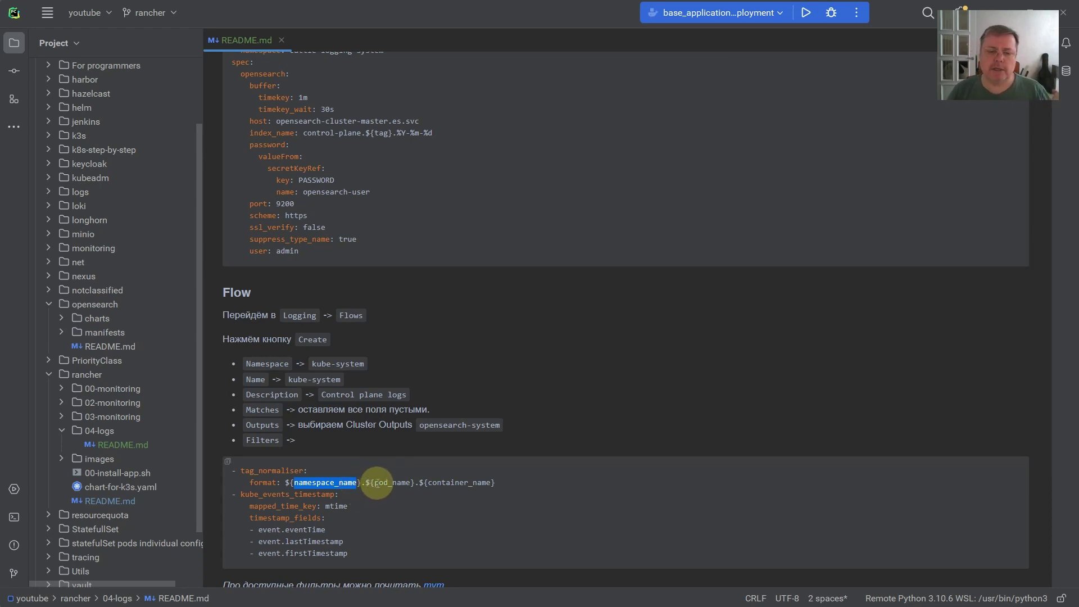
{"action": "left_click_drag", "start_coordinate": [375, 482], "coordinate": [490, 483]}
{"action": "left_click", "coordinate": [427, 192]}
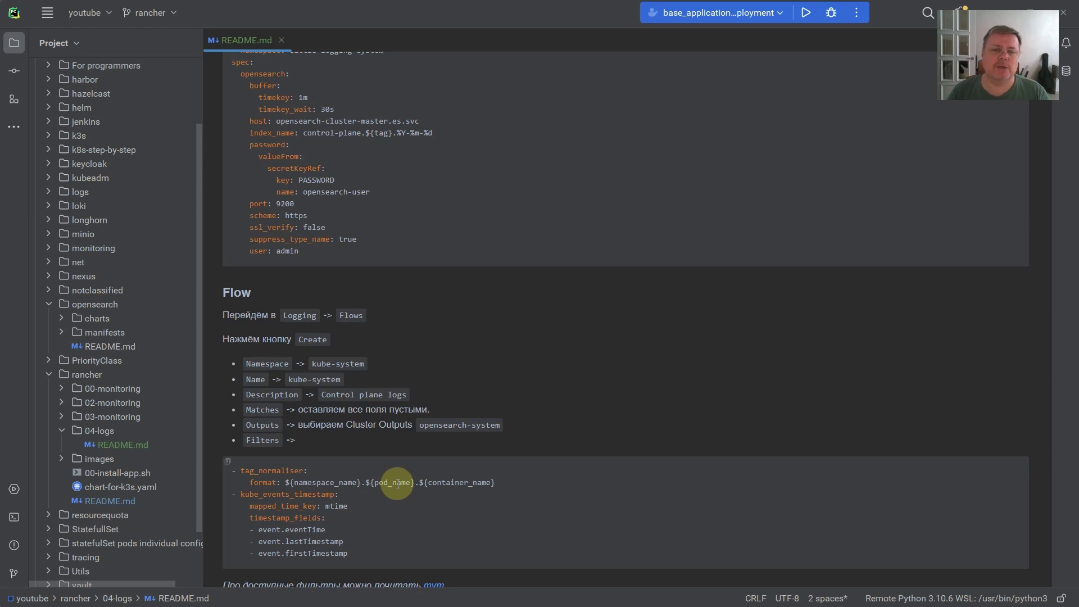
- Compare the old index name pattern with control-plane.${tag}.%Y-%m-%d in the README
{"action": "scroll", "coordinate": [397, 311], "scroll_direction": "up", "scroll_amount": 5}
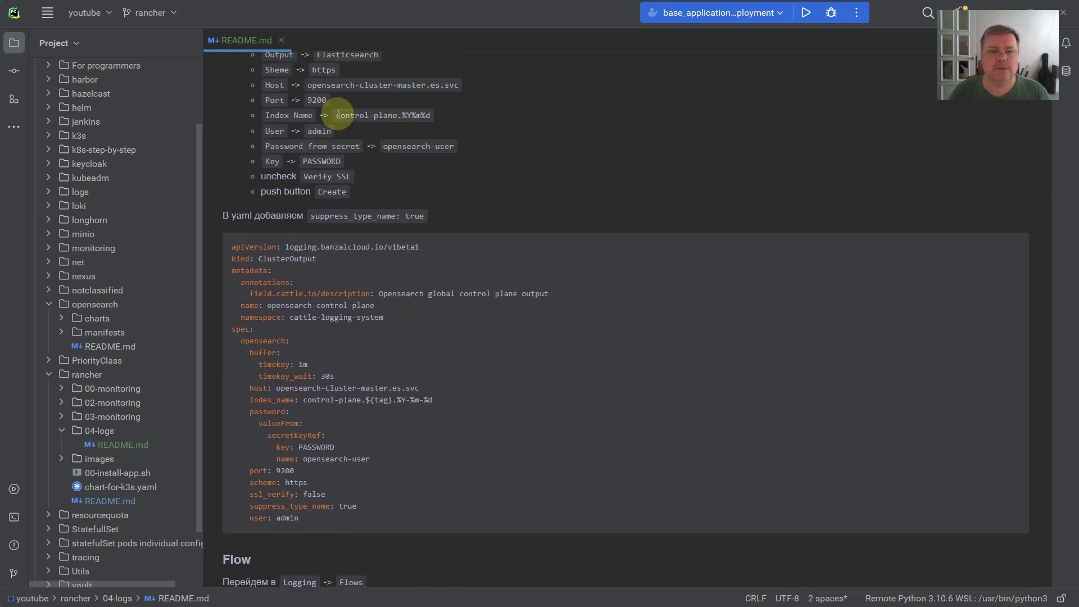
{"action": "left_click_drag", "start_coordinate": [336, 116], "coordinate": [429, 114]}
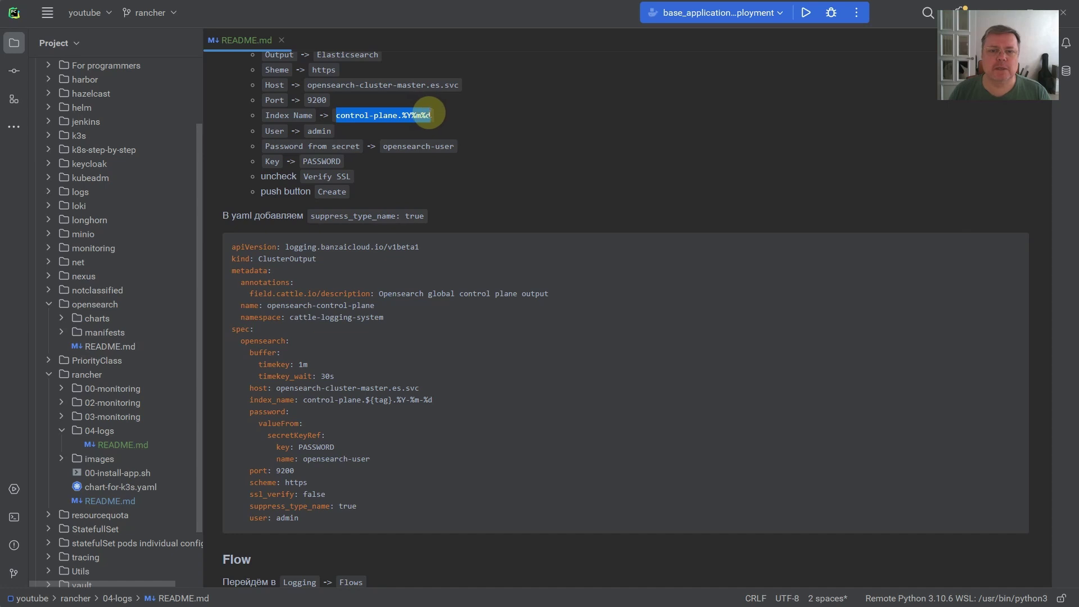
{"action": "scroll", "coordinate": [369, 306], "scroll_direction": "down", "scroll_amount": 2}
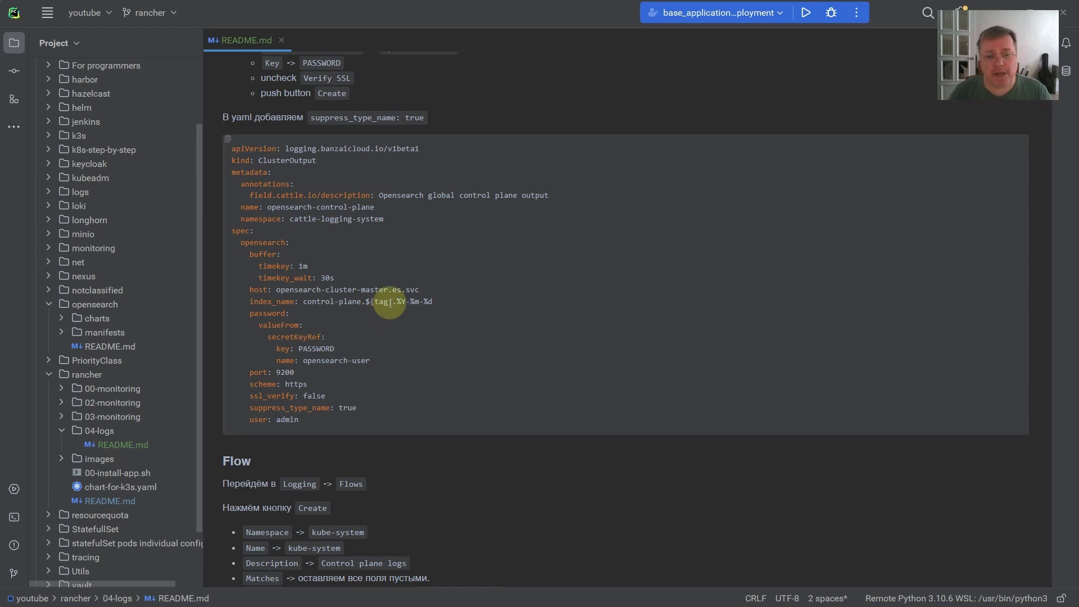
{"action": "scroll", "coordinate": [388, 303], "scroll_direction": "down", "scroll_amount": 2}
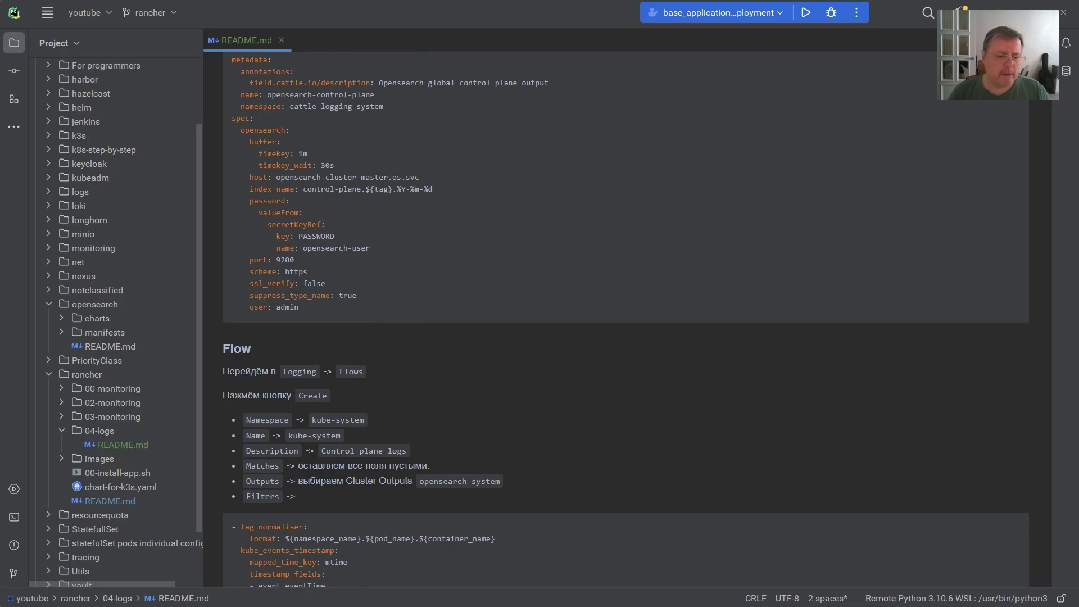
{"action": "key", "text": "alt+Tab"}
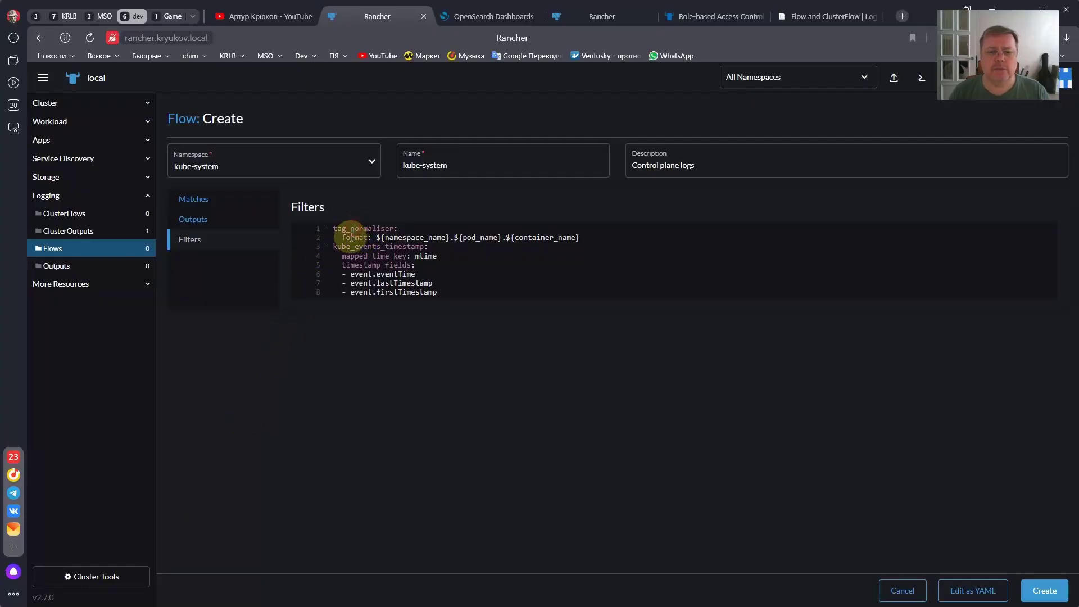
- Point out the tag_normaliser format line and the mtime mapped_time_key in the filters YAML
{"action": "left_click", "coordinate": [351, 236]}
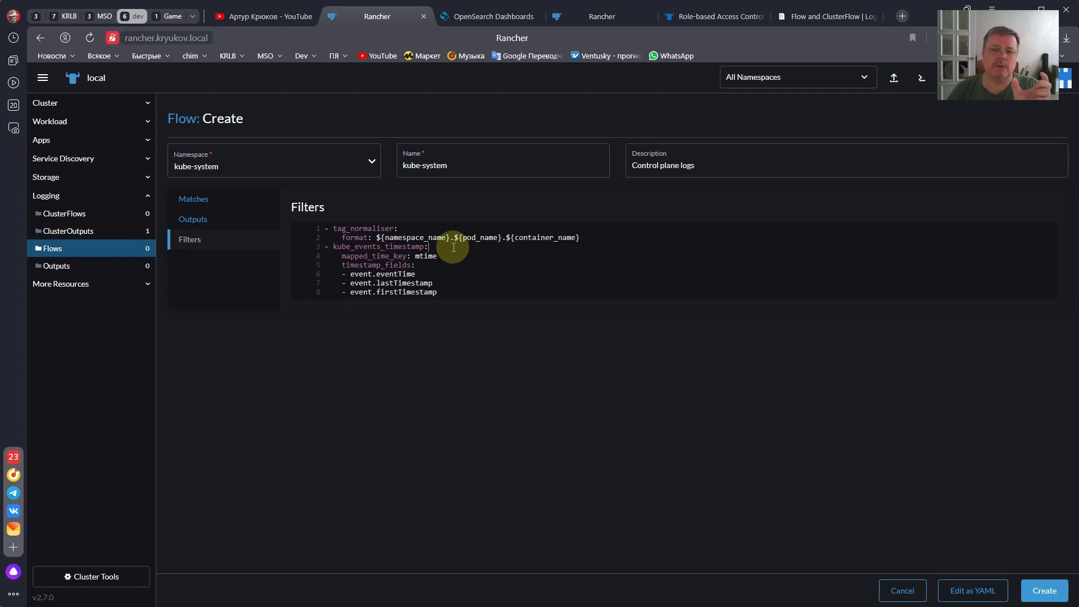
{"action": "left_click", "coordinate": [419, 256]}
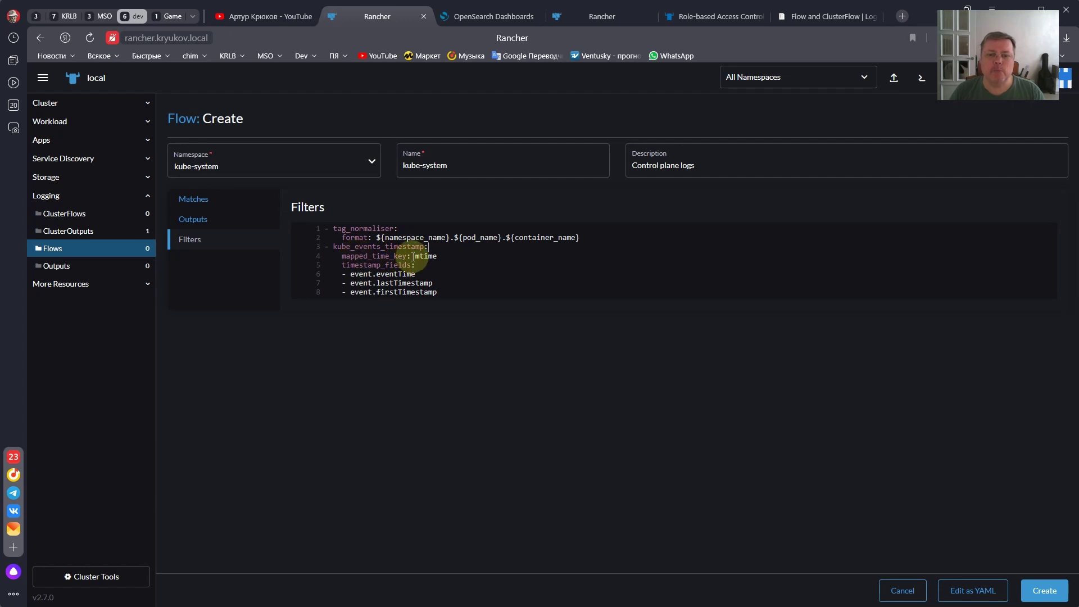
{"action": "left_click", "coordinate": [442, 256]}
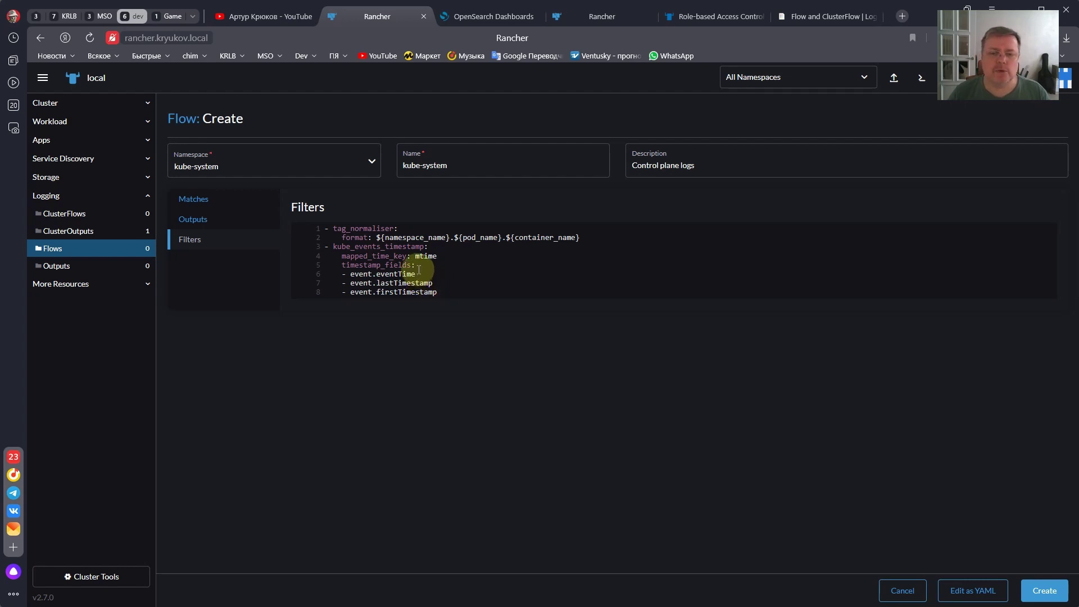
{"action": "left_click", "coordinate": [360, 274]}
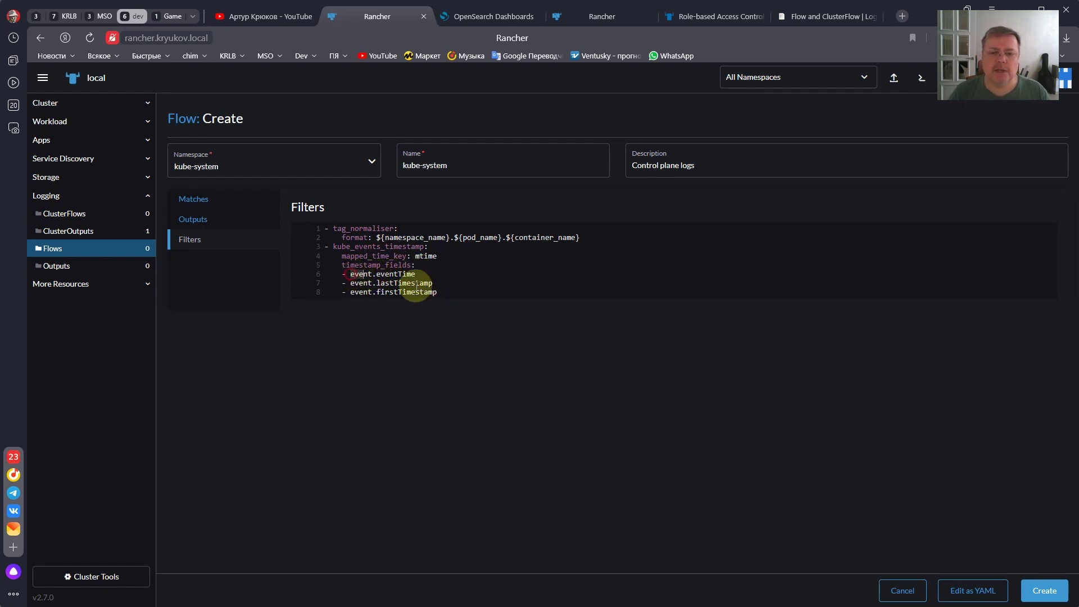
{"action": "left_click_drag", "start_coordinate": [417, 283], "coordinate": [434, 291]}
{"action": "left_click", "coordinate": [433, 289]}
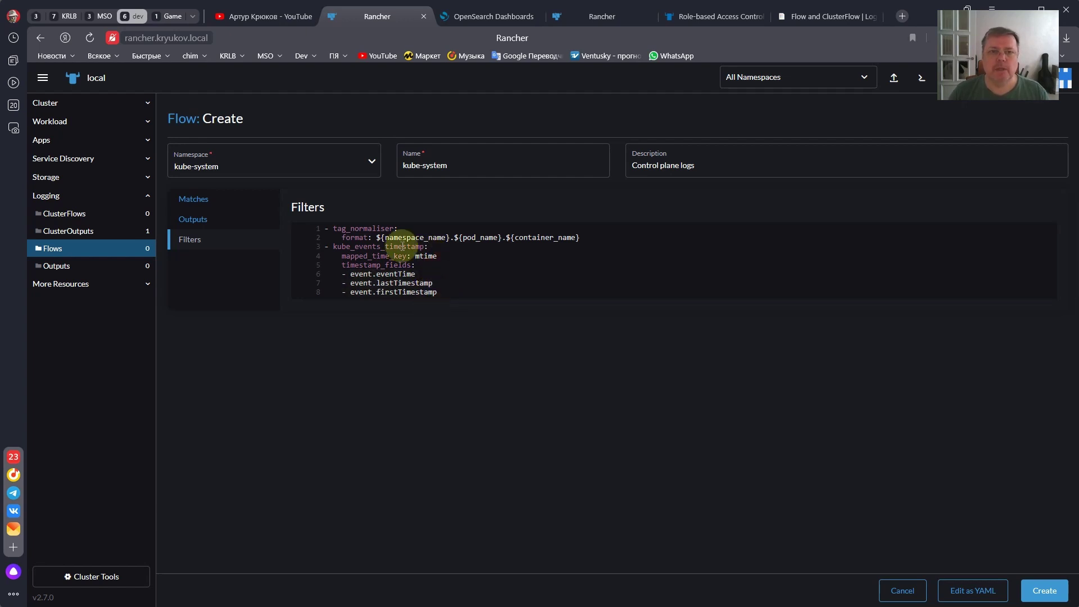
- Scroll through the YouTube channel's video list
{"action": "left_click", "coordinate": [260, 19]}
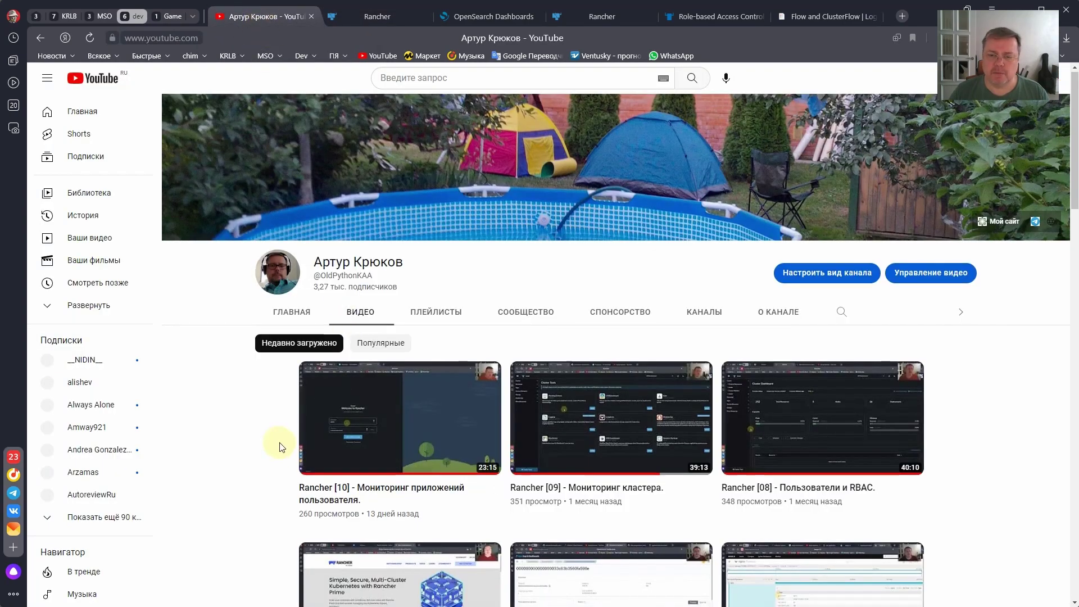
{"action": "scroll", "coordinate": [279, 447], "scroll_direction": "down", "scroll_amount": 20}
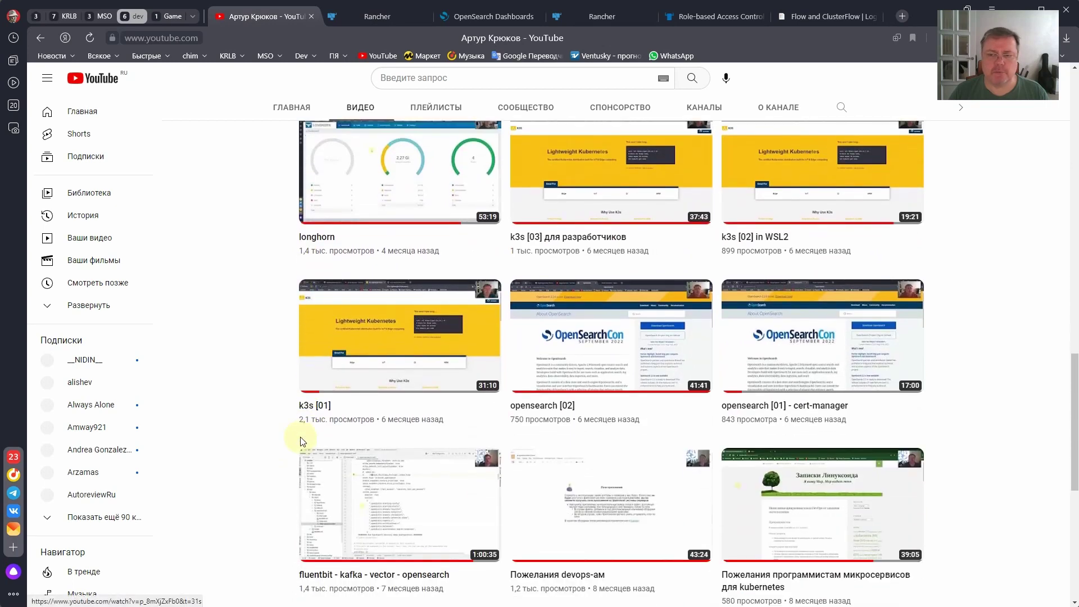
{"action": "scroll", "coordinate": [302, 441], "scroll_direction": "down", "scroll_amount": 3}
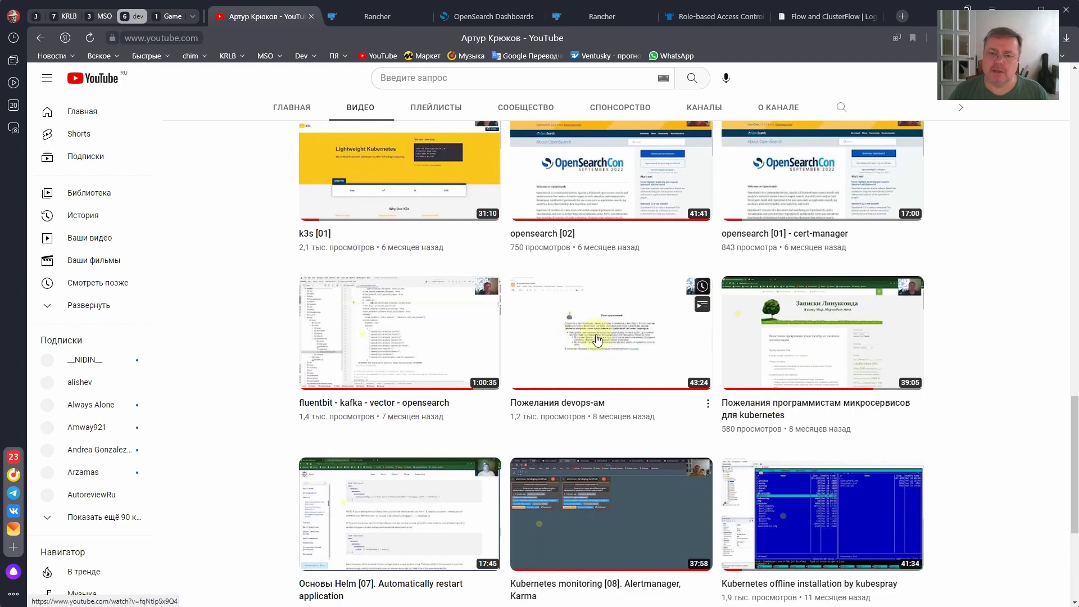
{"action": "scroll", "coordinate": [265, 349], "scroll_direction": "up", "scroll_amount": 15}
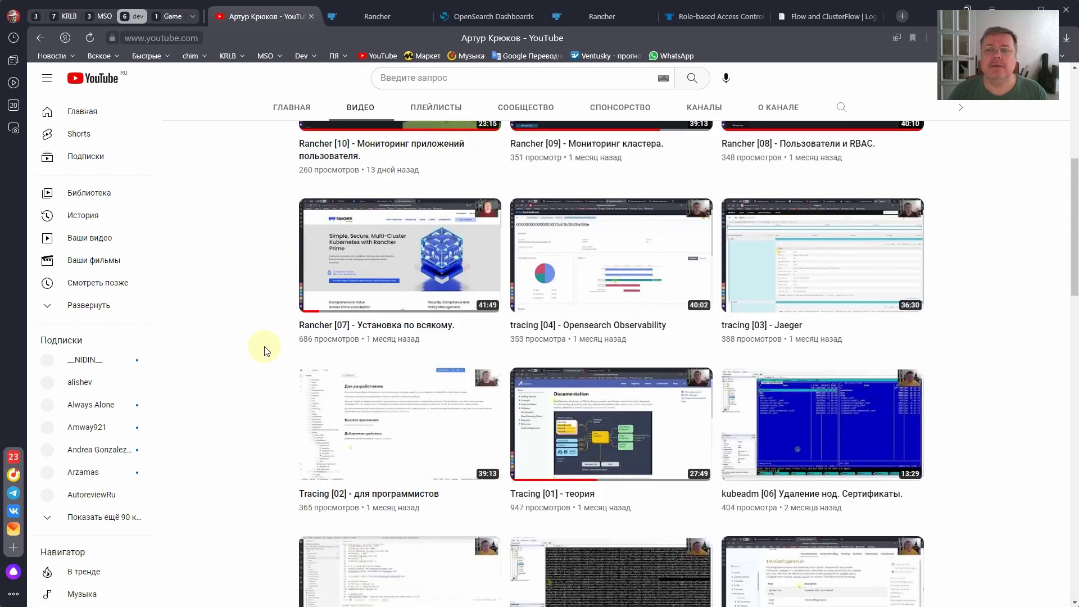
{"action": "scroll", "coordinate": [265, 351], "scroll_direction": "up", "scroll_amount": 6}
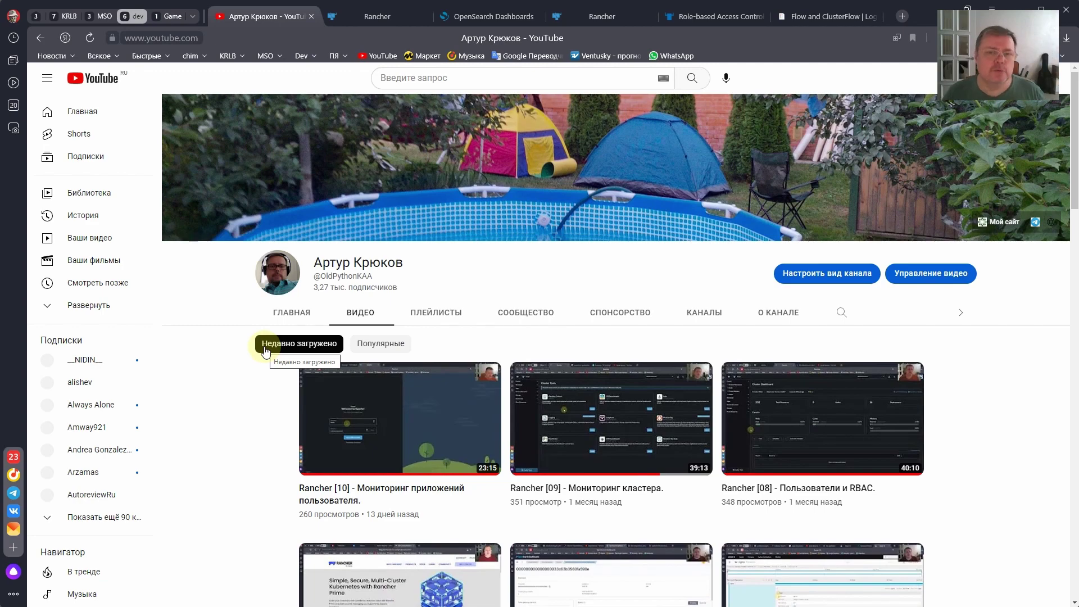
- Create the kube-system Flow in Rancher so it lists as Active with opensearch-control-plane
{"action": "left_click", "coordinate": [397, 12]}
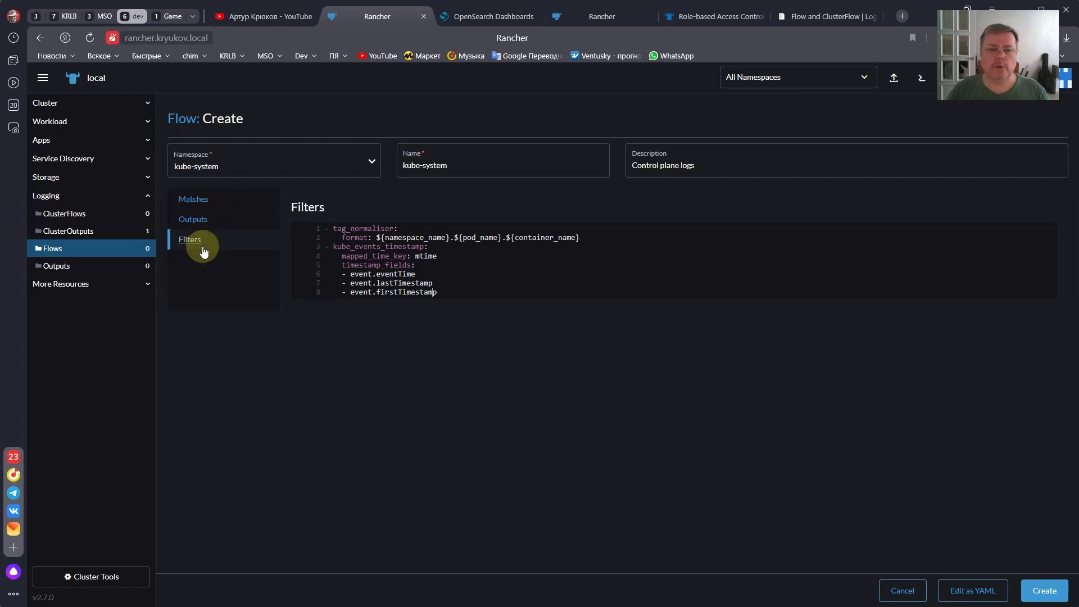
{"action": "left_click", "coordinate": [1030, 595]}
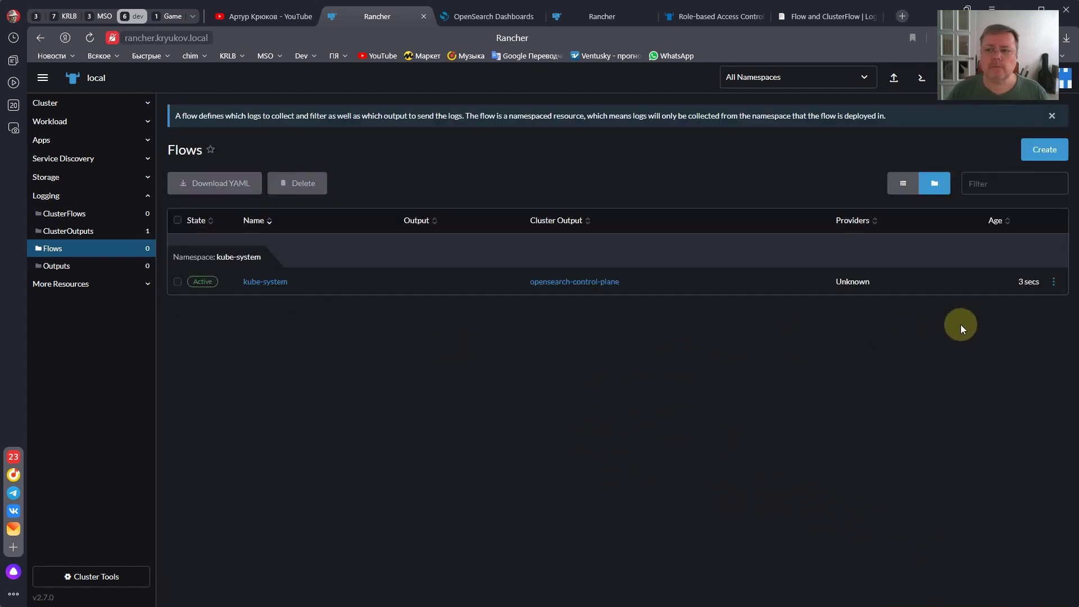
{"action": "left_click", "coordinate": [1053, 282]}
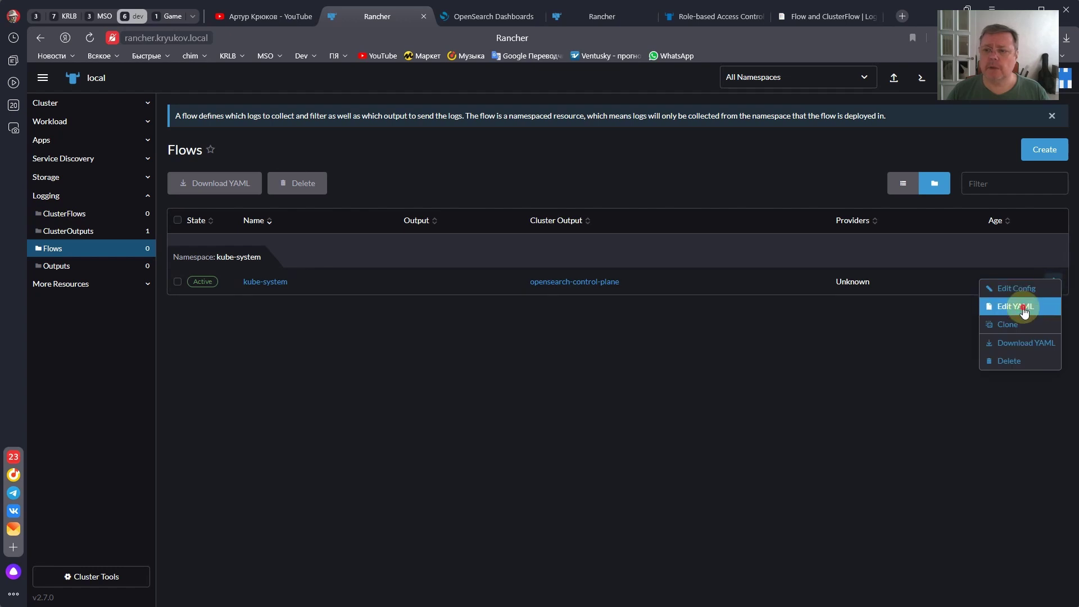
{"action": "left_click", "coordinate": [1016, 307]}
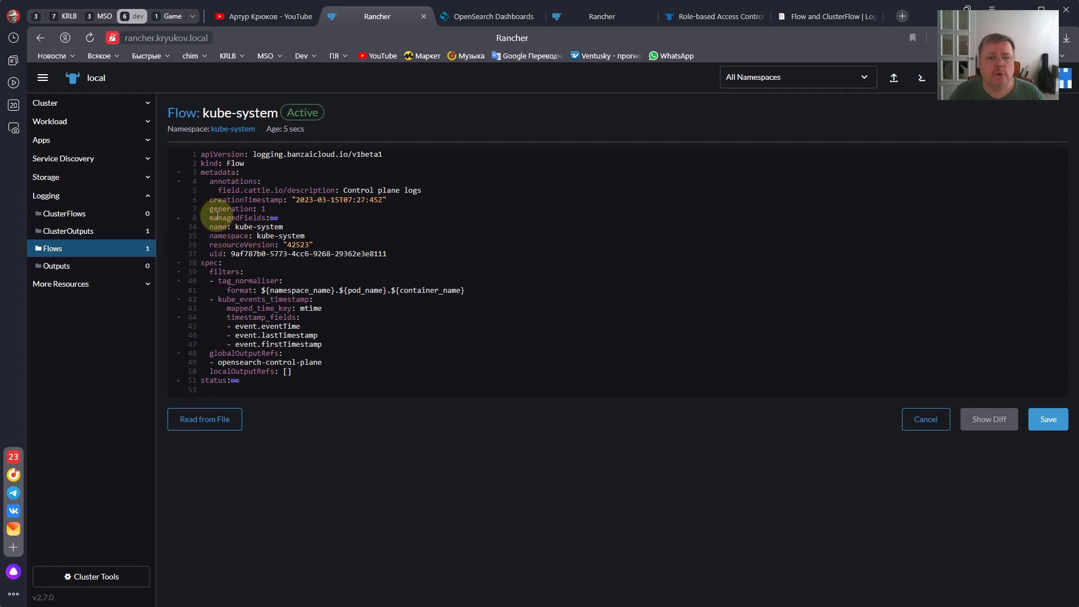
{"action": "left_click_drag", "start_coordinate": [209, 235], "coordinate": [304, 233]}
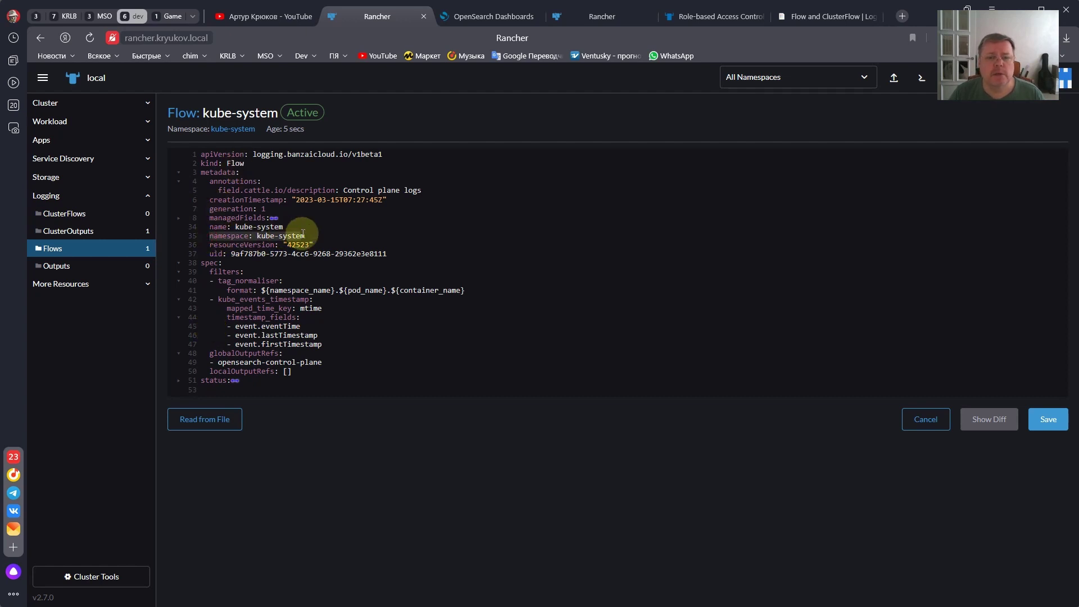
{"action": "left_click", "coordinate": [268, 237]}
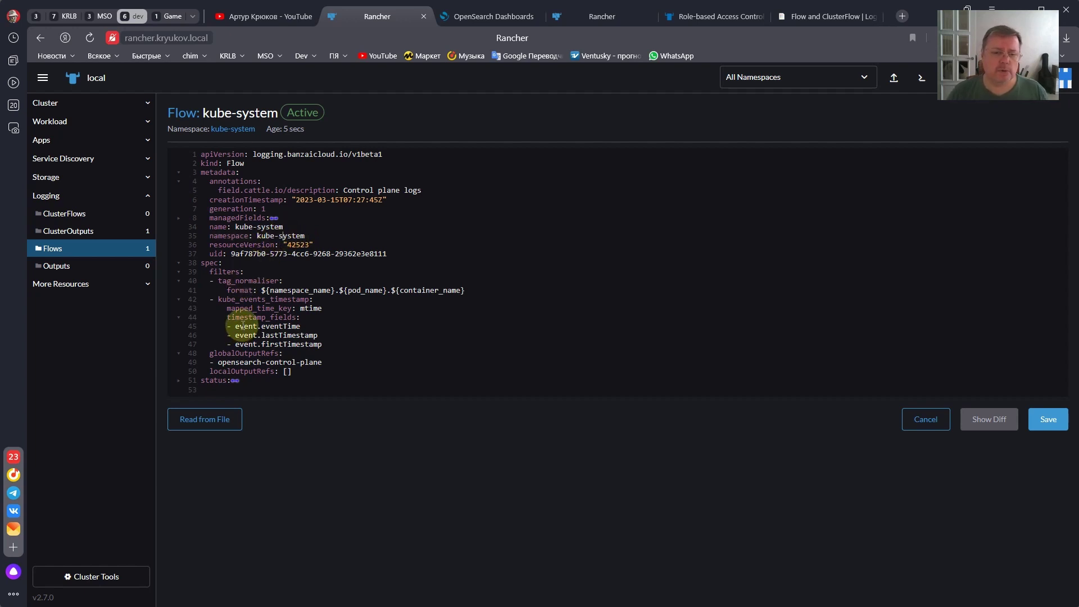
{"action": "left_click", "coordinate": [933, 418]}
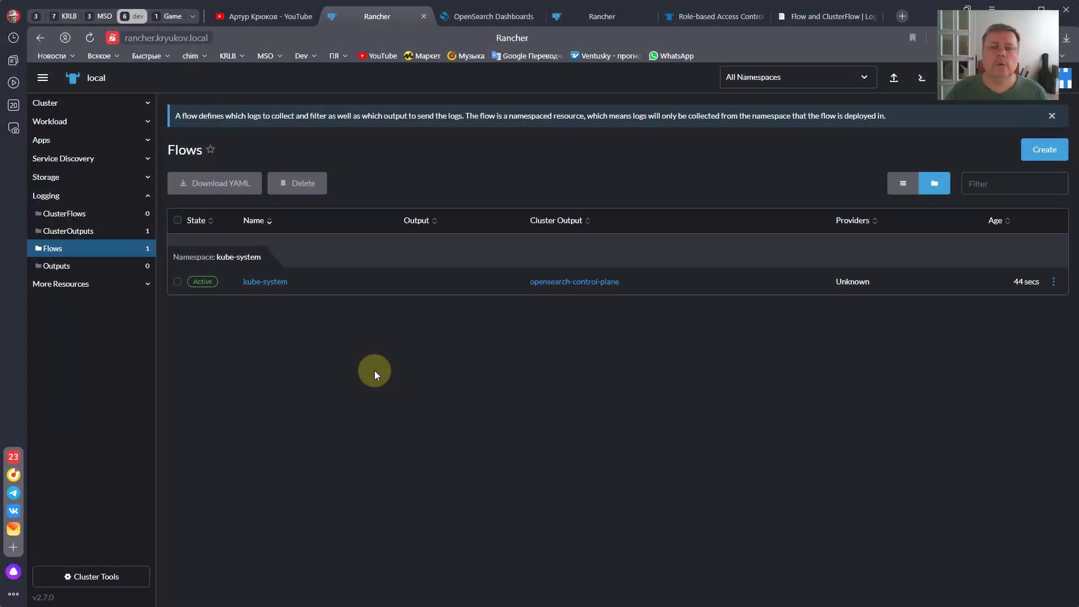
{"action": "left_click", "coordinate": [478, 15]}
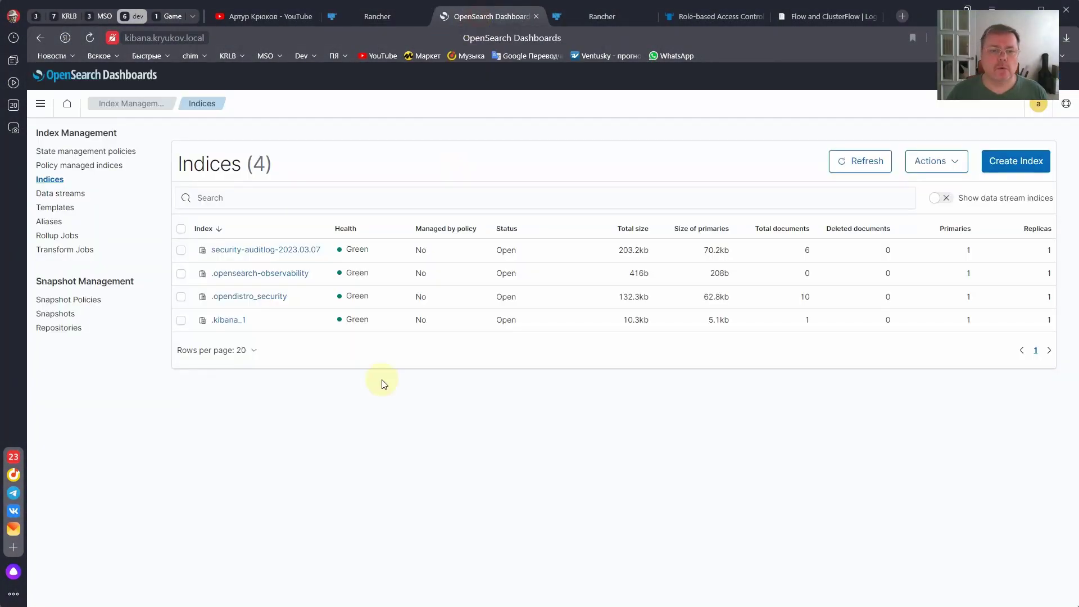
{"action": "left_click", "coordinate": [67, 195]}
{"action": "left_click", "coordinate": [53, 181]}
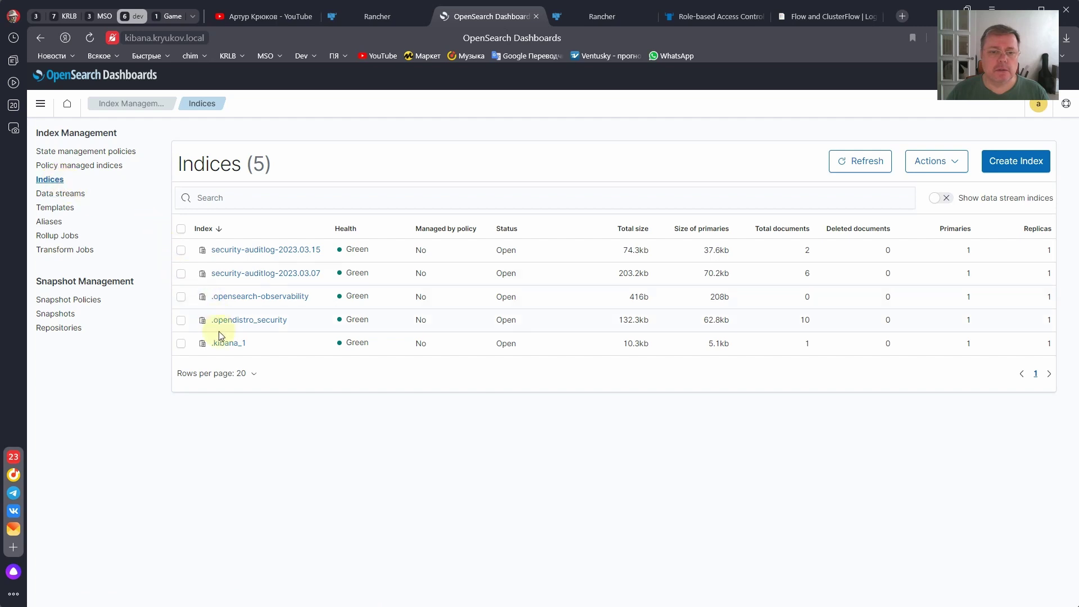
{"action": "left_click", "coordinate": [63, 194]}
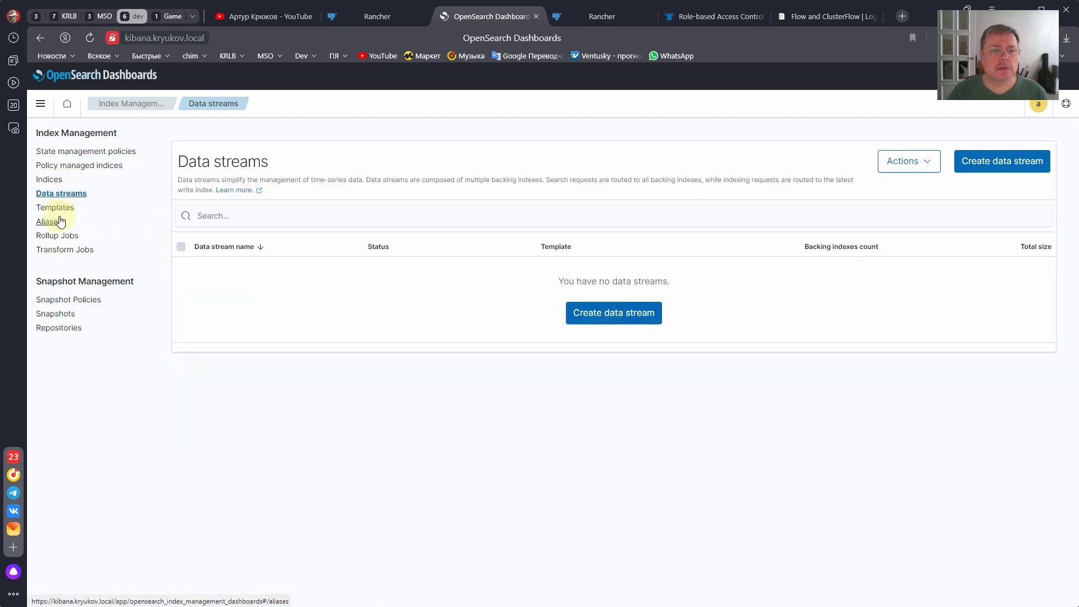
{"action": "left_click", "coordinate": [48, 179]}
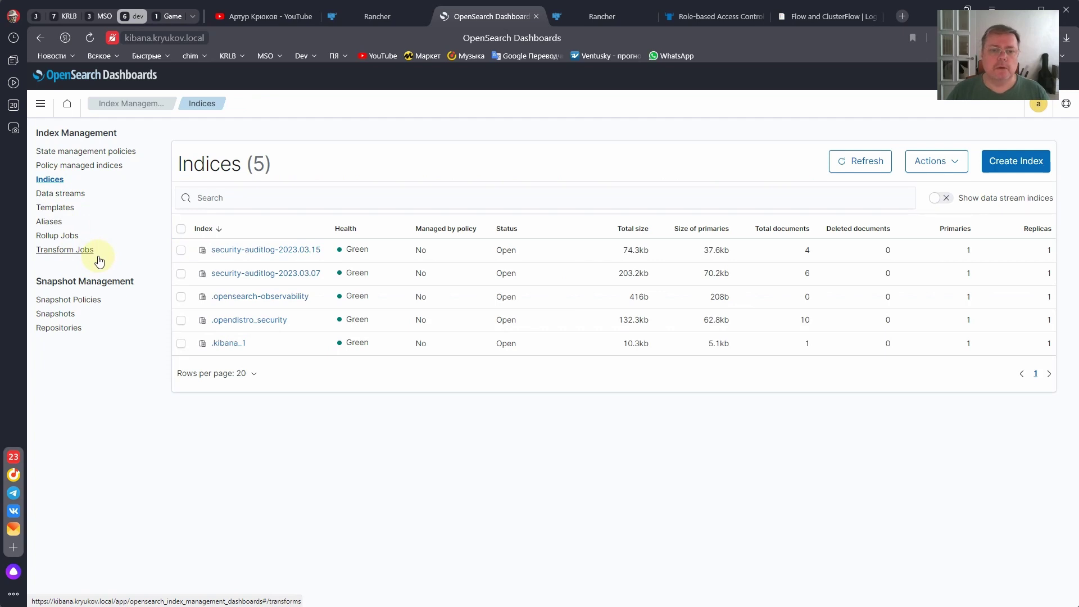
{"action": "left_click", "coordinate": [57, 194]}
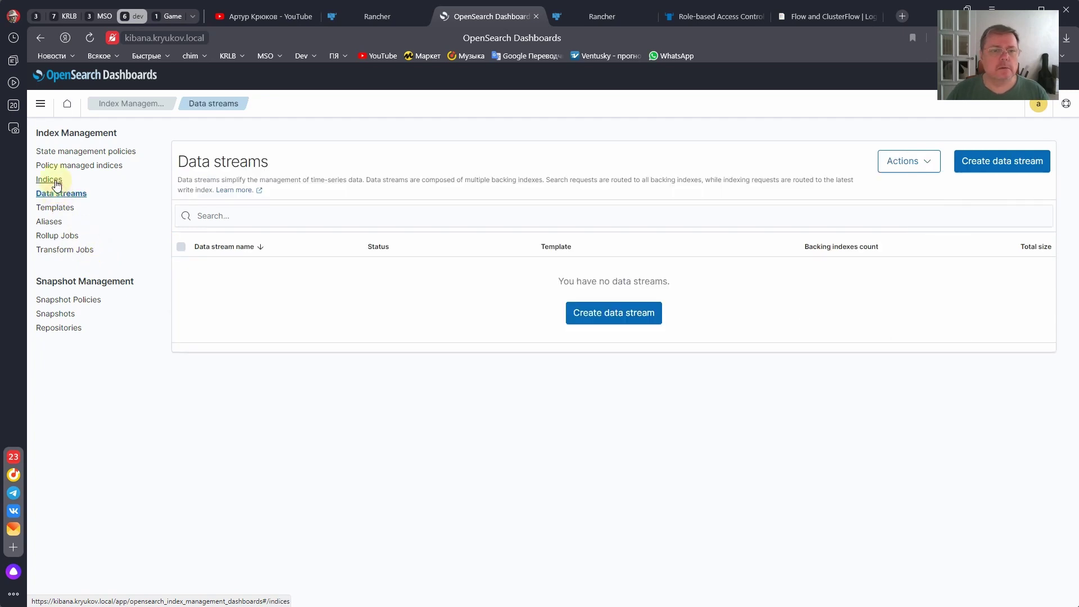
{"action": "left_click", "coordinate": [55, 180]}
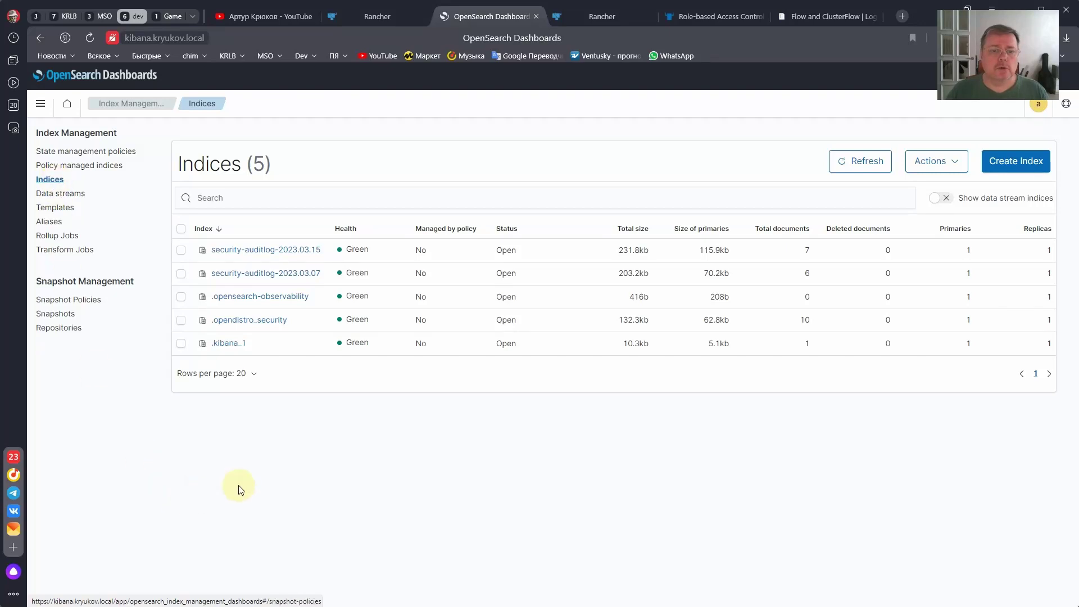
{"action": "left_click", "coordinate": [389, 16]}
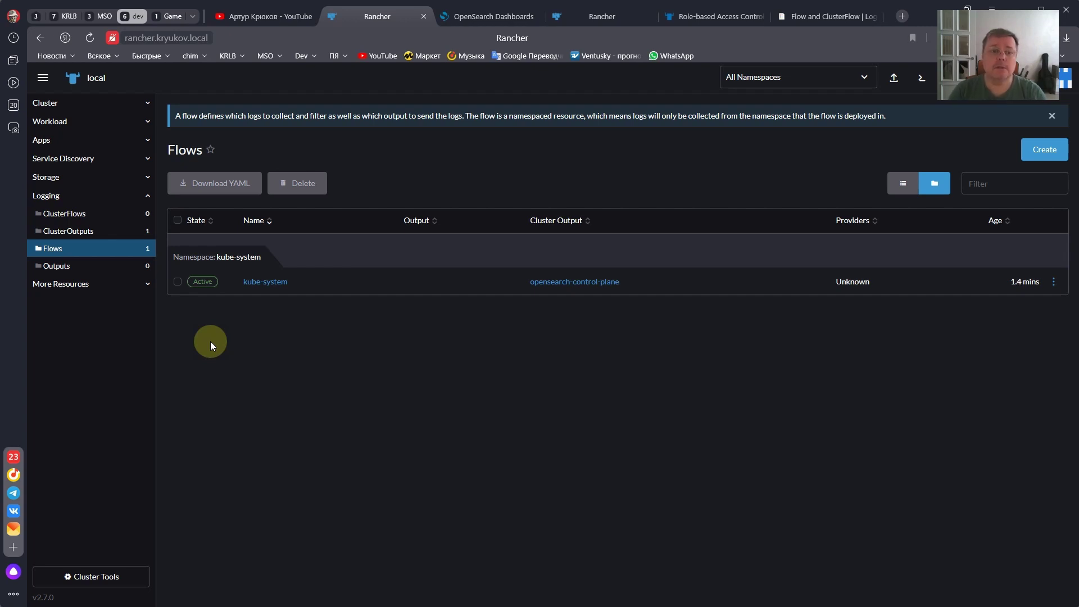
- Filter the Pods list to Project: Logging, showing the cattle-logging-system fluent-bit and fluentd pods
{"action": "left_click", "coordinate": [103, 122]}
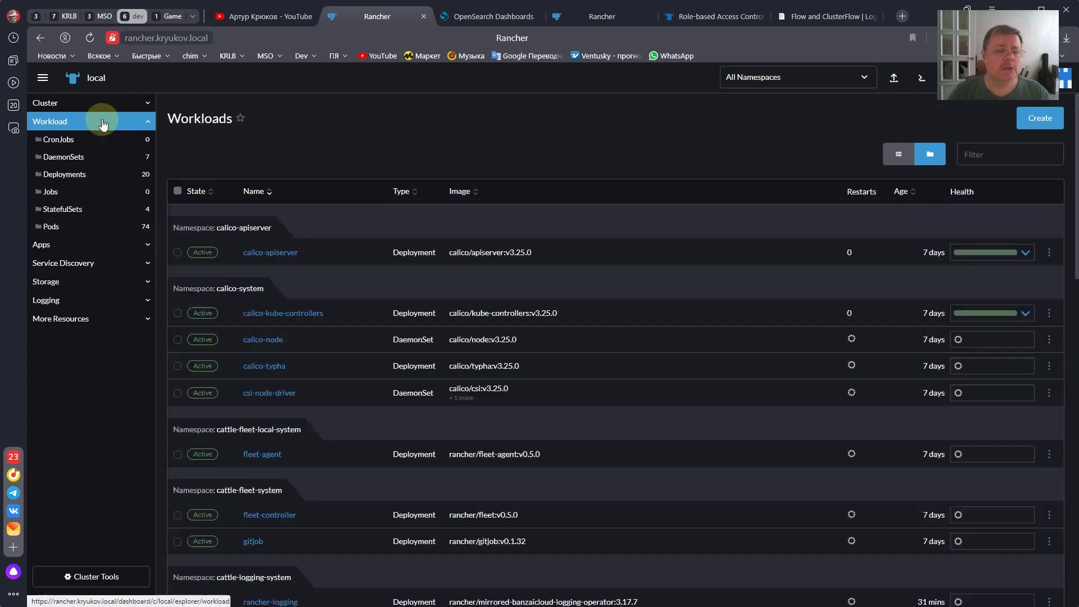
{"action": "left_click", "coordinate": [51, 227]}
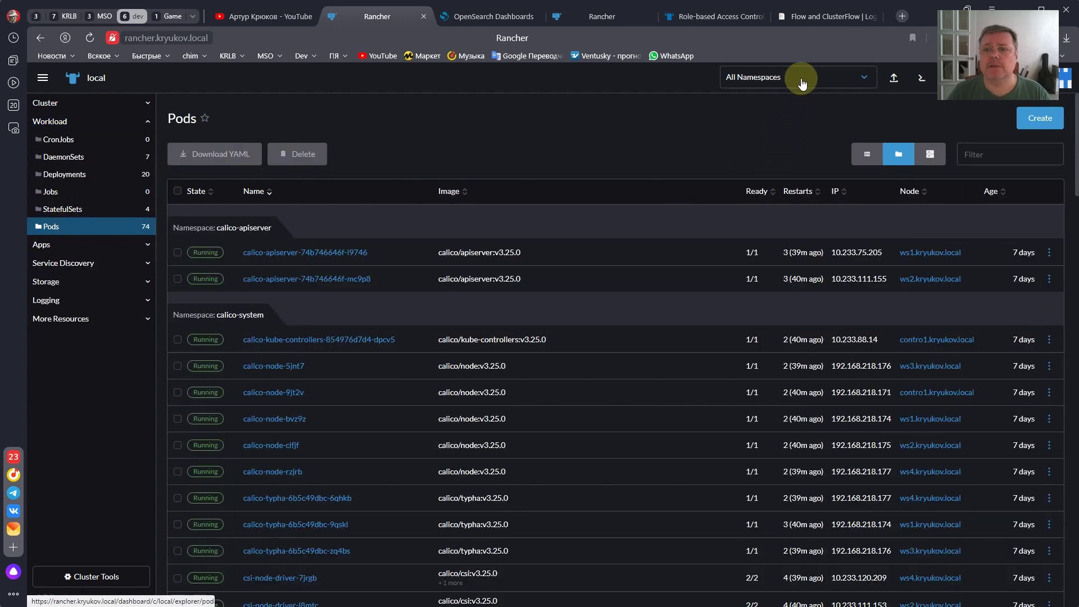
{"action": "left_click", "coordinate": [801, 79]}
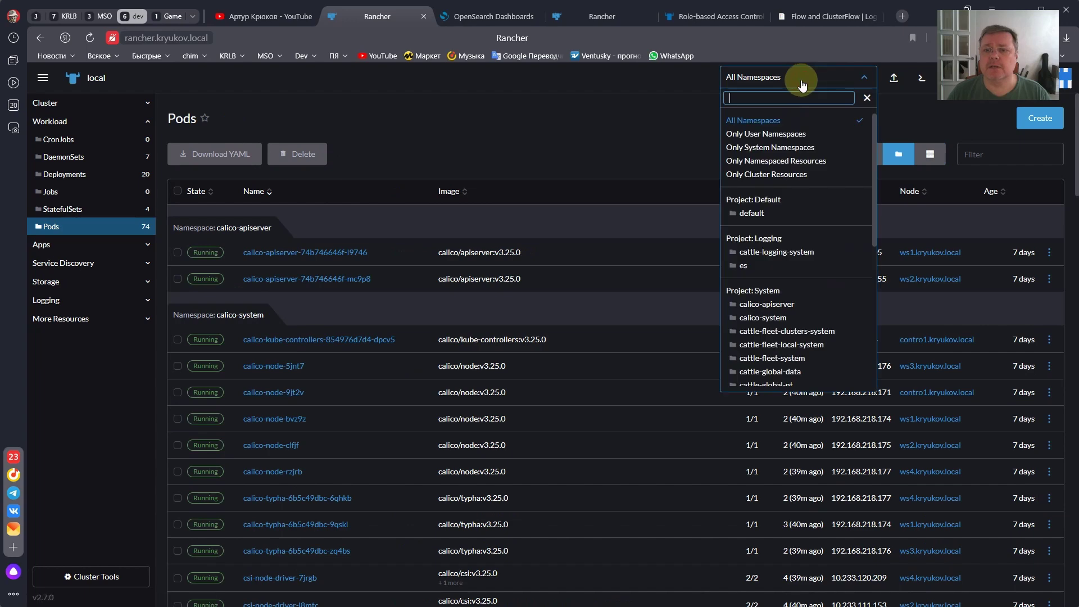
{"action": "left_click", "coordinate": [765, 238]}
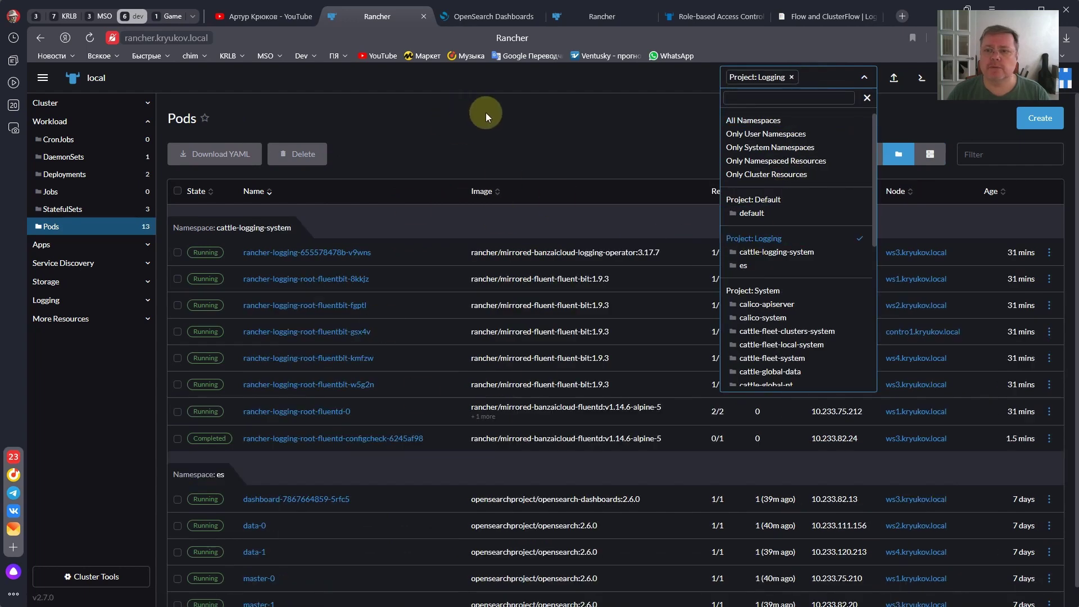
{"action": "left_click", "coordinate": [501, 116]}
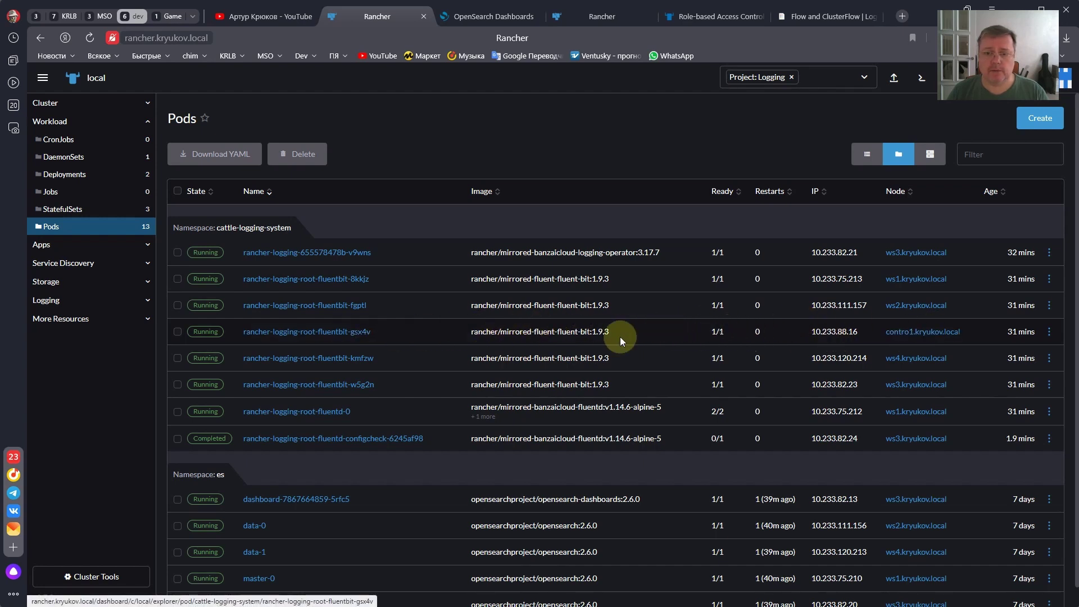
{"action": "left_click", "coordinate": [1049, 333]}
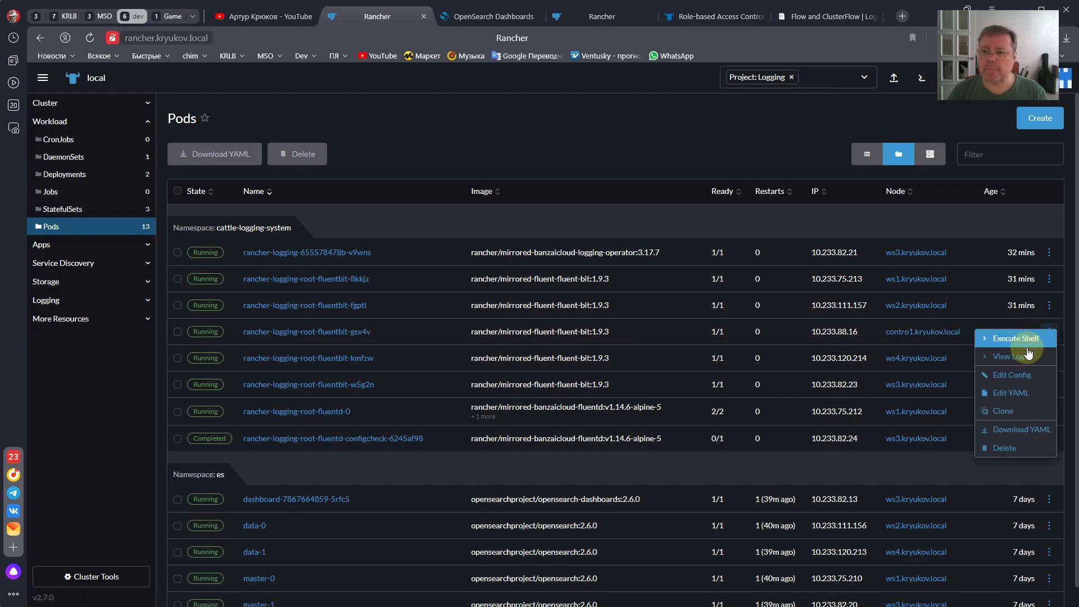
- Read the fluentbit-gsx4v log, from refused fluentd connections to chunks flushed on retry, then close it
{"action": "left_click", "coordinate": [1000, 356]}
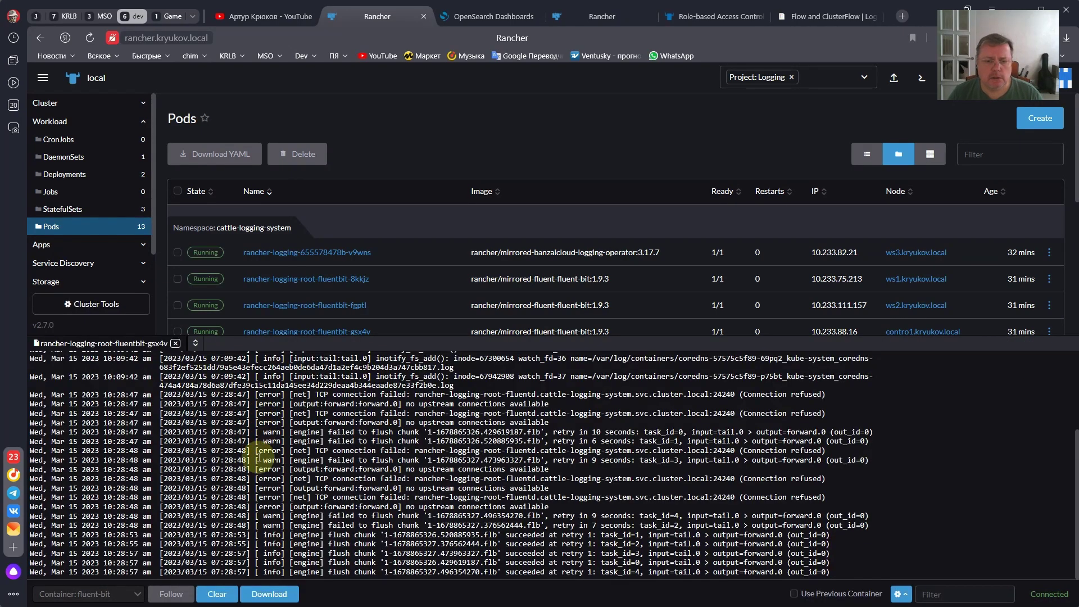
{"action": "scroll", "coordinate": [274, 504], "scroll_direction": "up", "scroll_amount": 3}
{"action": "scroll", "coordinate": [274, 504], "scroll_direction": "up", "scroll_amount": 2}
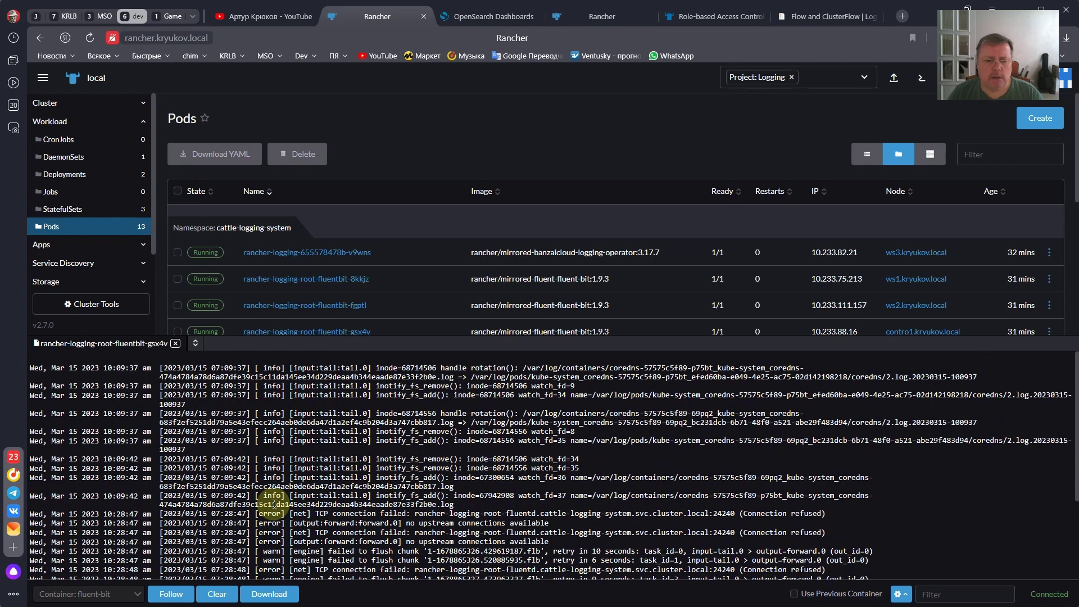
{"action": "scroll", "coordinate": [264, 382], "scroll_direction": "down", "scroll_amount": 5}
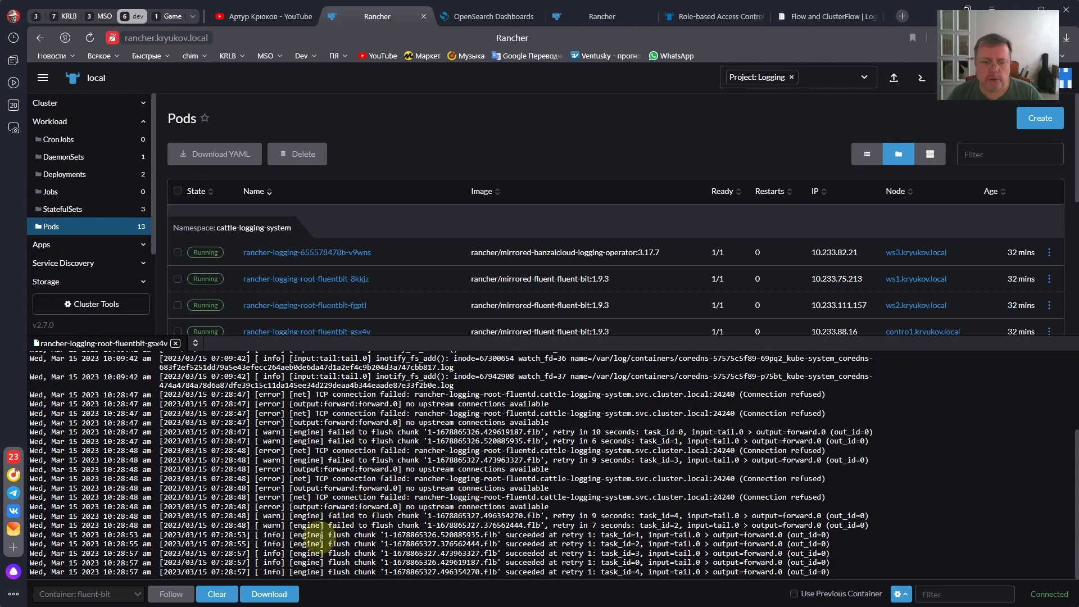
{"action": "left_click_drag", "start_coordinate": [328, 537], "coordinate": [376, 537]}
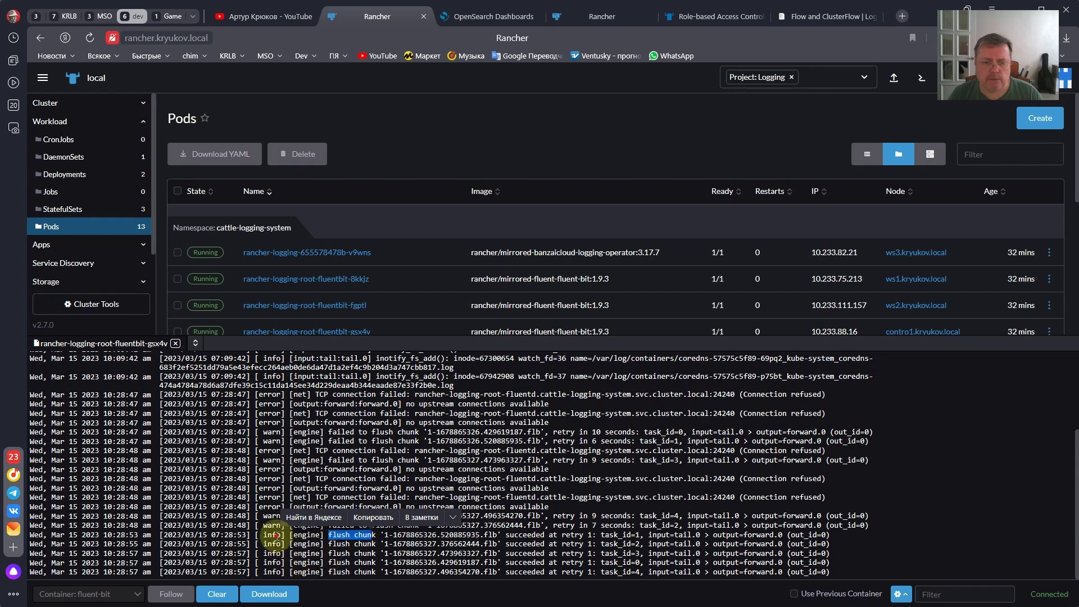
{"action": "left_click", "coordinate": [270, 492]}
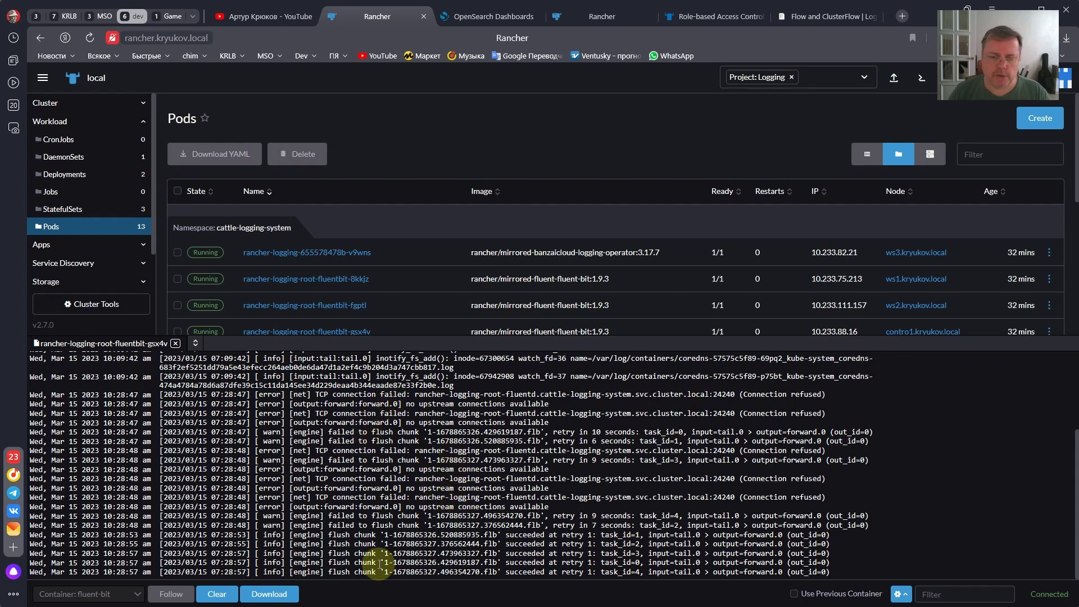
{"action": "left_click_drag", "start_coordinate": [381, 535], "coordinate": [376, 562]}
{"action": "left_click", "coordinate": [359, 537]}
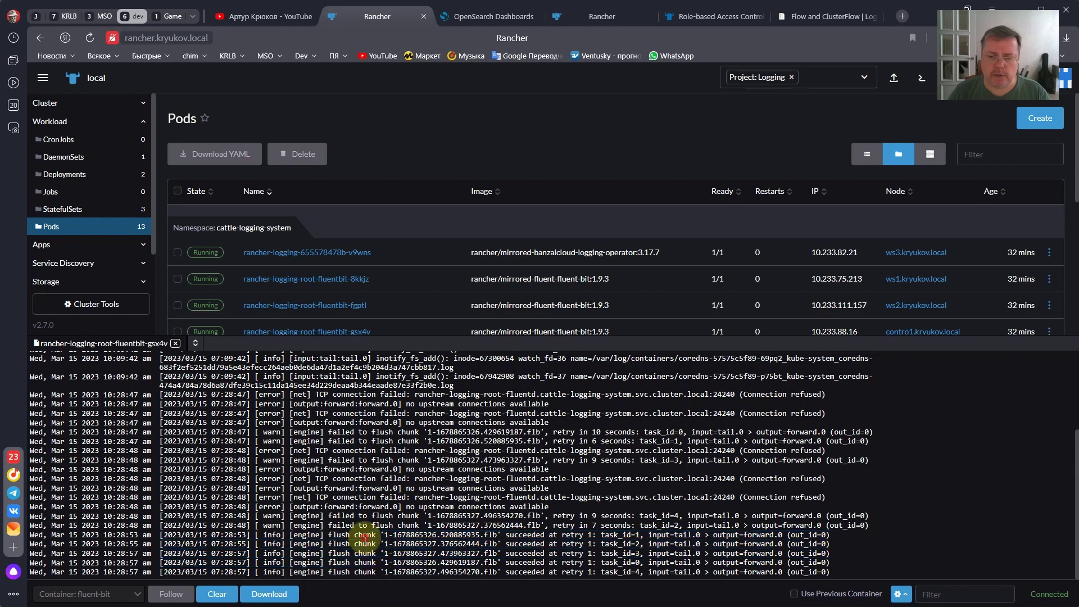
{"action": "scroll", "coordinate": [348, 537], "scroll_direction": "up", "scroll_amount": 4}
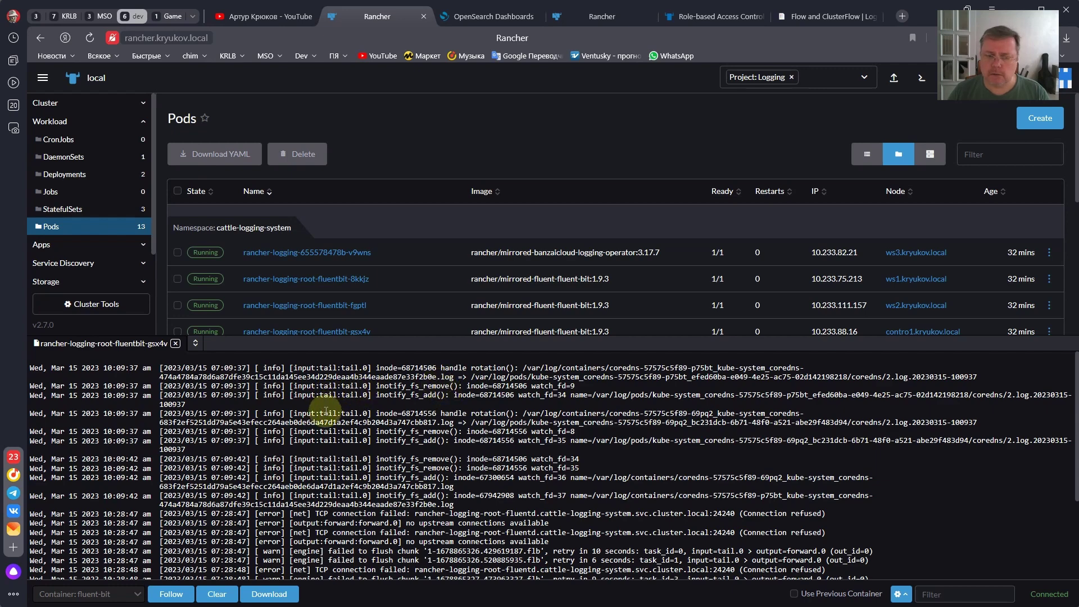
{"action": "scroll", "coordinate": [301, 437], "scroll_direction": "down", "scroll_amount": 3}
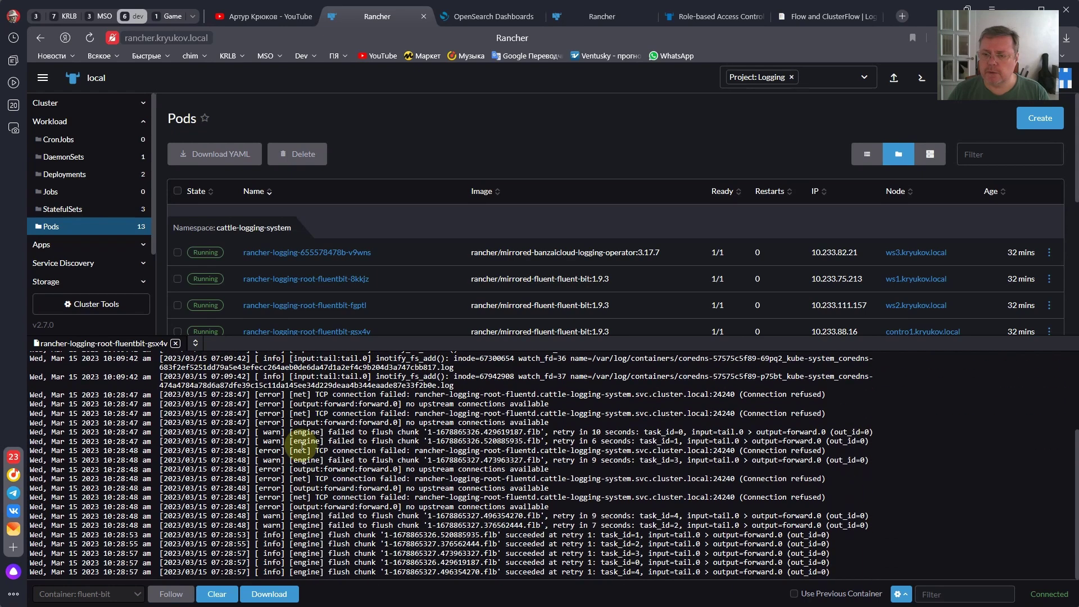
{"action": "left_click", "coordinate": [175, 343]}
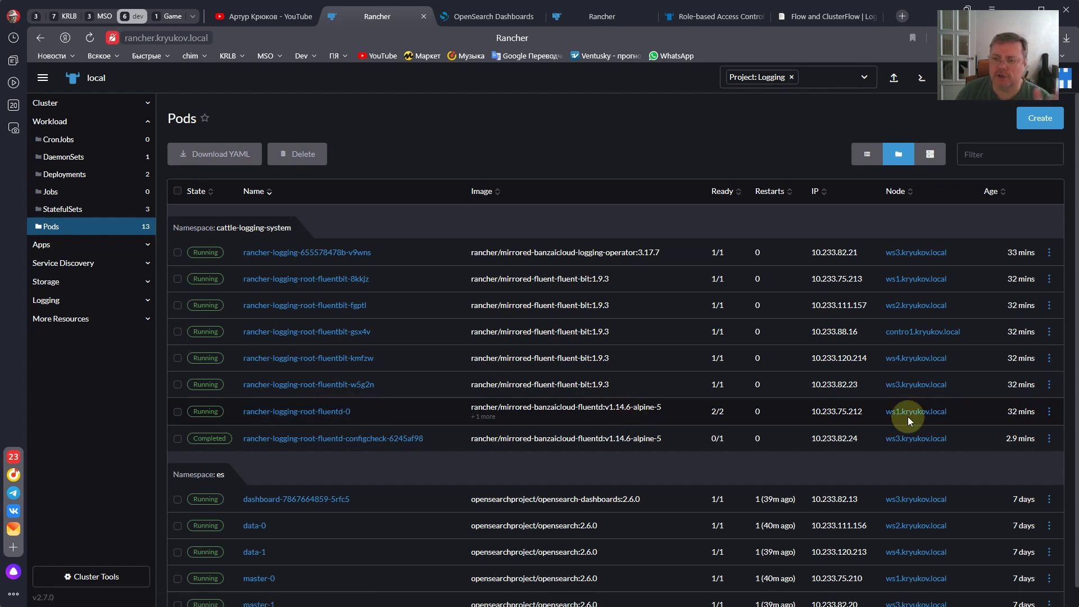
{"action": "left_click", "coordinate": [1049, 411]}
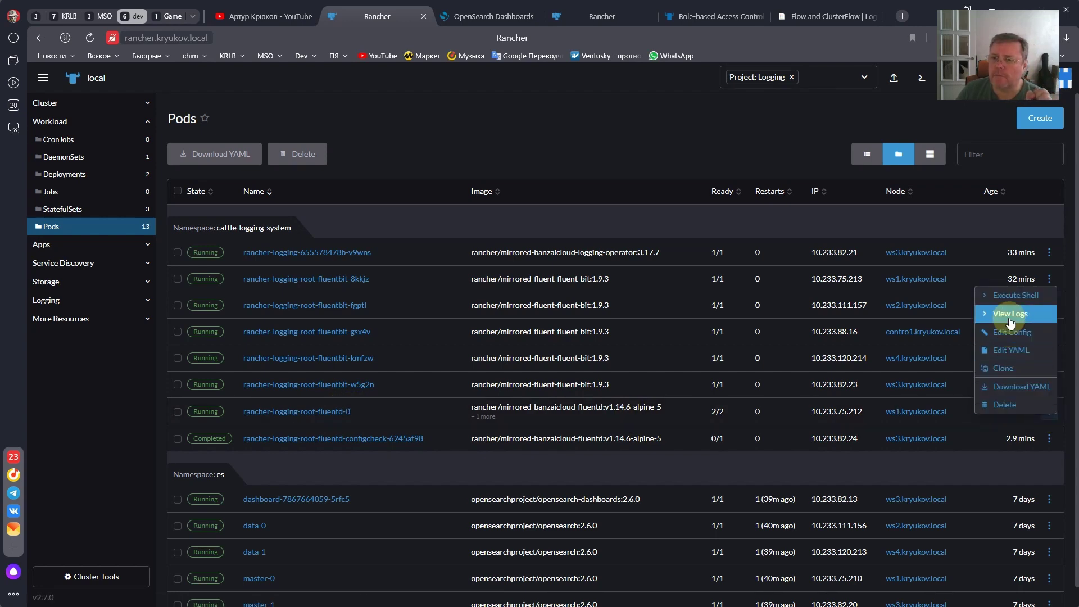
{"action": "left_click", "coordinate": [1009, 315]}
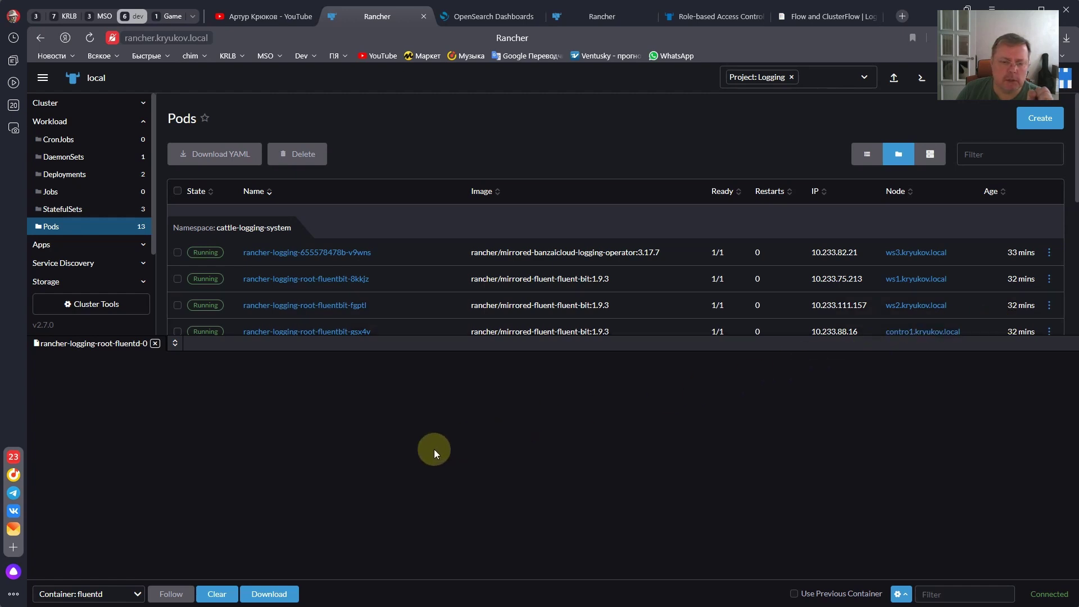
{"action": "left_click", "coordinate": [112, 593]}
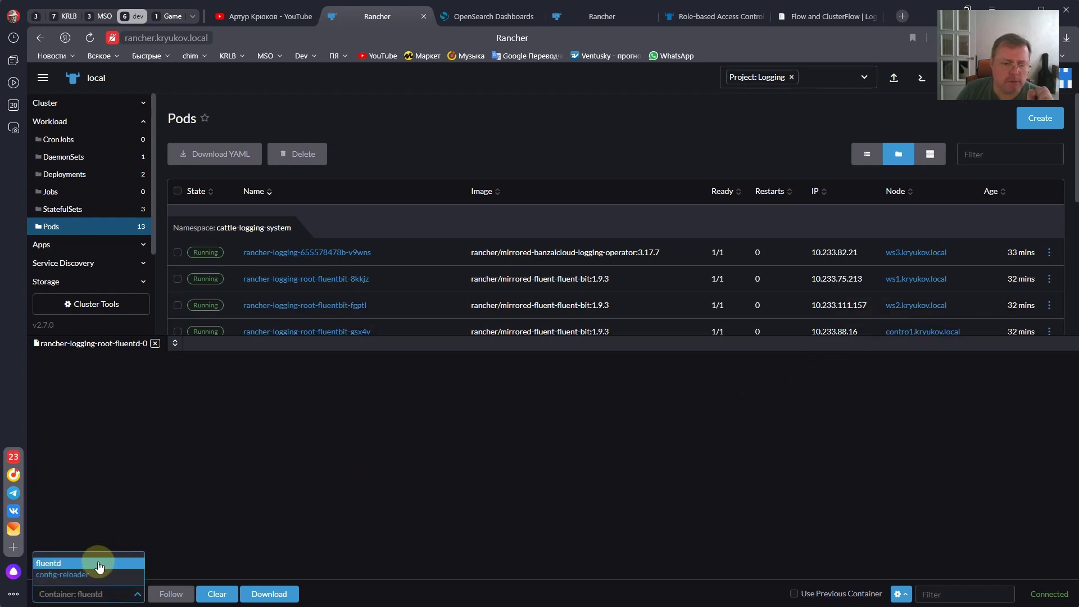
{"action": "left_click", "coordinate": [98, 563]}
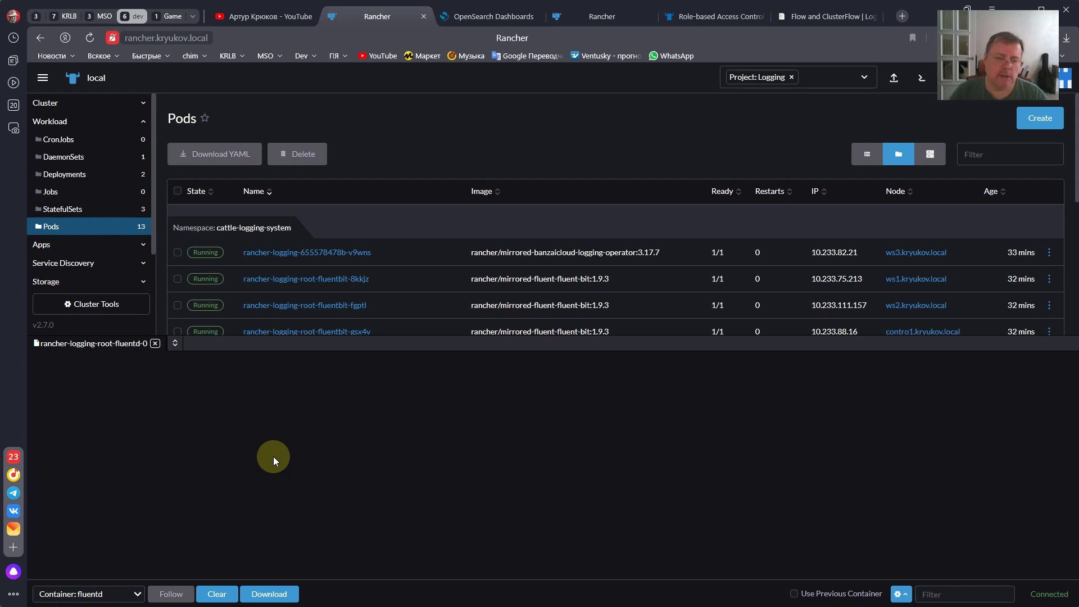
{"action": "left_click", "coordinate": [153, 348]}
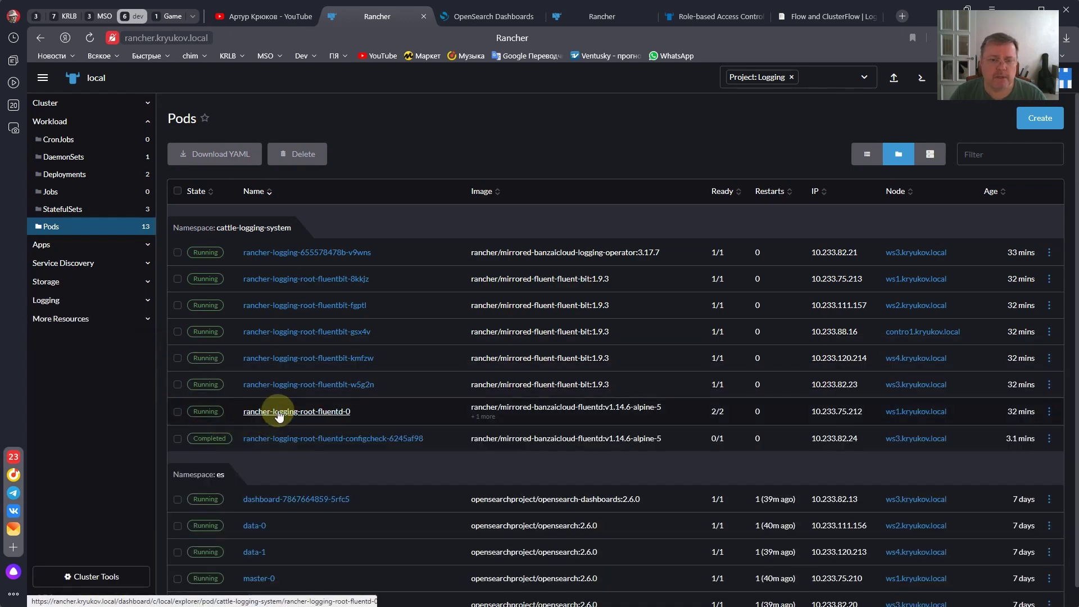
- Open the Edit YAML view of the rancher-logging-root-fluentd-0 pod
{"action": "left_click", "coordinate": [278, 413]}
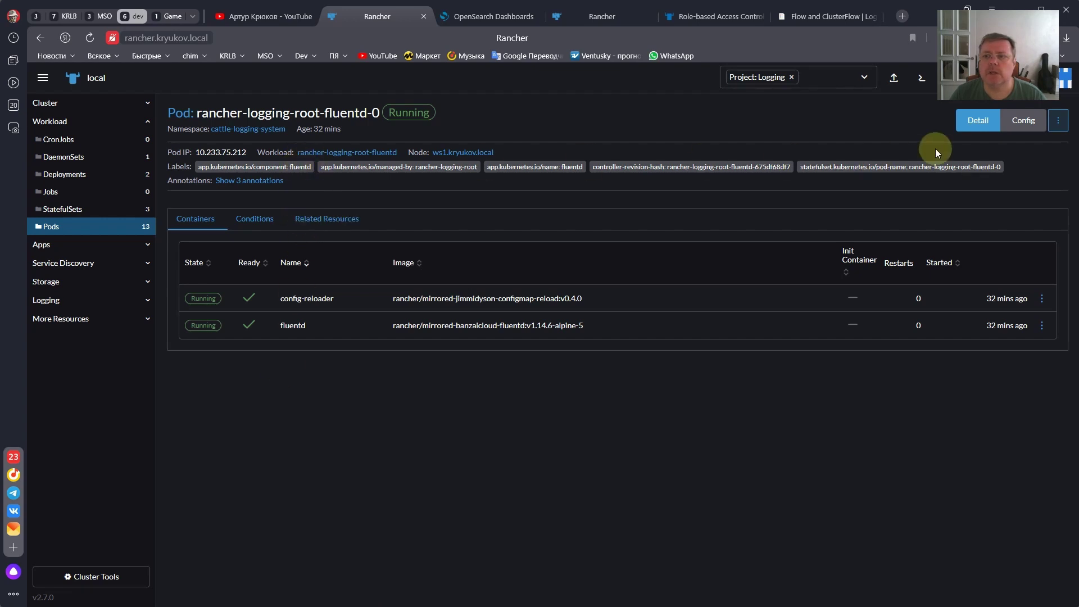
{"action": "left_click", "coordinate": [1023, 122]}
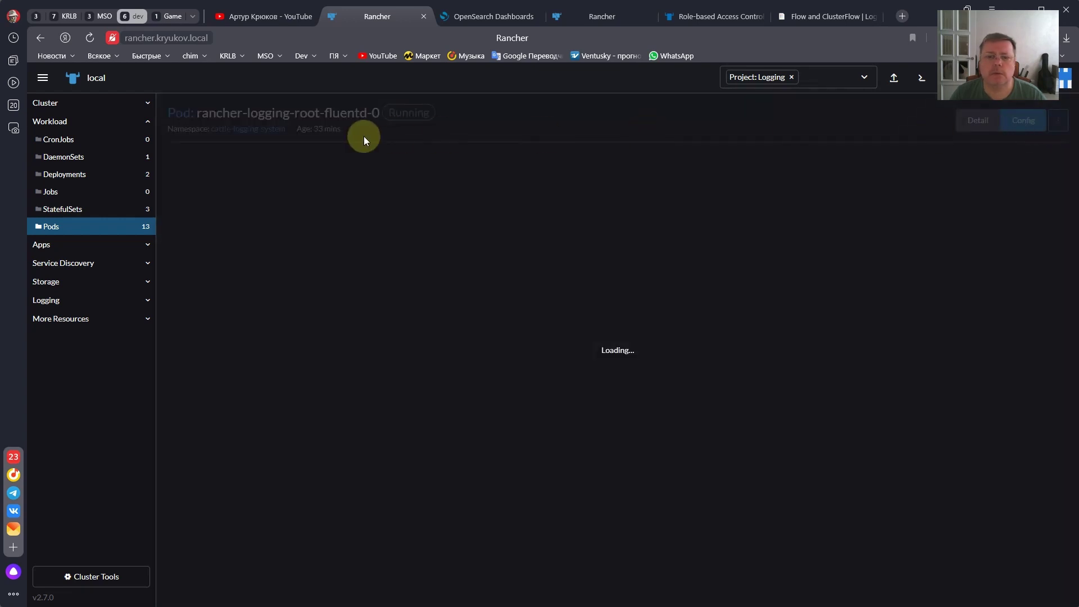
{"action": "left_click", "coordinate": [39, 38]}
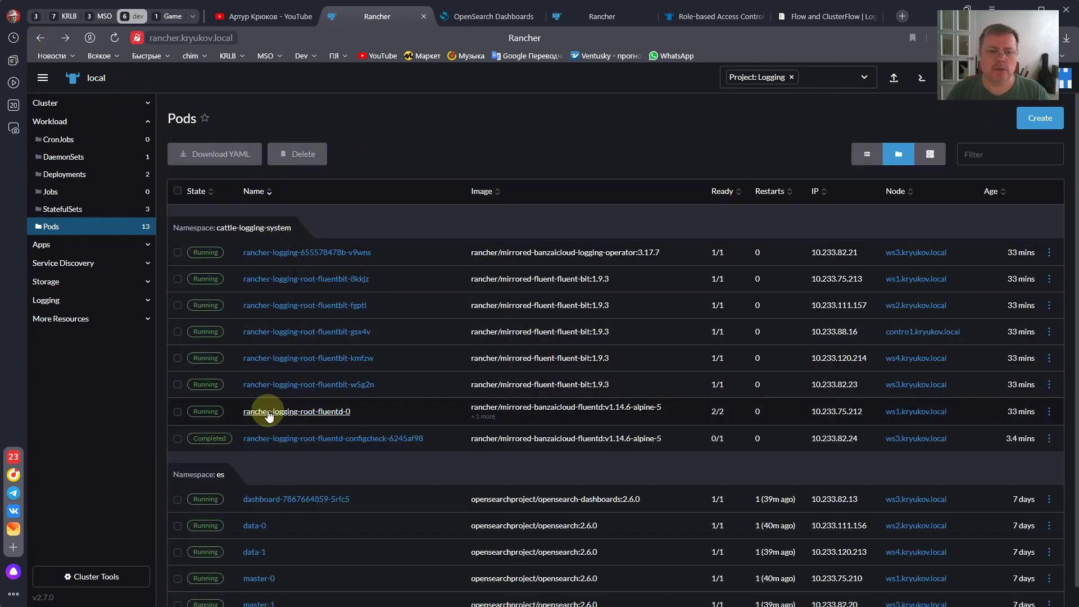
{"action": "left_click", "coordinate": [269, 413]}
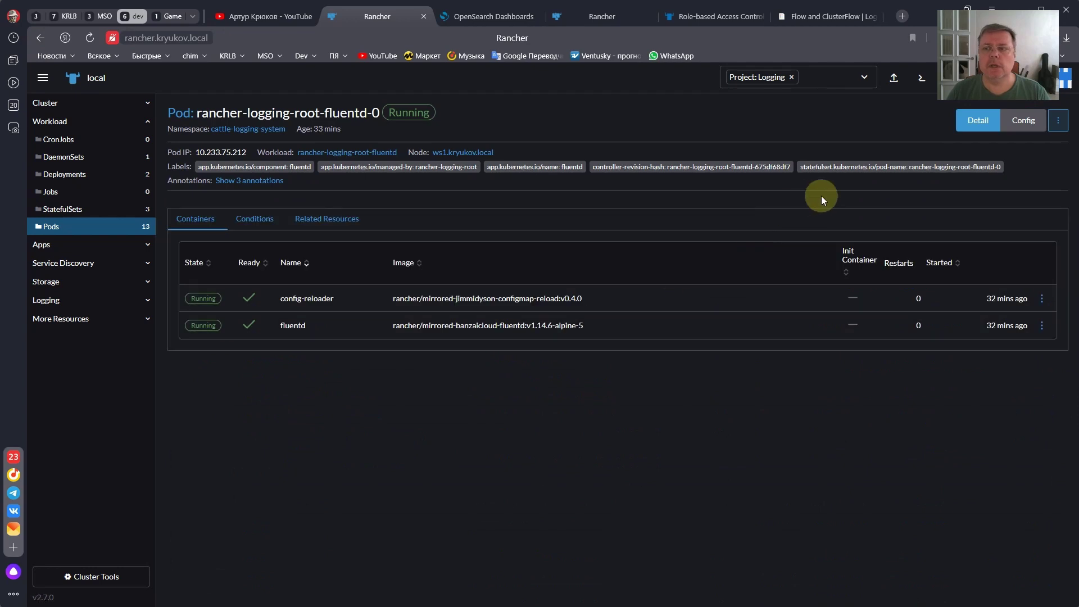
{"action": "left_click", "coordinate": [1059, 120]}
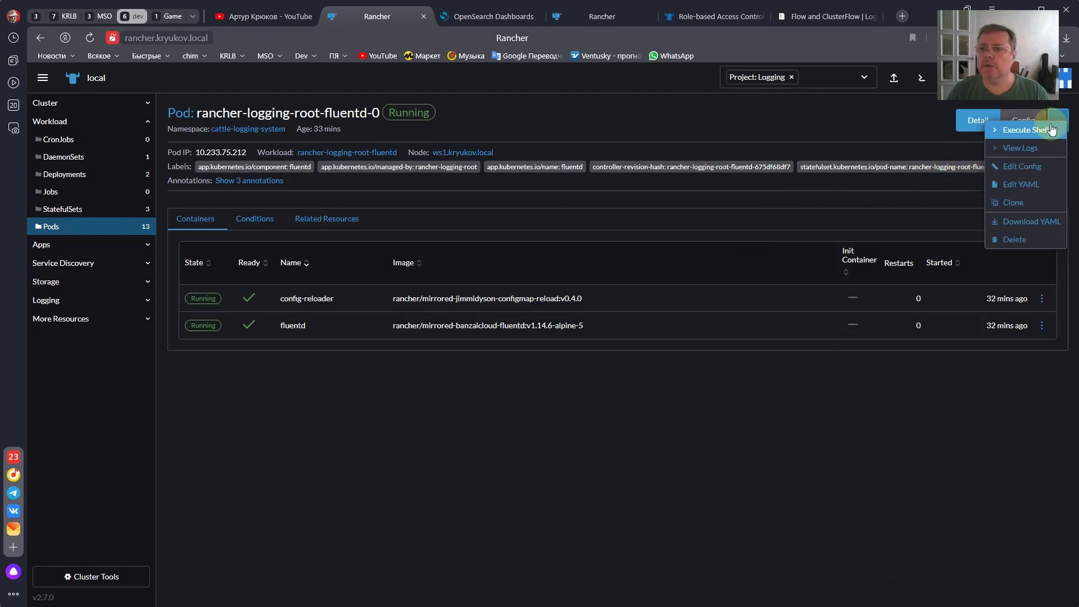
{"action": "left_click", "coordinate": [1018, 182]}
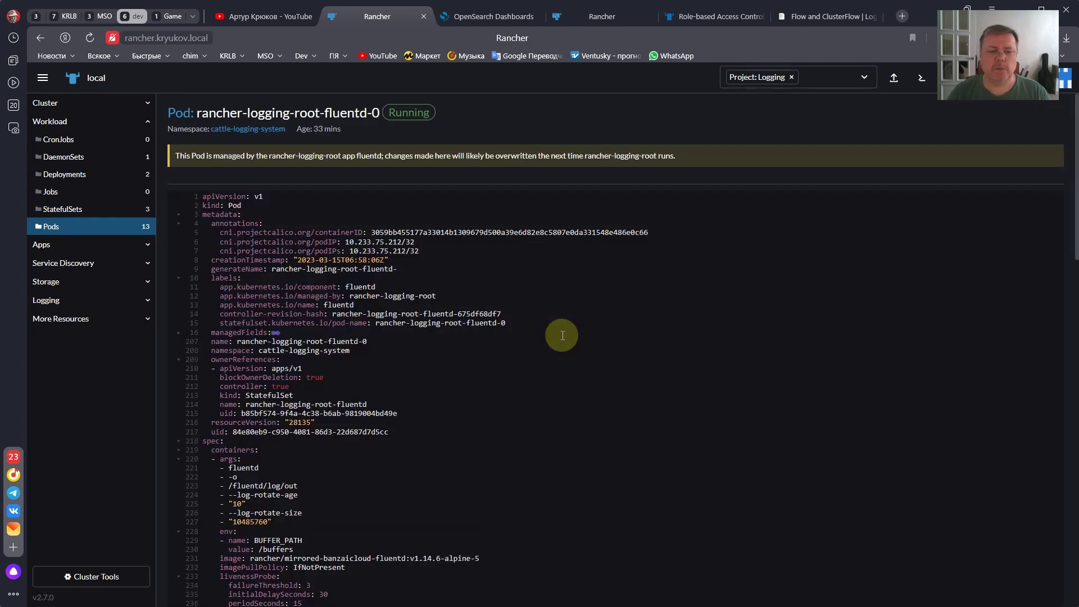
- Review the fluentd container args: output /fluentd/log/out, rotation age 10 and size 10485760
{"action": "scroll", "coordinate": [232, 346], "scroll_direction": "down", "scroll_amount": 20}
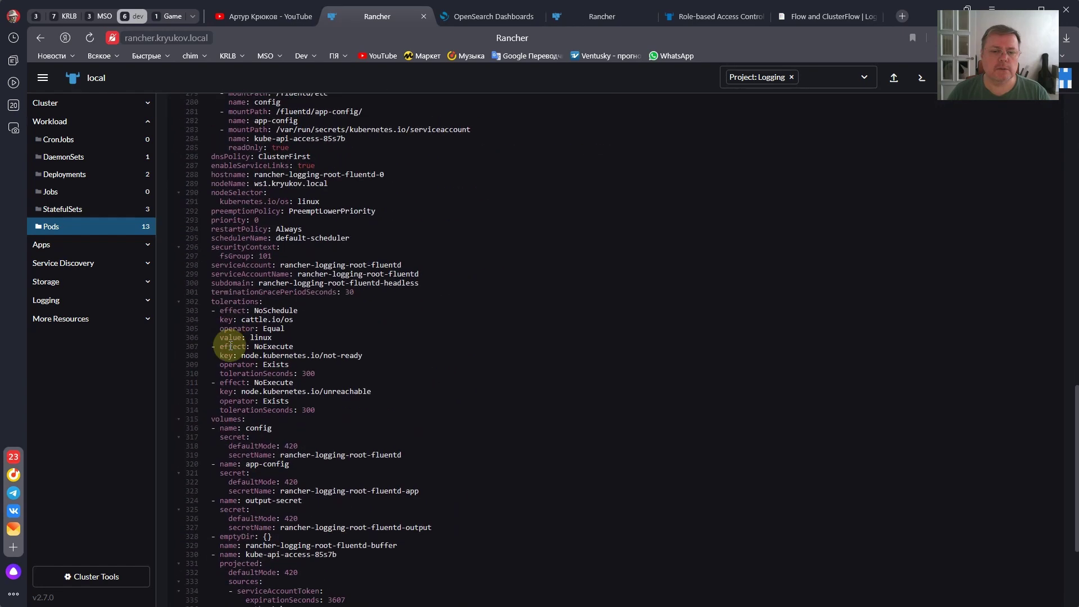
{"action": "scroll", "coordinate": [231, 346], "scroll_direction": "up", "scroll_amount": 3}
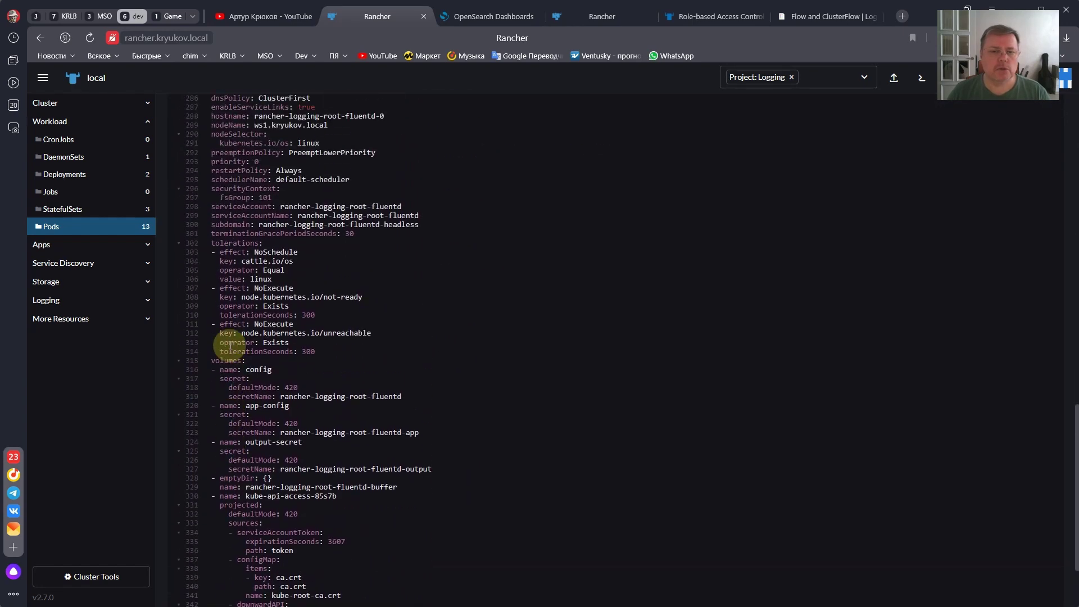
{"action": "scroll", "coordinate": [230, 345], "scroll_direction": "up", "scroll_amount": 3}
{"action": "scroll", "coordinate": [229, 345], "scroll_direction": "down", "scroll_amount": 4}
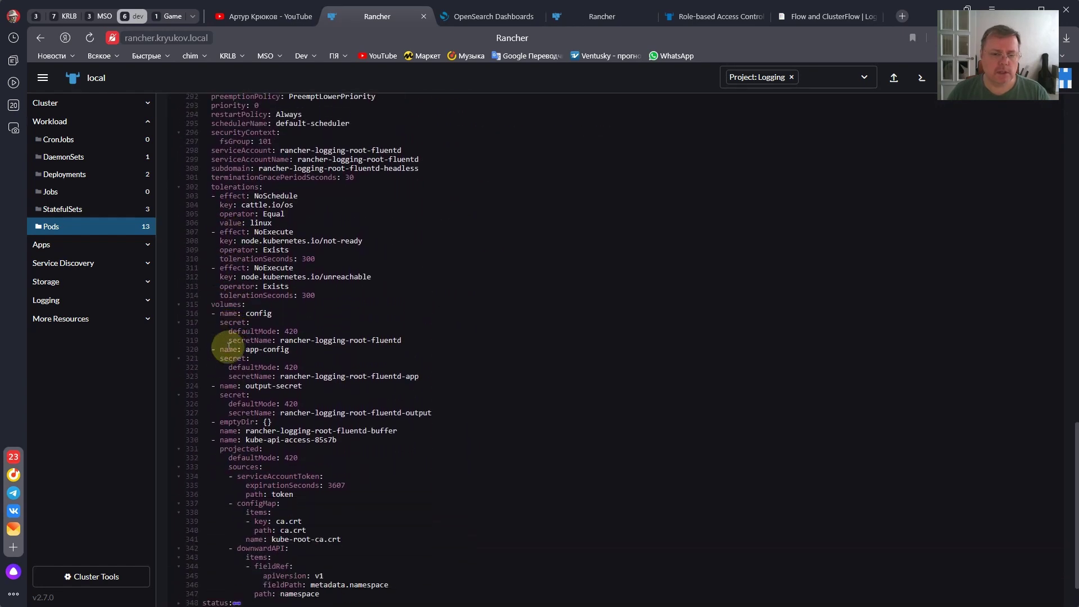
{"action": "scroll", "coordinate": [224, 359], "scroll_direction": "up", "scroll_amount": 4}
{"action": "scroll", "coordinate": [224, 359], "scroll_direction": "up", "scroll_amount": 10}
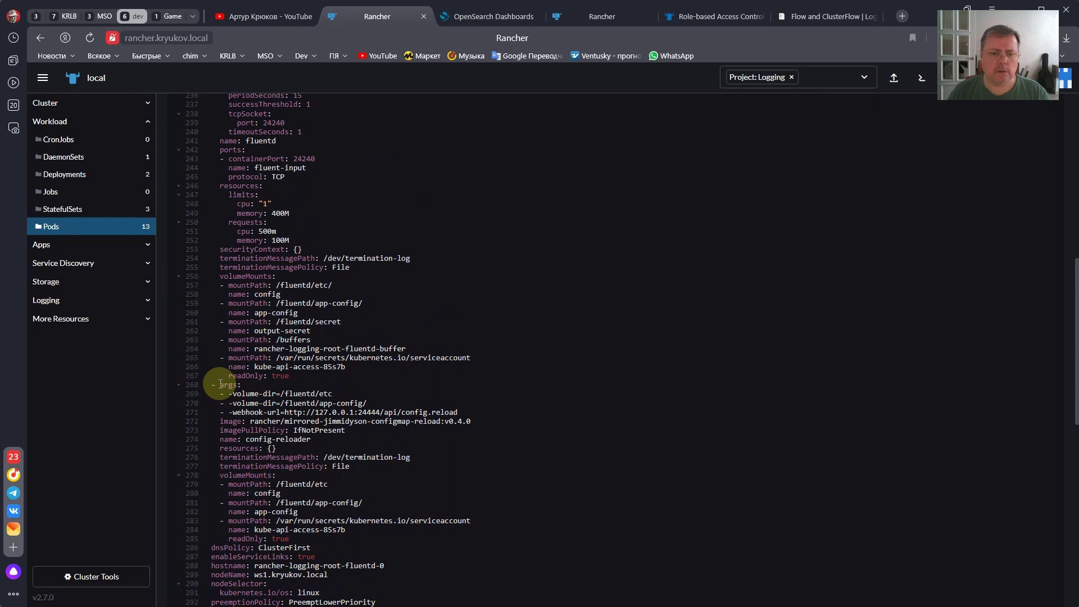
{"action": "scroll", "coordinate": [221, 385], "scroll_direction": "up", "scroll_amount": 6}
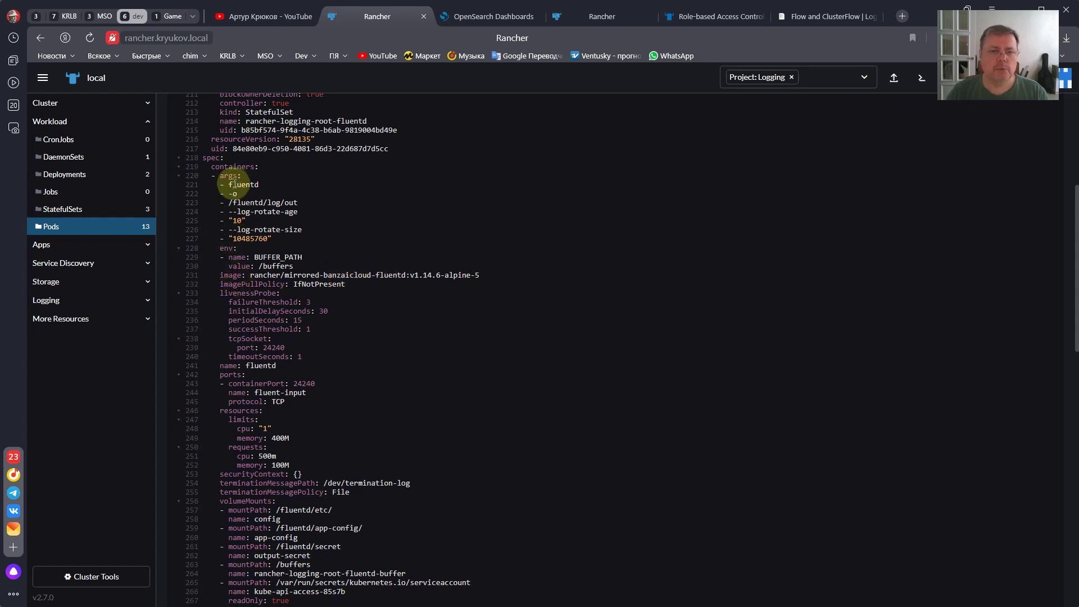
{"action": "left_click", "coordinate": [265, 185]}
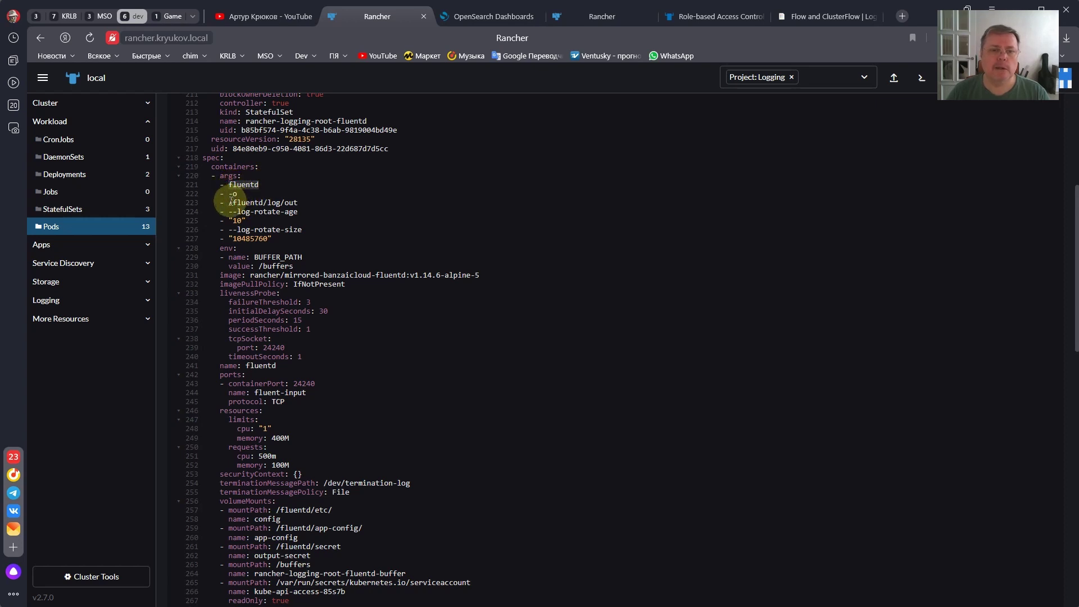
{"action": "left_click_drag", "start_coordinate": [231, 199], "coordinate": [299, 203]}
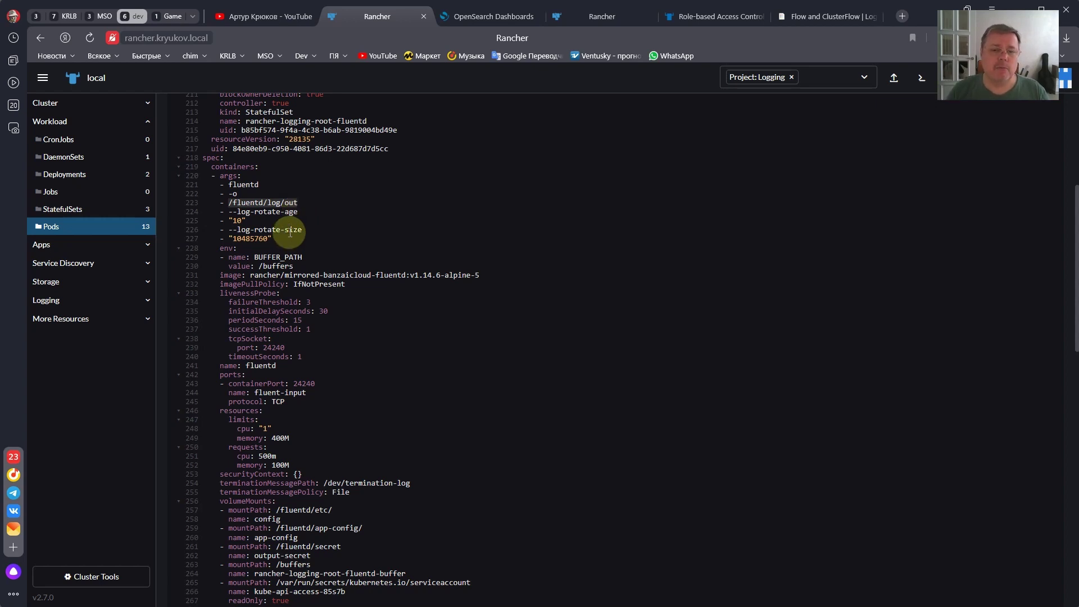
{"action": "left_click_drag", "start_coordinate": [272, 239], "coordinate": [229, 213]}
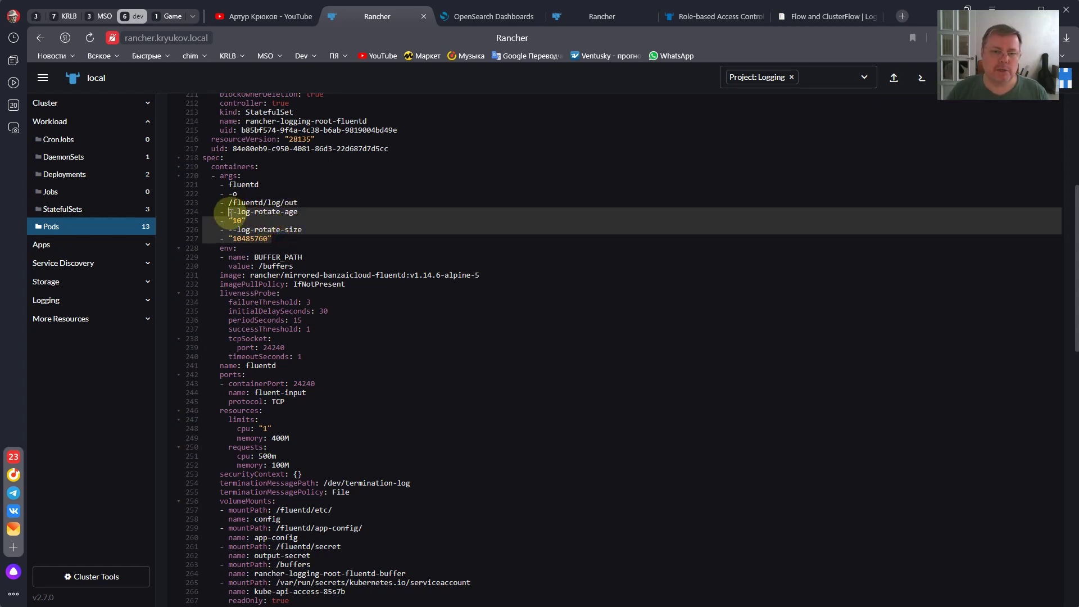
{"action": "left_click", "coordinate": [251, 223]}
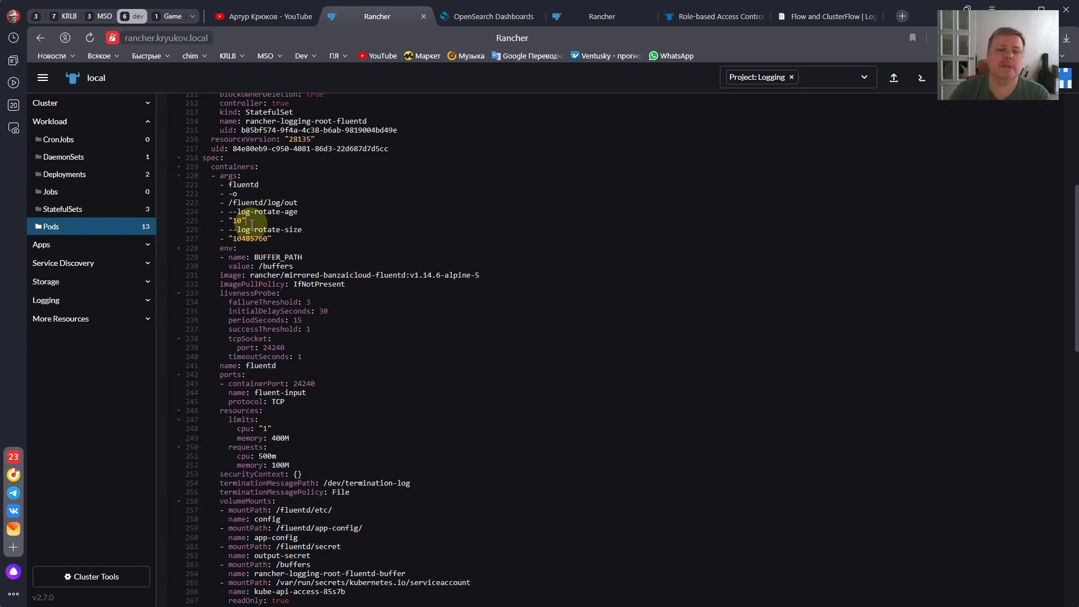
{"action": "scroll", "coordinate": [247, 229], "scroll_direction": "down", "scroll_amount": 3}
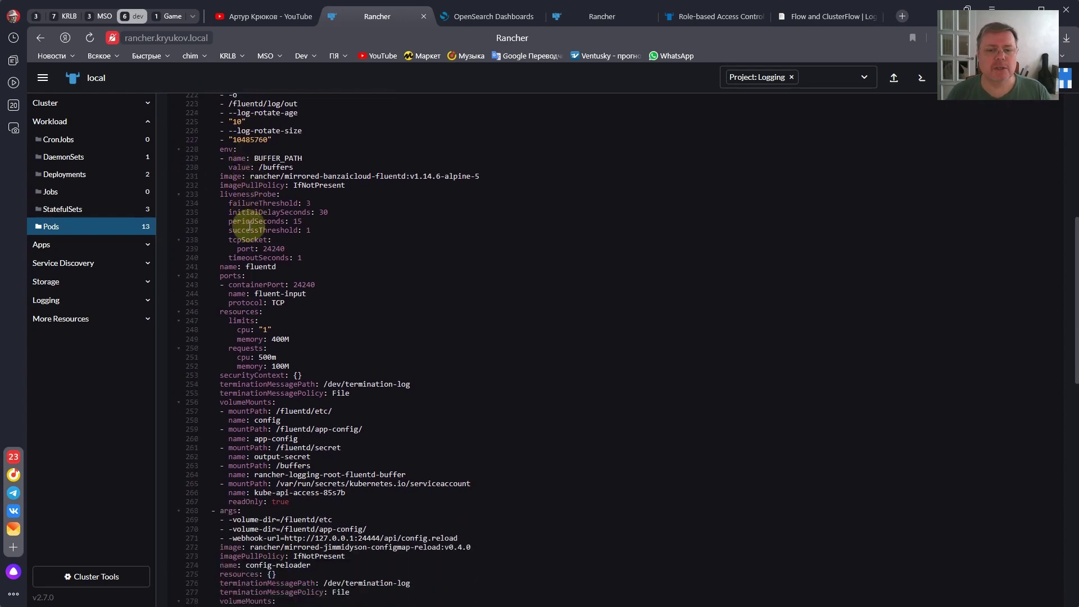
{"action": "scroll", "coordinate": [249, 226], "scroll_direction": "up", "scroll_amount": 4}
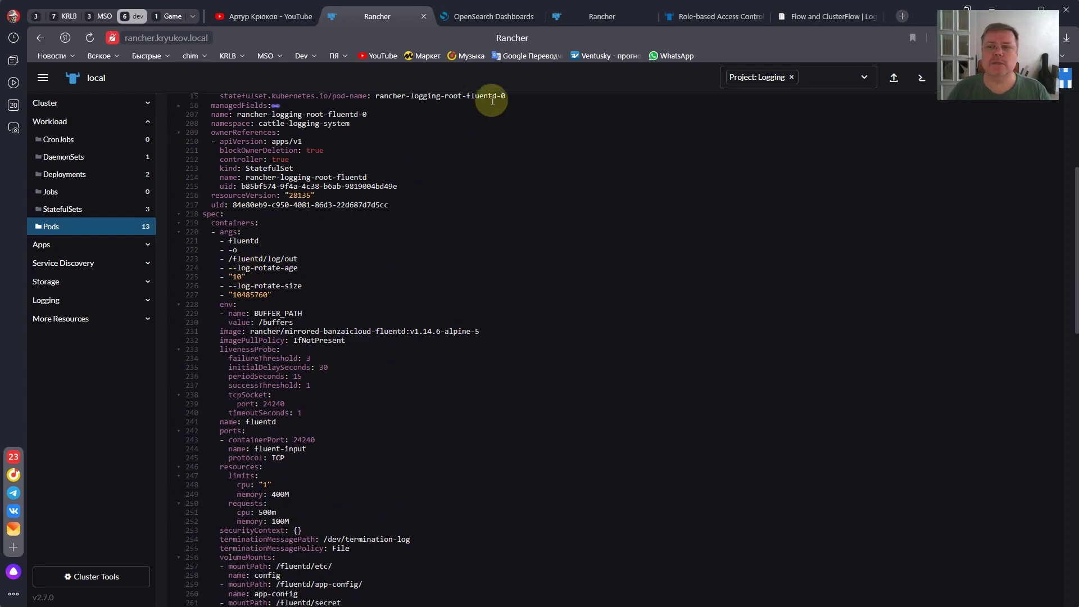
{"action": "scroll", "coordinate": [257, 219], "scroll_direction": "up", "scroll_amount": 5}
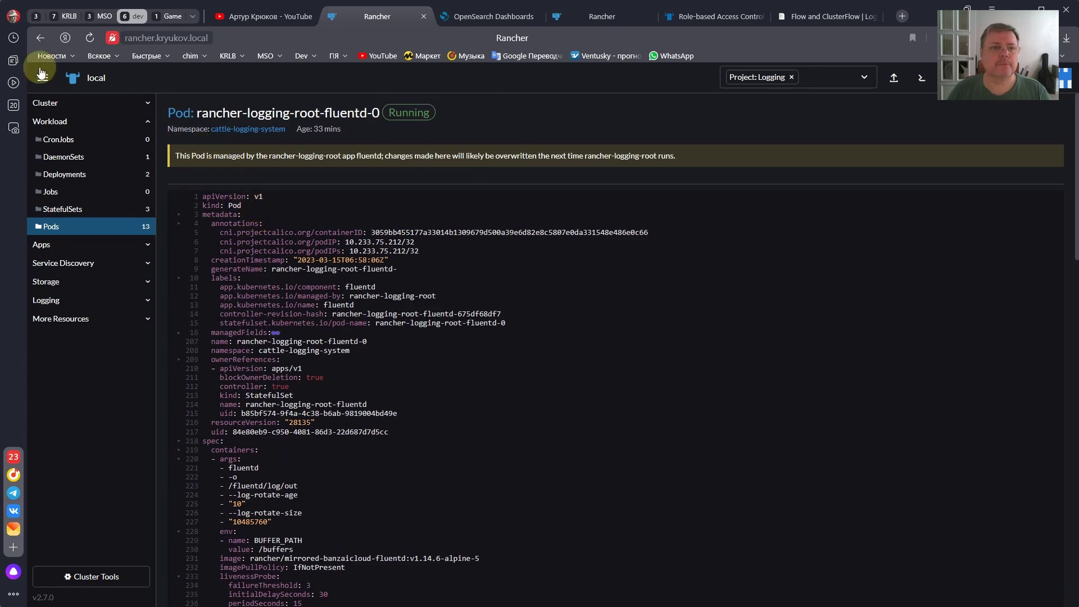
- Go back to the fluentd pod's detail page and bring up the fluentd container's actions
{"action": "left_click", "coordinate": [40, 37]}
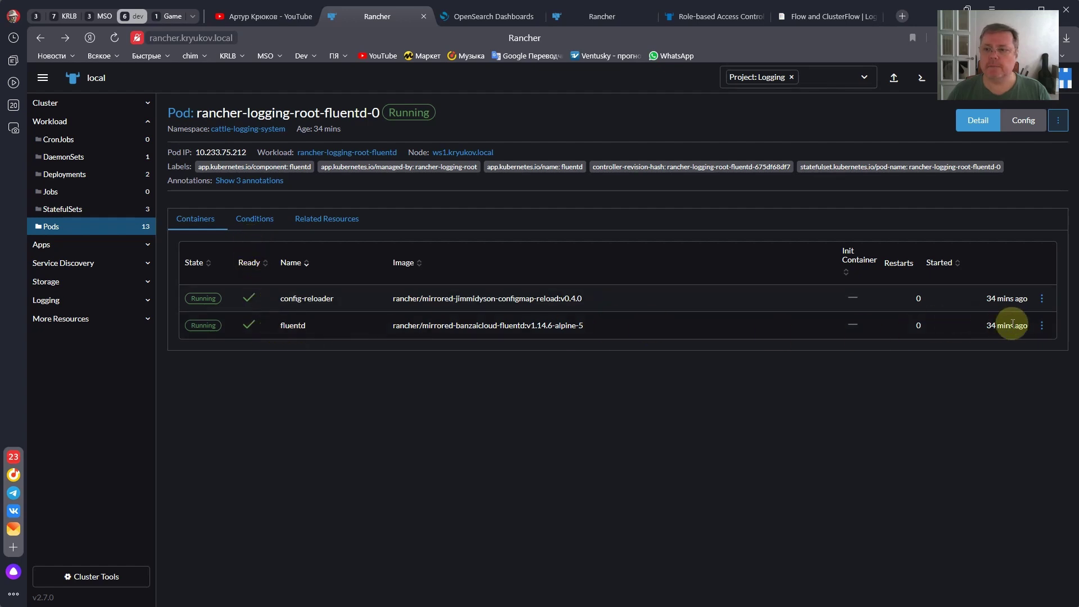
{"action": "left_click", "coordinate": [1042, 326]}
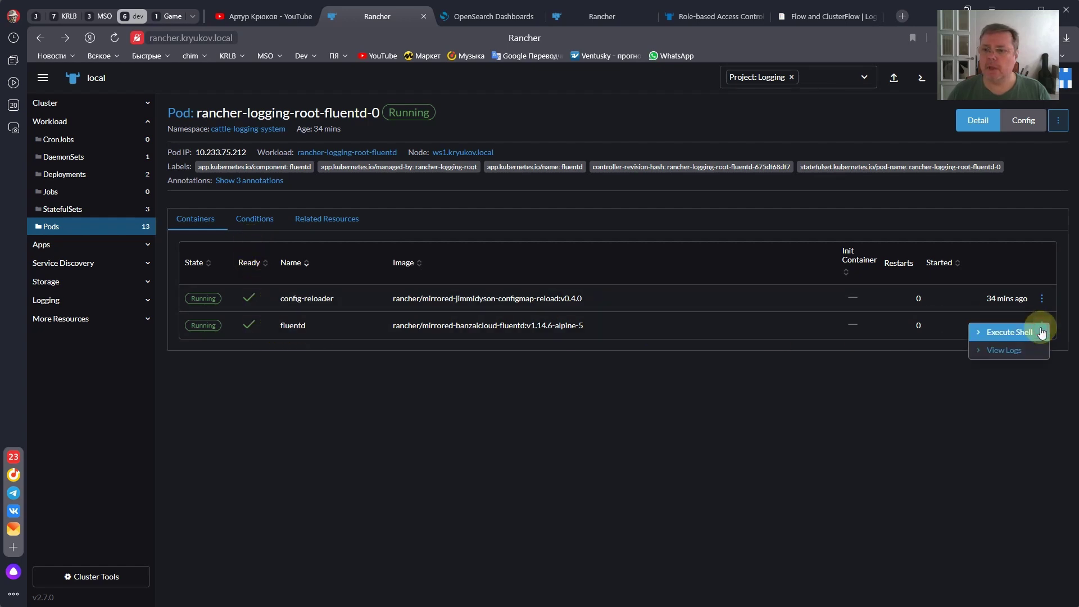
{"action": "left_click", "coordinate": [1000, 333]}
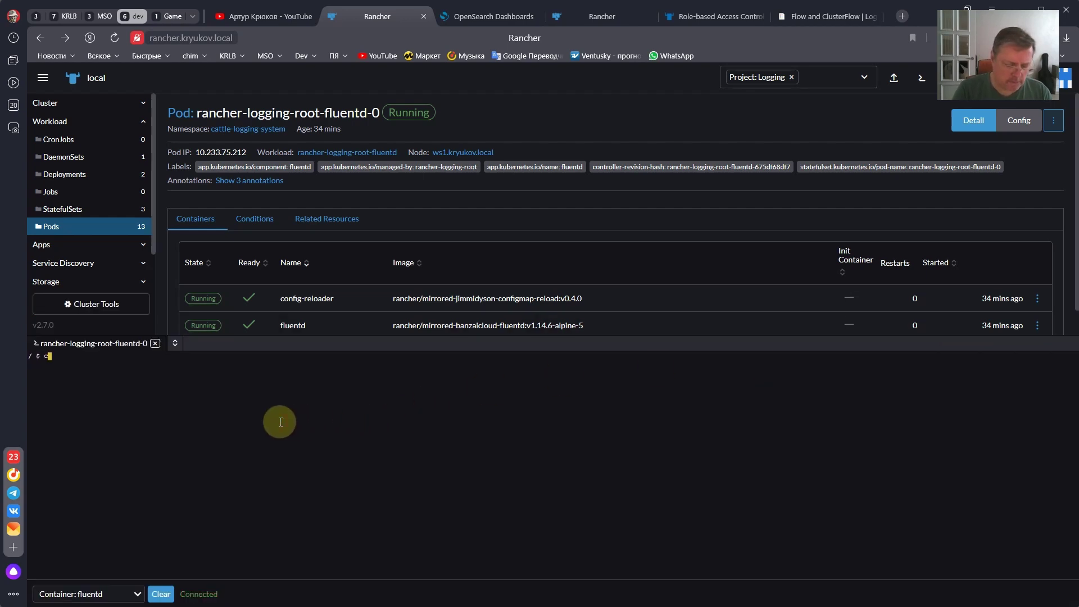
{"action": "type", "text": "cat /"}
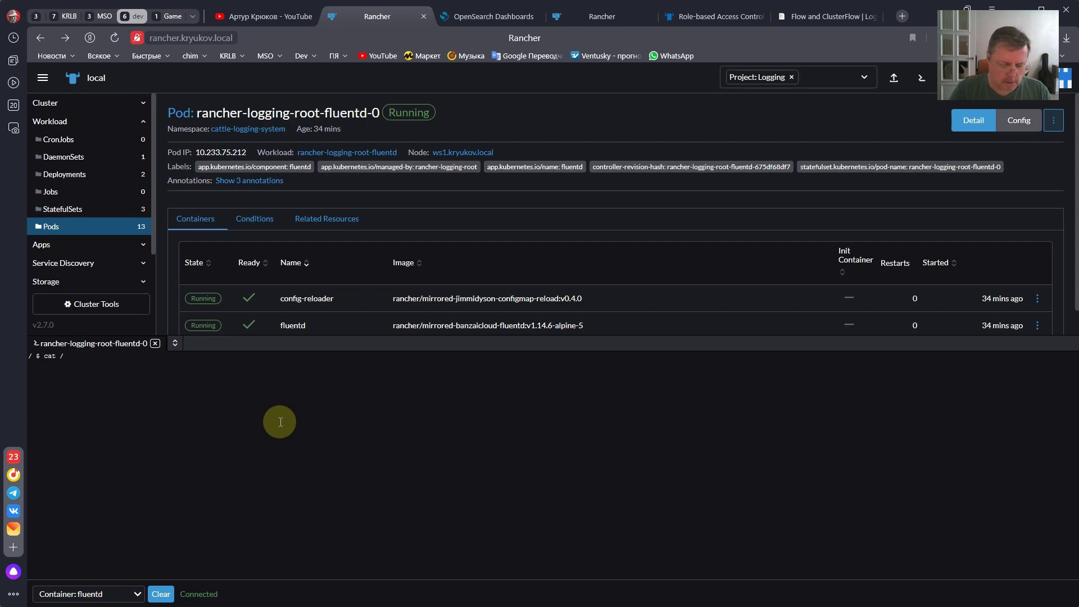
{"action": "type", "text": "fluentd/"}
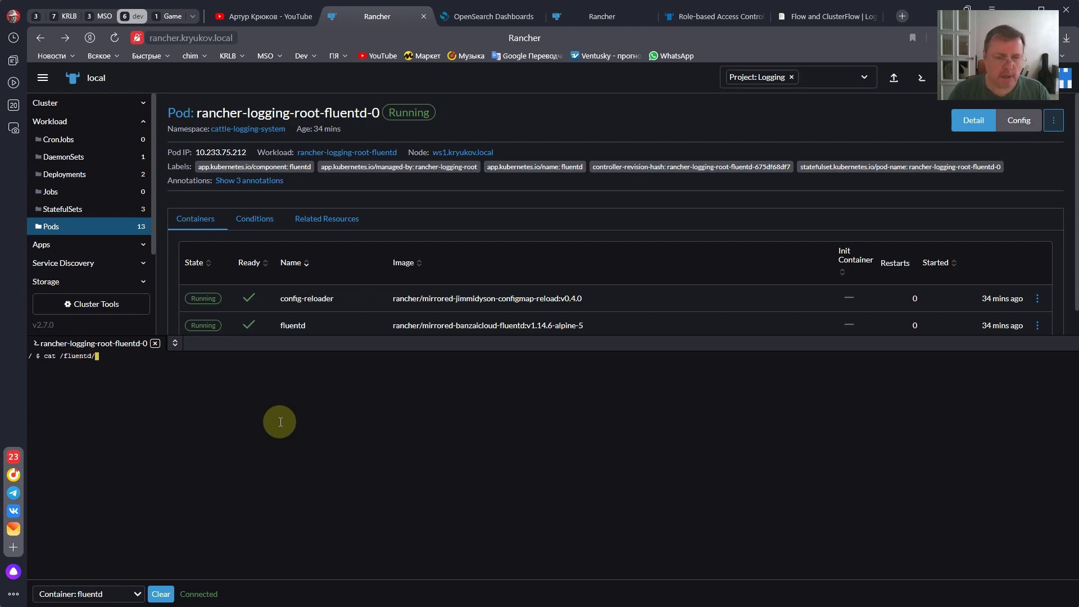
{"action": "type", "text": "log/out"}
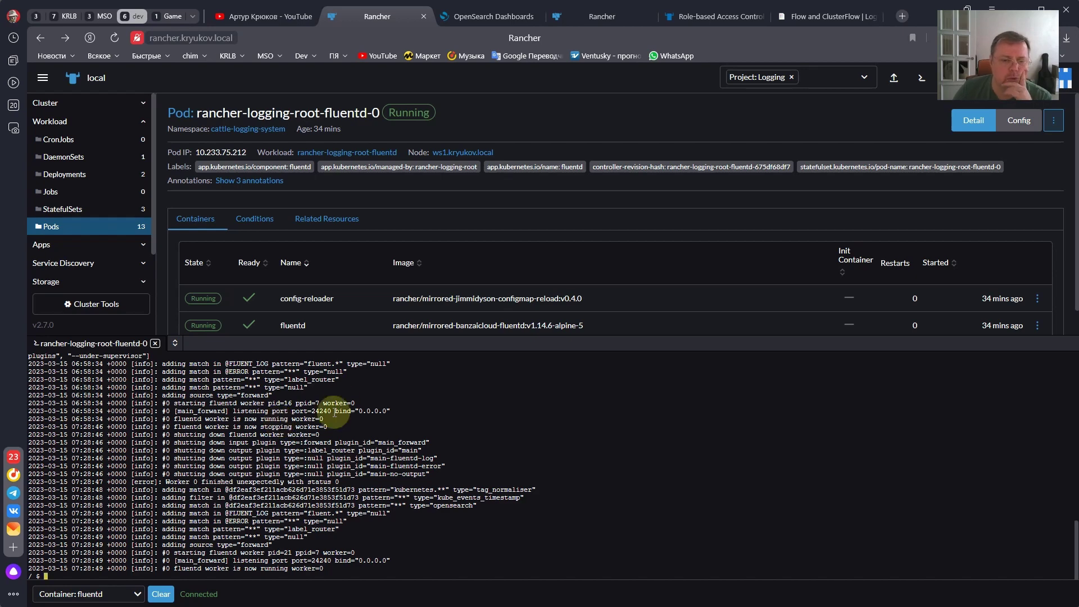
{"action": "scroll", "coordinate": [262, 522], "scroll_direction": "up", "scroll_amount": 15}
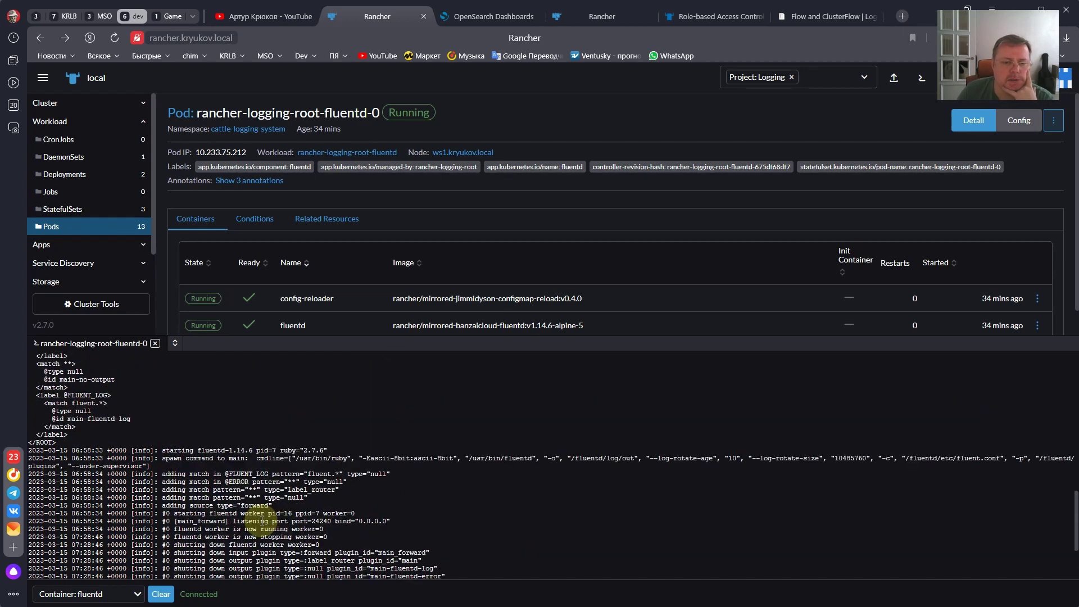
{"action": "scroll", "coordinate": [262, 521], "scroll_direction": "up", "scroll_amount": 3}
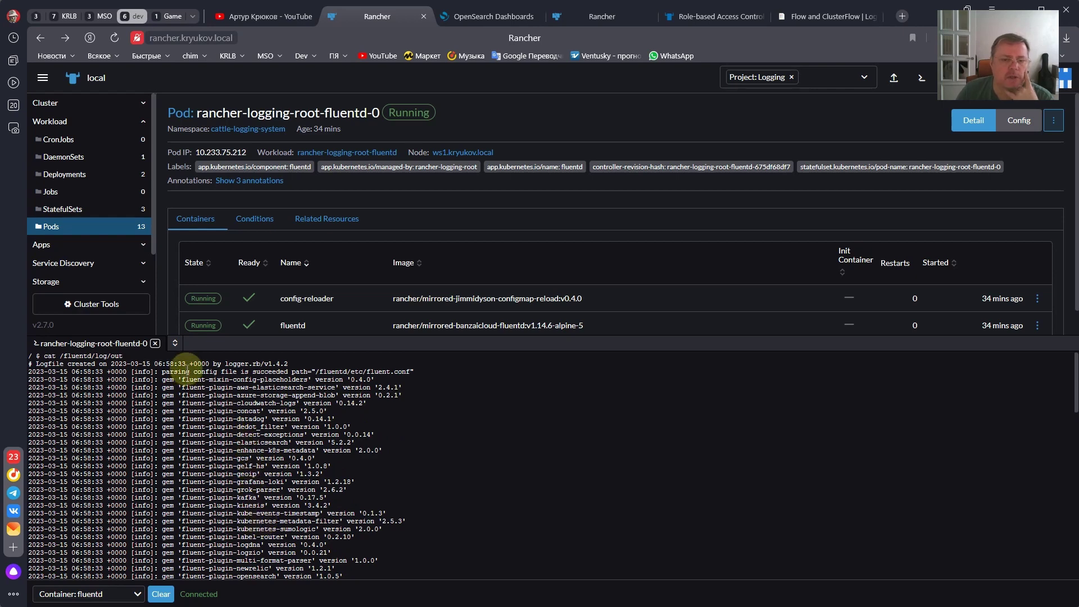
{"action": "scroll", "coordinate": [178, 385], "scroll_direction": "down", "scroll_amount": 2}
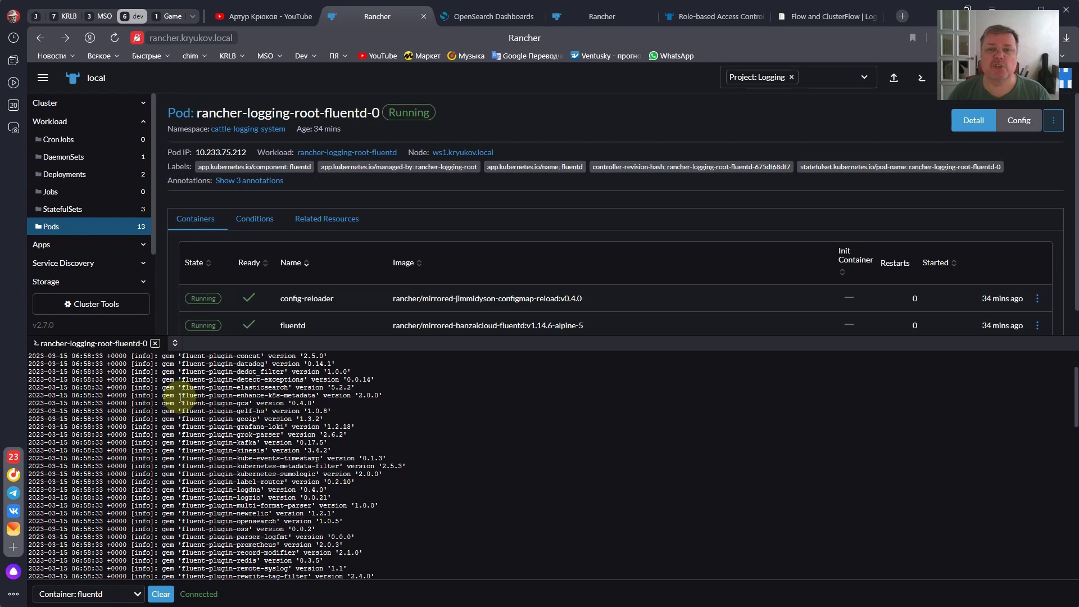
{"action": "scroll", "coordinate": [180, 398], "scroll_direction": "down", "scroll_amount": 6}
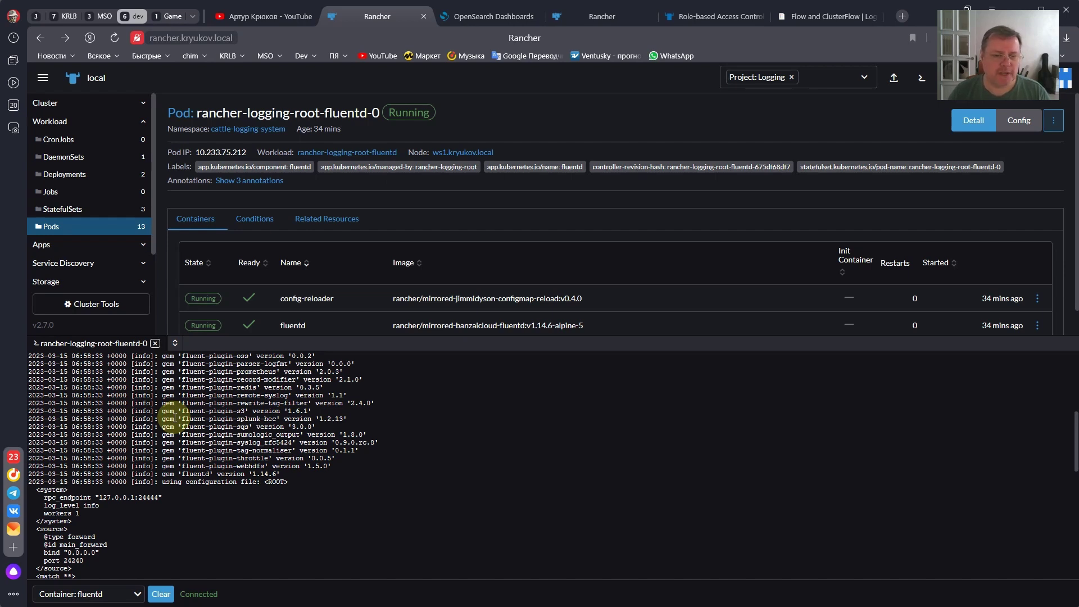
{"action": "scroll", "coordinate": [175, 418], "scroll_direction": "down", "scroll_amount": 8}
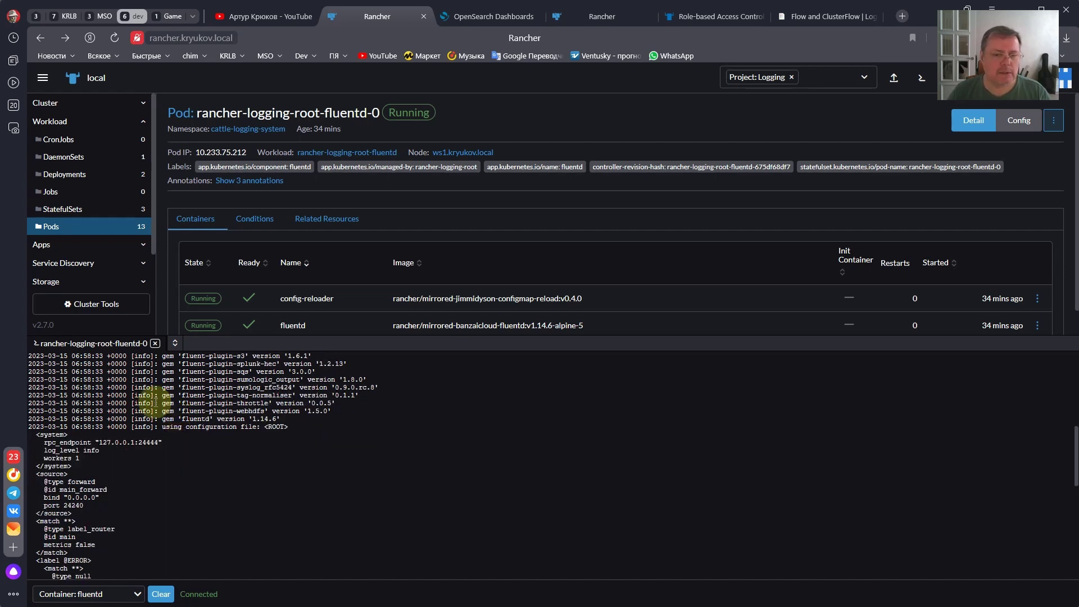
{"action": "scroll", "coordinate": [156, 403], "scroll_direction": "up", "scroll_amount": 5}
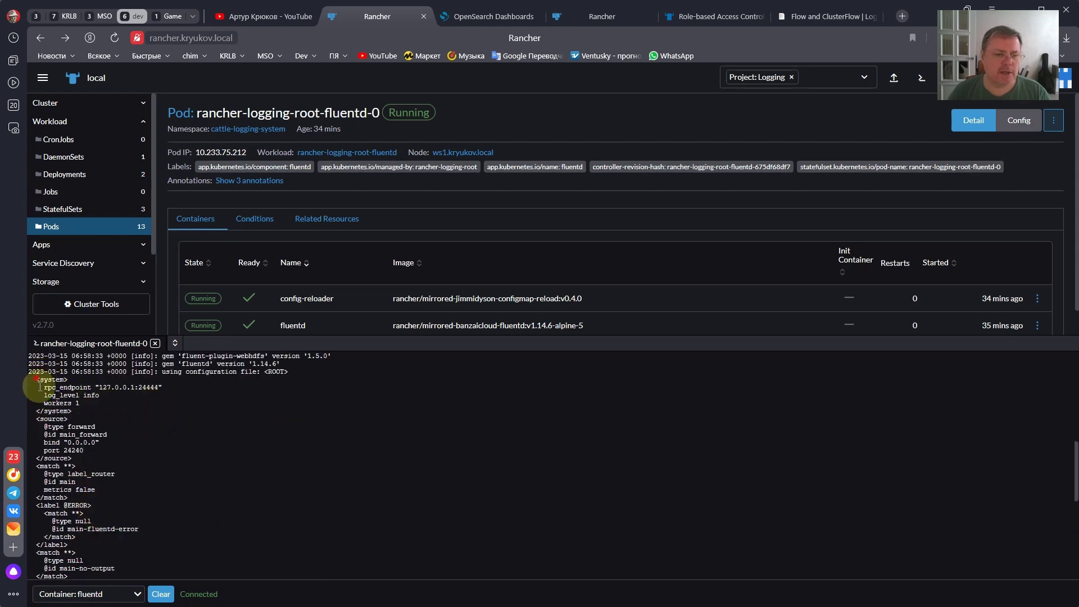
{"action": "left_click_drag", "start_coordinate": [35, 379], "coordinate": [107, 508]}
{"action": "left_click", "coordinate": [111, 489]}
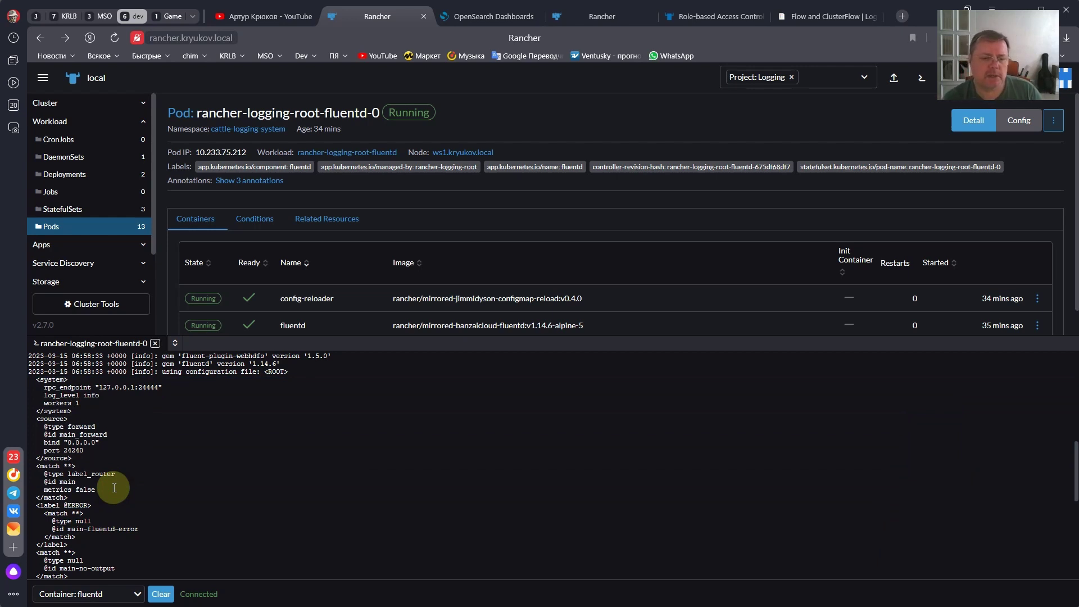
- Highlight the 'Worker 0 finished unexpectedly' error and the matches and filters added after restart
{"action": "scroll", "coordinate": [101, 450], "scroll_direction": "down", "scroll_amount": 2}
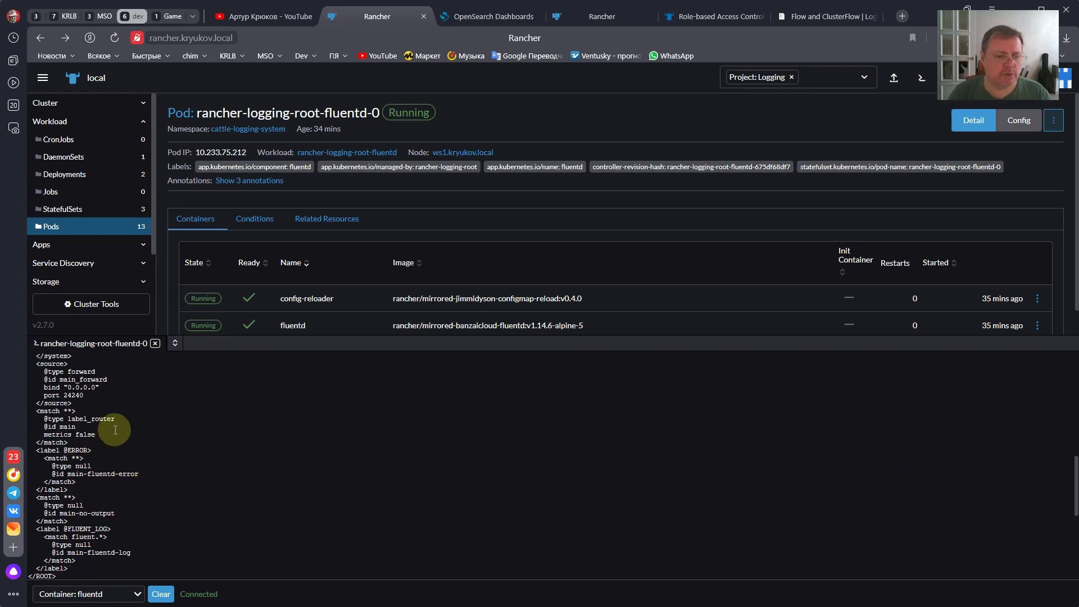
{"action": "scroll", "coordinate": [147, 436], "scroll_direction": "down", "scroll_amount": 6}
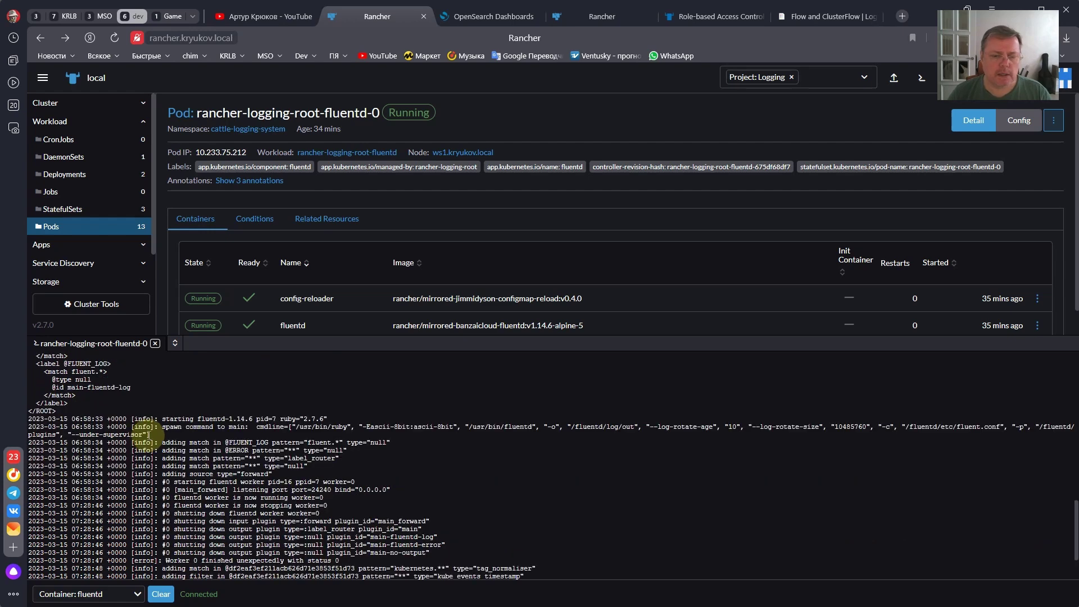
{"action": "scroll", "coordinate": [161, 429], "scroll_direction": "down", "scroll_amount": 3}
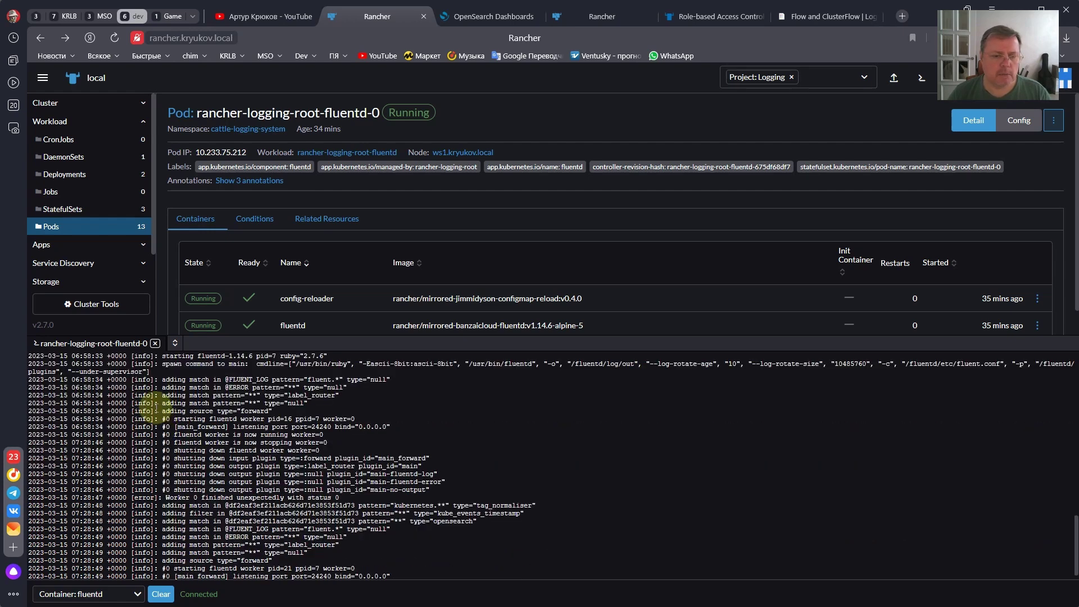
{"action": "scroll", "coordinate": [137, 434], "scroll_direction": "down", "scroll_amount": 1}
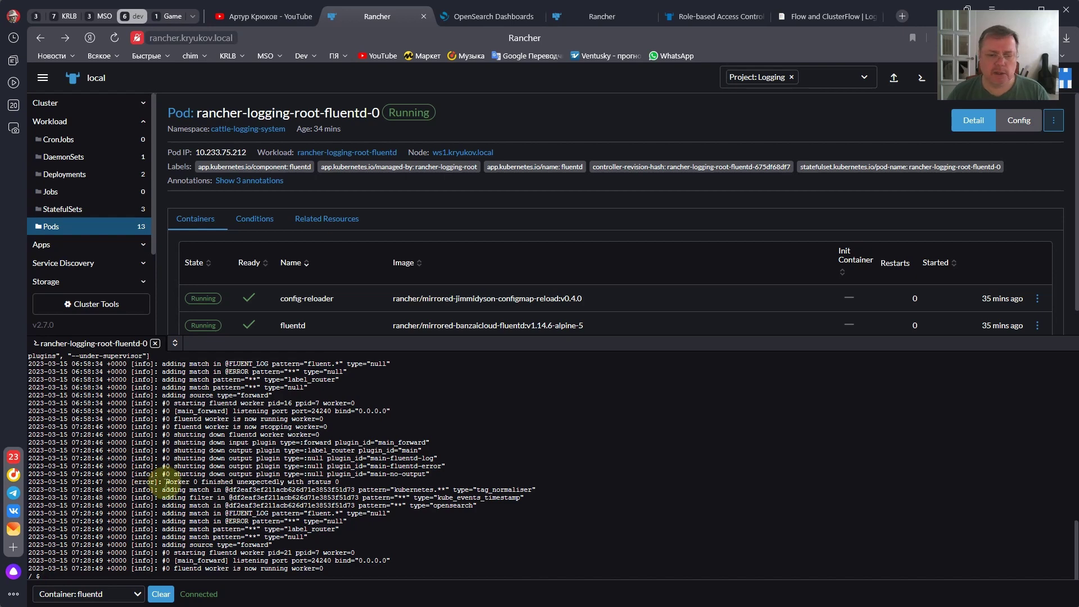
{"action": "left_click_drag", "start_coordinate": [166, 481], "coordinate": [340, 480]}
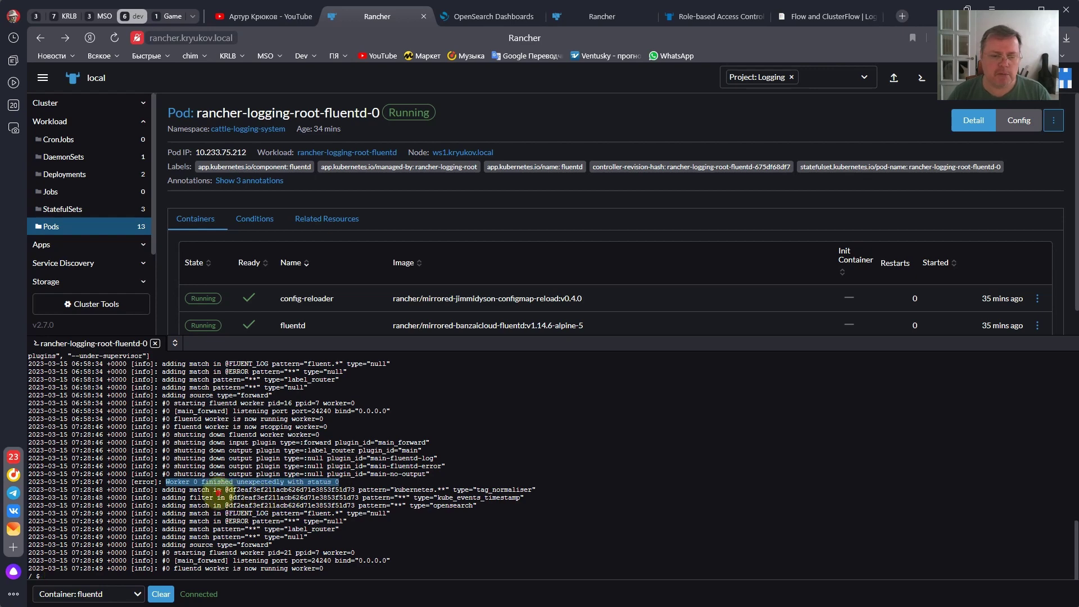
{"action": "left_click_drag", "start_coordinate": [213, 490], "coordinate": [230, 540]}
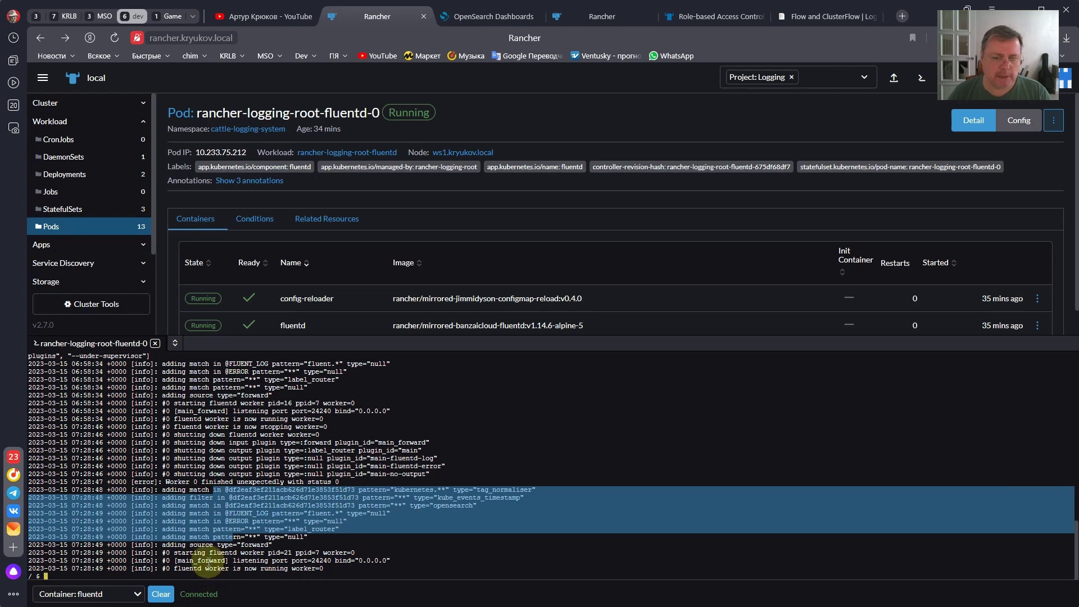
{"action": "left_click", "coordinate": [204, 552]}
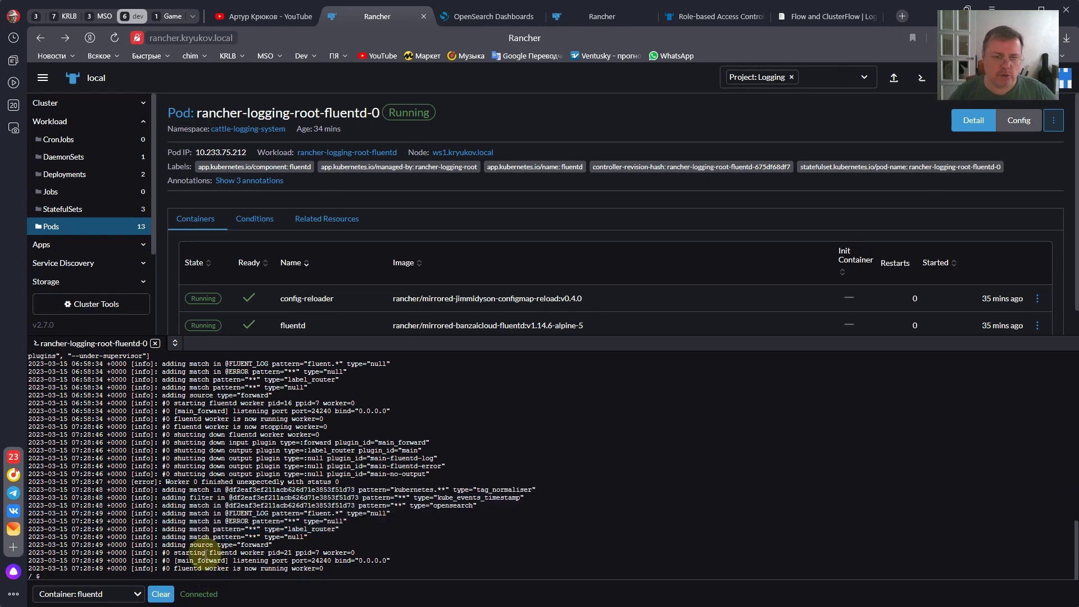
- Close the fluentd shell and list Storage > Secrets, showing the cattle-logging-system fluentd secrets
{"action": "left_click", "coordinate": [156, 344]}
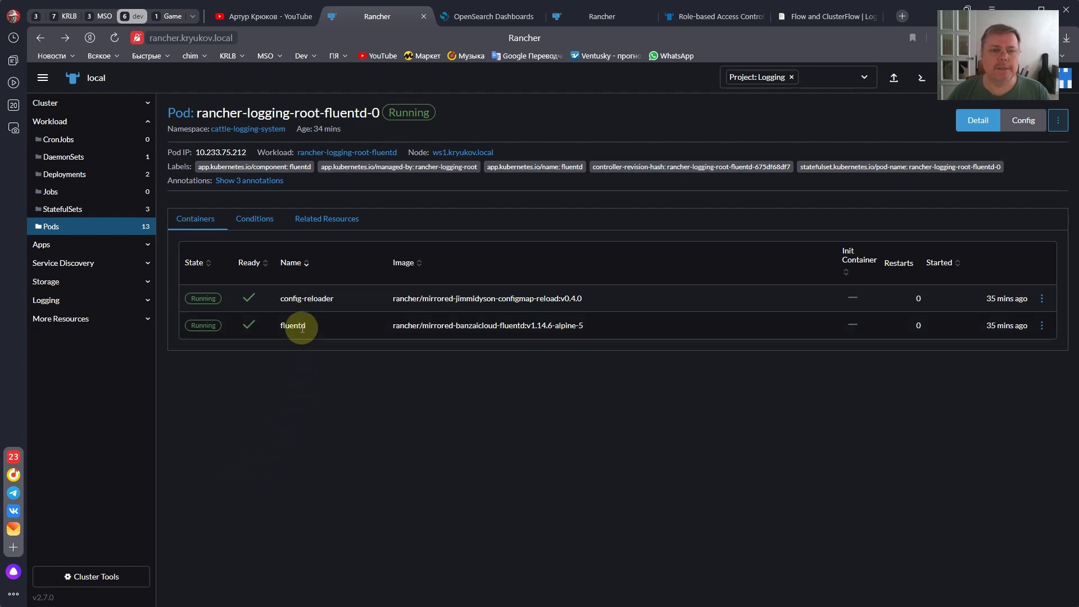
{"action": "left_click", "coordinate": [133, 281]}
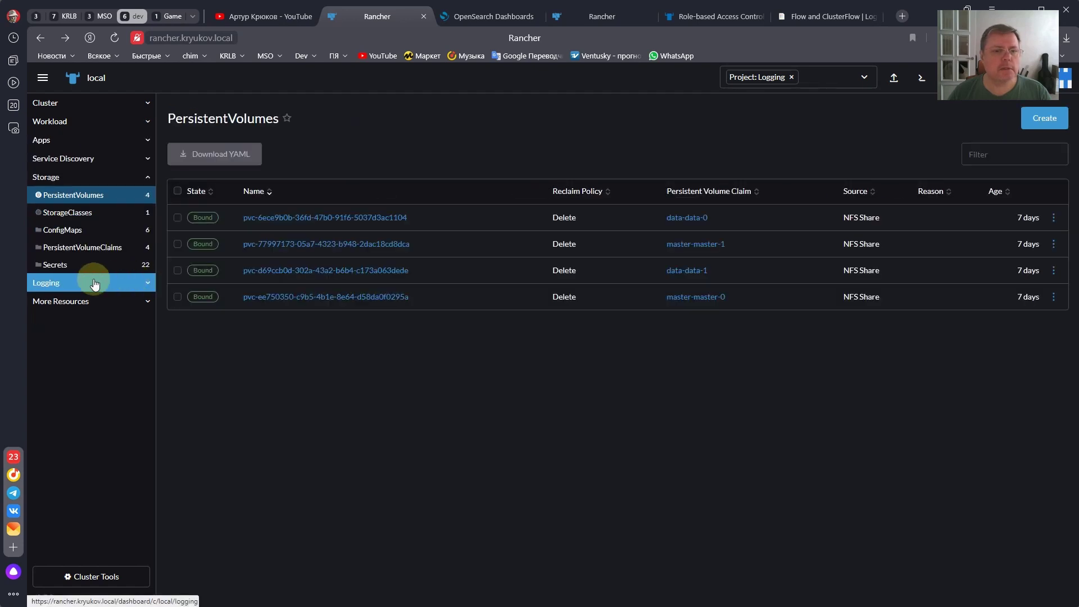
{"action": "left_click", "coordinate": [81, 266]}
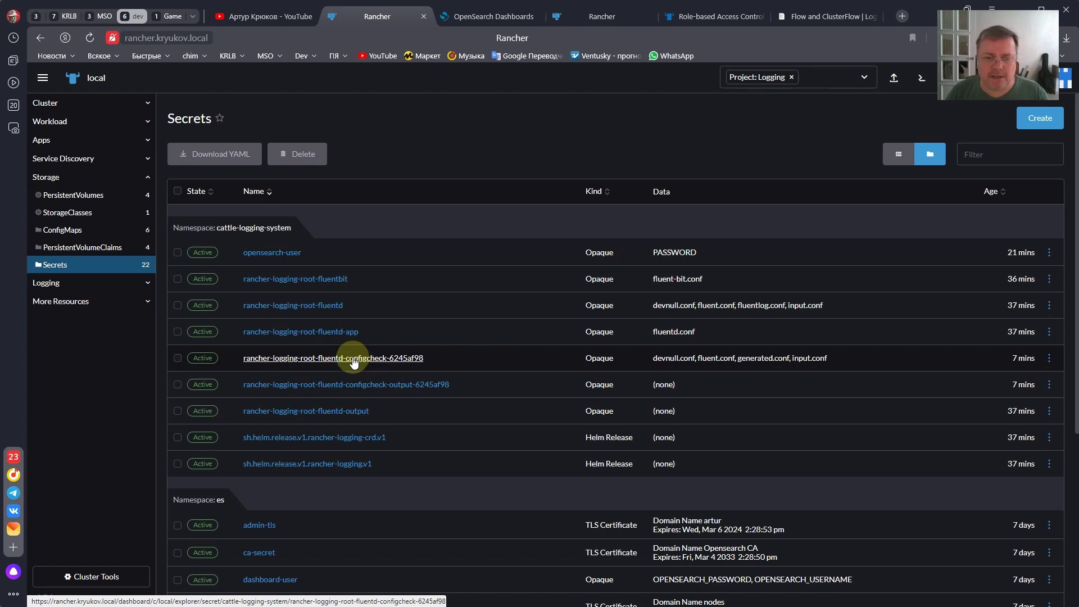
{"action": "left_click", "coordinate": [353, 360]}
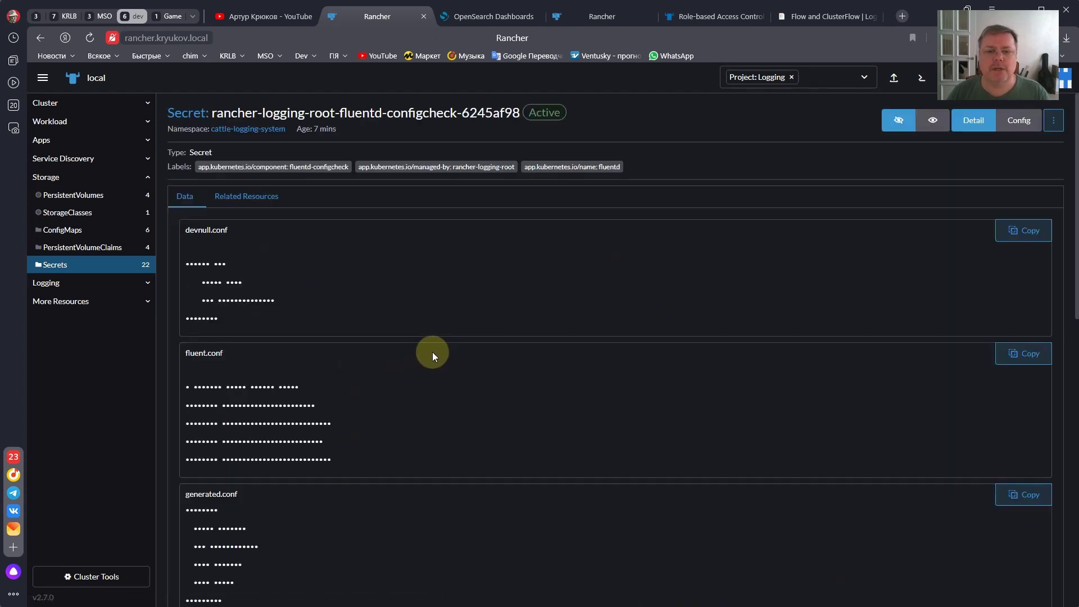
{"action": "scroll", "coordinate": [777, 367], "scroll_direction": "down", "scroll_amount": 3}
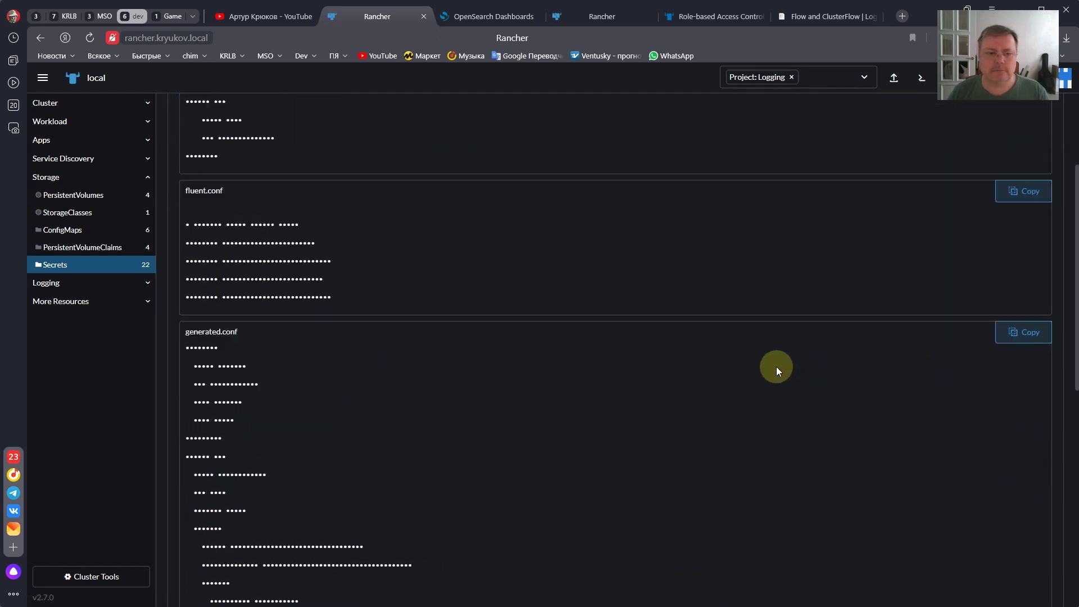
{"action": "scroll", "coordinate": [455, 311], "scroll_direction": "down", "scroll_amount": 5}
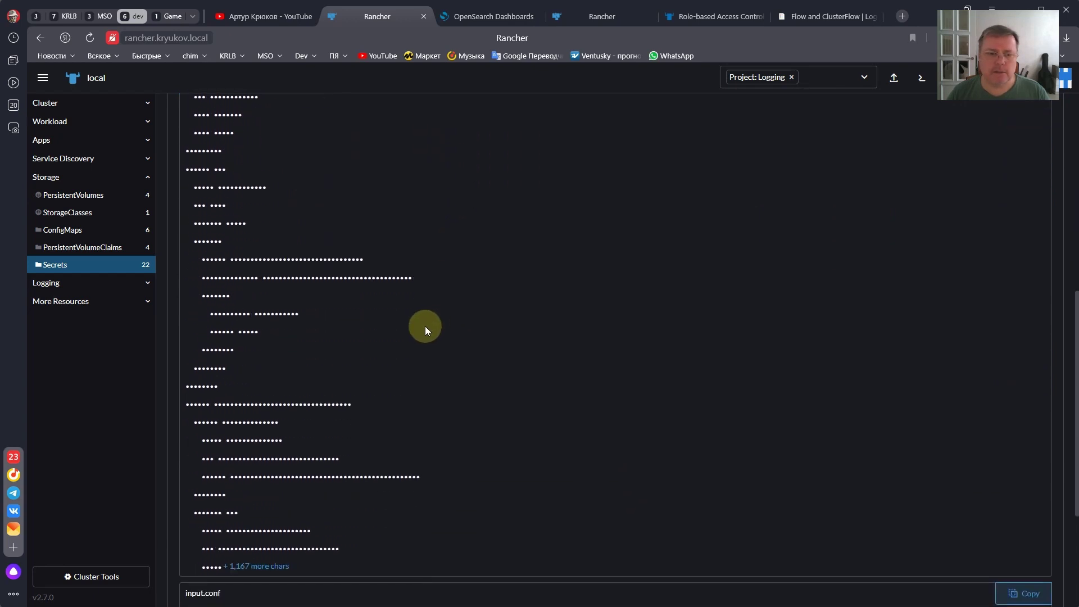
{"action": "scroll", "coordinate": [254, 369], "scroll_direction": "up", "scroll_amount": 4}
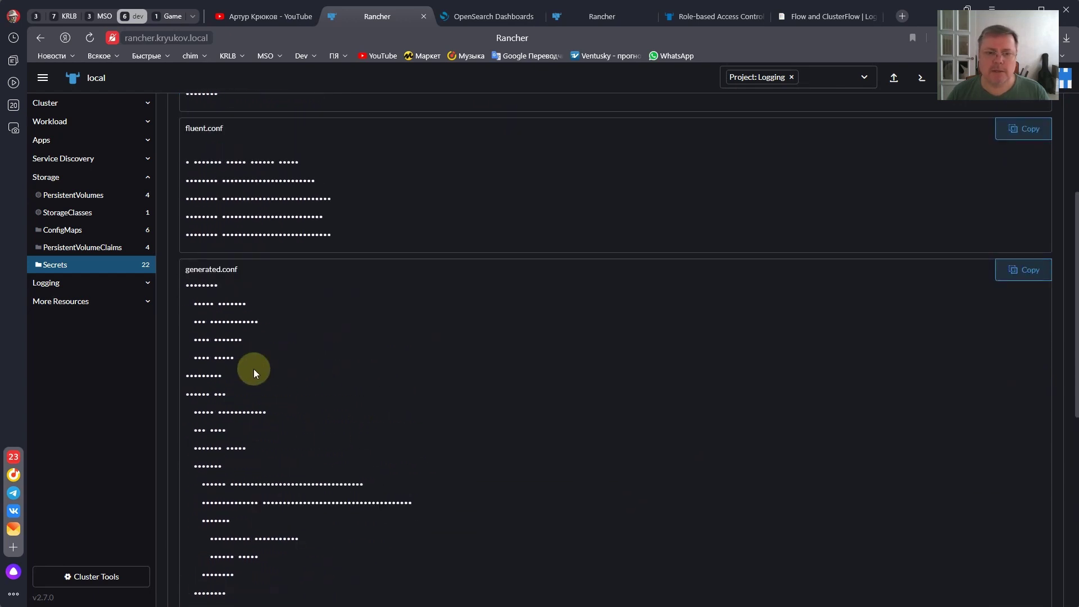
{"action": "scroll", "coordinate": [254, 369], "scroll_direction": "down", "scroll_amount": 5}
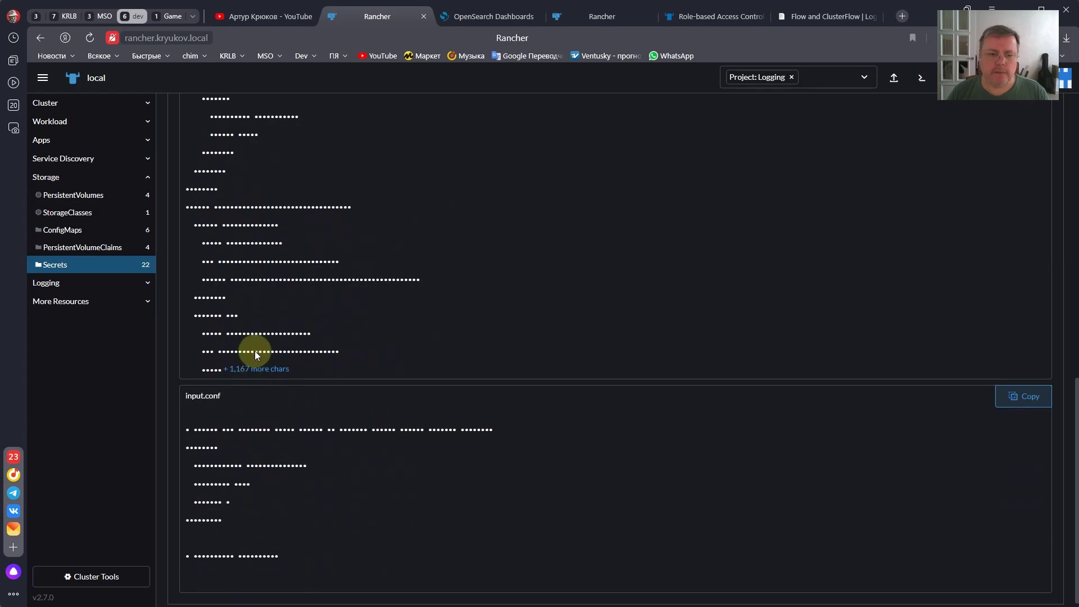
{"action": "scroll", "coordinate": [254, 360], "scroll_direction": "up", "scroll_amount": 6}
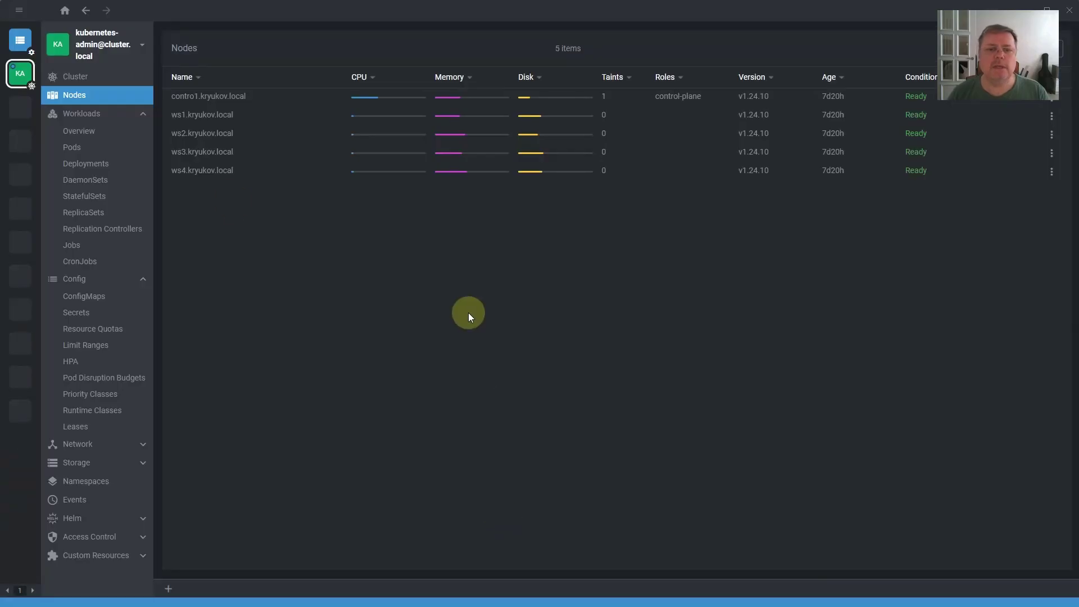
- In Lens, open the fluentd configcheck secret's details under Config > Secrets
{"action": "left_click", "coordinate": [73, 147]}
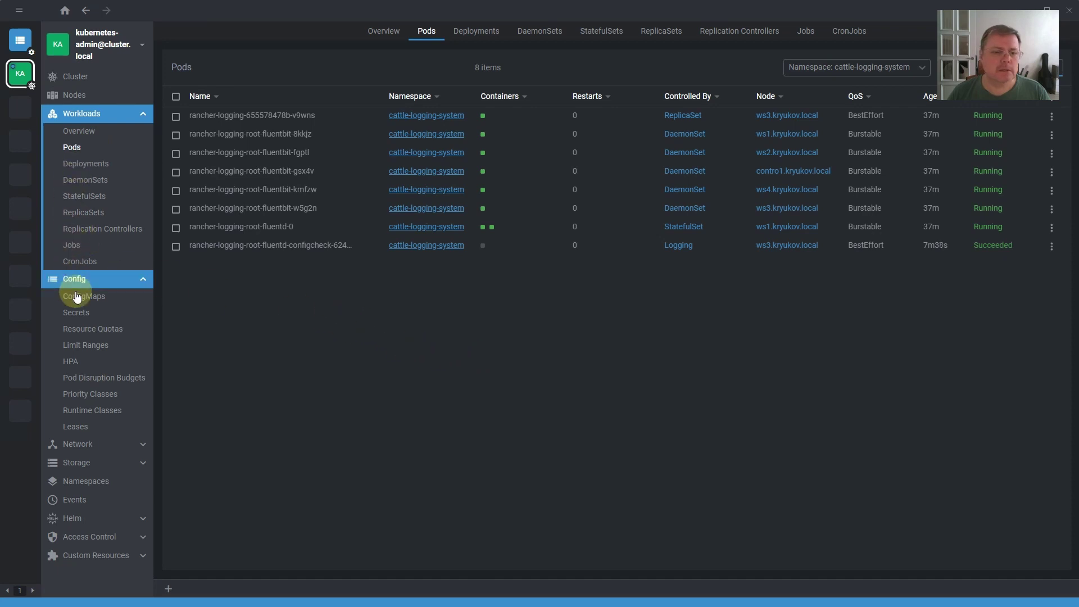
{"action": "left_click", "coordinate": [75, 313]}
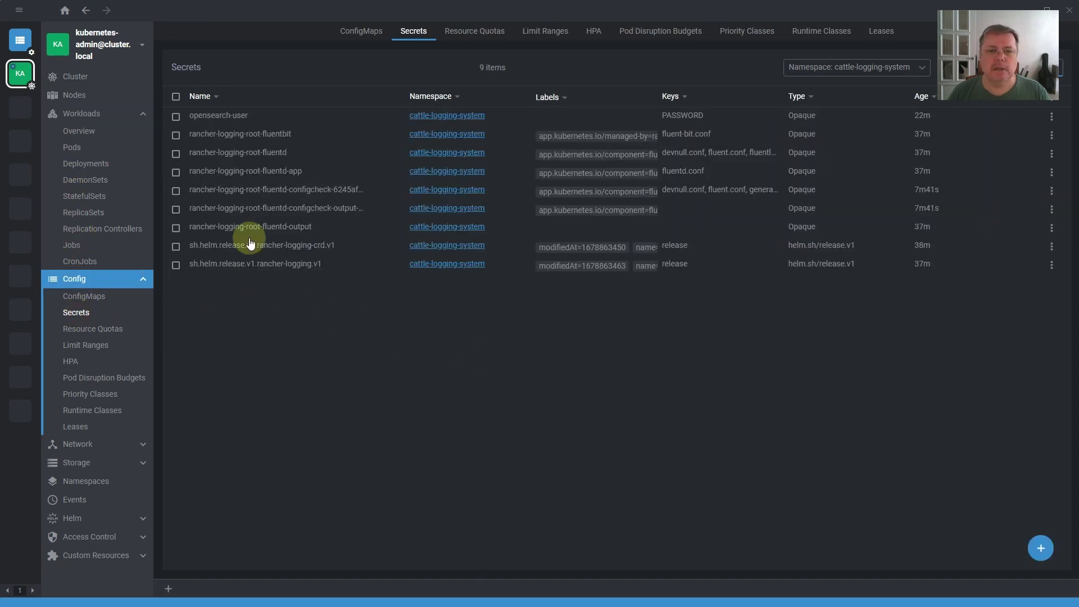
{"action": "left_click", "coordinate": [250, 189]}
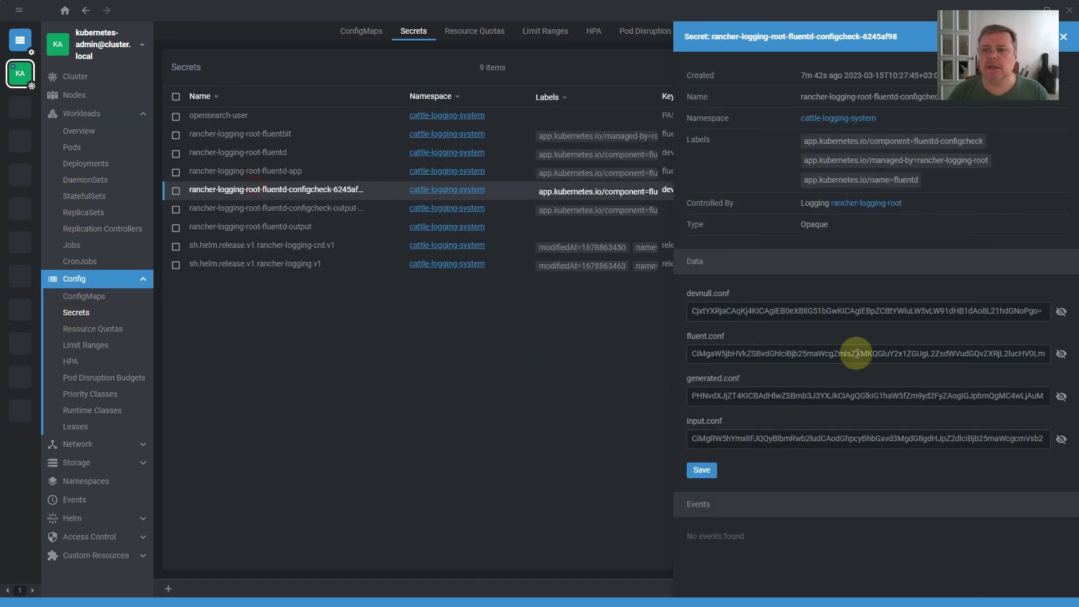
- Review the decoded generated.conf with its opensearch output on port 9200, then return to the browser
{"action": "left_click", "coordinate": [1059, 396]}
{"action": "scroll", "coordinate": [778, 397], "scroll_direction": "down", "scroll_amount": 1}
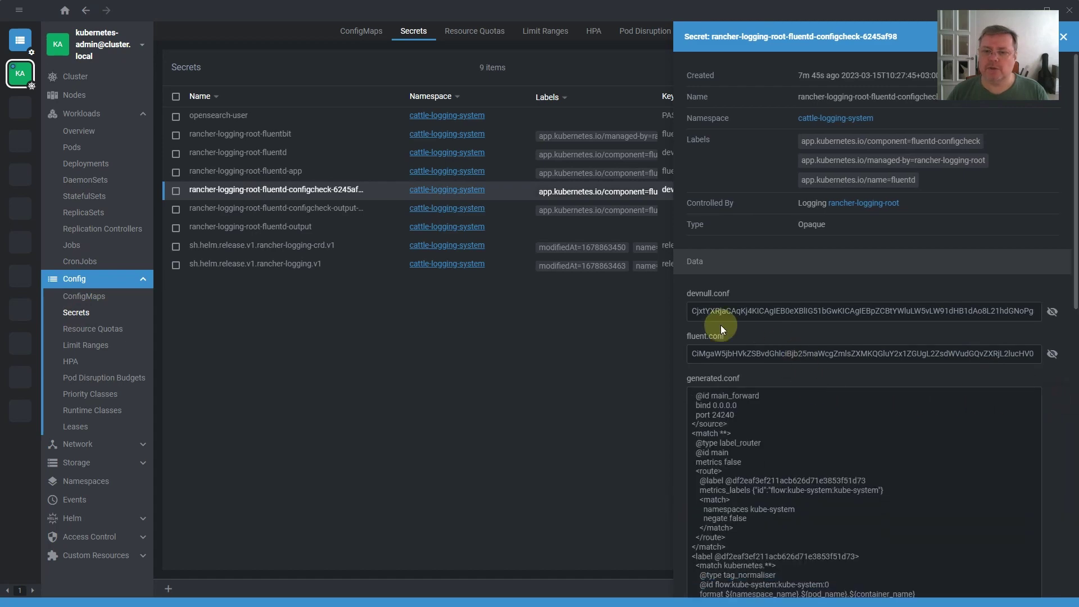
{"action": "scroll", "coordinate": [720, 325], "scroll_direction": "down", "scroll_amount": 4}
{"action": "scroll", "coordinate": [762, 328], "scroll_direction": "down", "scroll_amount": 1}
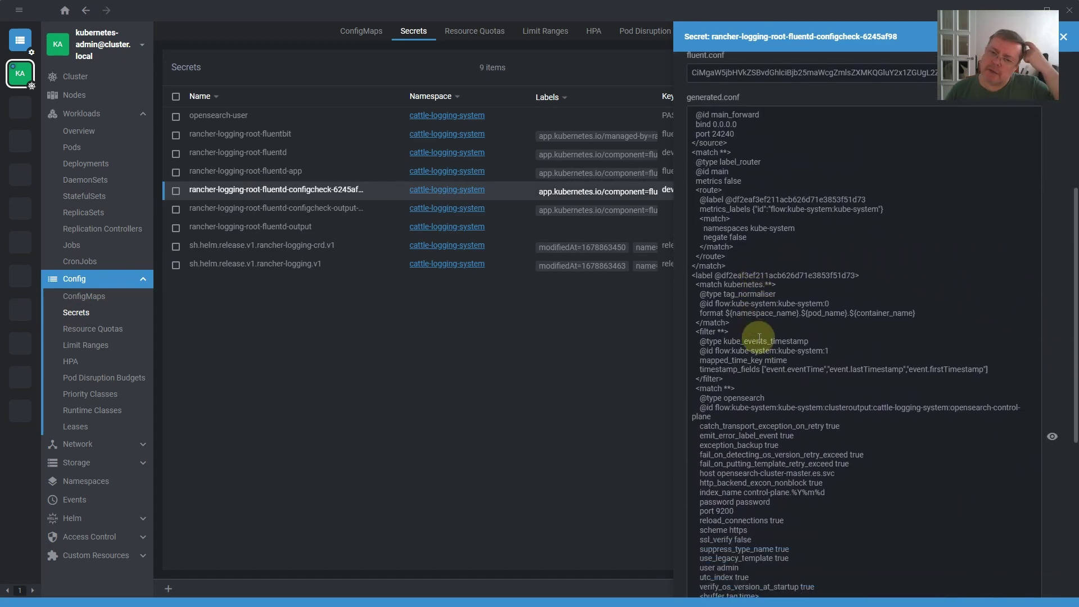
{"action": "scroll", "coordinate": [759, 338], "scroll_direction": "down", "scroll_amount": 3}
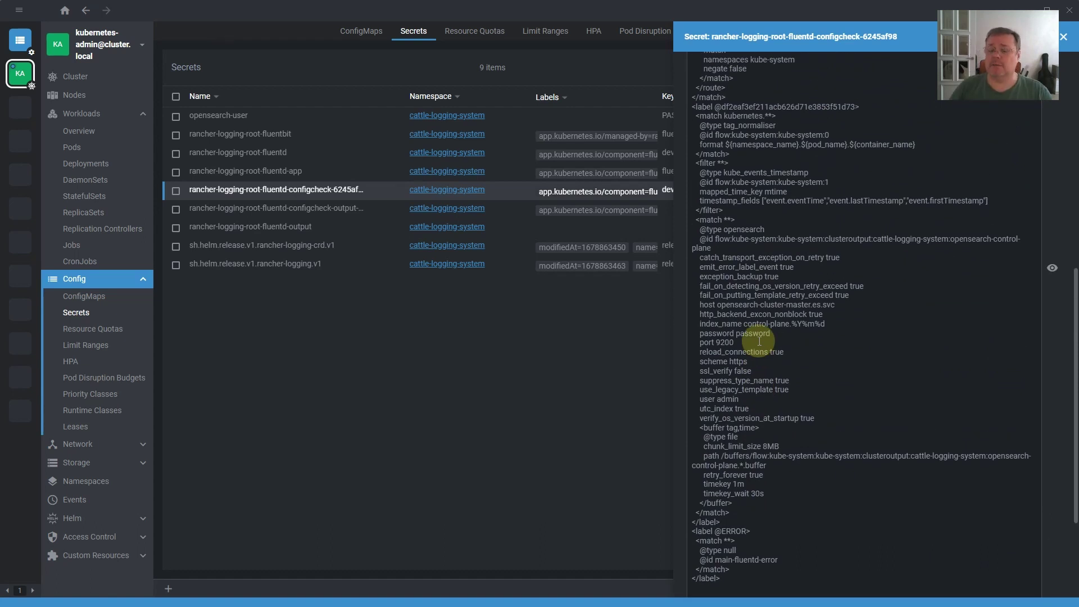
{"action": "scroll", "coordinate": [759, 341], "scroll_direction": "up", "scroll_amount": 1}
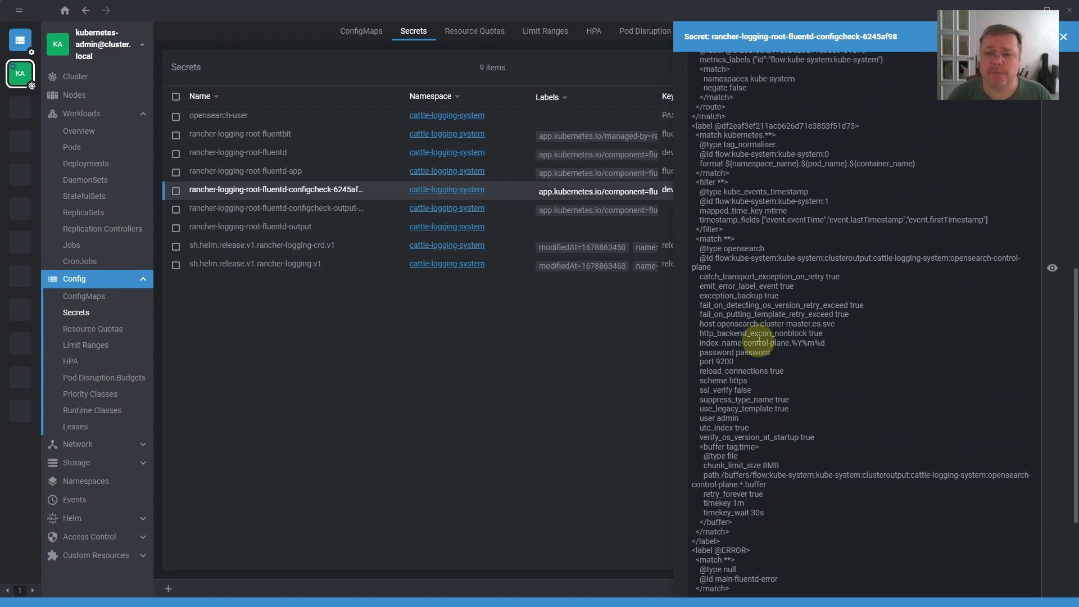
{"action": "left_click", "coordinate": [1063, 37]}
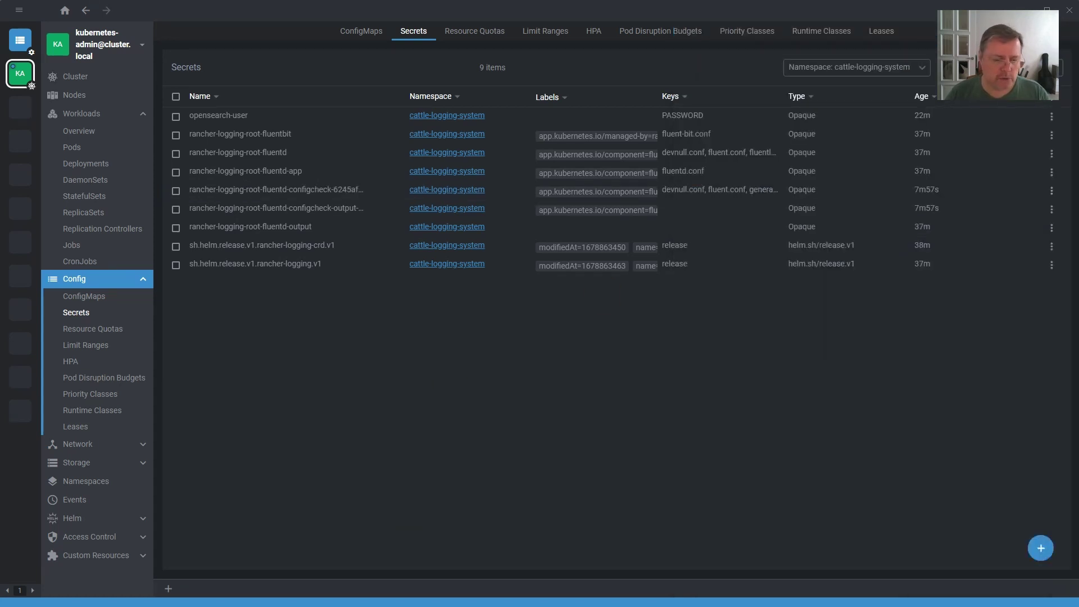
{"action": "key", "text": "alt+Tab"}
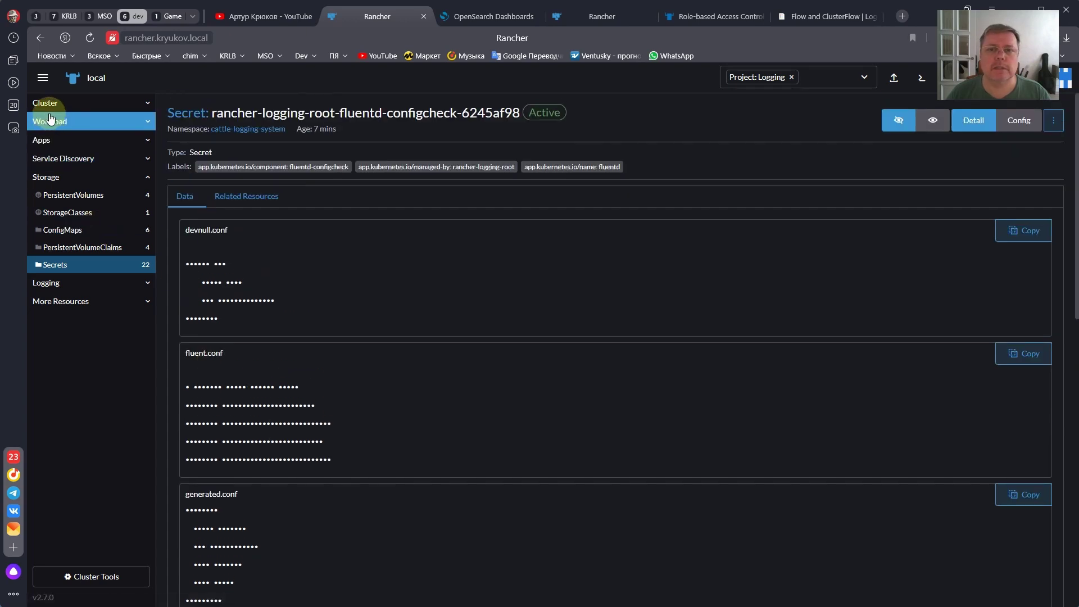
- Reload the indices list to confirm control-plane.20230315 with 127 documents, then go back to Rancher
{"action": "left_click", "coordinate": [481, 17]}
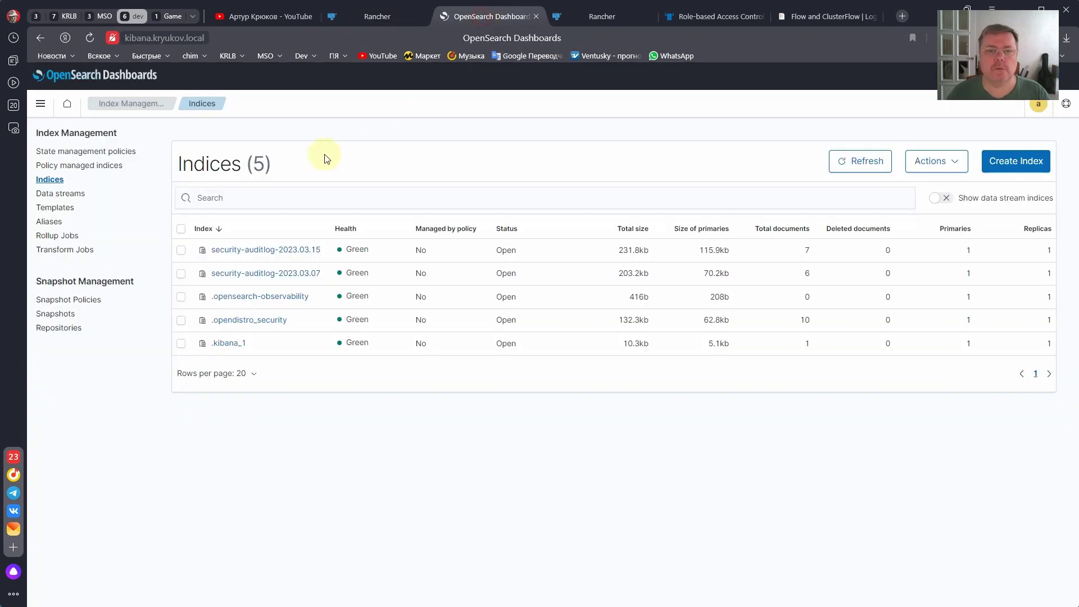
{"action": "left_click", "coordinate": [57, 194]}
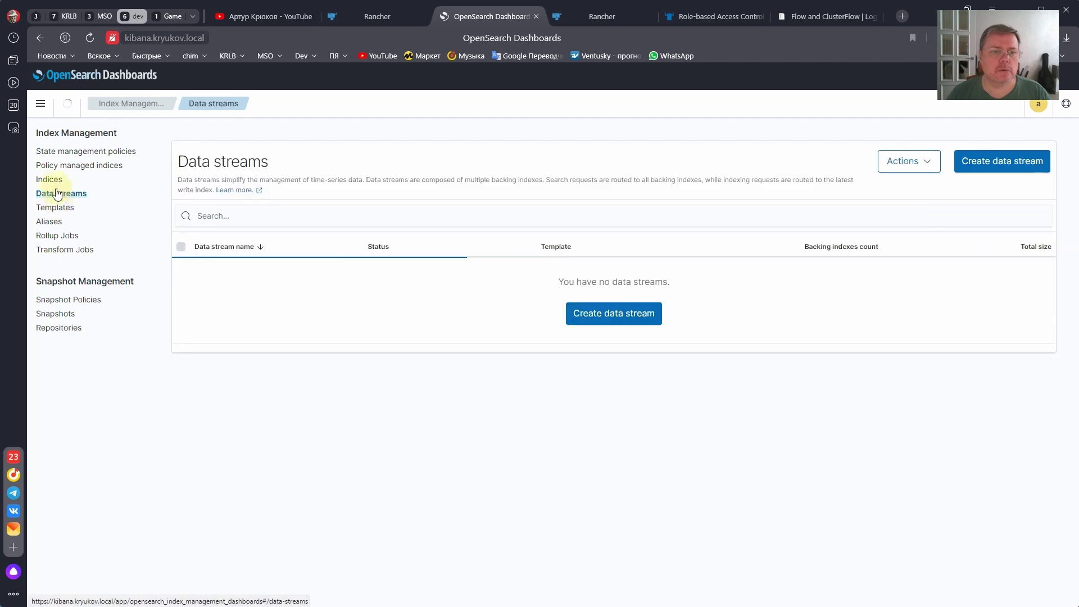
{"action": "left_click", "coordinate": [54, 180]}
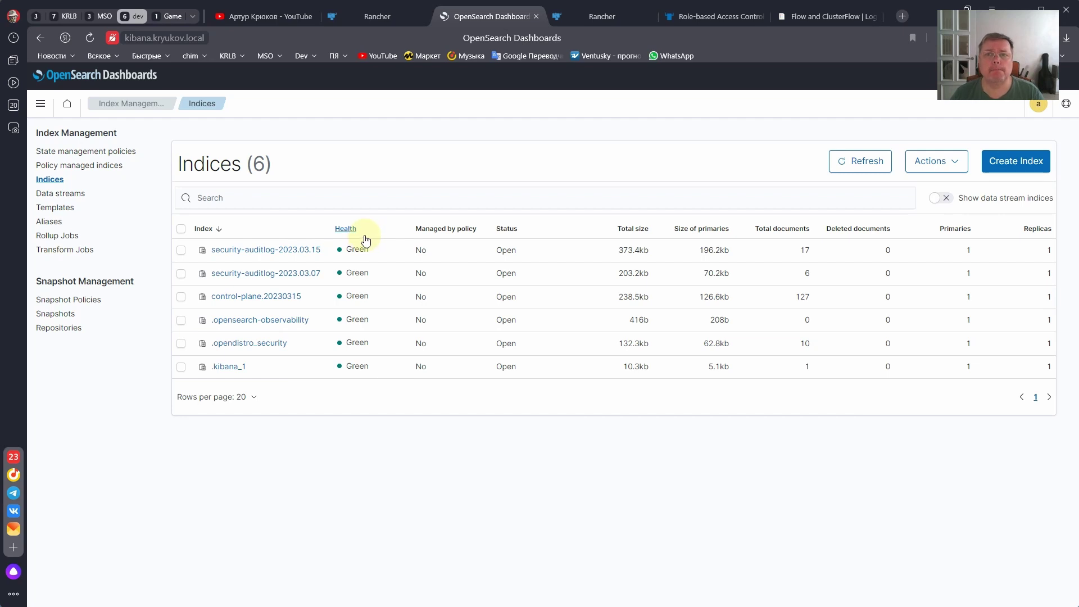
{"action": "left_click", "coordinate": [375, 19]}
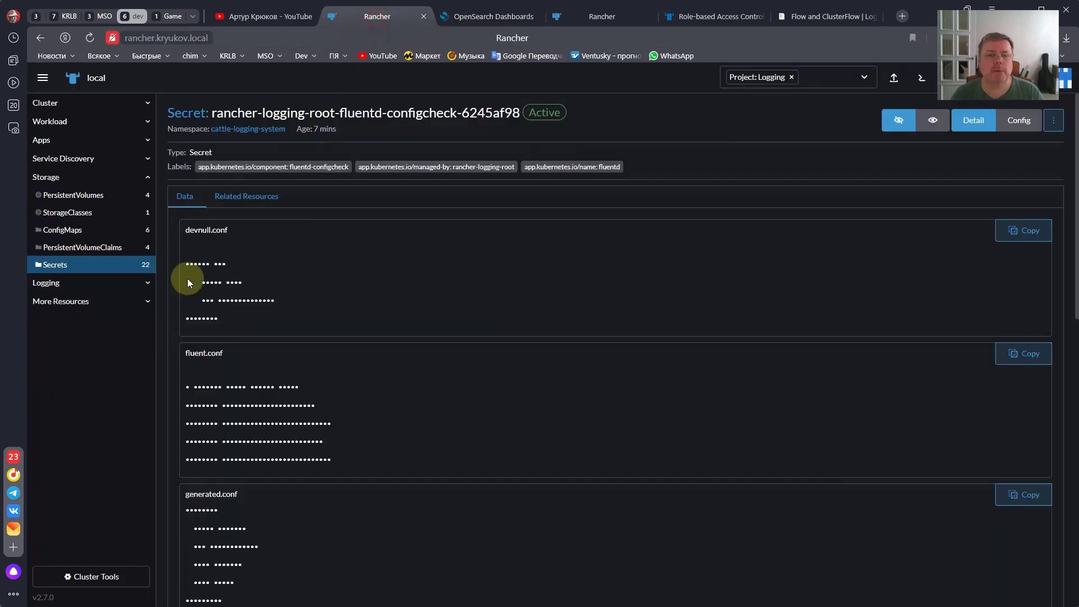
- Open the opensearch-control-plane ClusterOutput's YAML, mark its buffer timekey 1m lines, then return to OpenSearch
{"action": "left_click", "coordinate": [61, 284]}
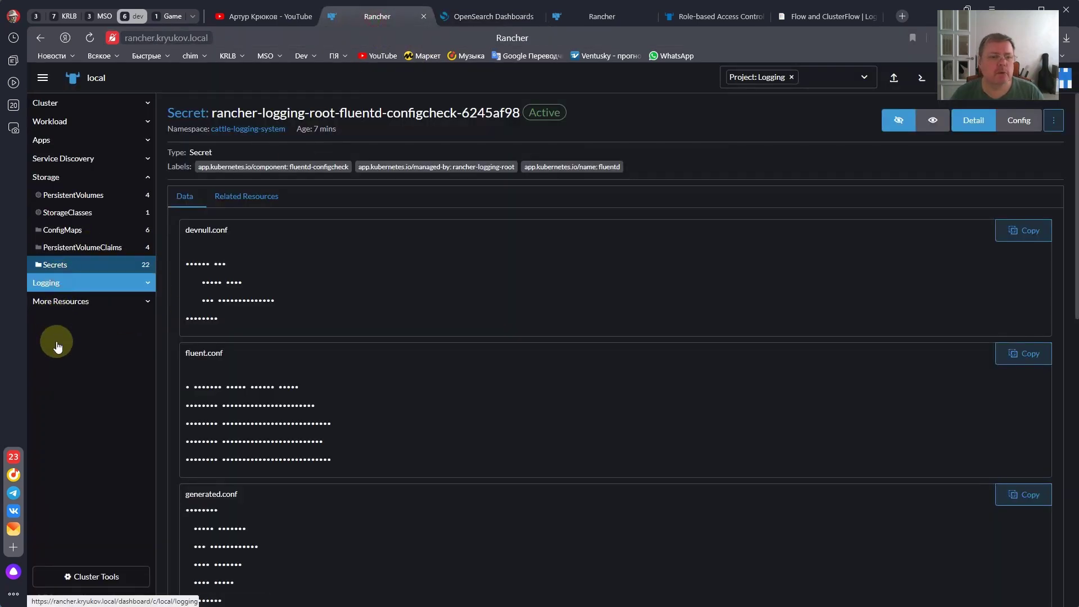
{"action": "left_click", "coordinate": [65, 270]}
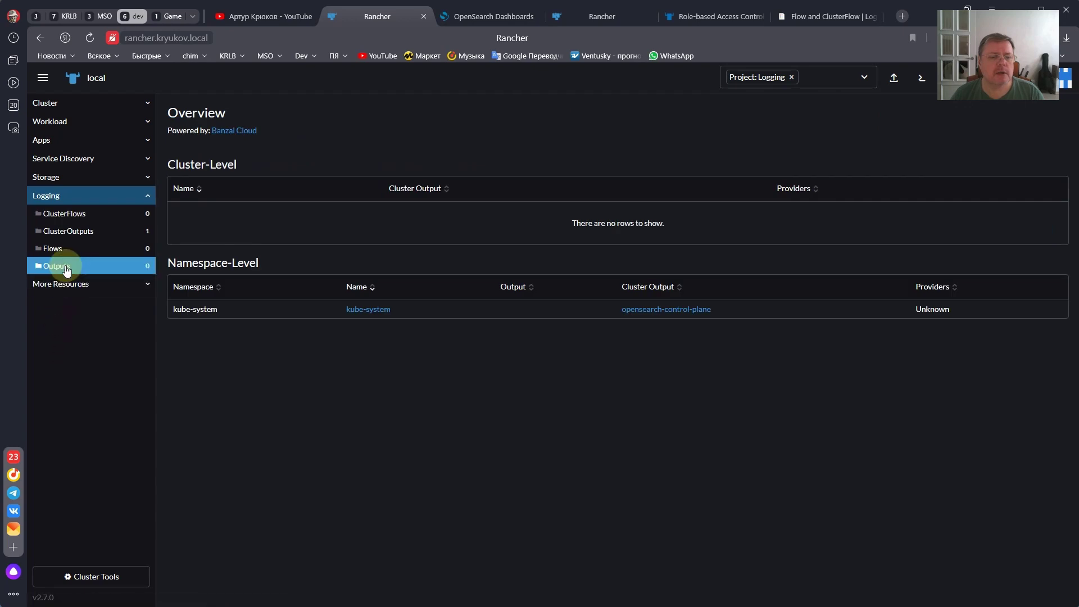
{"action": "left_click", "coordinate": [77, 237]}
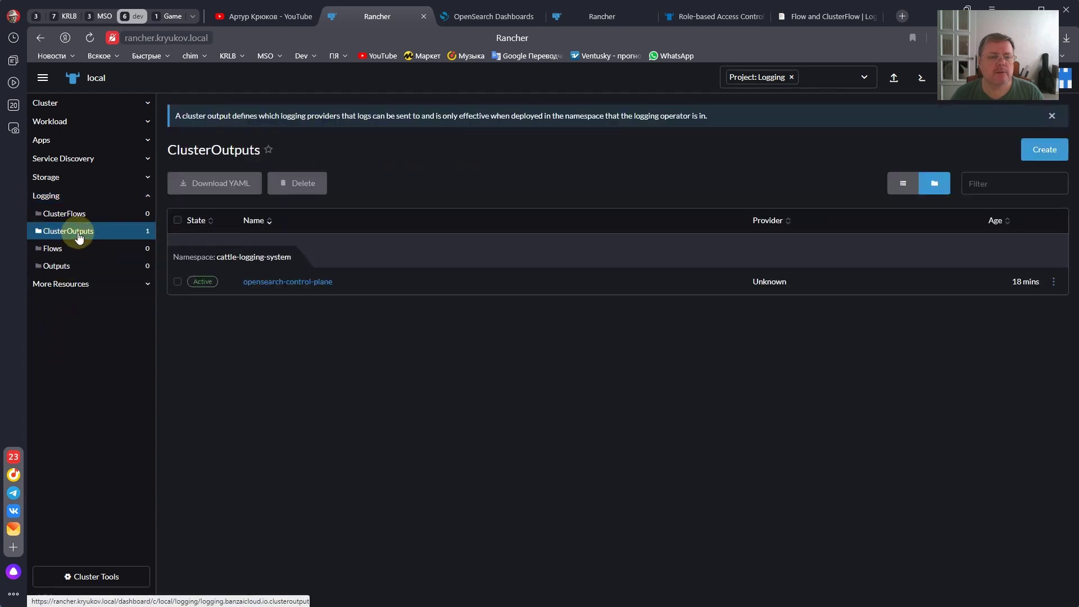
{"action": "left_click", "coordinate": [1057, 286]}
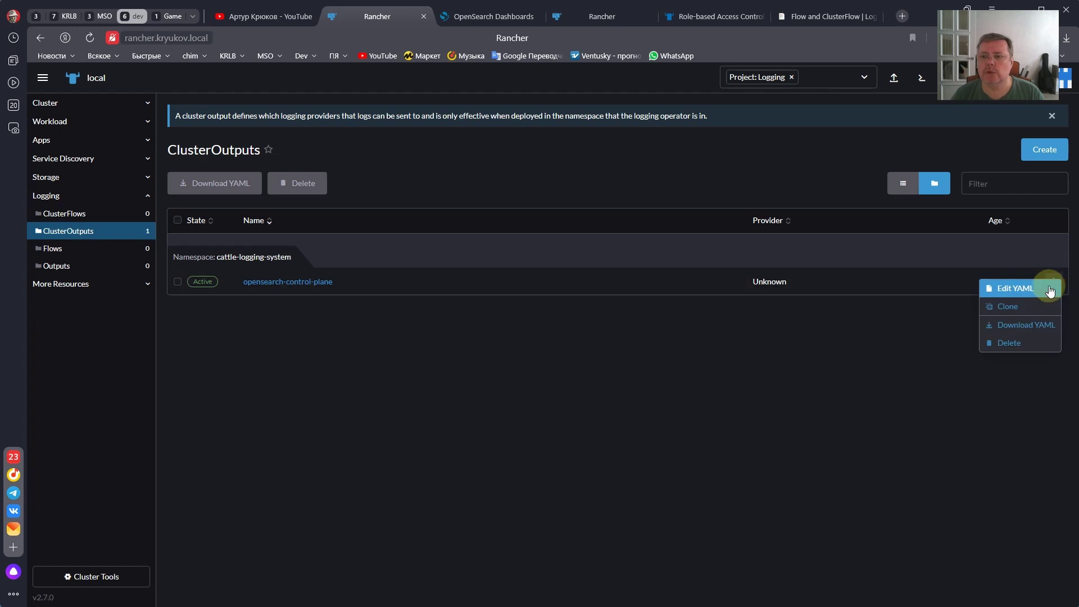
{"action": "left_click", "coordinate": [1015, 286]}
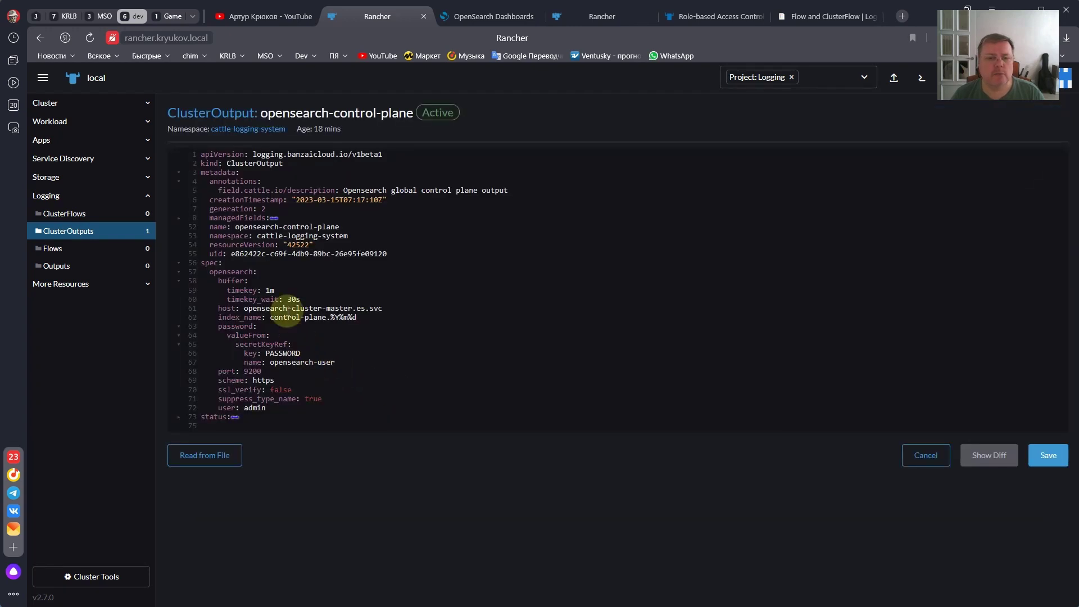
{"action": "left_click_drag", "start_coordinate": [225, 279], "coordinate": [269, 292]}
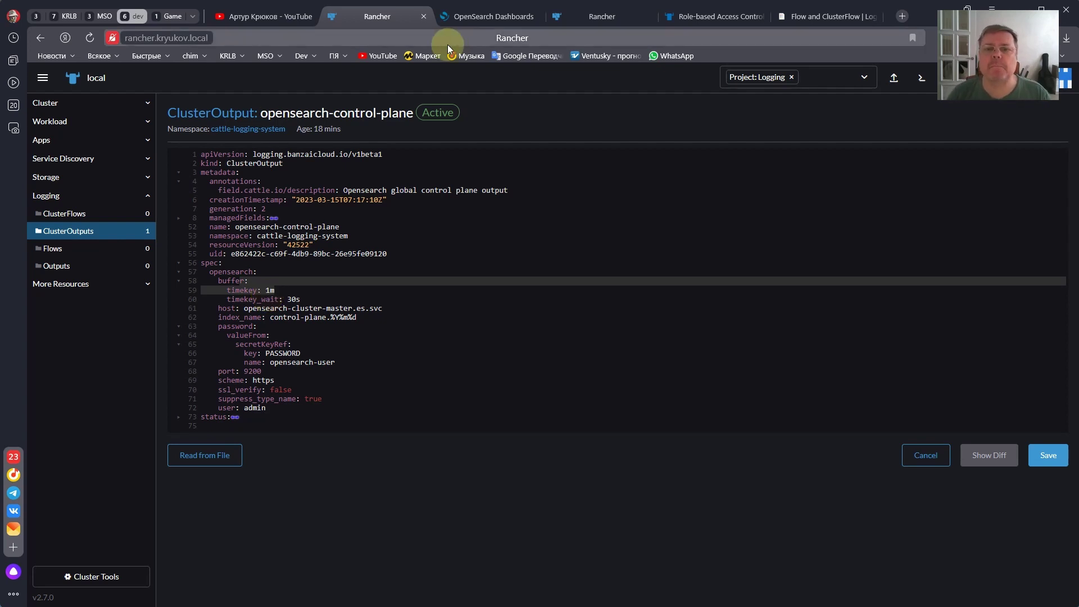
{"action": "left_click", "coordinate": [490, 16]}
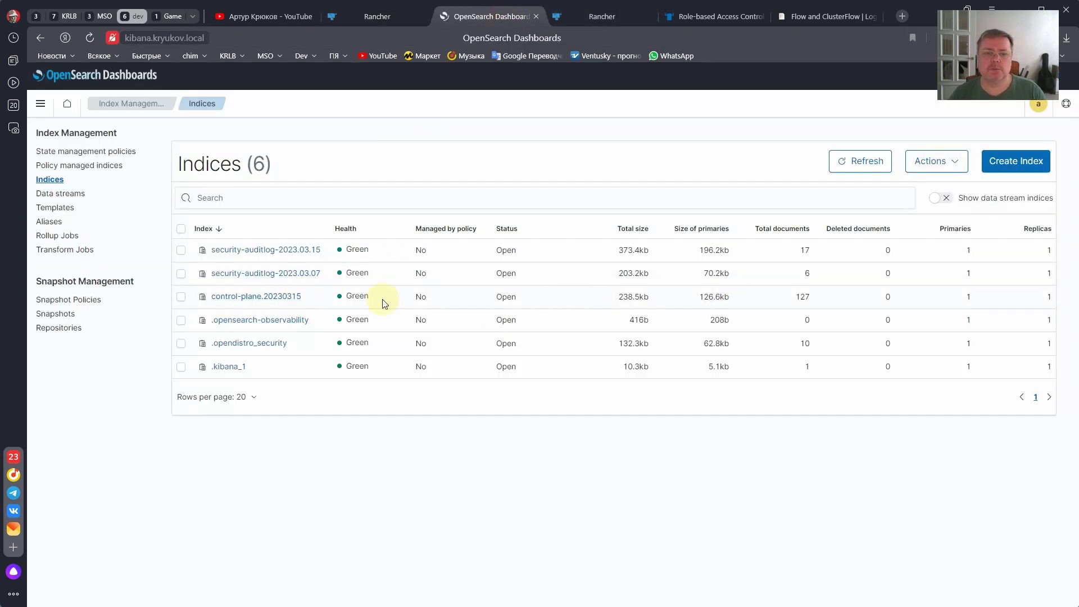
- Open control-plane.20230315's details and review its Mappings, expanding and collapsing the kubernetes object
{"action": "left_click", "coordinate": [270, 298]}
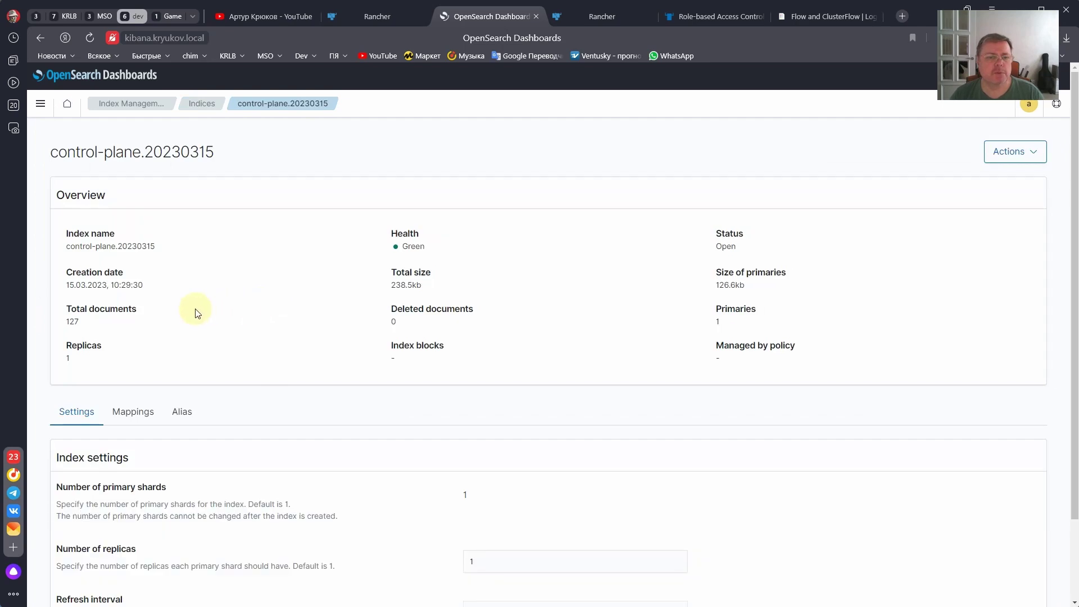
{"action": "scroll", "coordinate": [212, 330], "scroll_direction": "down", "scroll_amount": 2}
{"action": "left_click", "coordinate": [133, 318]}
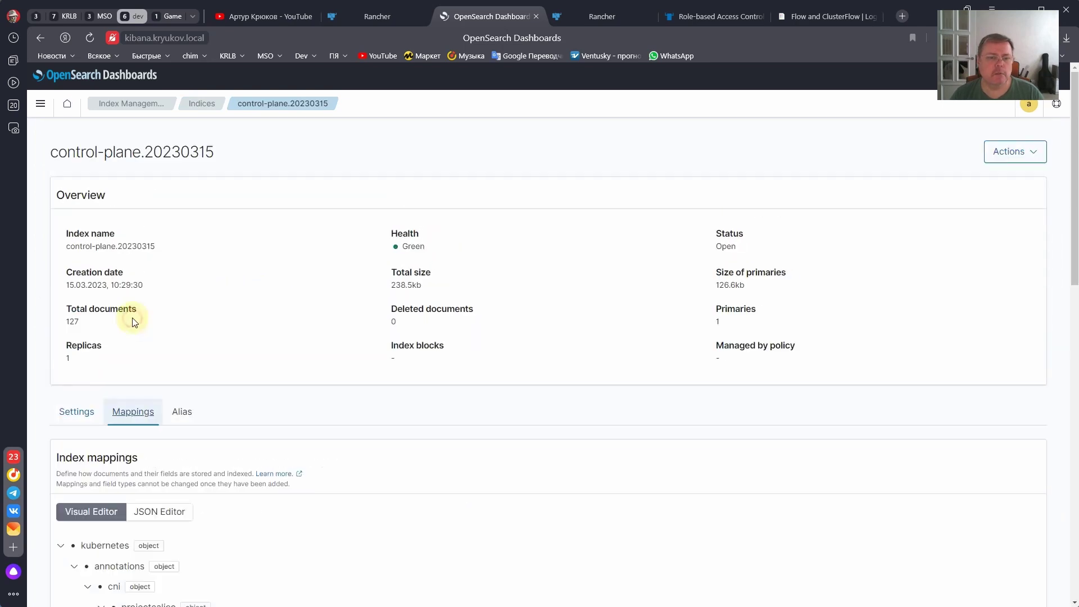
{"action": "scroll", "coordinate": [132, 320], "scroll_direction": "down", "scroll_amount": 5}
{"action": "left_click", "coordinate": [61, 265]}
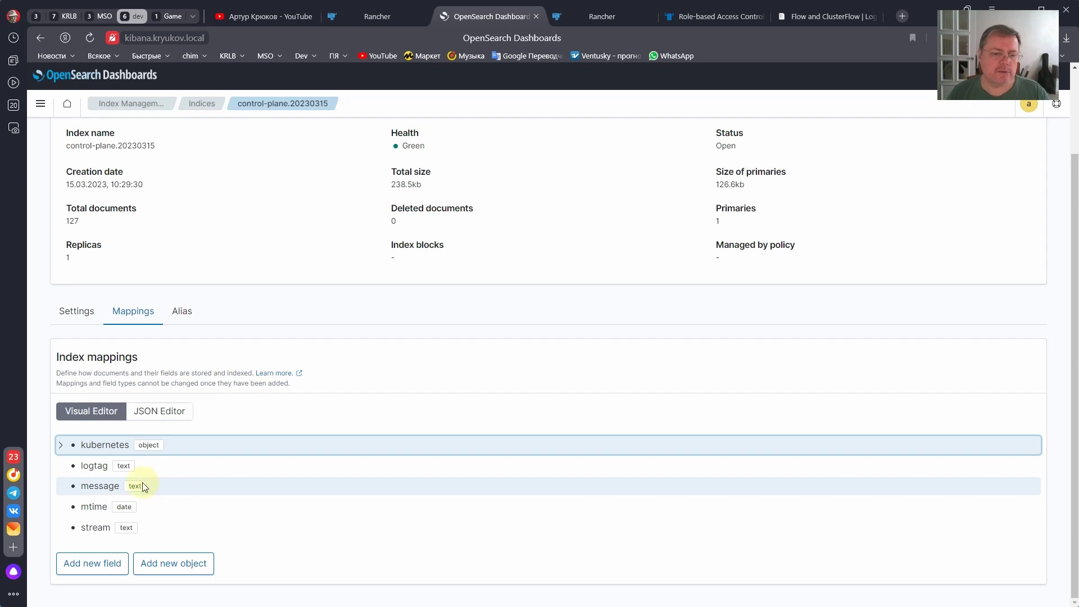
{"action": "left_click", "coordinate": [62, 448]}
{"action": "left_click", "coordinate": [62, 267]}
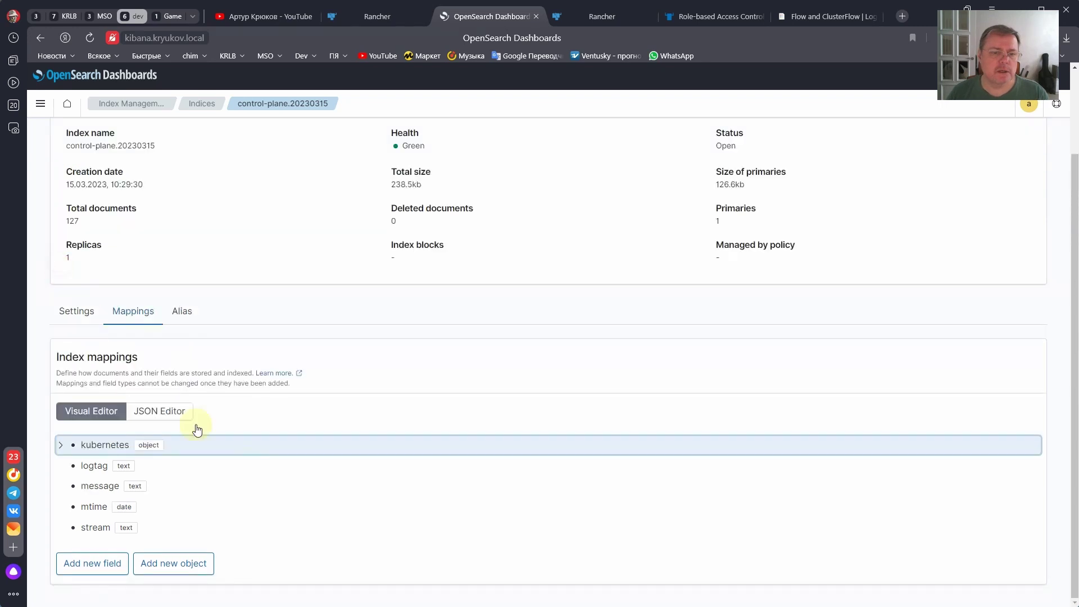
{"action": "scroll", "coordinate": [277, 494], "scroll_direction": "up", "scroll_amount": 2}
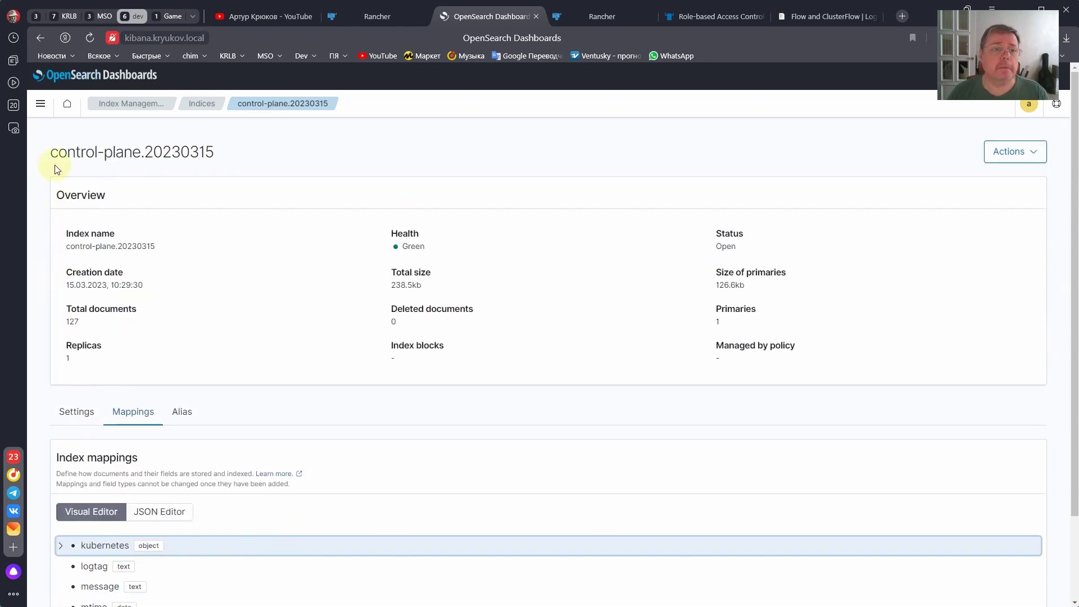
{"action": "left_click", "coordinate": [41, 104]}
- In Stack Management > Index Patterns, start a new index pattern named control-plane.*
{"action": "scroll", "coordinate": [64, 455], "scroll_direction": "down", "scroll_amount": 1}
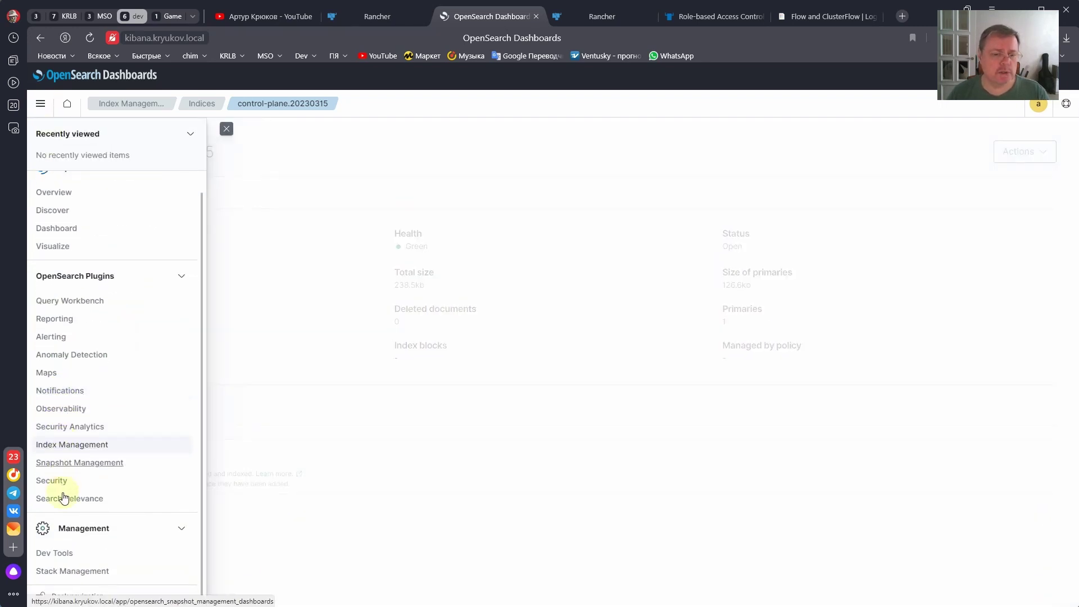
{"action": "left_click", "coordinate": [65, 573]}
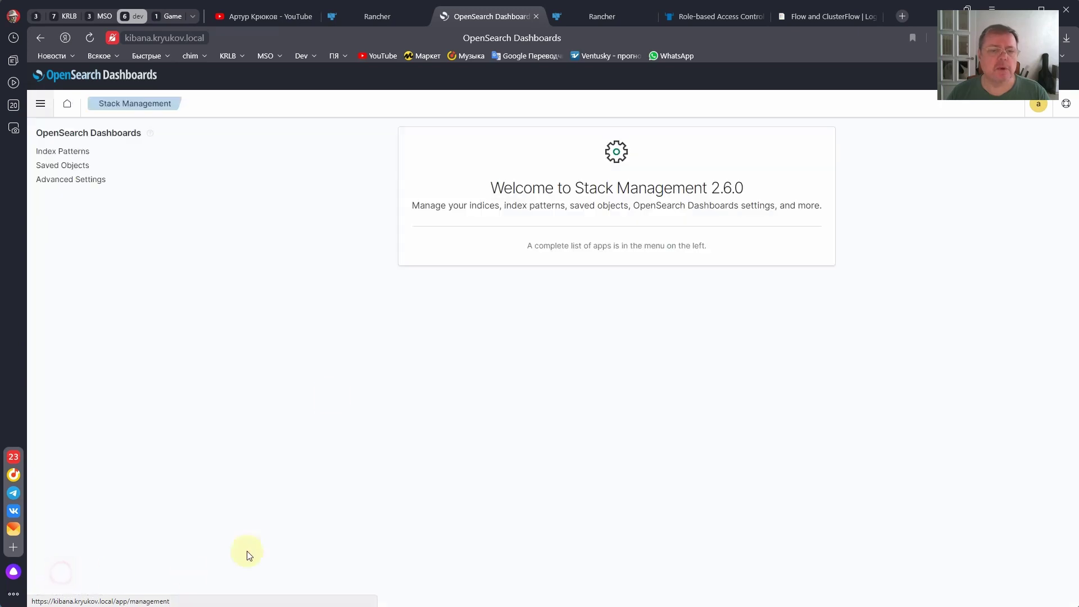
{"action": "left_click", "coordinate": [70, 151]}
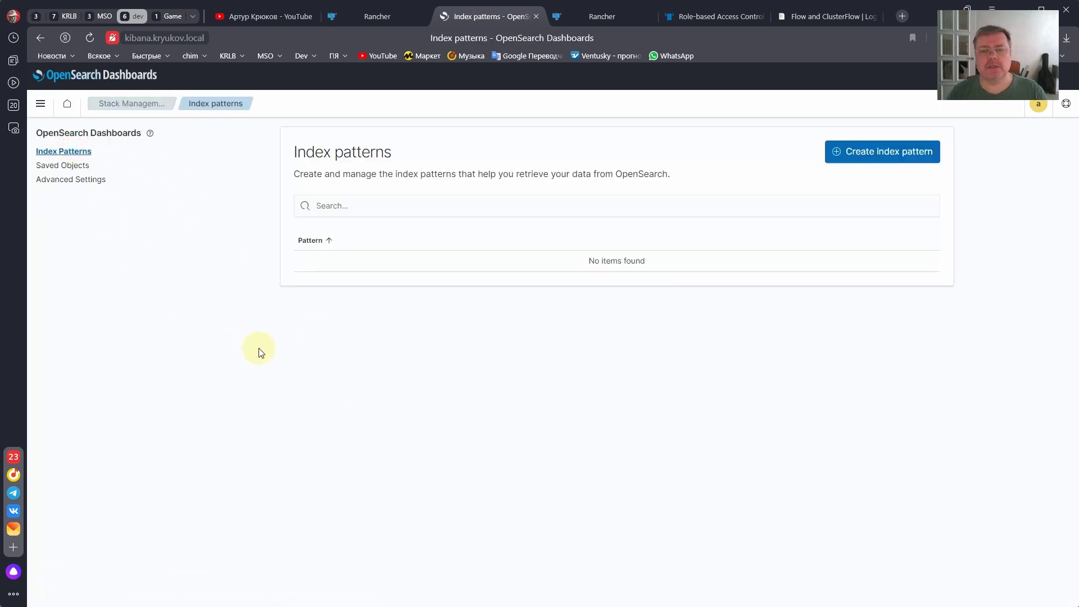
{"action": "left_click", "coordinate": [902, 162]}
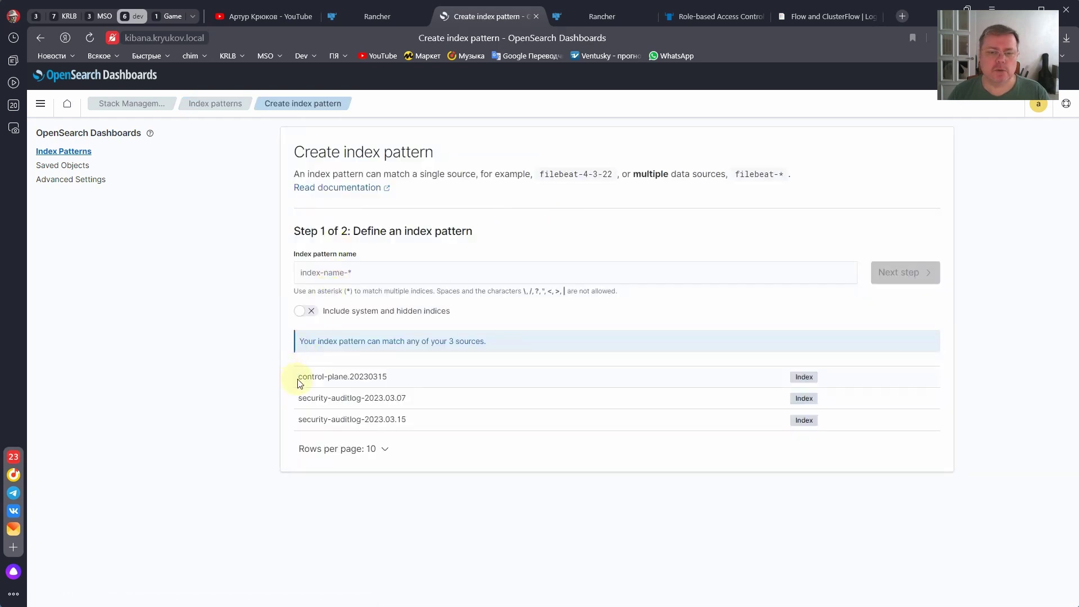
{"action": "left_click_drag", "start_coordinate": [299, 378], "coordinate": [351, 377]}
{"action": "key", "text": "ctrl+c"}
{"action": "left_click", "coordinate": [312, 275]}
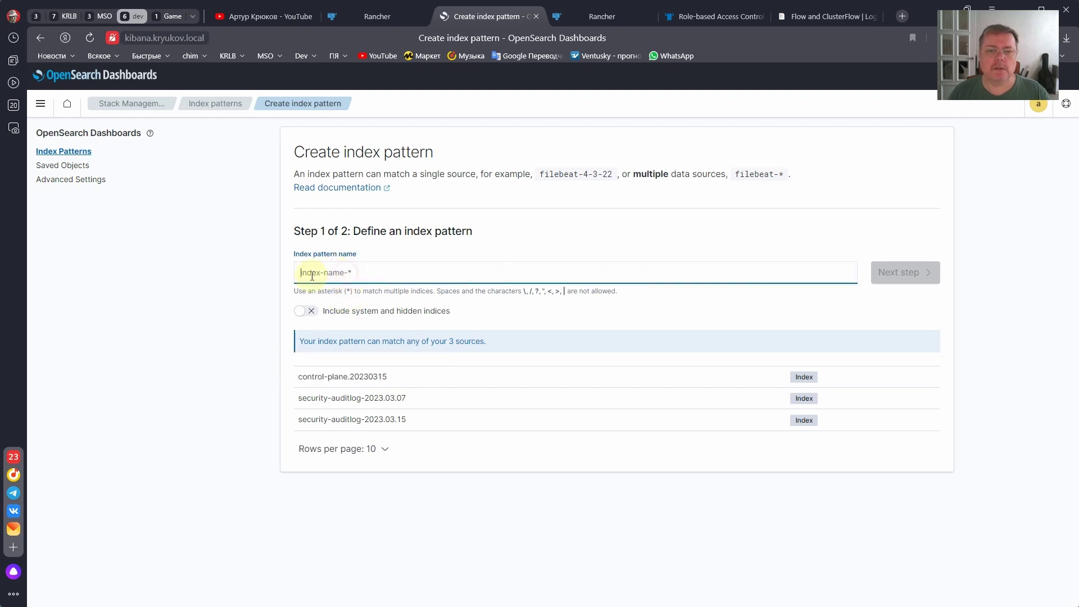
{"action": "key", "text": "ctrl+v"}
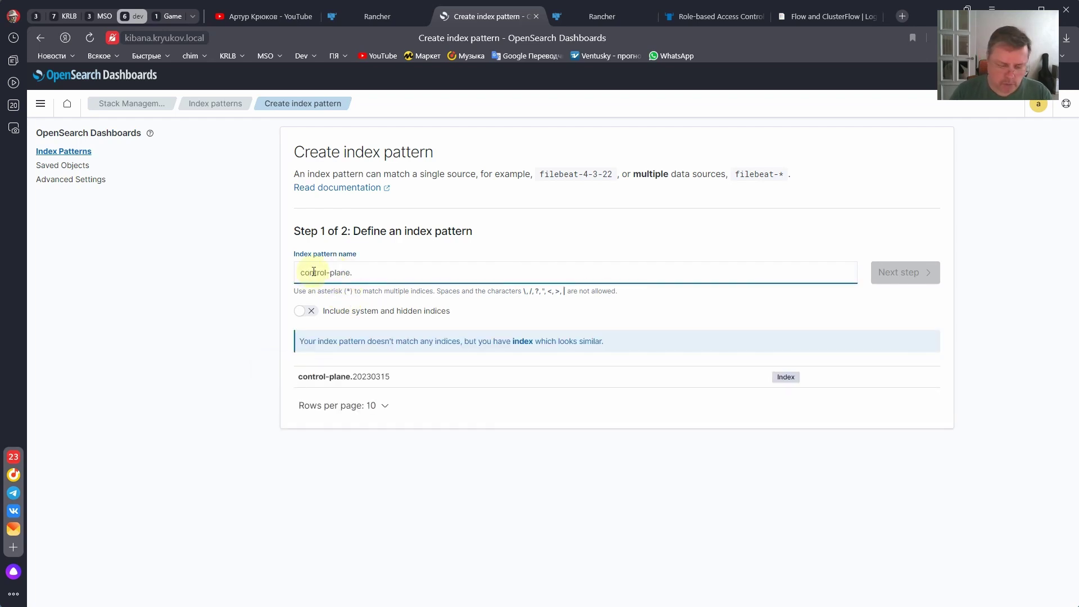
{"action": "type", "text": "*"}
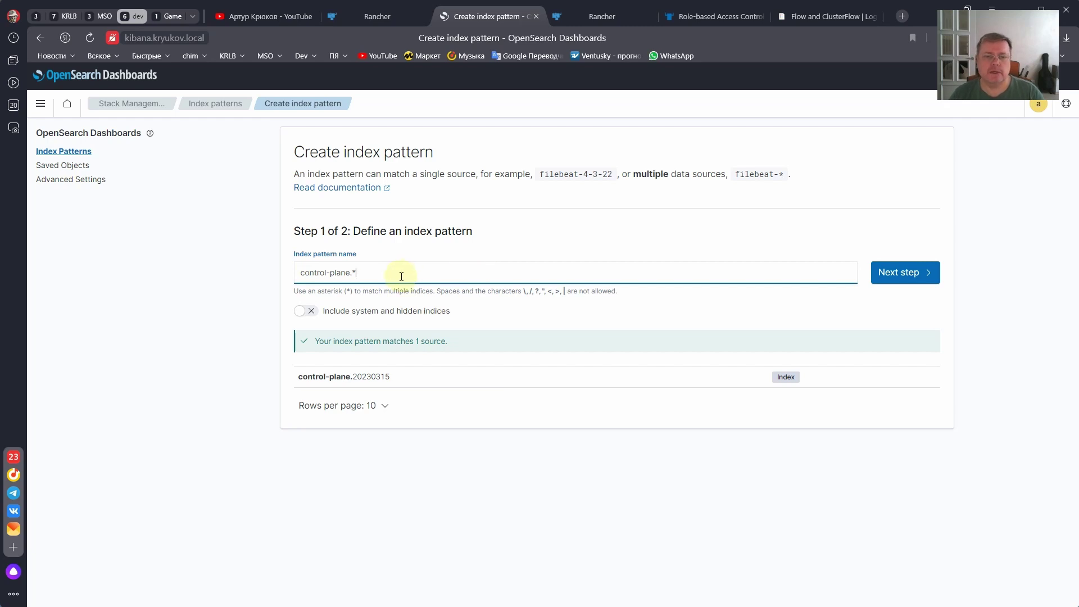
- Choose mtime as the time field and create the control-plane.* index pattern
{"action": "left_click", "coordinate": [886, 273]}
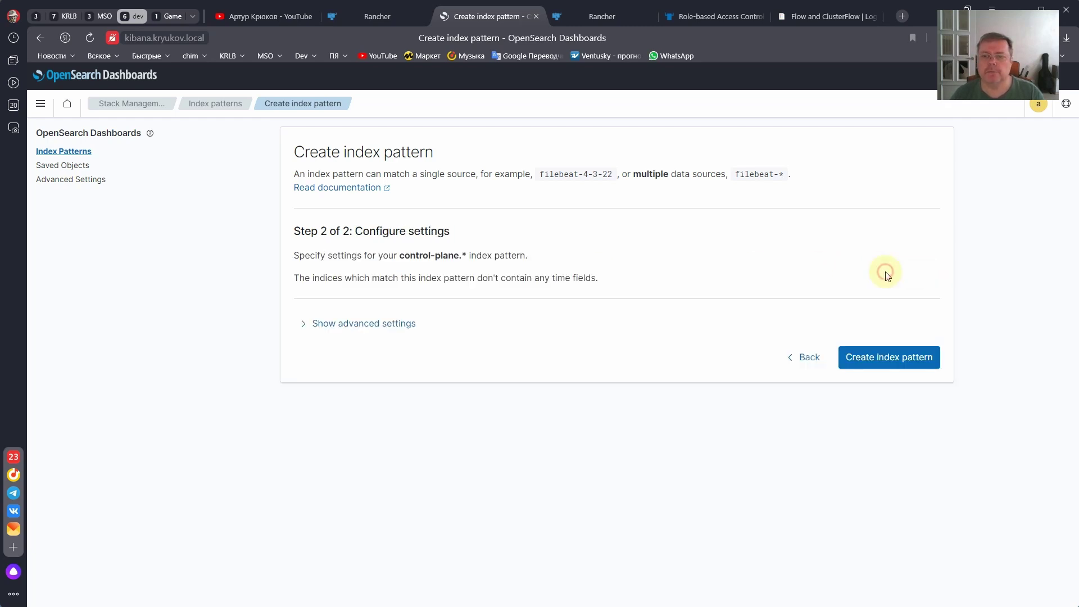
{"action": "left_click", "coordinate": [336, 321]}
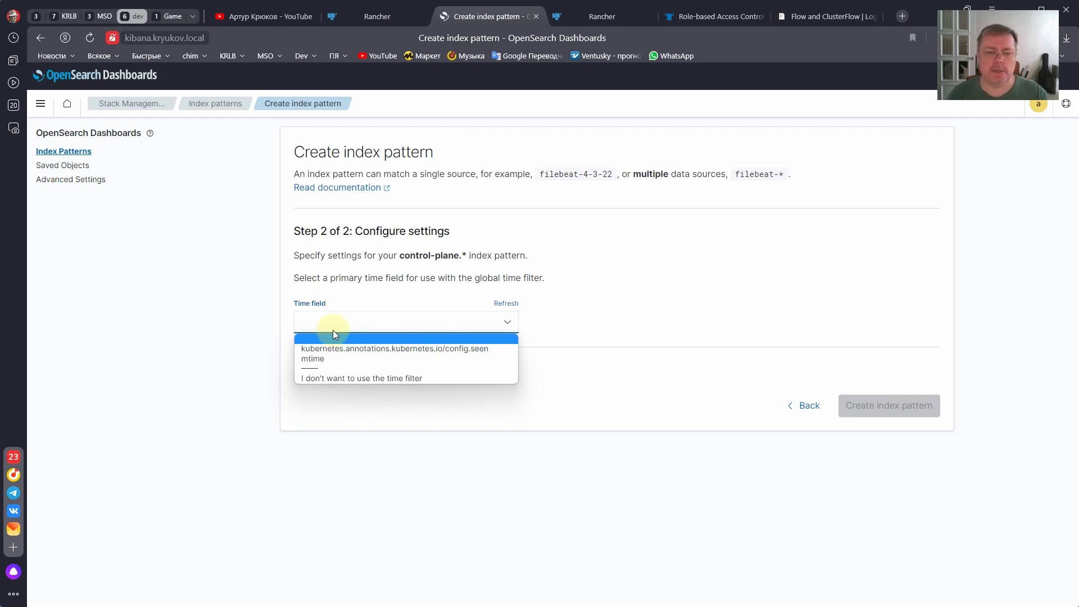
{"action": "left_click", "coordinate": [319, 363]}
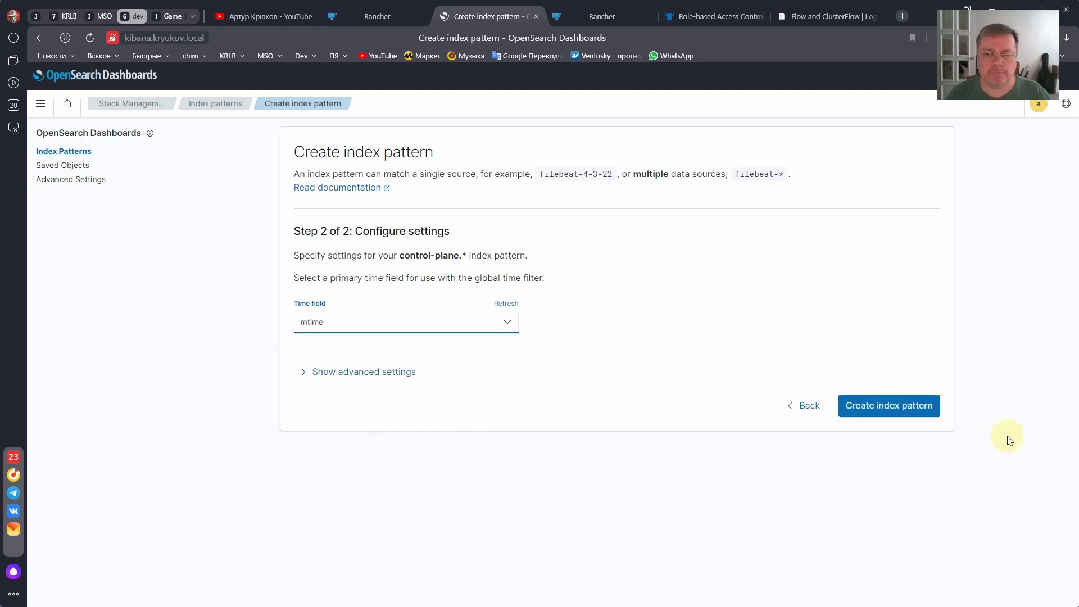
{"action": "left_click", "coordinate": [889, 407]}
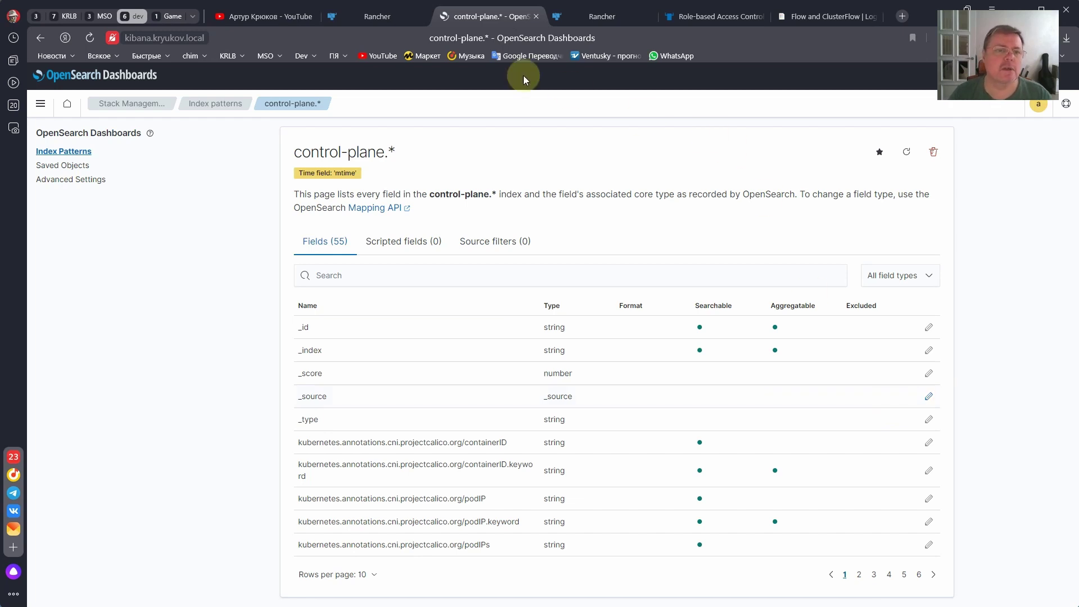
- In Discover, expand a log entry and filter out coredns on kubernetes.container_name
{"action": "left_click", "coordinate": [40, 105]}
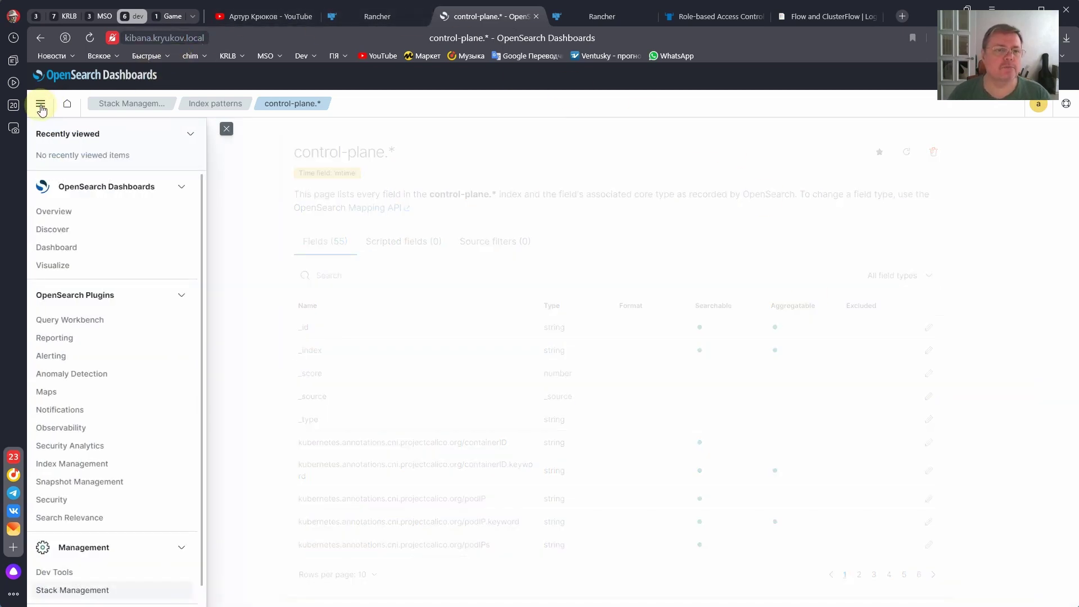
{"action": "left_click", "coordinate": [54, 232]}
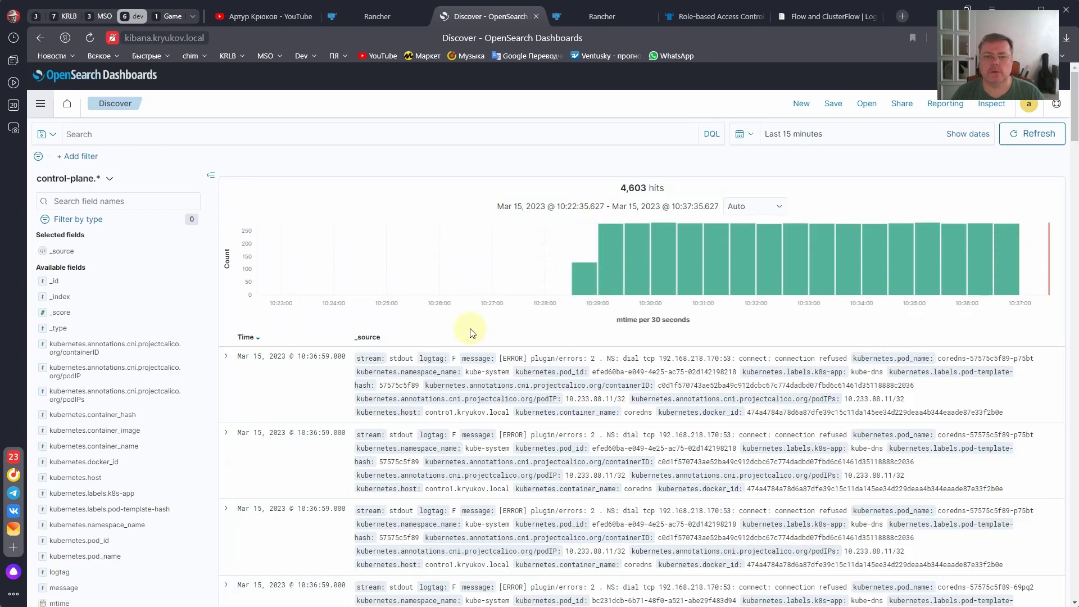
{"action": "scroll", "coordinate": [332, 337], "scroll_direction": "down", "scroll_amount": 2}
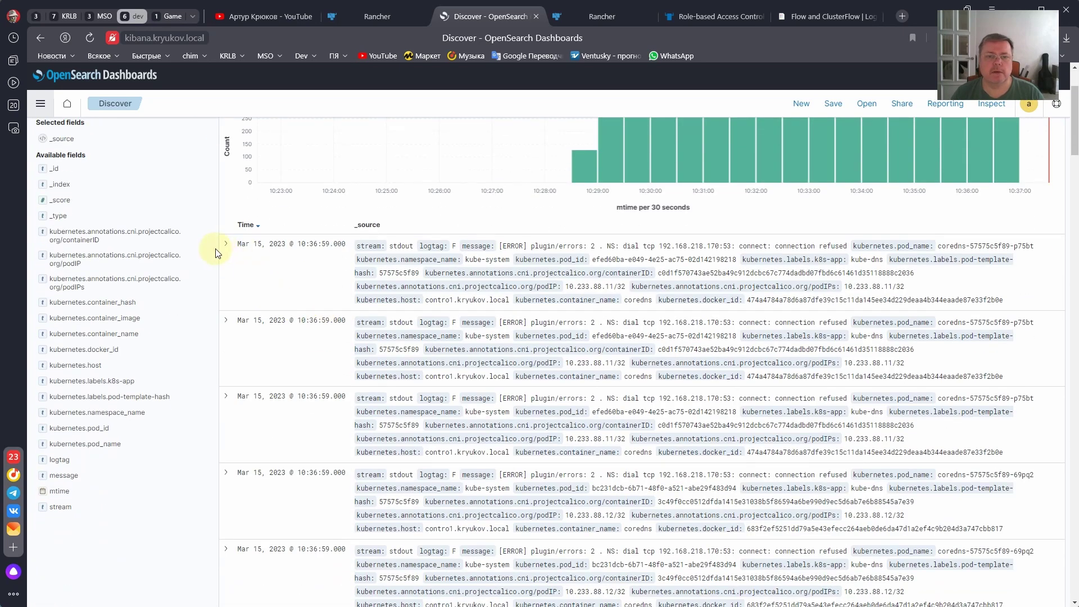
{"action": "left_click", "coordinate": [225, 243]}
{"action": "scroll", "coordinate": [259, 330], "scroll_direction": "down", "scroll_amount": 4}
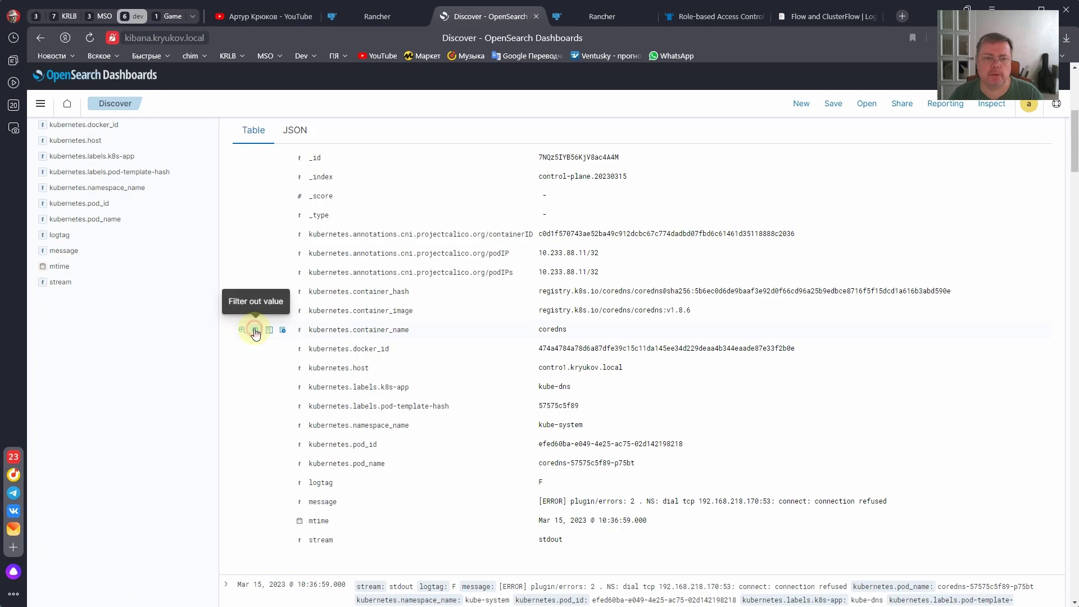
{"action": "left_click", "coordinate": [254, 332]}
{"action": "scroll", "coordinate": [346, 303], "scroll_direction": "up", "scroll_amount": 5}
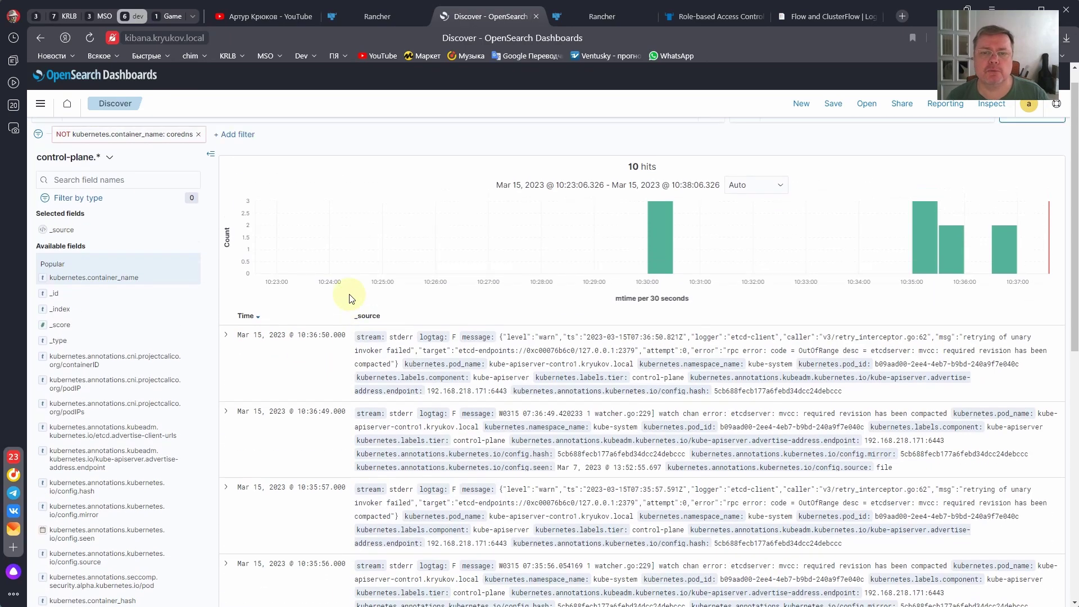
- Inspect a kube-apiserver entry's message JSON, then return to Rancher
{"action": "left_click", "coordinate": [225, 358]}
{"action": "scroll", "coordinate": [285, 388], "scroll_direction": "down", "scroll_amount": 3}
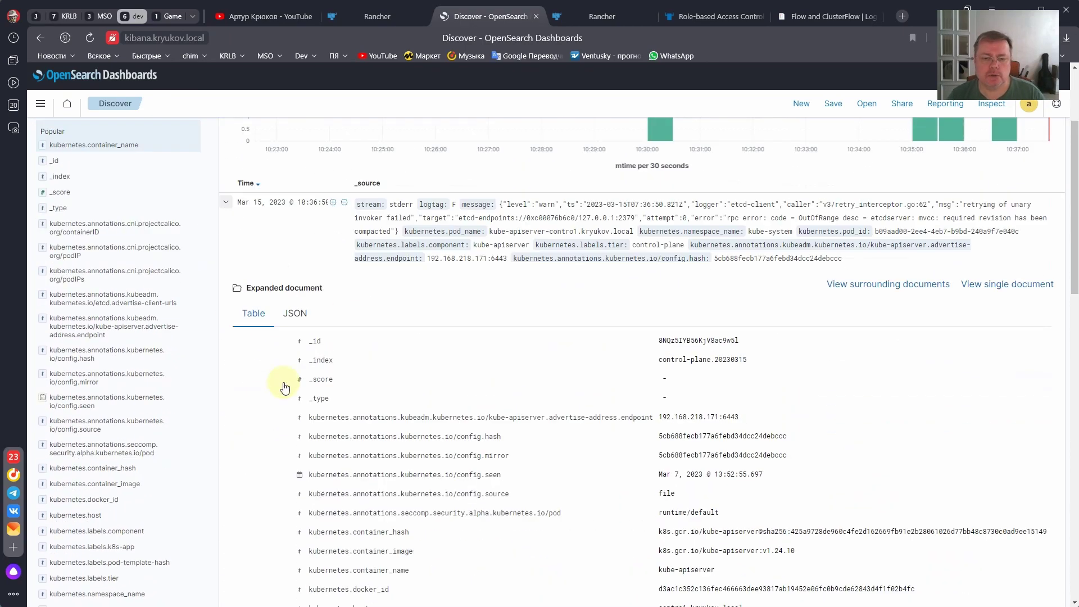
{"action": "scroll", "coordinate": [285, 388], "scroll_direction": "down", "scroll_amount": 4}
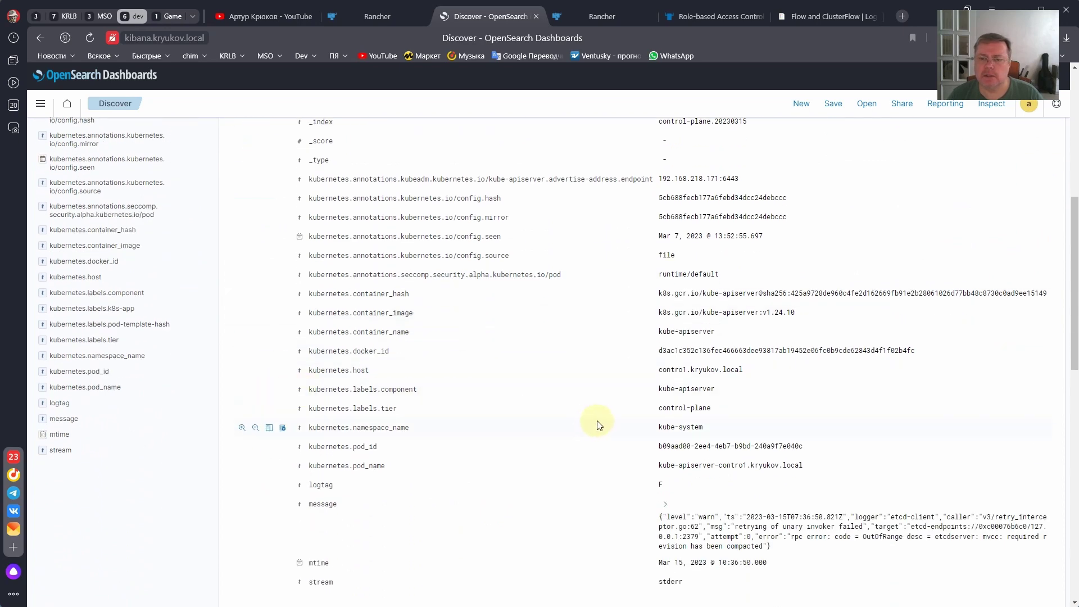
{"action": "scroll", "coordinate": [621, 387], "scroll_direction": "down", "scroll_amount": 1}
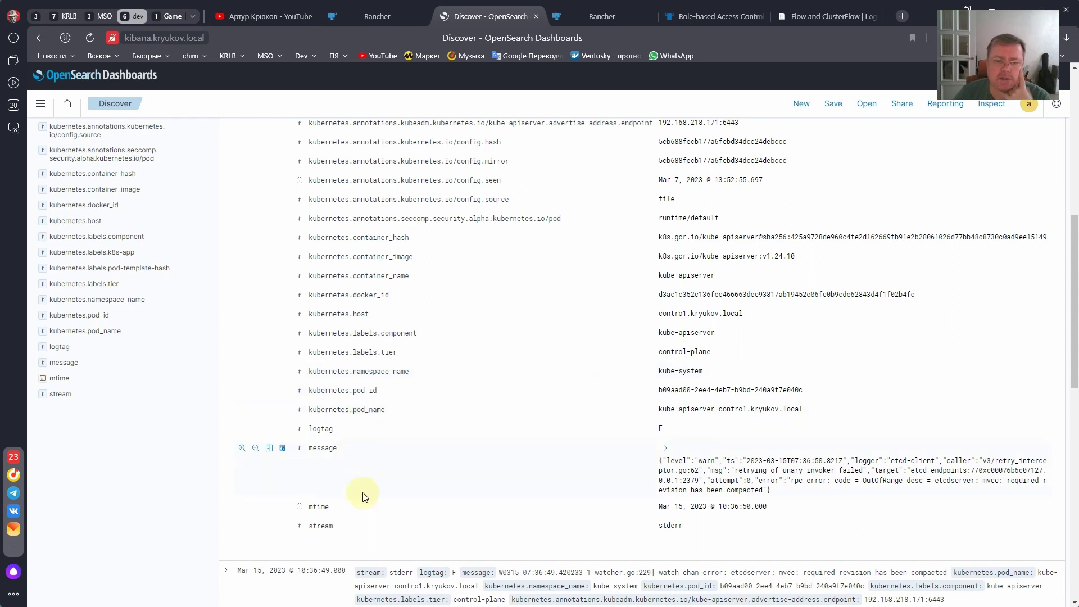
{"action": "left_click", "coordinate": [665, 447]}
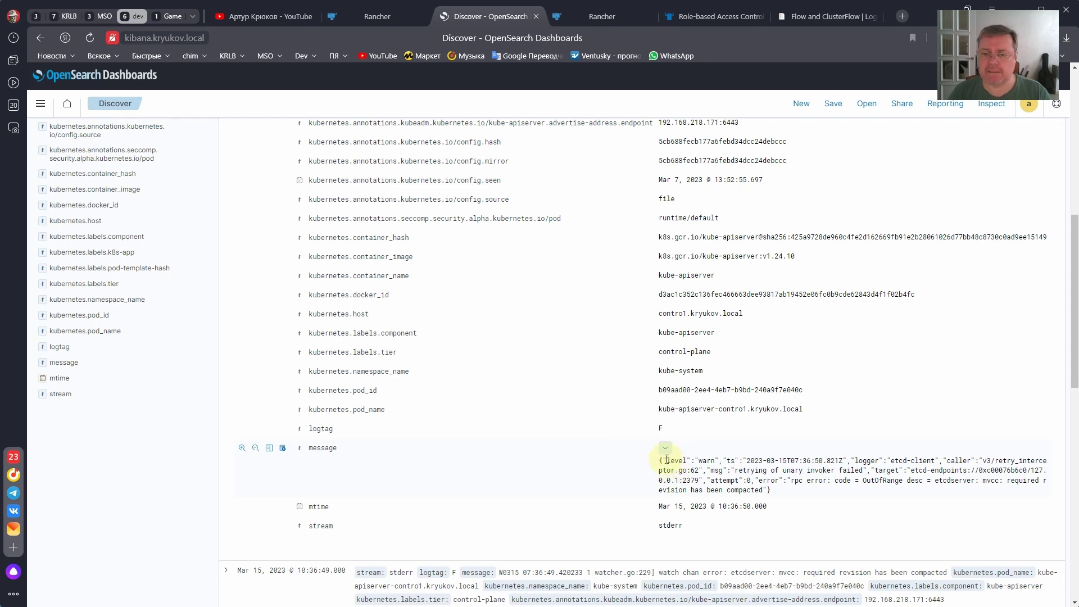
{"action": "left_click_drag", "start_coordinate": [660, 461], "coordinate": [780, 492]}
{"action": "left_click", "coordinate": [780, 492]}
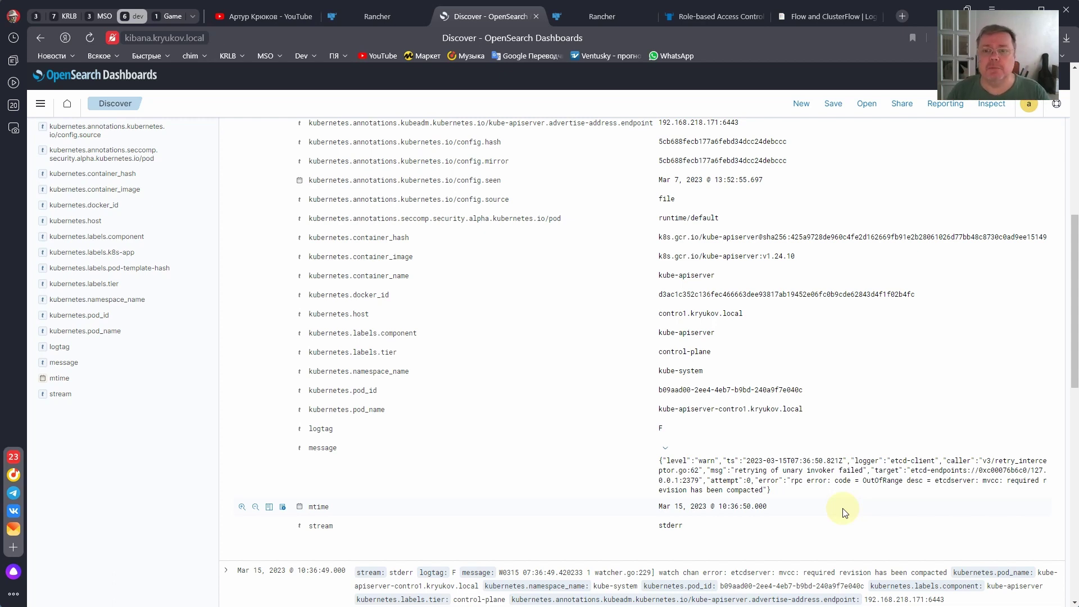
{"action": "scroll", "coordinate": [546, 443], "scroll_direction": "down", "scroll_amount": 3}
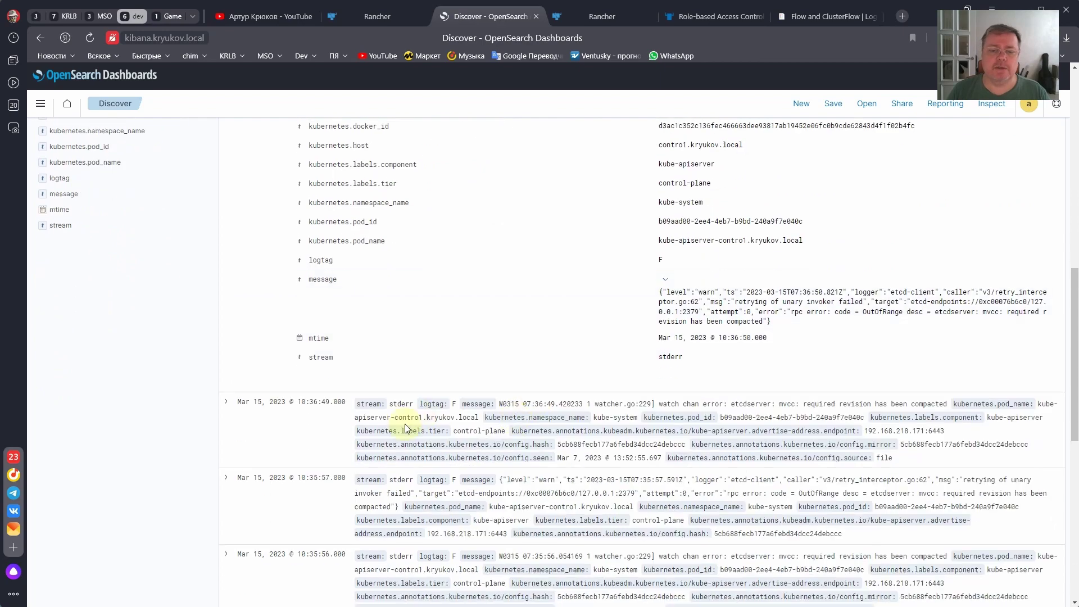
{"action": "scroll", "coordinate": [345, 450], "scroll_direction": "up", "scroll_amount": 9}
{"action": "scroll", "coordinate": [351, 438], "scroll_direction": "up", "scroll_amount": 3}
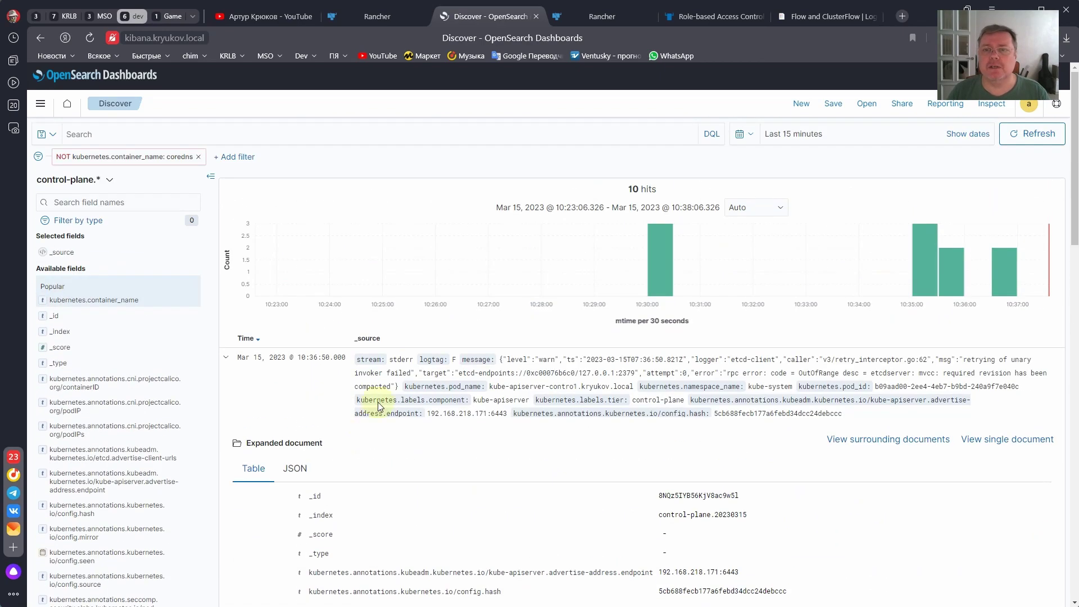
{"action": "left_click", "coordinate": [365, 14]}
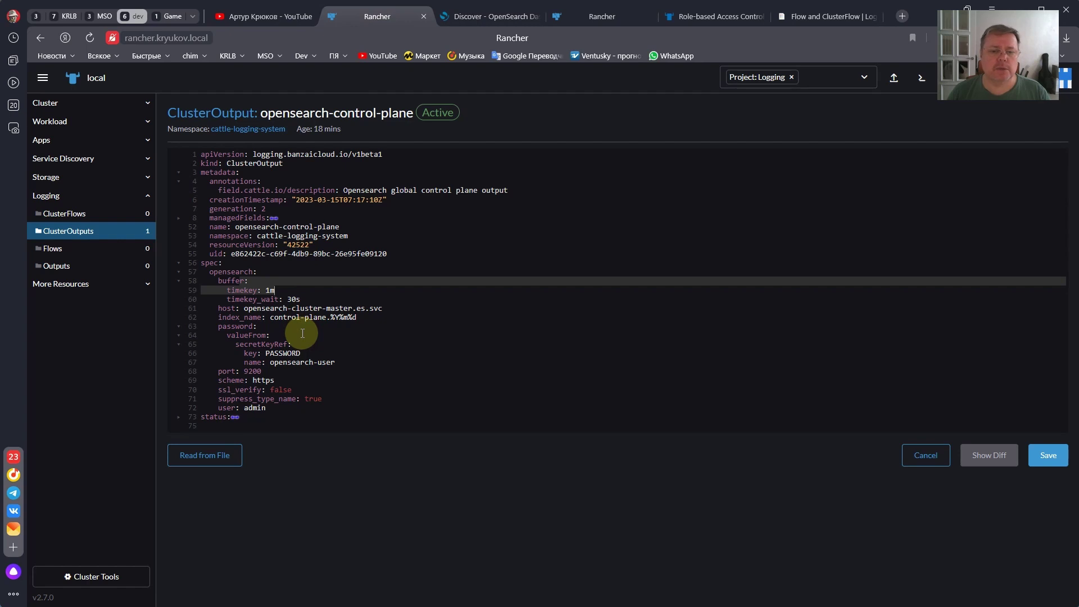
- List Logging Flows for All Namespaces to see the kube-system flow to opensearch-control-plane
{"action": "left_click", "coordinate": [90, 251]}
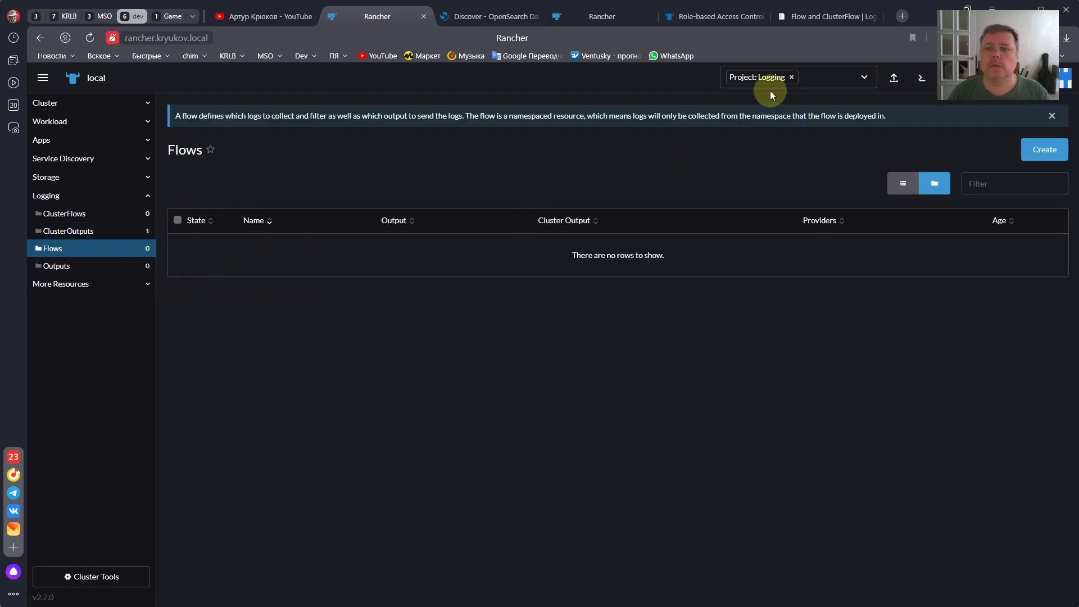
{"action": "left_click", "coordinate": [795, 79]}
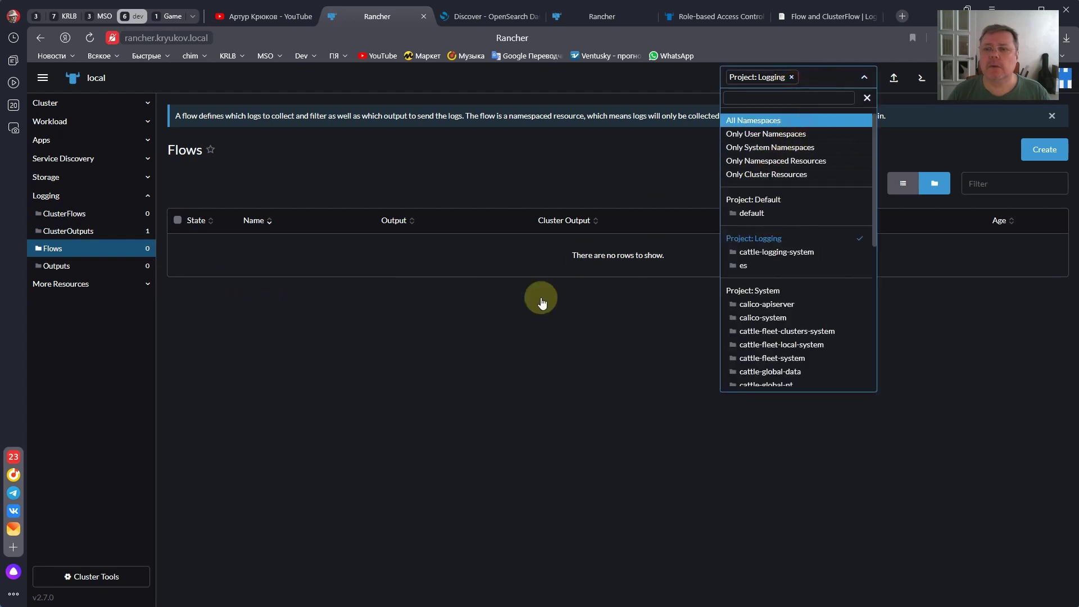
{"action": "key", "text": "Return"}
{"action": "left_click", "coordinate": [289, 404]}
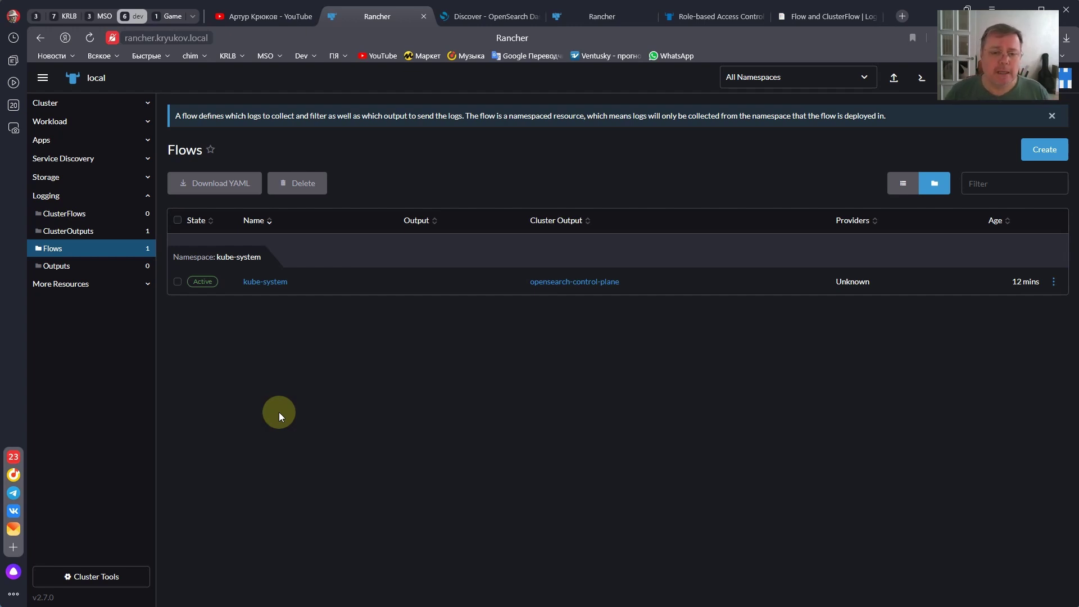
{"action": "left_click", "coordinate": [43, 78]}
- Check Users & Authentication, then open the test-app namespace under the Test-app project in Projects/Namespaces
{"action": "left_click", "coordinate": [74, 280]}
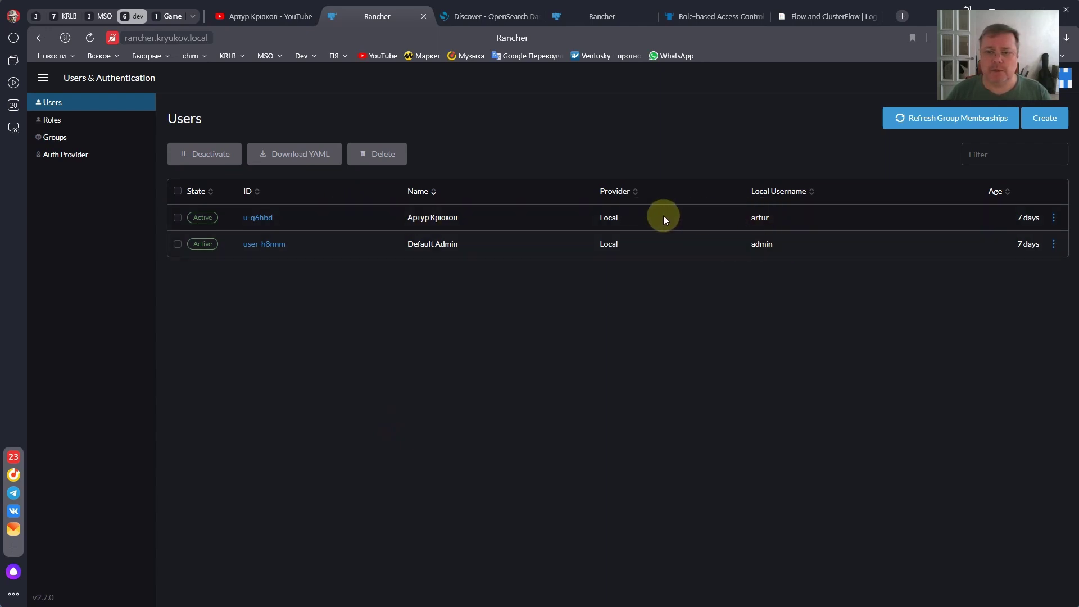
{"action": "left_click", "coordinate": [43, 77]}
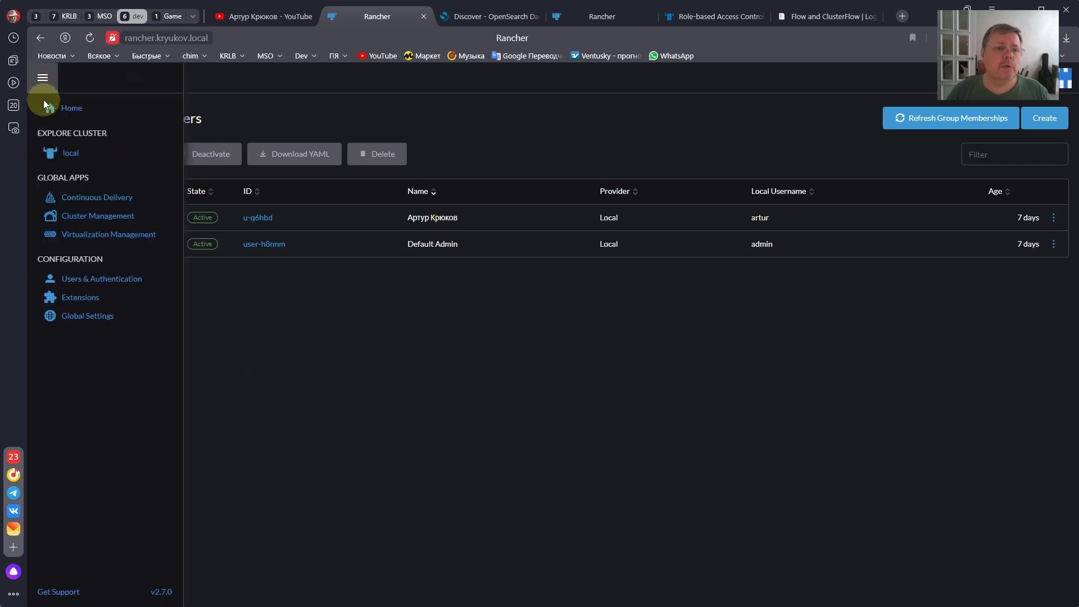
{"action": "left_click", "coordinate": [54, 150]}
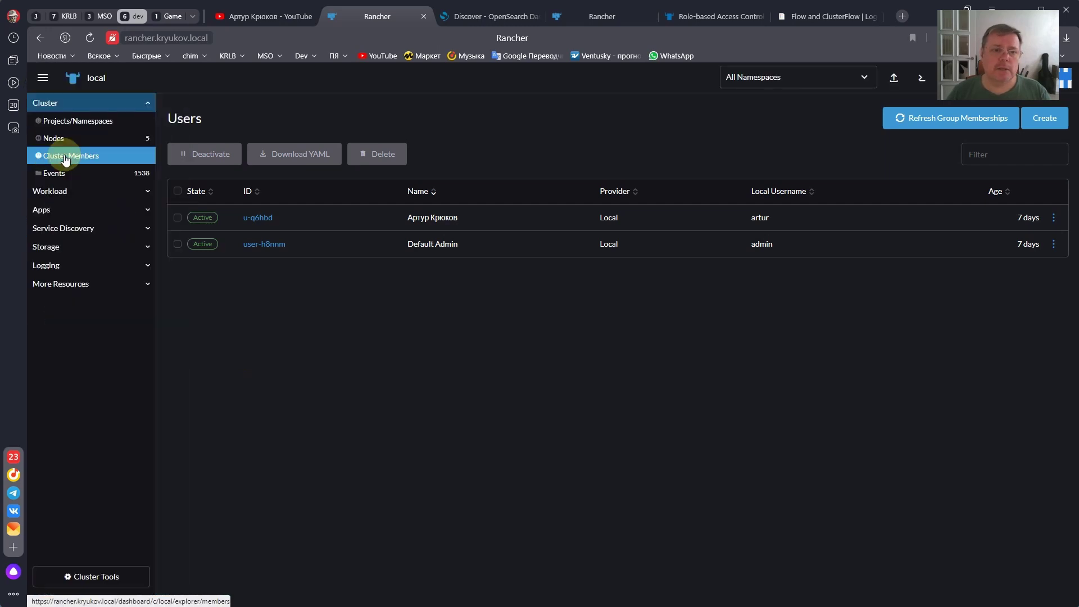
{"action": "left_click", "coordinate": [71, 122]}
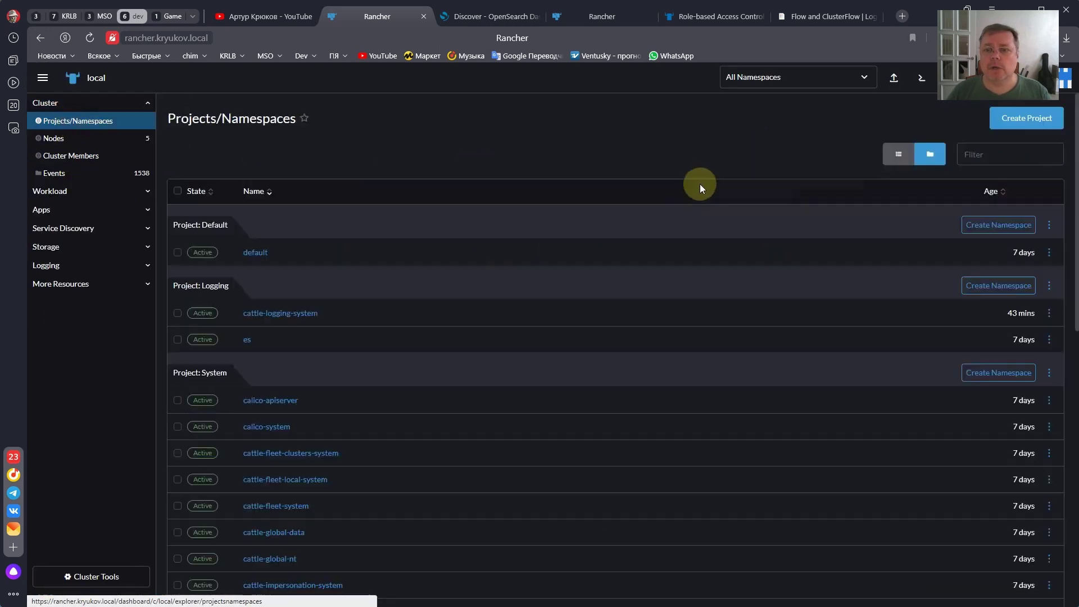
{"action": "scroll", "coordinate": [443, 344], "scroll_direction": "down", "scroll_amount": 10}
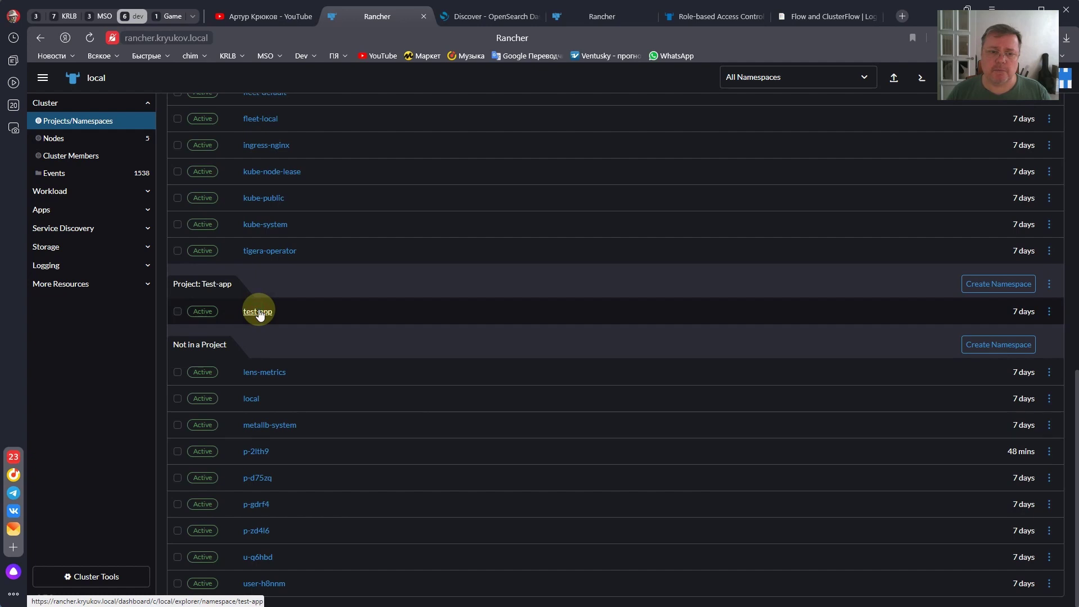
{"action": "left_click", "coordinate": [259, 313]}
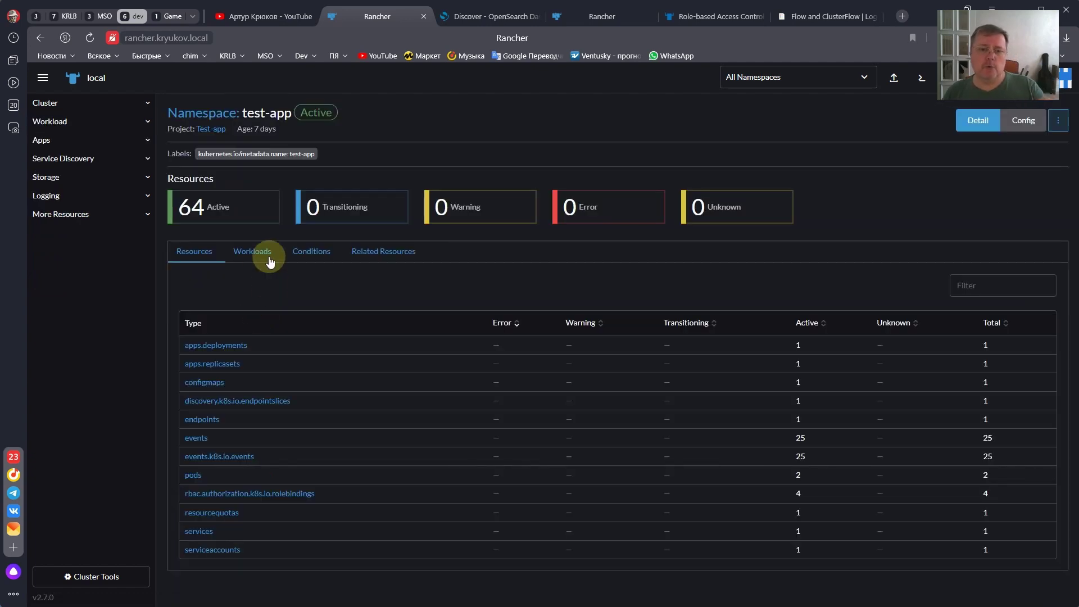
- Check the live logs of the first test-app deployment pod, then return to the cluster dashboard
{"action": "left_click", "coordinate": [252, 253]}
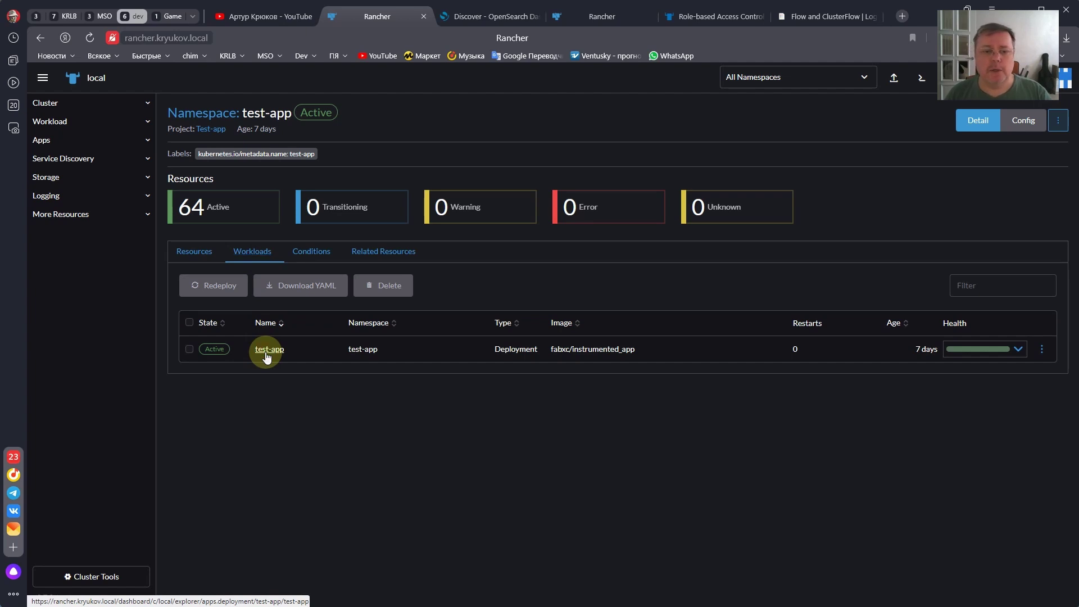
{"action": "left_click", "coordinate": [266, 353]}
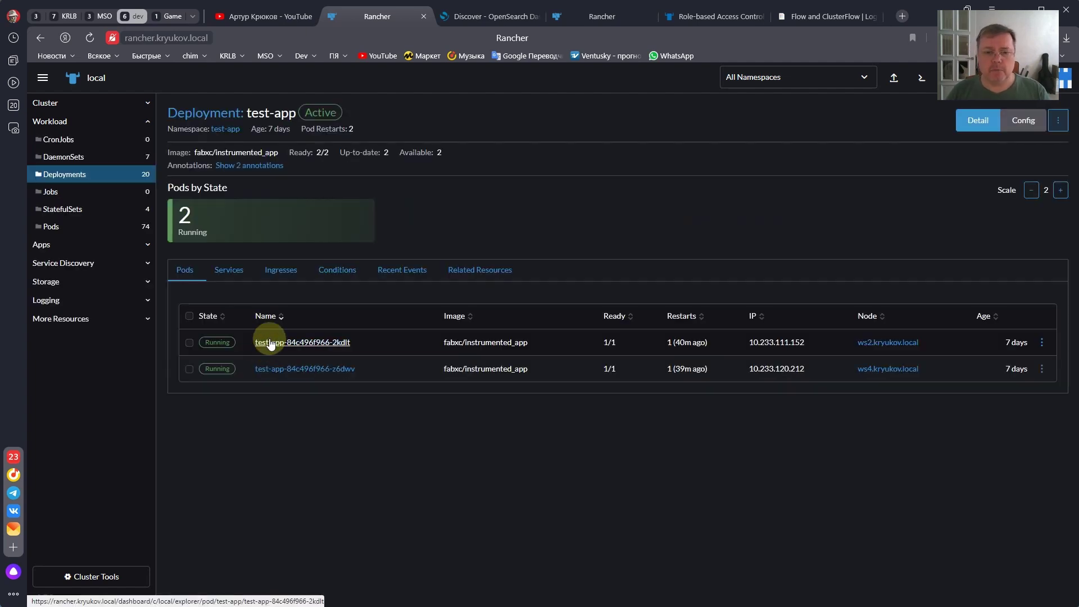
{"action": "left_click", "coordinate": [1047, 349]}
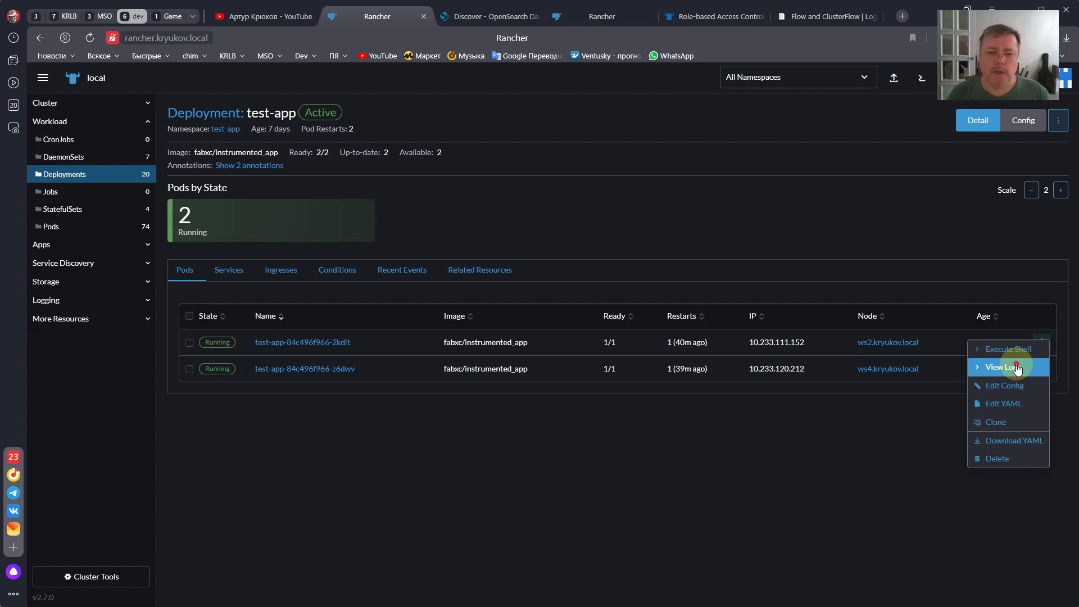
{"action": "left_click", "coordinate": [1006, 367]}
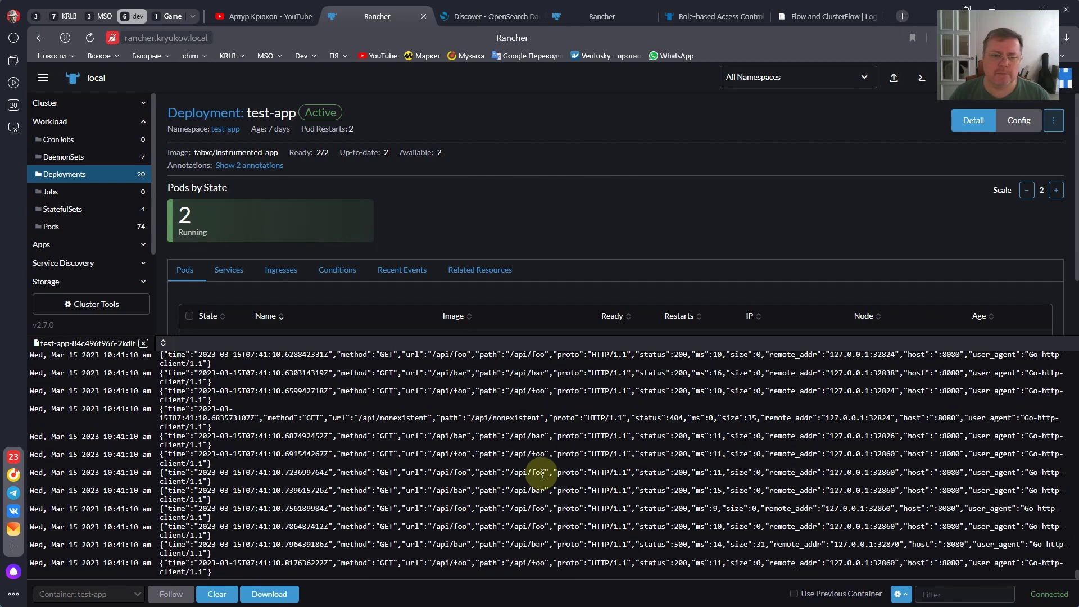
{"action": "left_click", "coordinate": [143, 343]}
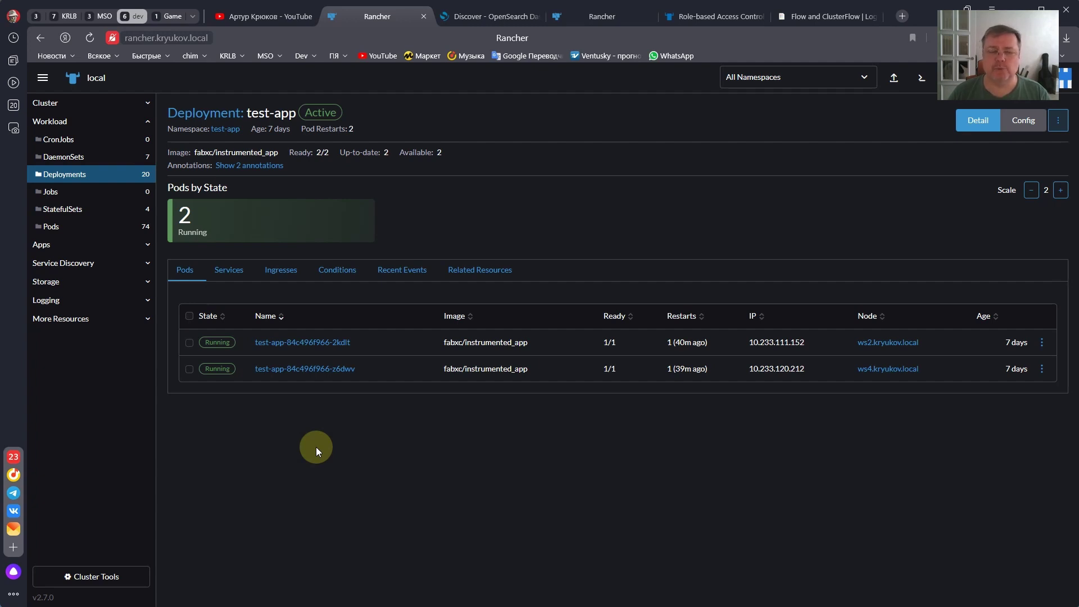
{"action": "left_click", "coordinate": [87, 102]}
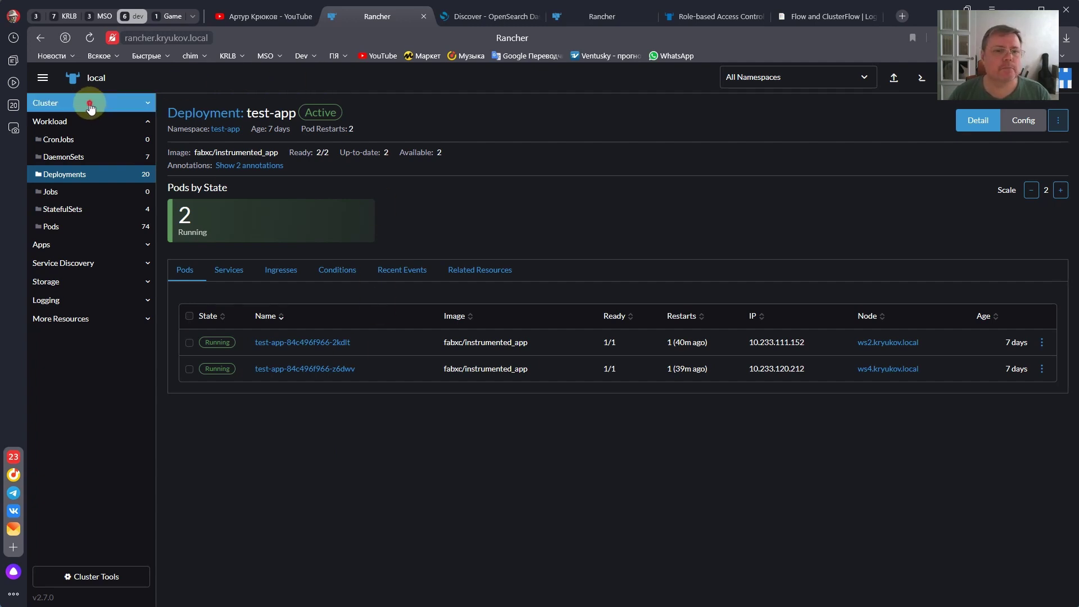
- Review the Test-app project's owner and member in its configuration, then switch to YouTube
{"action": "left_click", "coordinate": [95, 127]}
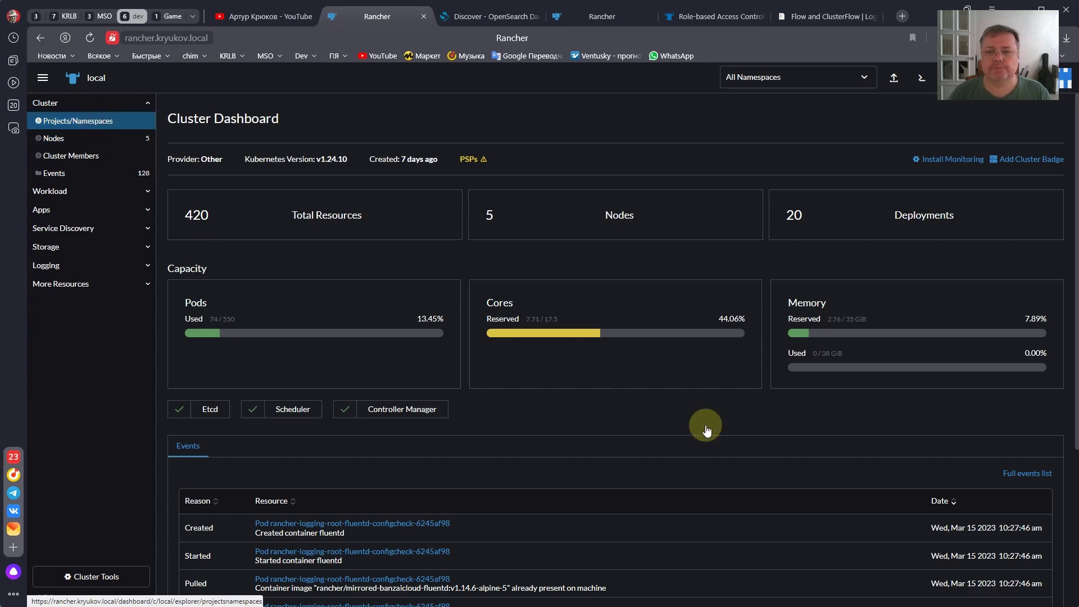
{"action": "scroll", "coordinate": [590, 322], "scroll_direction": "down", "scroll_amount": 10}
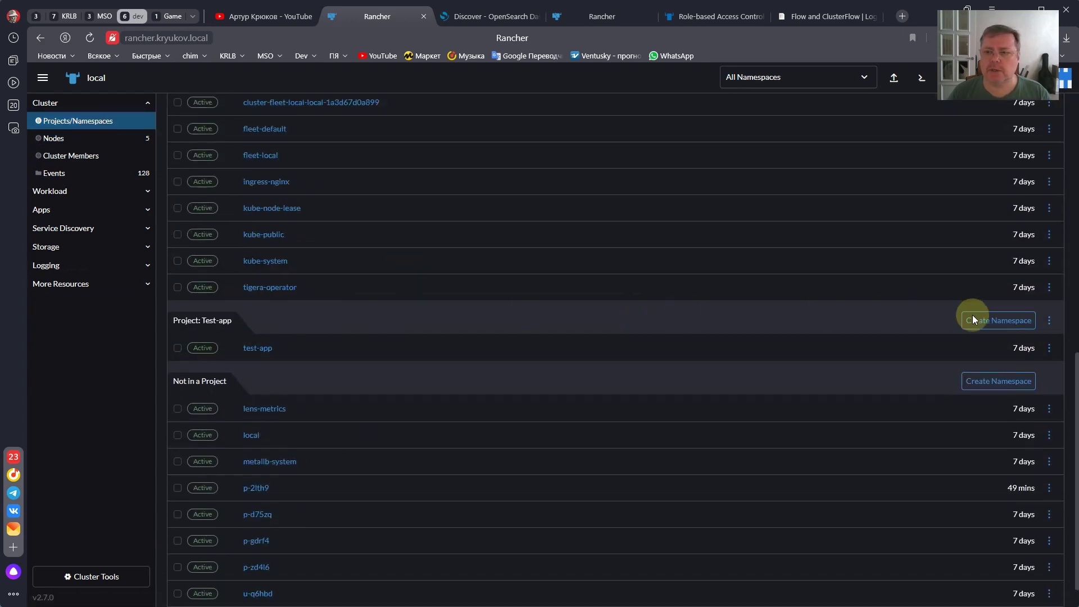
{"action": "left_click", "coordinate": [1049, 320]}
{"action": "left_click", "coordinate": [1028, 329]}
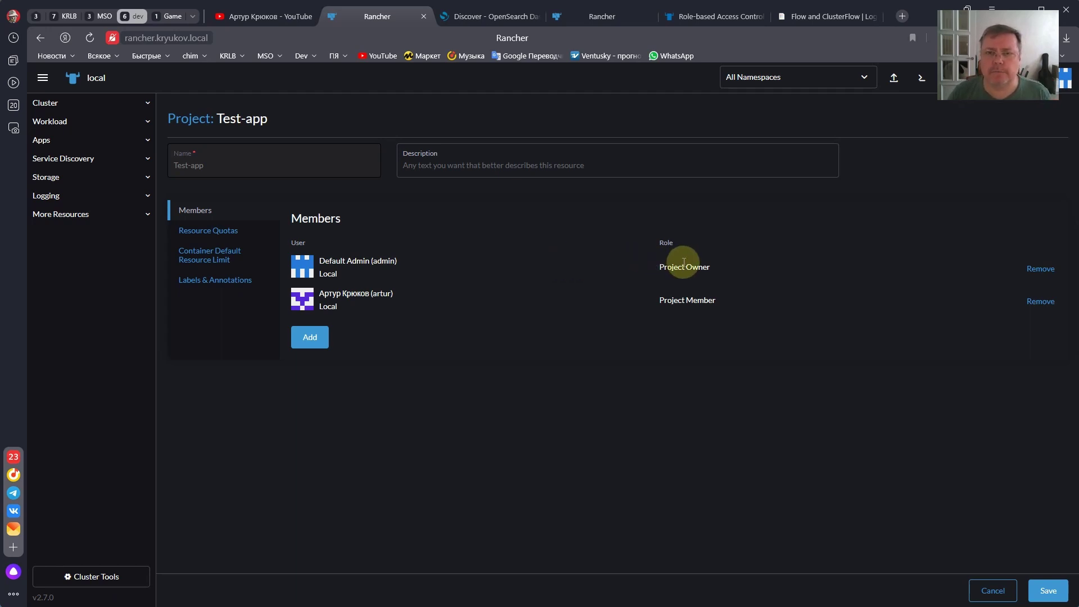
{"action": "left_click", "coordinate": [298, 18]}
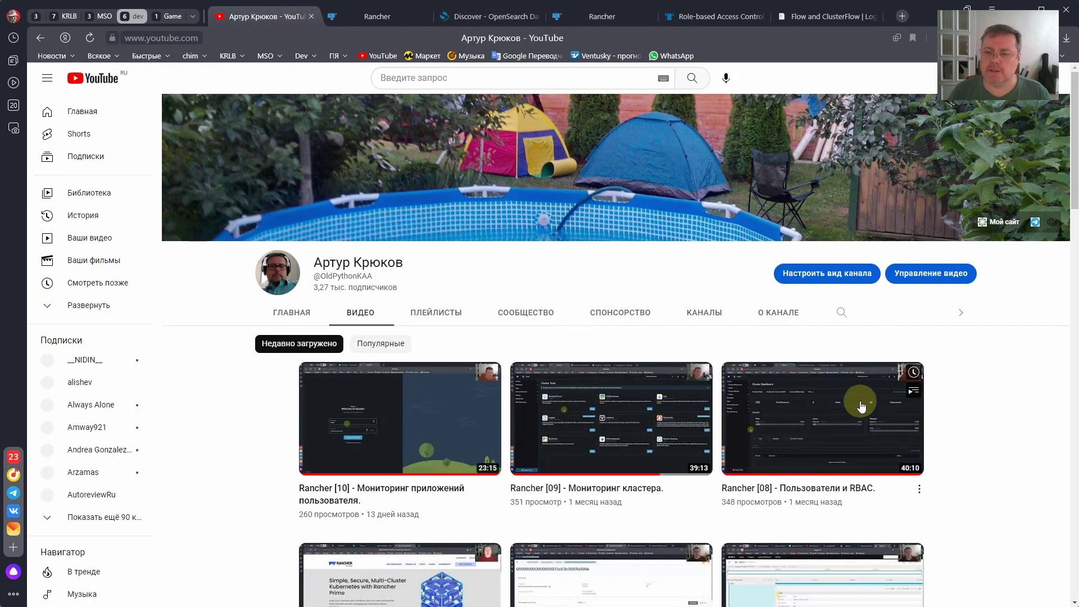
- Look over the Rancher [08] users and RBAC video, then return to the Test-app project
{"action": "mouse_move", "coordinate": [802, 421]}
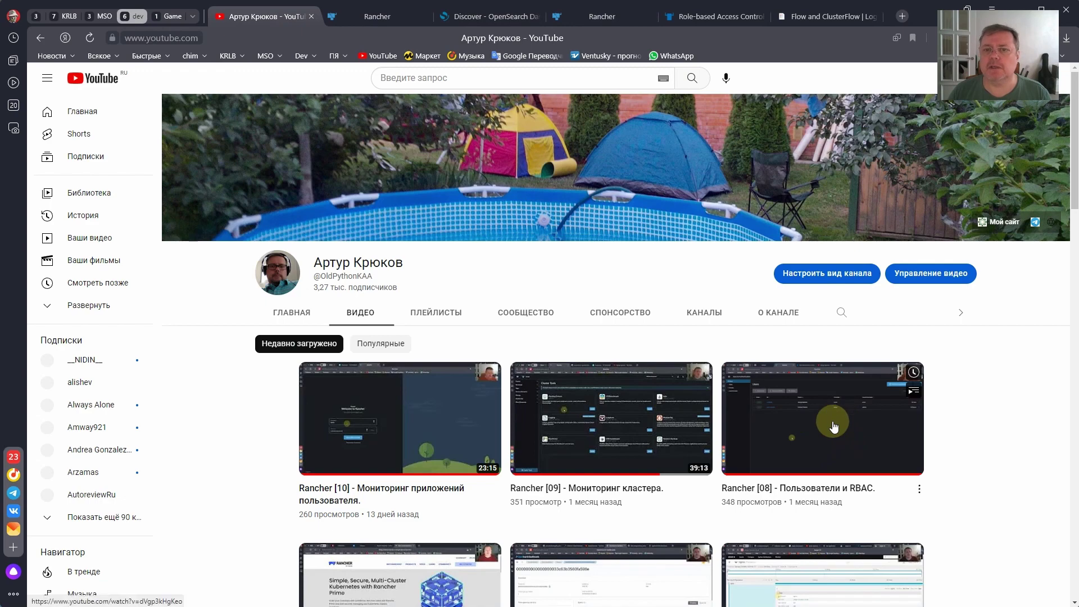
{"action": "left_click", "coordinate": [390, 21]}
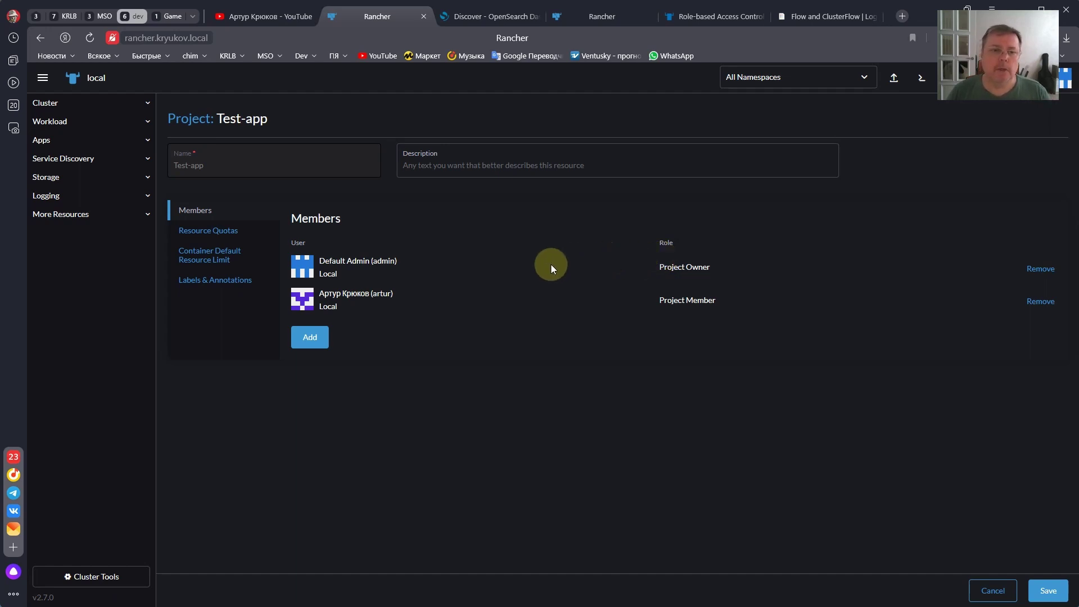
- Review the Test-app project's CPU, memory and storage quotas, then return to its Members list
{"action": "left_click", "coordinate": [225, 231]}
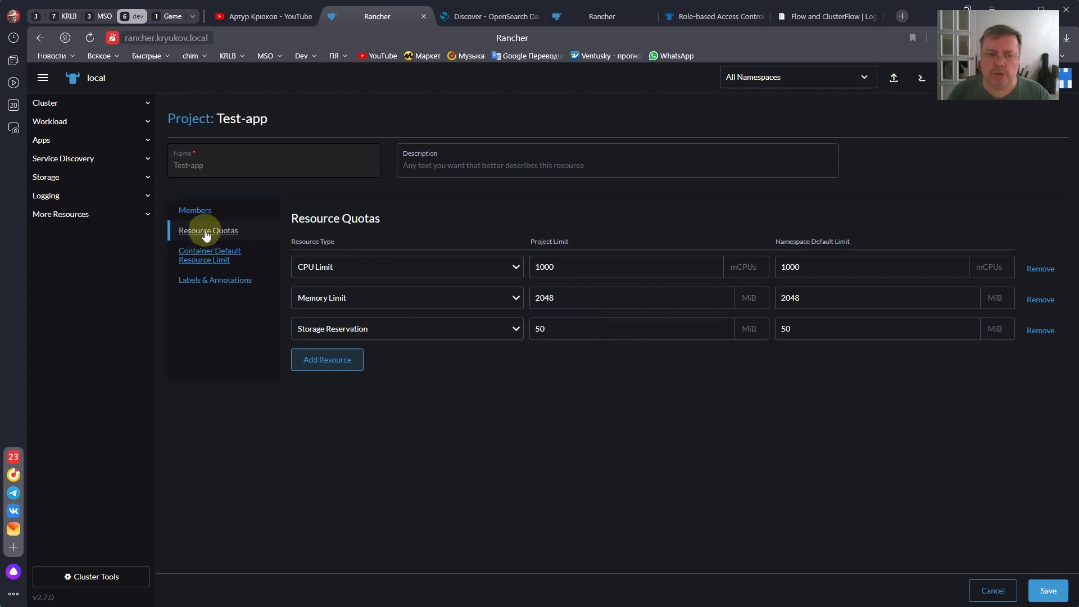
{"action": "left_click", "coordinate": [206, 211]}
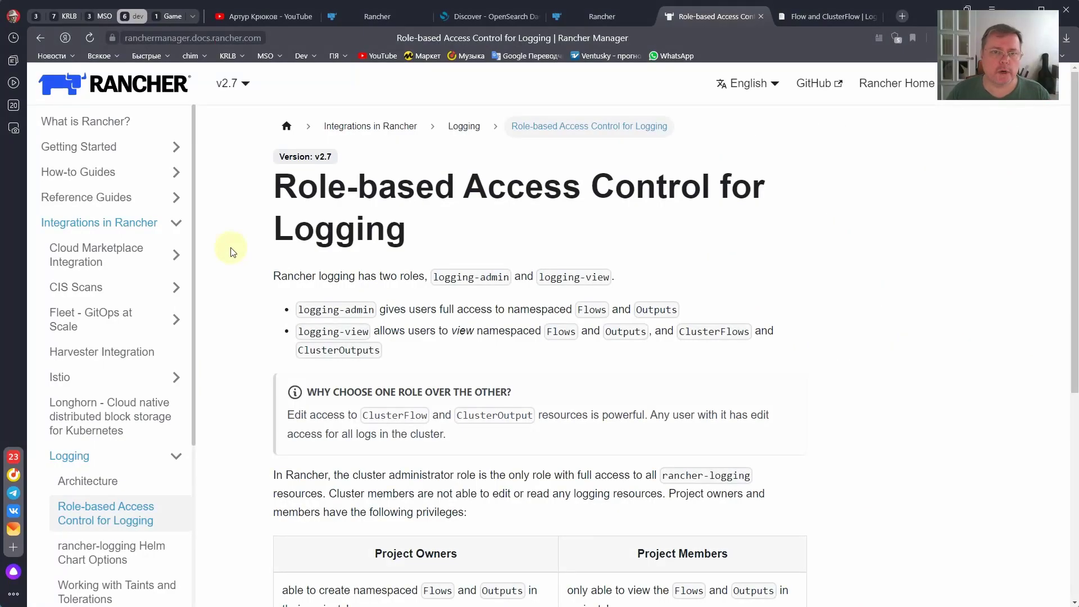
- Read the Project Owners/Members logging privileges table, then return to the Rancher project page
{"action": "mouse_move", "coordinate": [234, 82]}
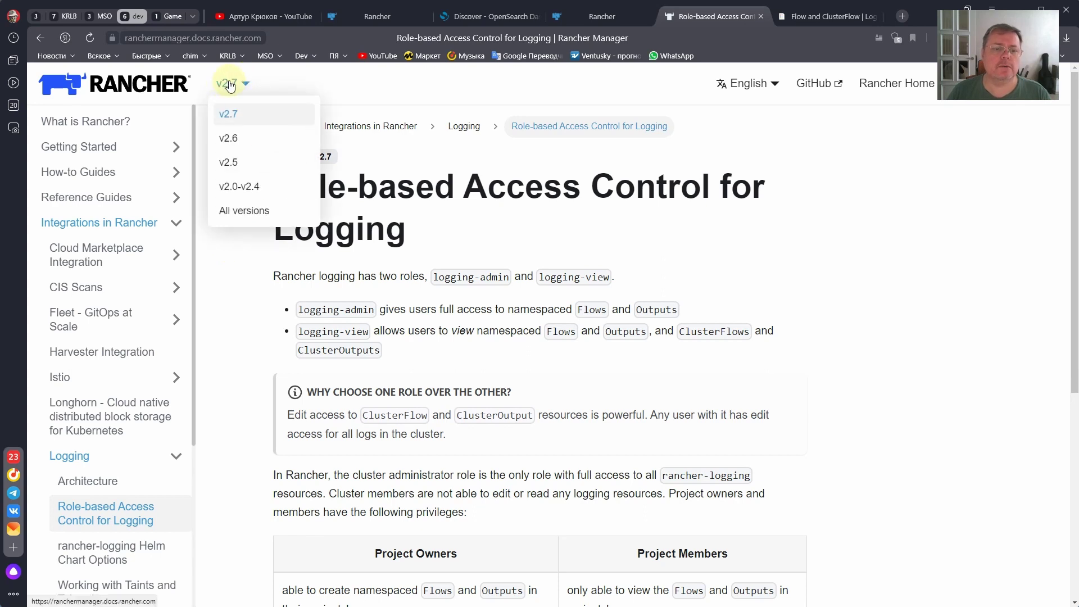
{"action": "scroll", "coordinate": [96, 427], "scroll_direction": "down", "scroll_amount": 3}
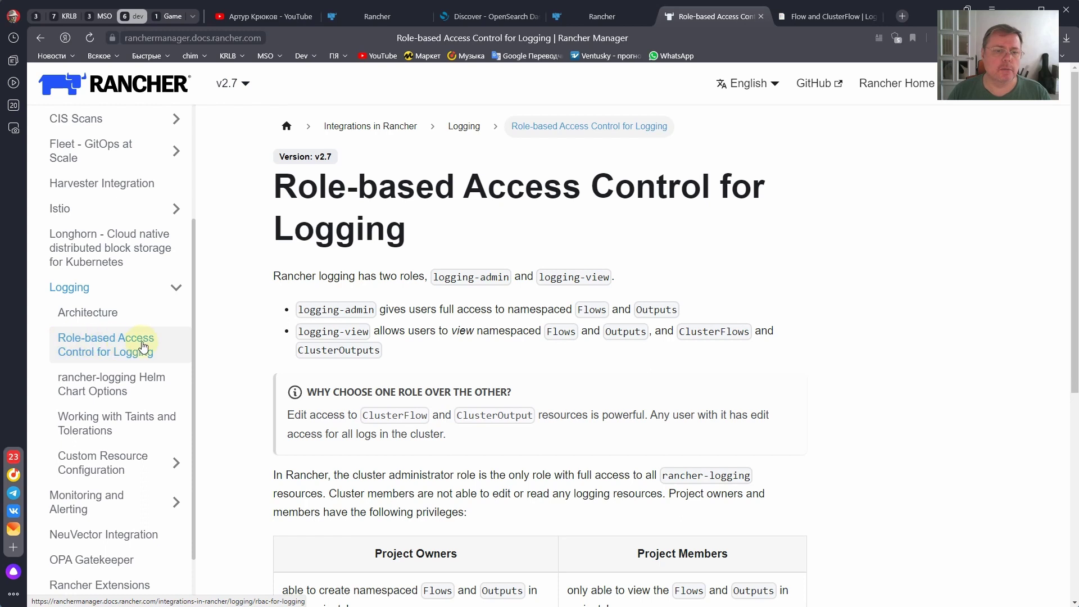
{"action": "left_click", "coordinate": [256, 337]}
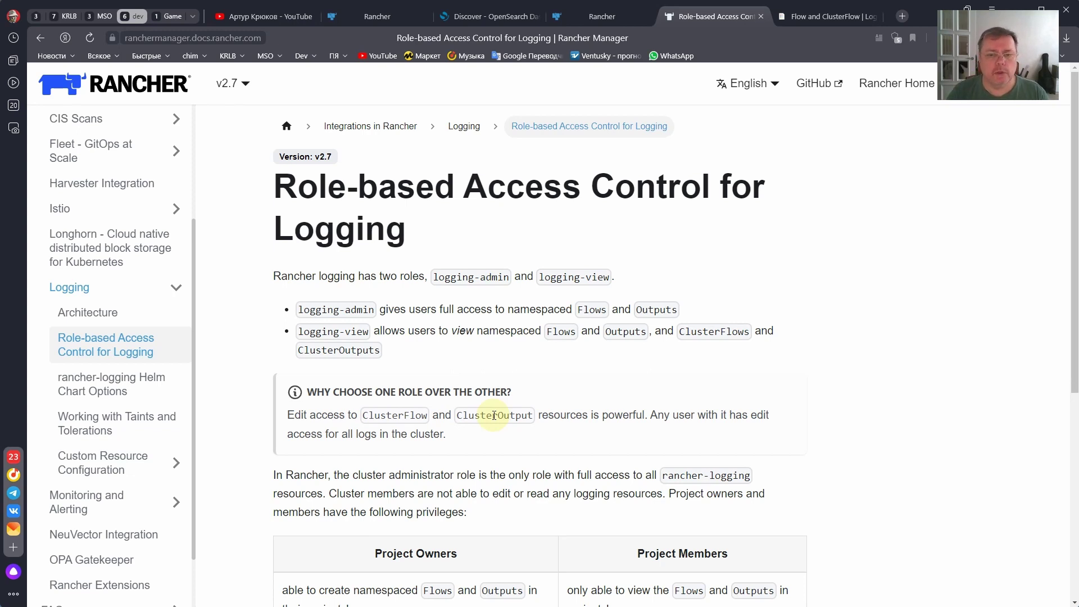
{"action": "scroll", "coordinate": [494, 416], "scroll_direction": "down", "scroll_amount": 3}
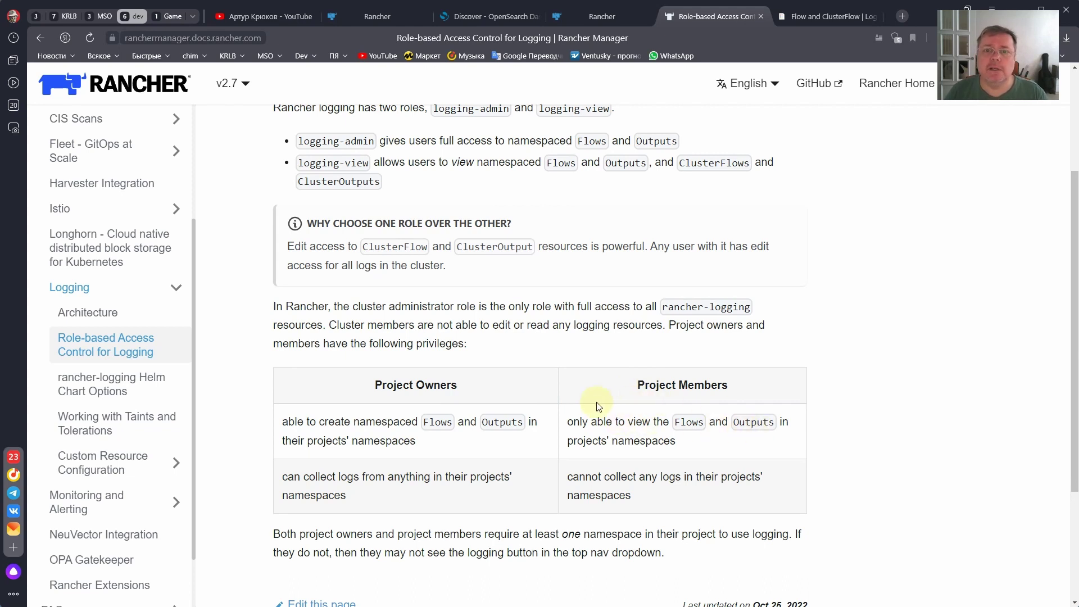
{"action": "left_click", "coordinate": [383, 17]}
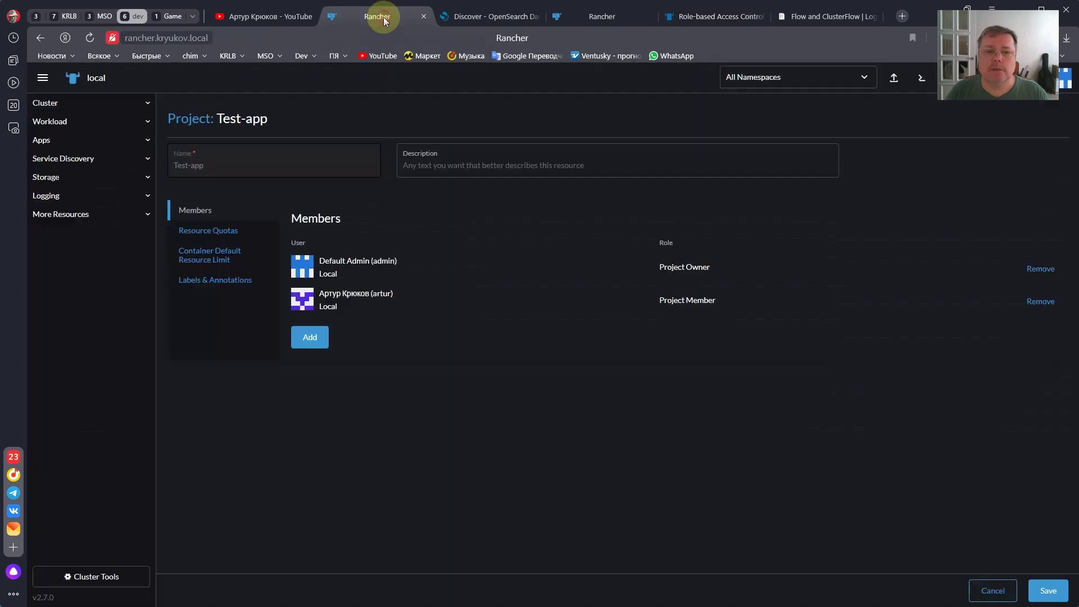
- Go to Rancher's Logging overview and its namespaced Outputs list
{"action": "left_click", "coordinate": [42, 78]}
{"action": "left_click", "coordinate": [269, 204]}
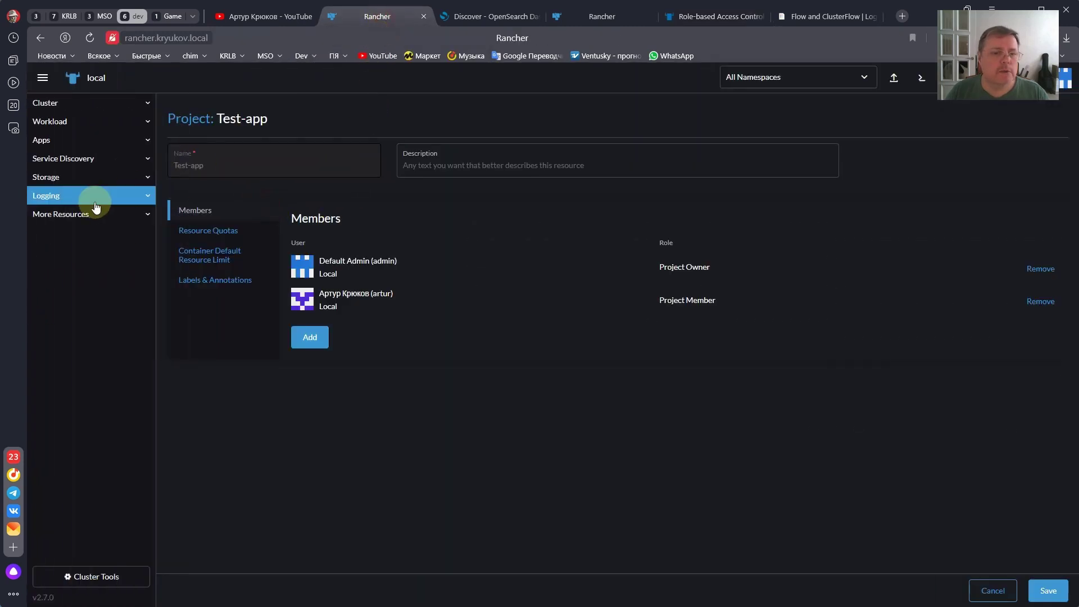
{"action": "left_click", "coordinate": [64, 197]}
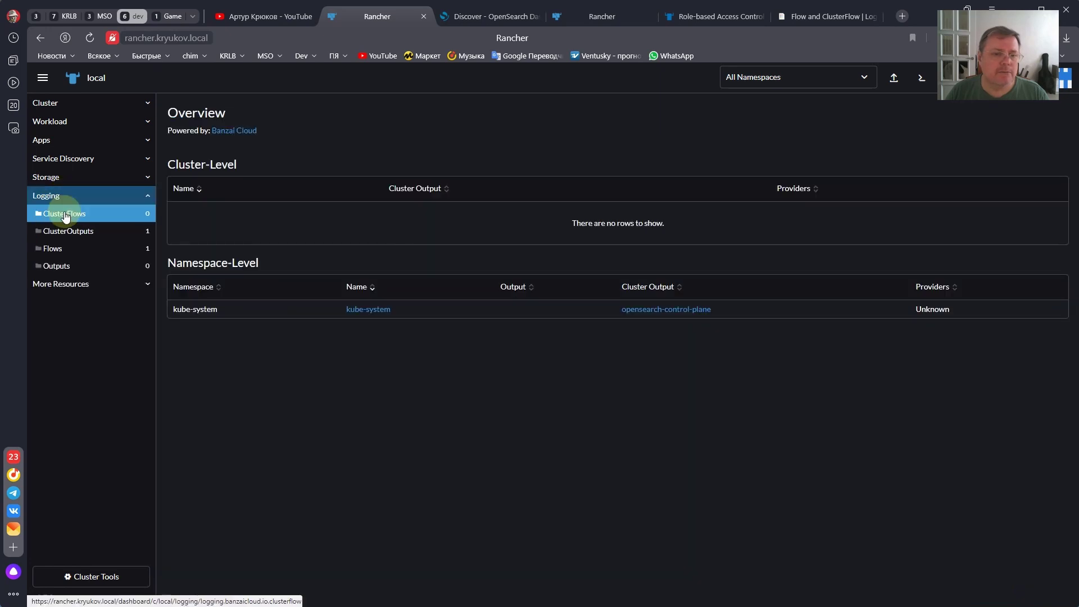
{"action": "left_click", "coordinate": [56, 266]}
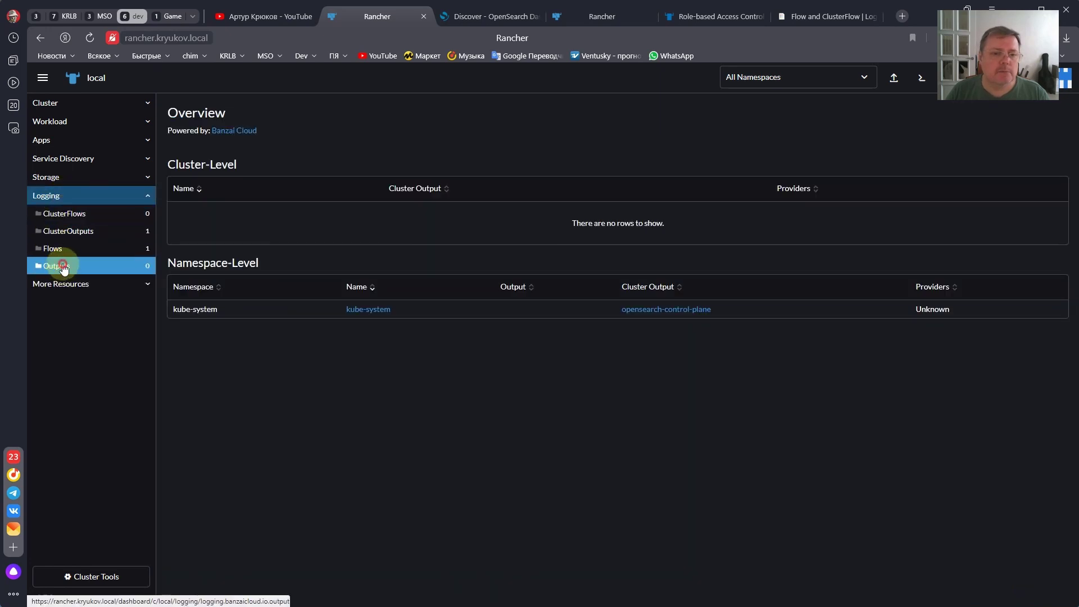